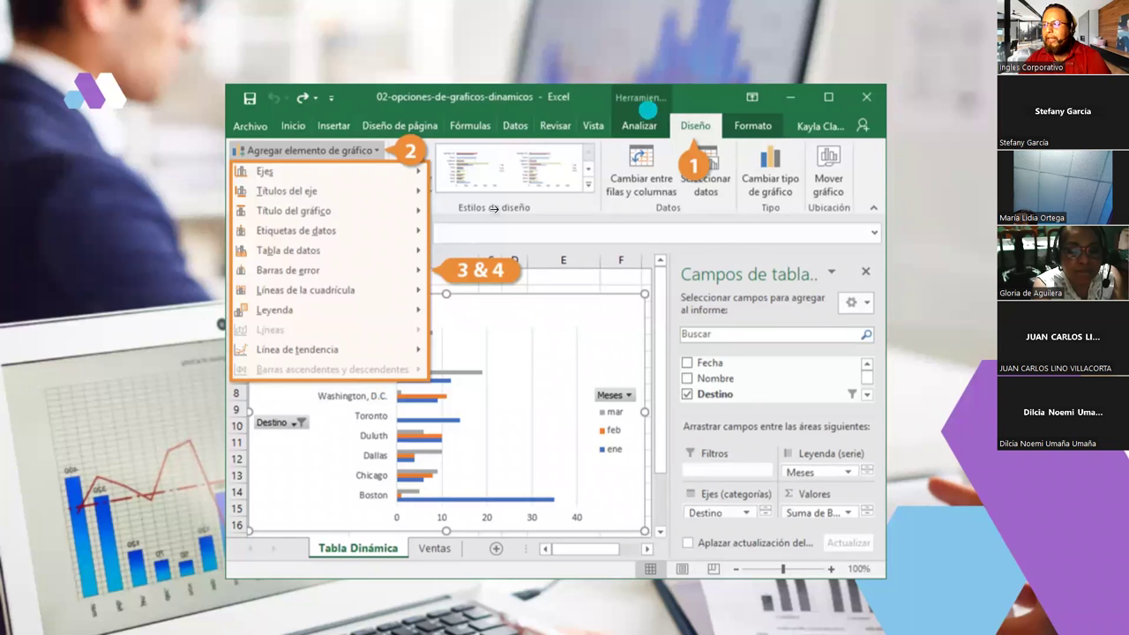
pyautogui.press('Right')
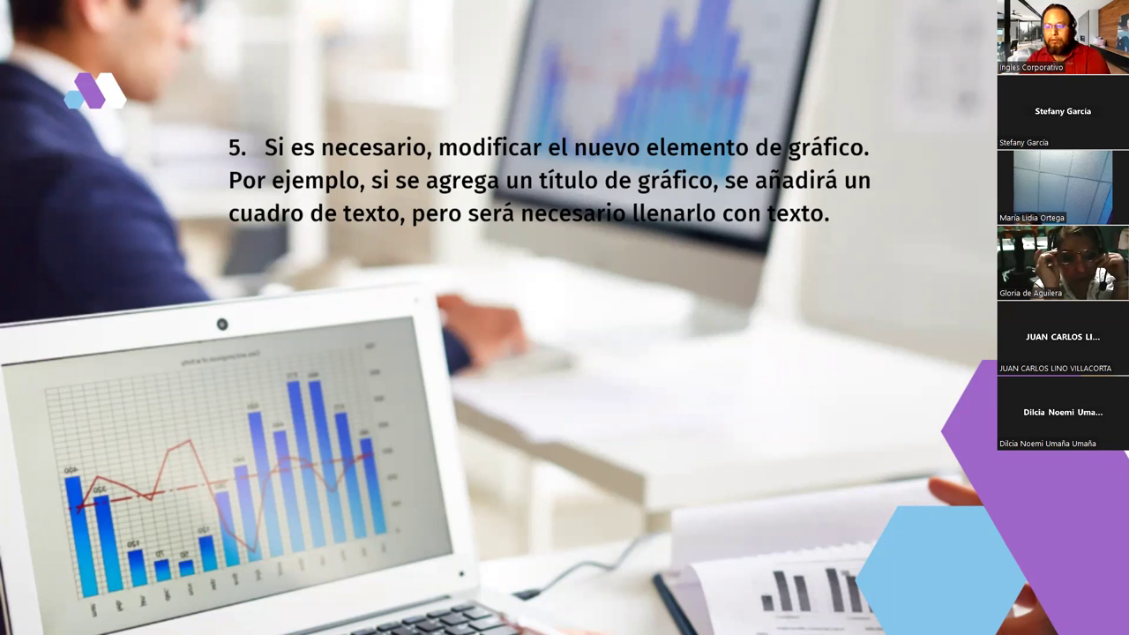
pyautogui.press('Right')
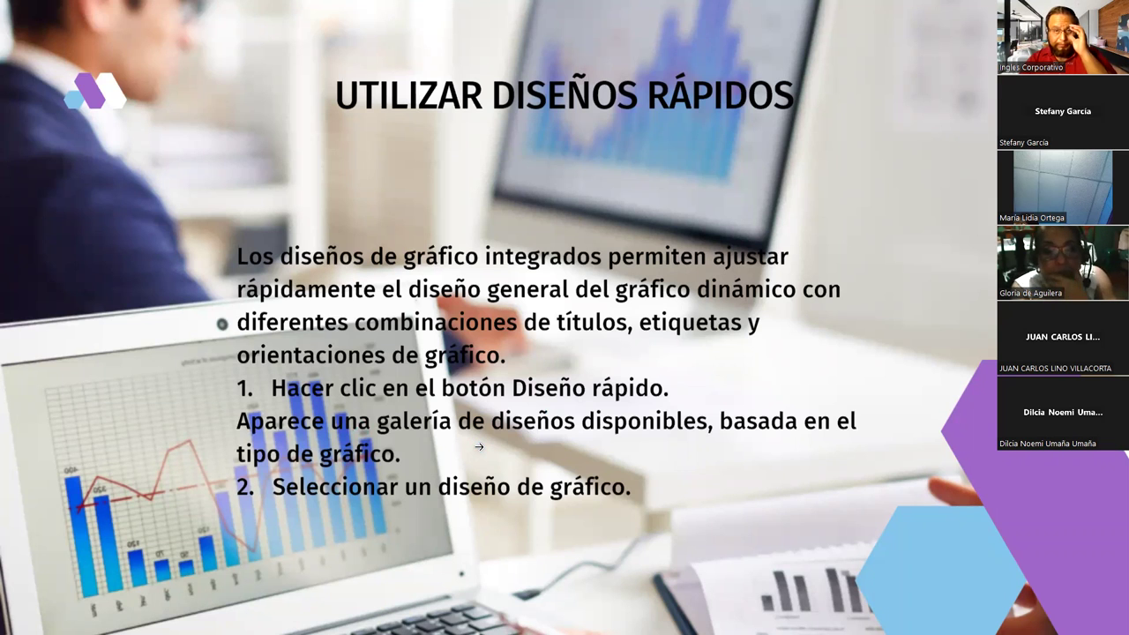
pyautogui.click(879, 351)
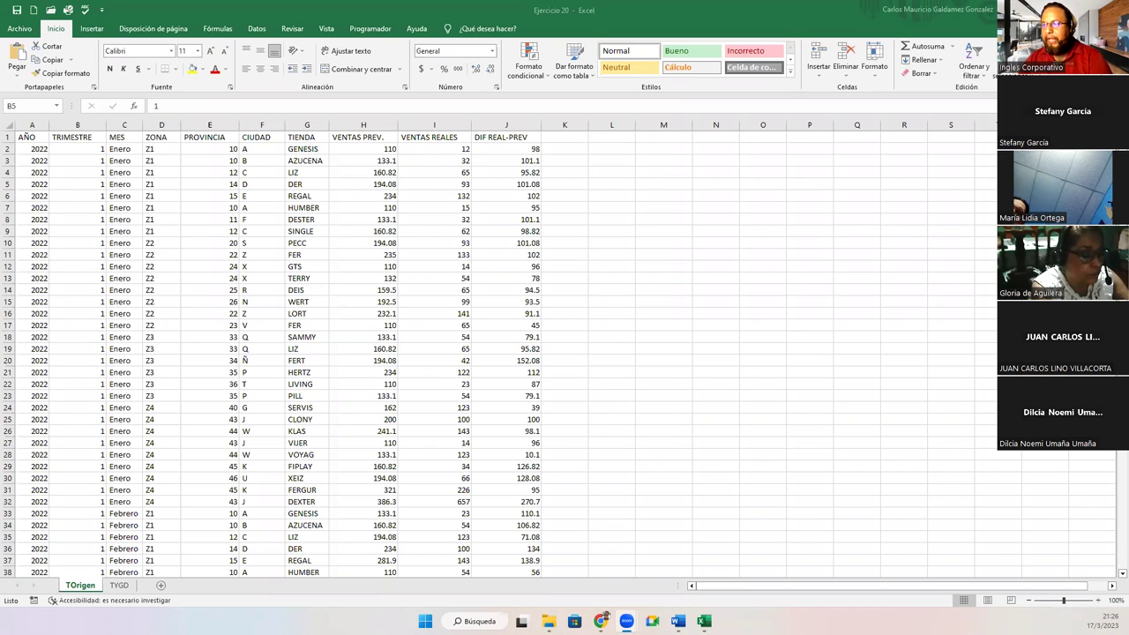
# Widen the CIUDAD column on the TOrigen sheet so it has room for full city names.
pyautogui.click(300, 304)
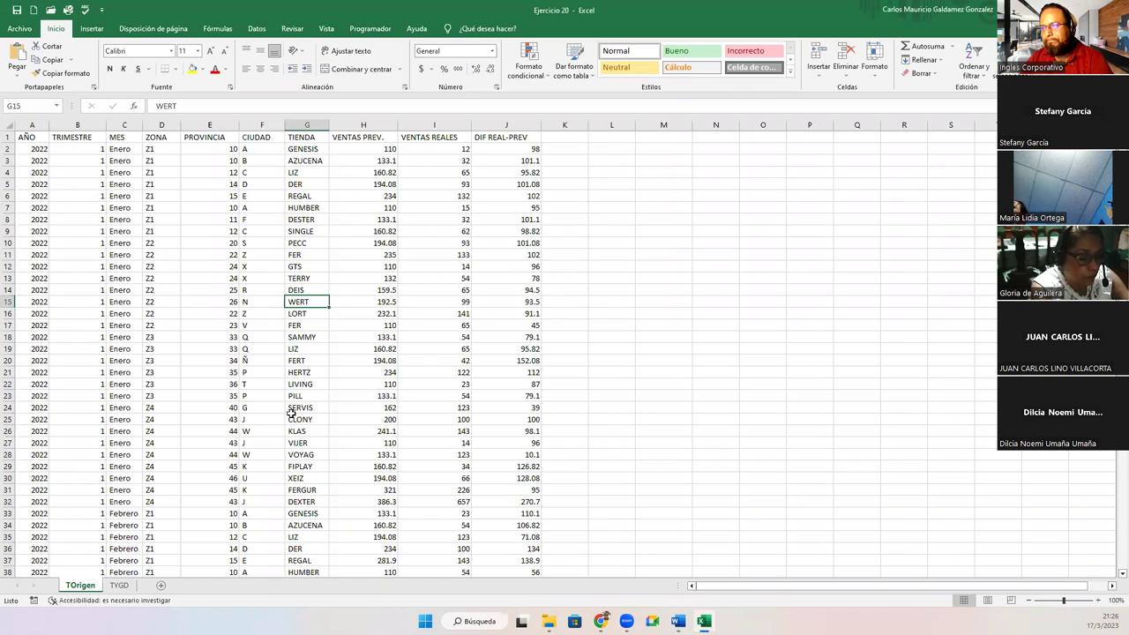
pyautogui.click(287, 137)
pyautogui.doubleClick(284, 125)
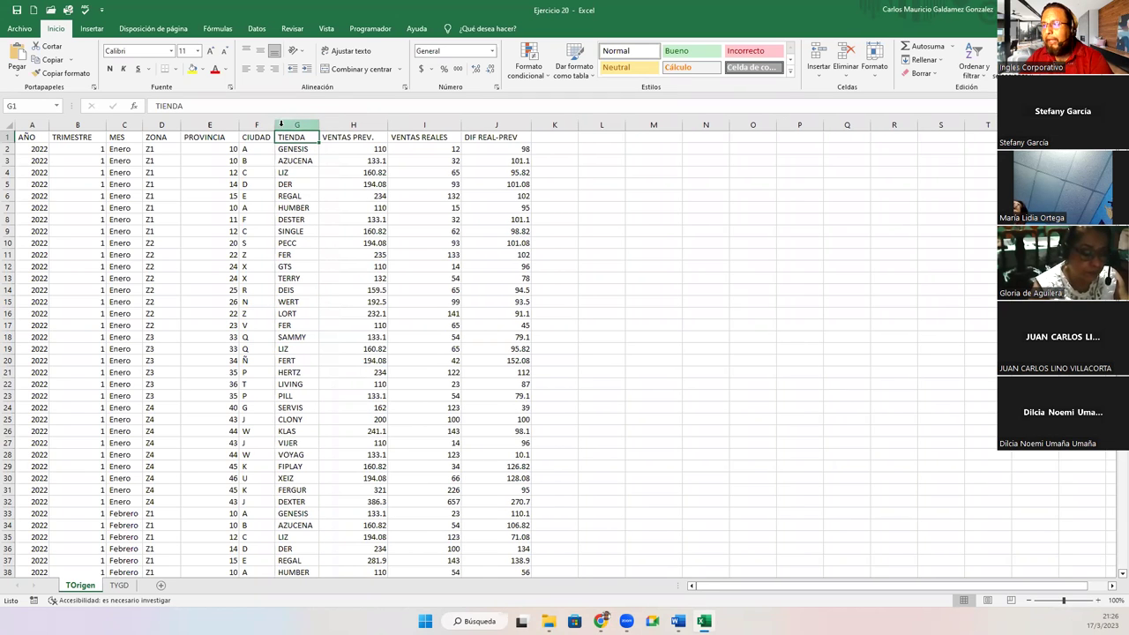
pyautogui.moveTo(275, 124); pyautogui.dragTo(351, 150)
pyautogui.click(256, 159)
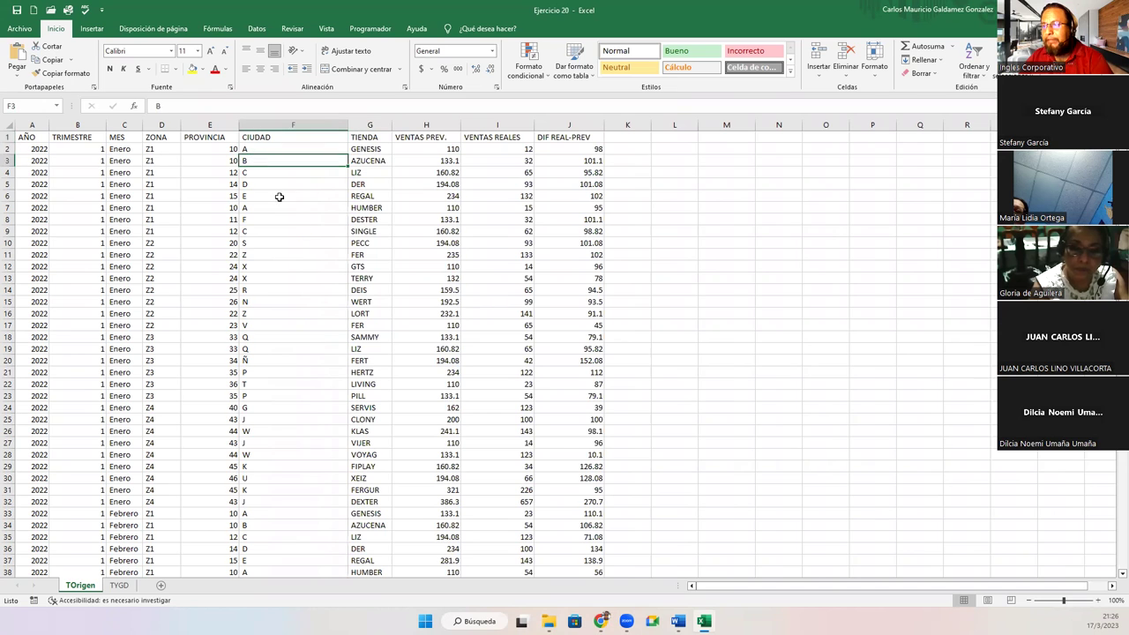
# Remove the duplicate values from the CIUDAD data in F2:F94, continuing with the current selection only.
pyautogui.scroll(-15, 292, 350)
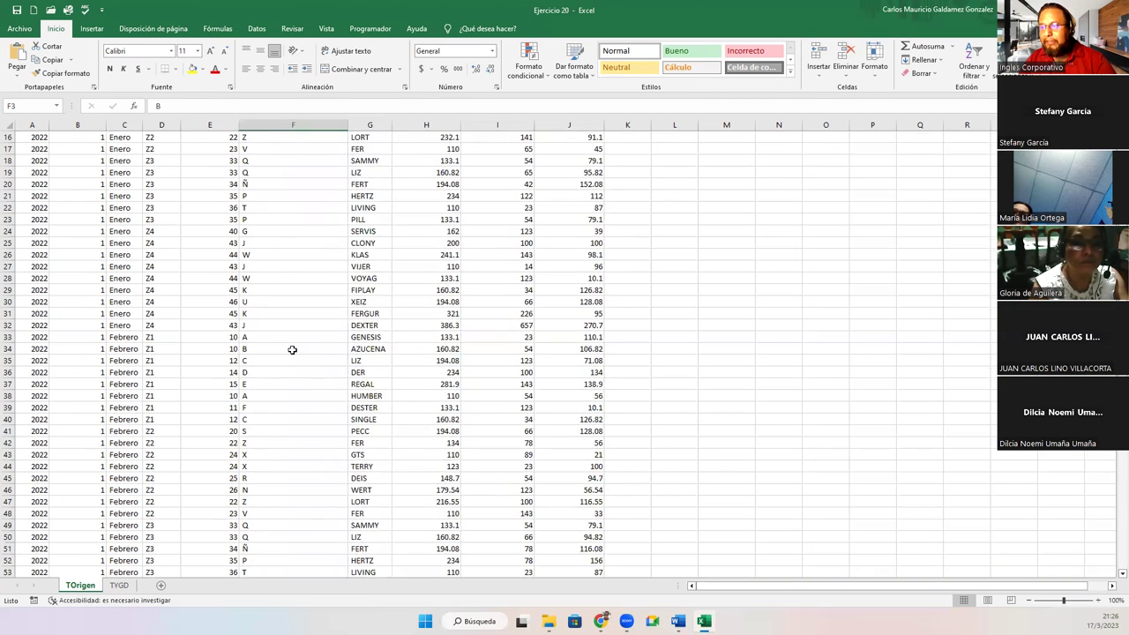
pyautogui.scroll(-10, 293, 426)
pyautogui.click(249, 353)
pyautogui.scroll(20, 294, 328)
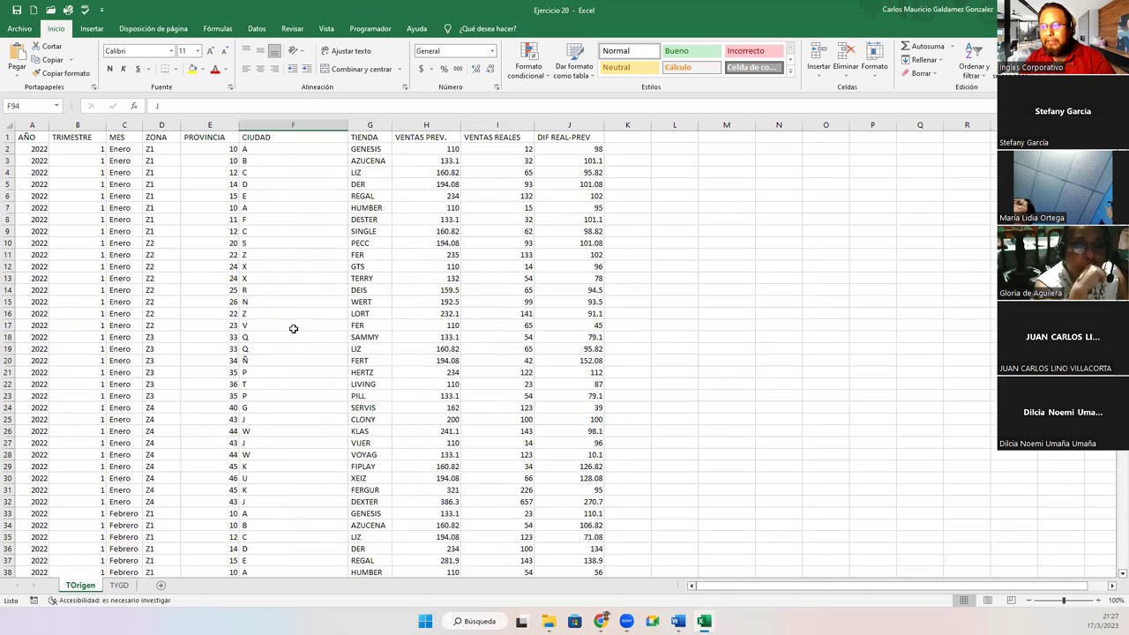
pyautogui.keyDown('shift'); pyautogui.click(256, 149); pyautogui.keyUp('shift')
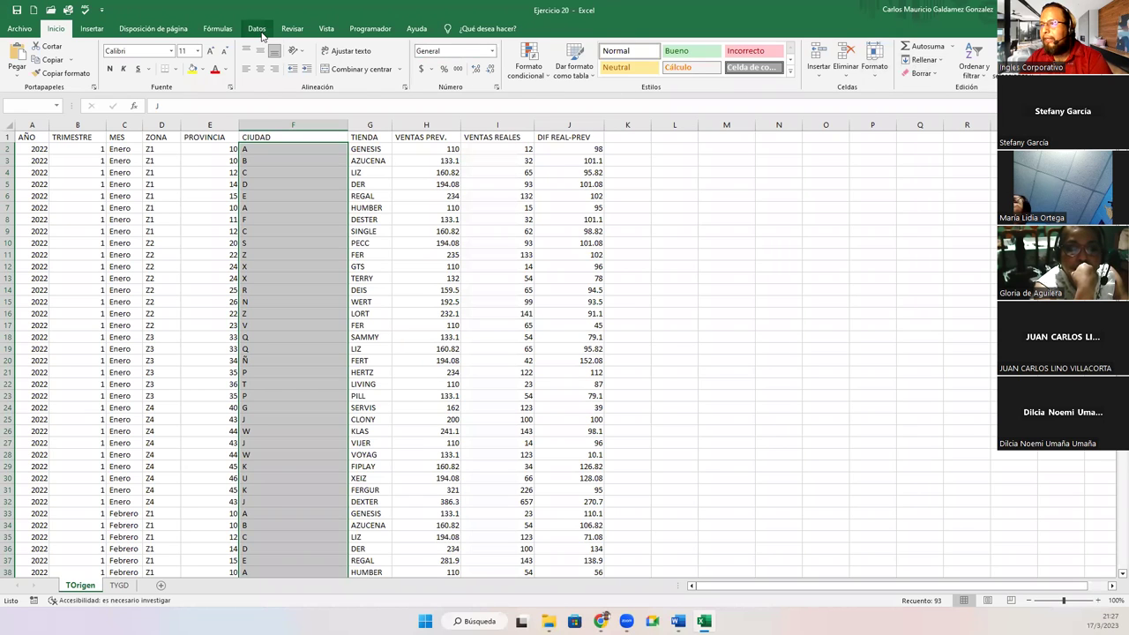
pyautogui.click(255, 28)
pyautogui.click(634, 64)
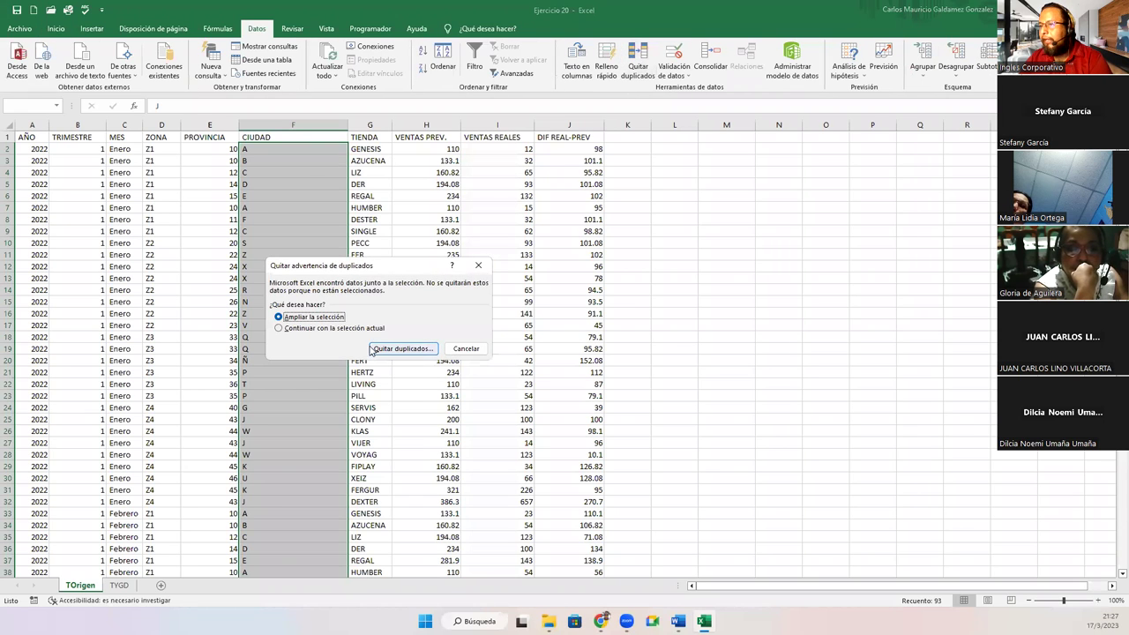
pyautogui.click(343, 328)
pyautogui.click(401, 348)
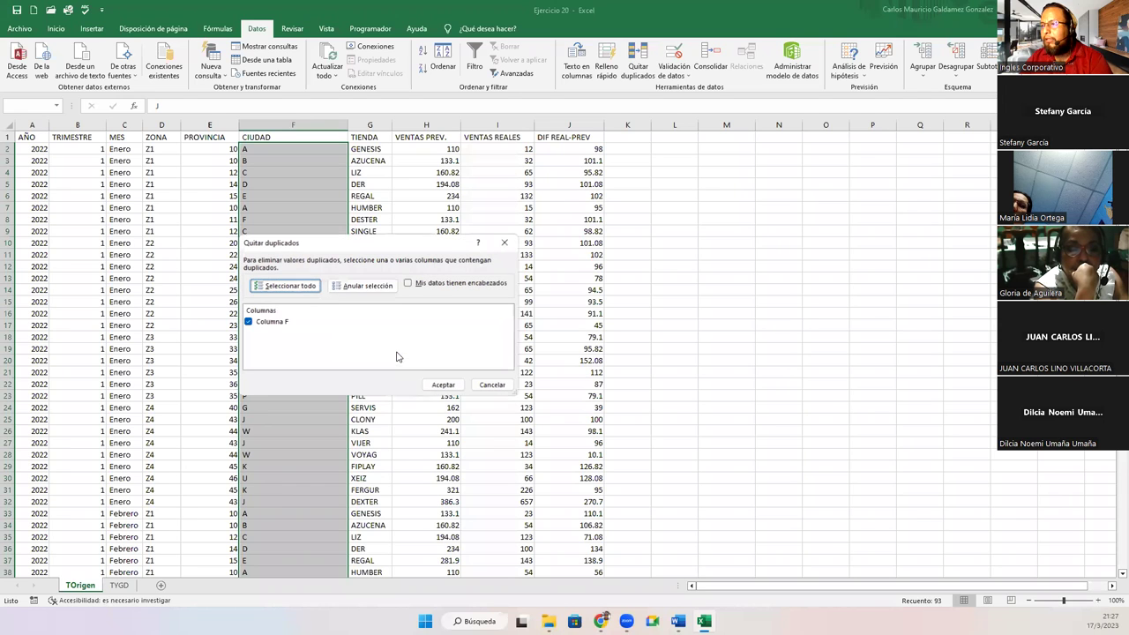
pyautogui.click(443, 385)
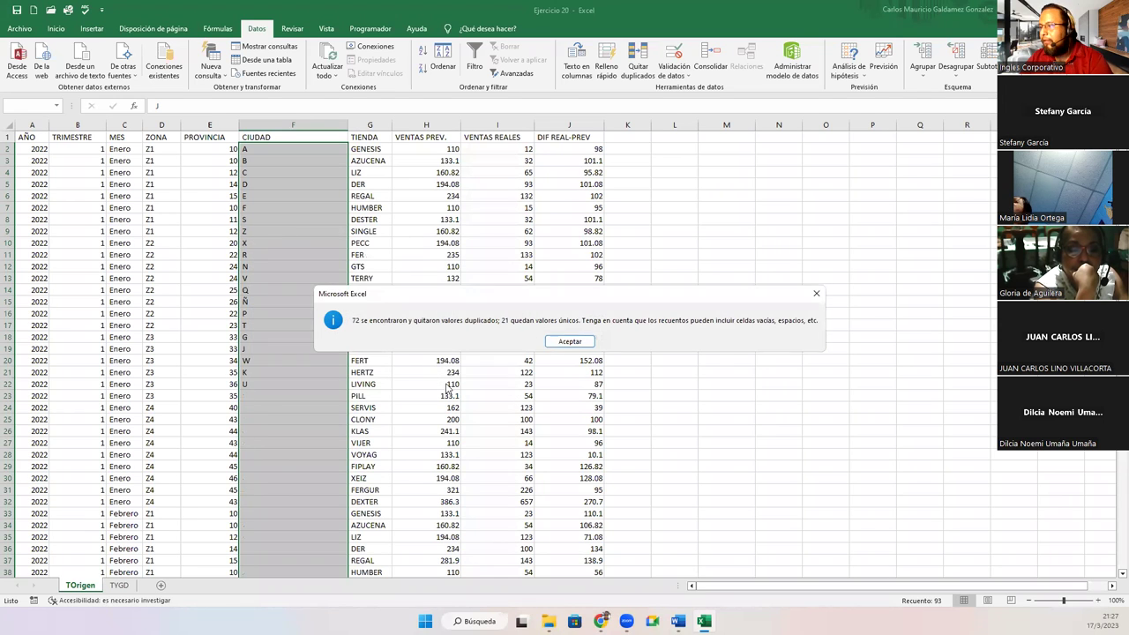
pyautogui.click(569, 342)
# Replace the first two CIUDAD codes with San Salvador in F2 and San Vicente in F3.
pyautogui.moveTo(260, 152); pyautogui.dragTo(277, 381)
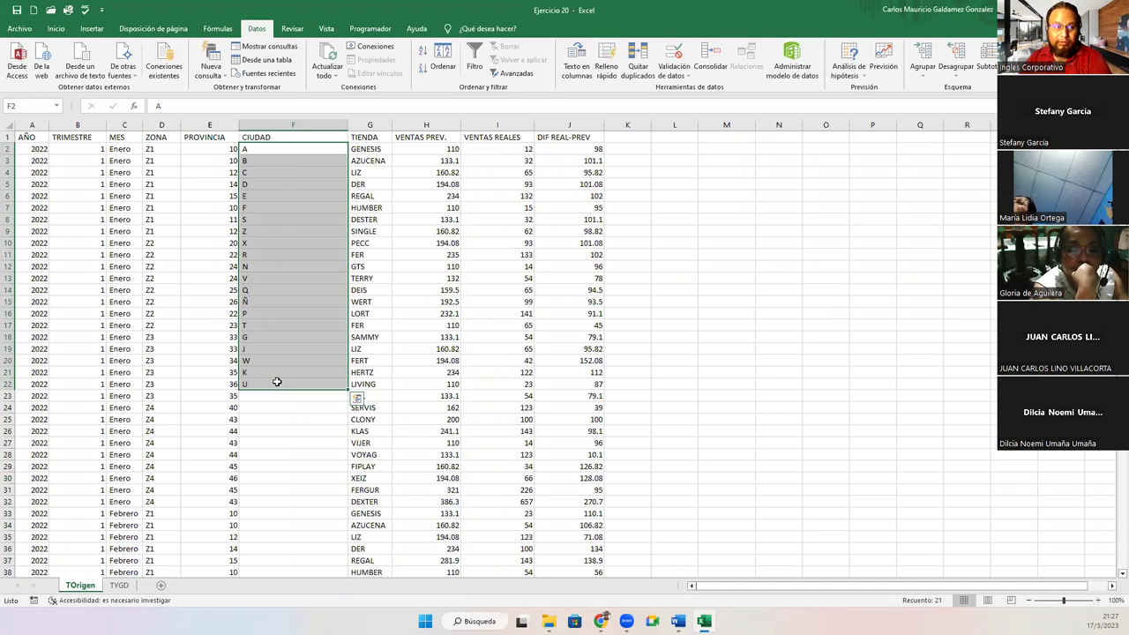
pyautogui.click(276, 277)
pyautogui.press('Up')
pyautogui.press('Up')
pyautogui.press('Up')
pyautogui.press('Up')
pyautogui.press('Up')
pyautogui.press('Up')
pyautogui.press('Up')
pyautogui.press('Up')
pyautogui.press('Up')
pyautogui.press('Up')
pyautogui.press('Up')
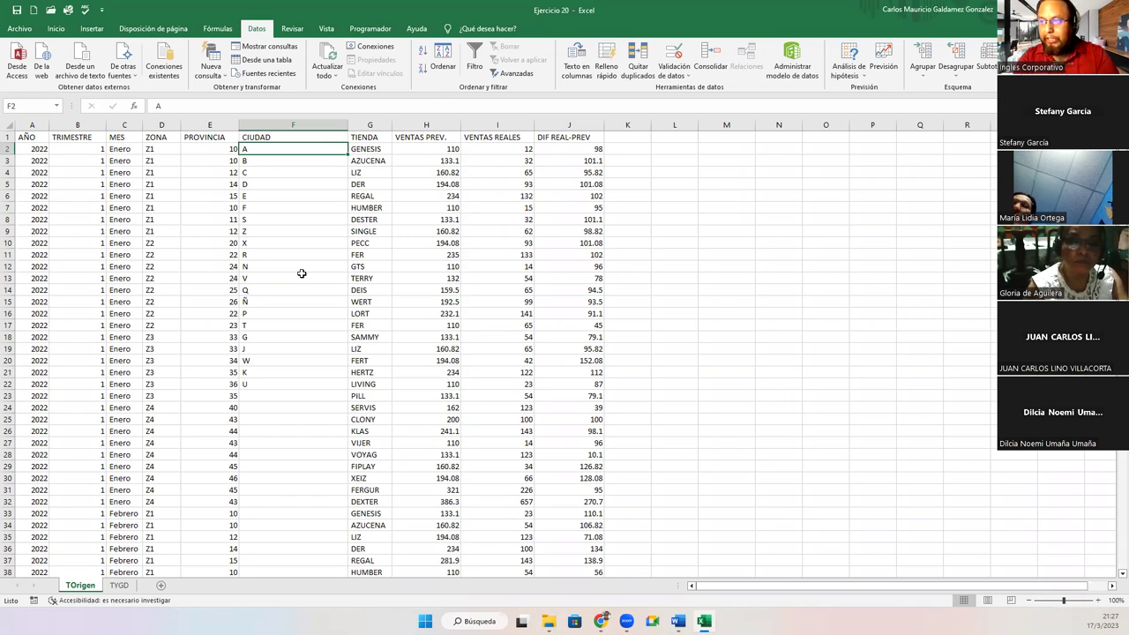
pyautogui.write('San')
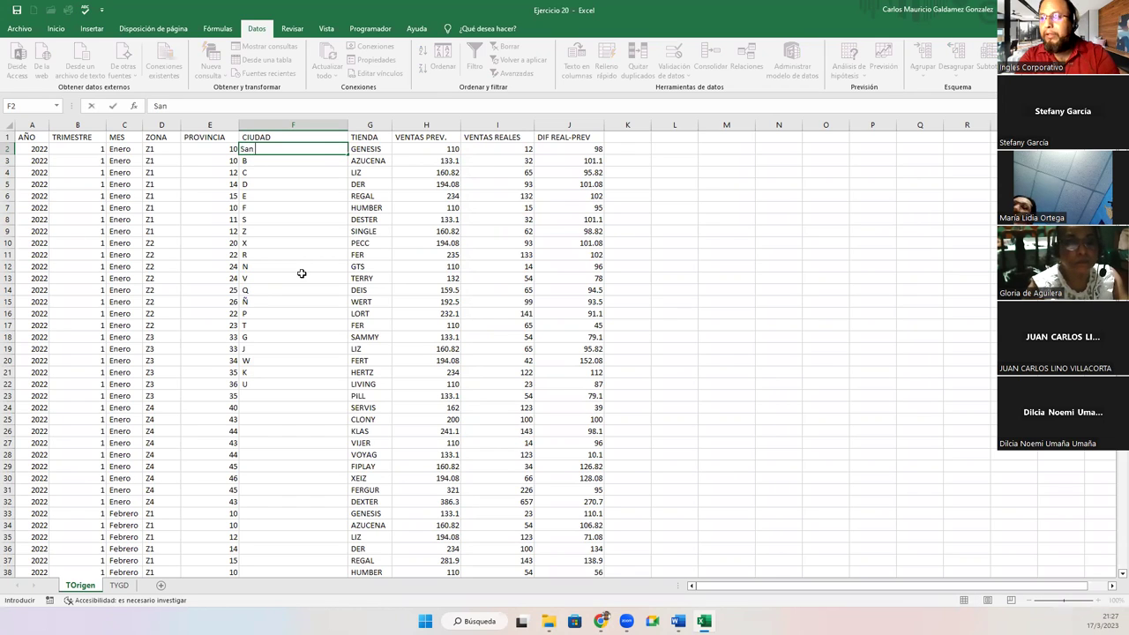
pyautogui.write(' Salvador')
pyautogui.press('Return')
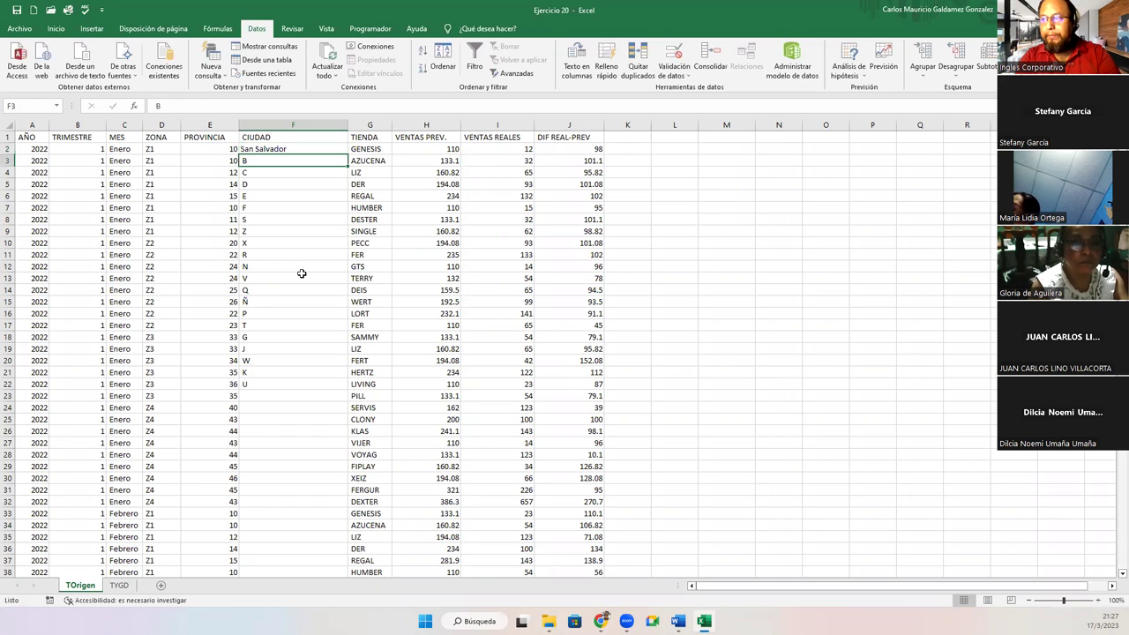
pyautogui.write('San Vicente')
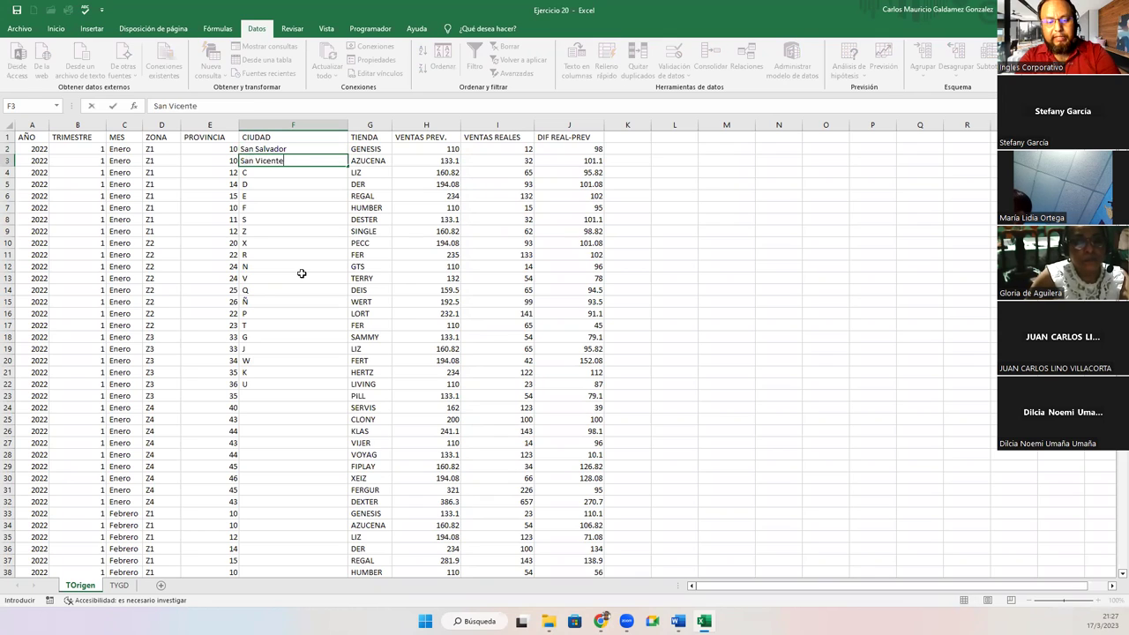
pyautogui.press('Return')
# Fill in the CIUDAD column with San Miguel in F4 and Sonsonate in both F5 and F6.
pyautogui.write('San Miguel')
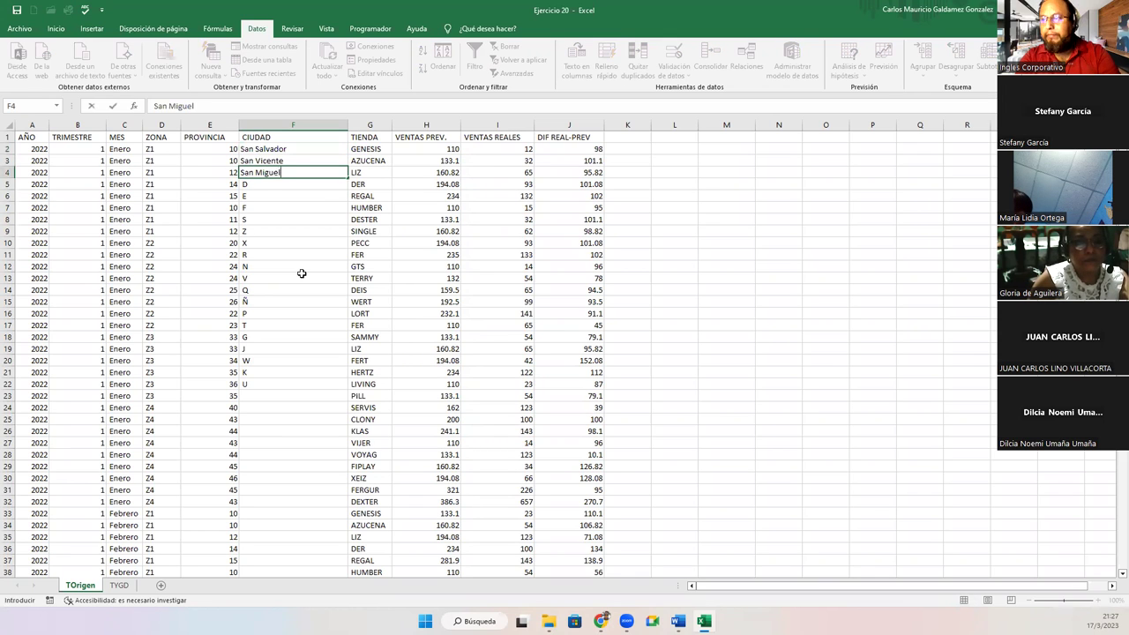
pyautogui.press('Return')
pyautogui.write('Sonsonate')
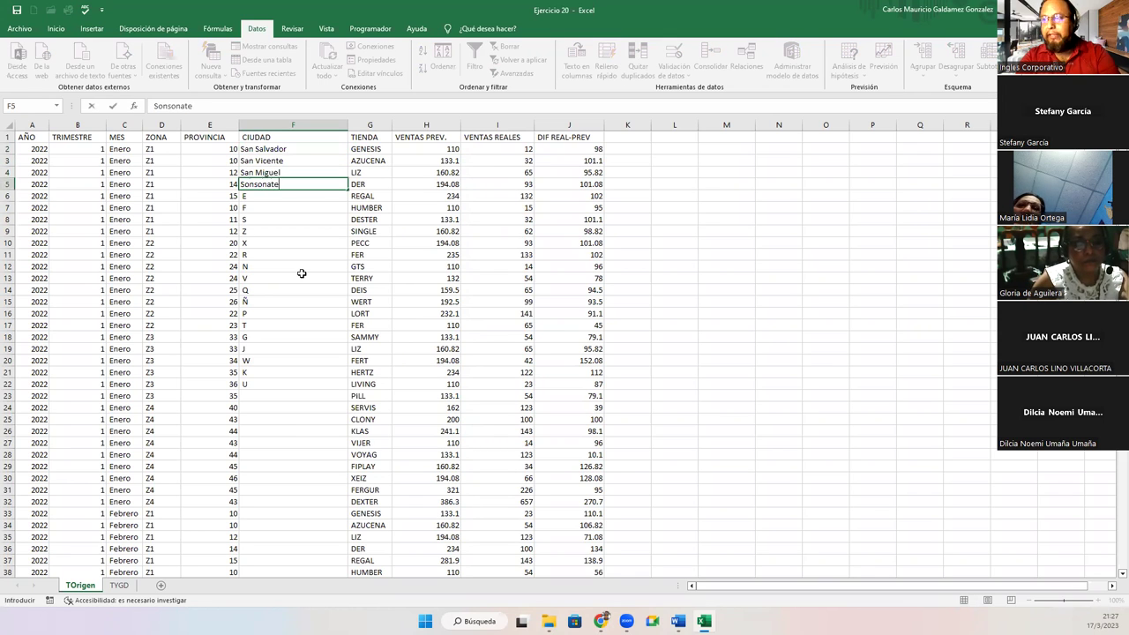
pyautogui.press('Return')
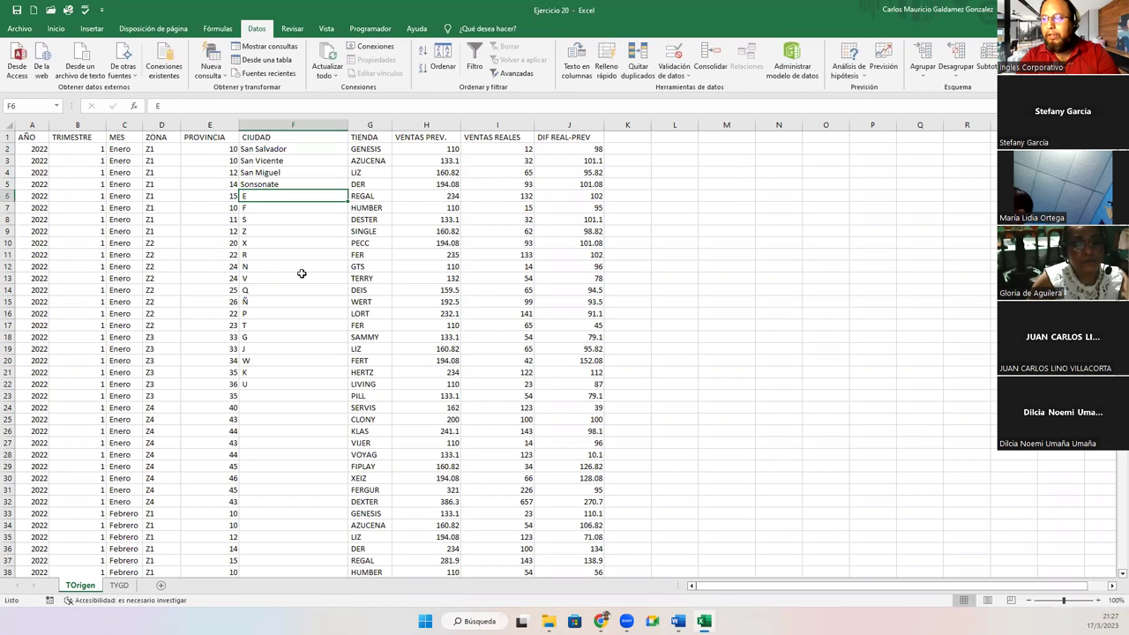
pyautogui.write('Sonsonate')
pyautogui.press('Return')
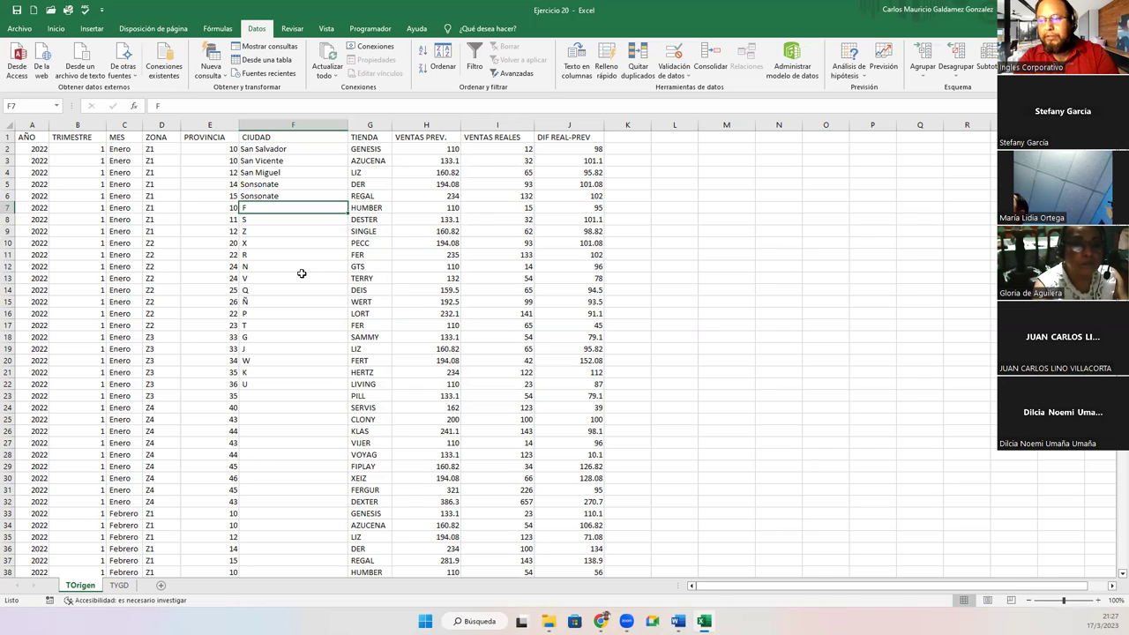
# Enter San Salvador in F7, San Vicente in F8 and Acajutla in F9 of the CIUDAD column.
pyautogui.write('San S')
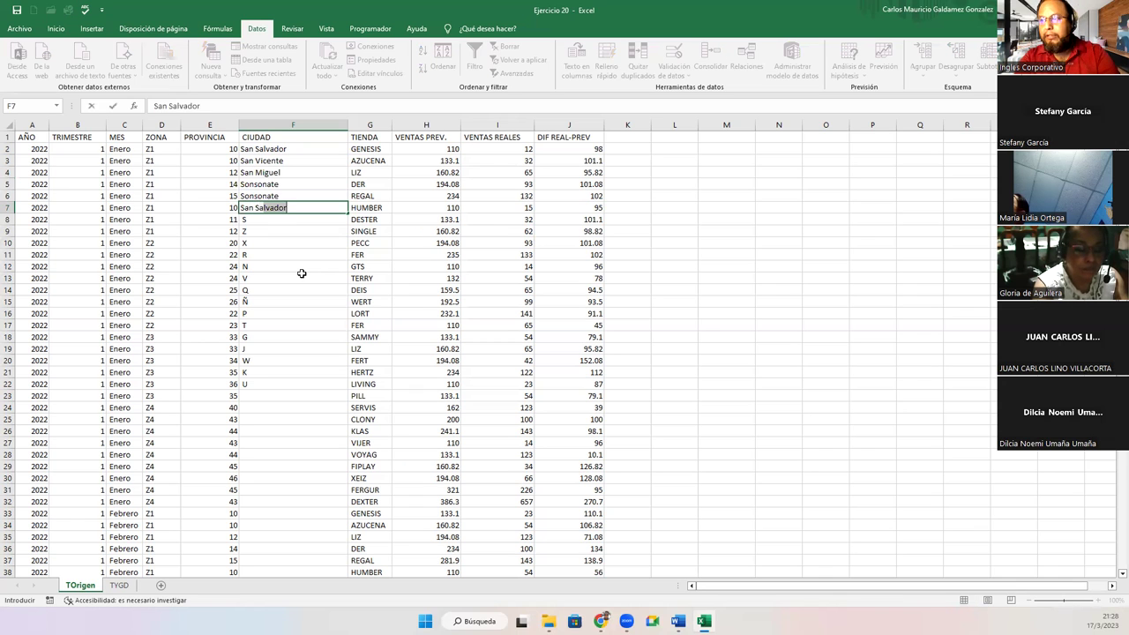
pyautogui.press('Return')
pyautogui.write('San Vicente')
pyautogui.press('Return')
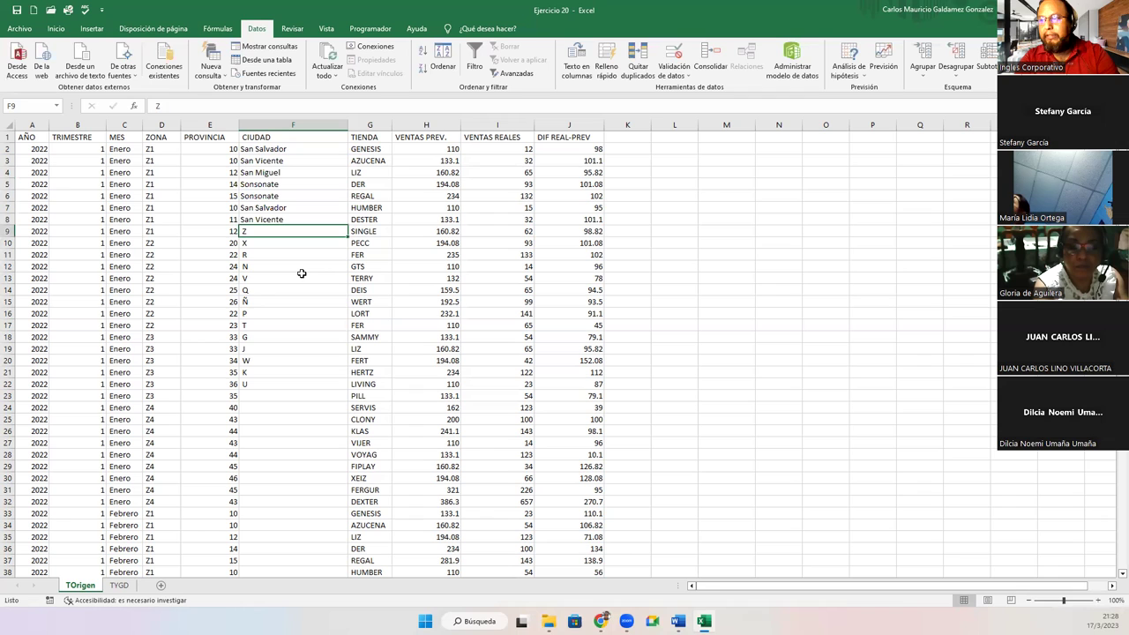
pyautogui.write('Acajutla')
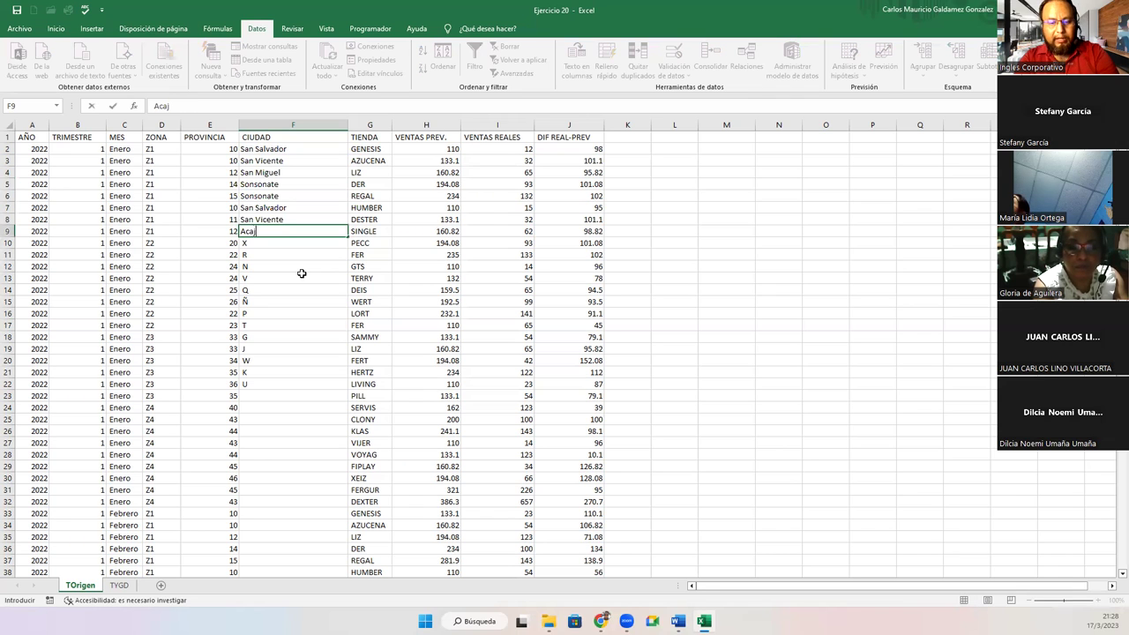
pyautogui.press('Return')
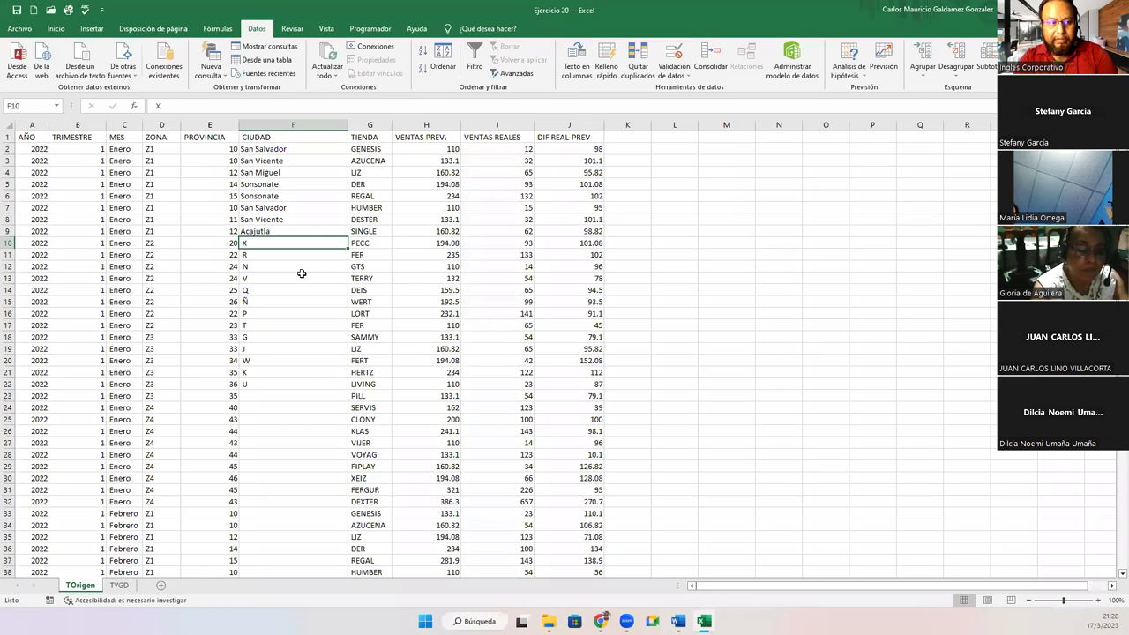
# Enter the cities Cojutepeque in F10, Ilobasco in F11 and Sensuntepeque in F12.
pyautogui.write('Cojutepeque')
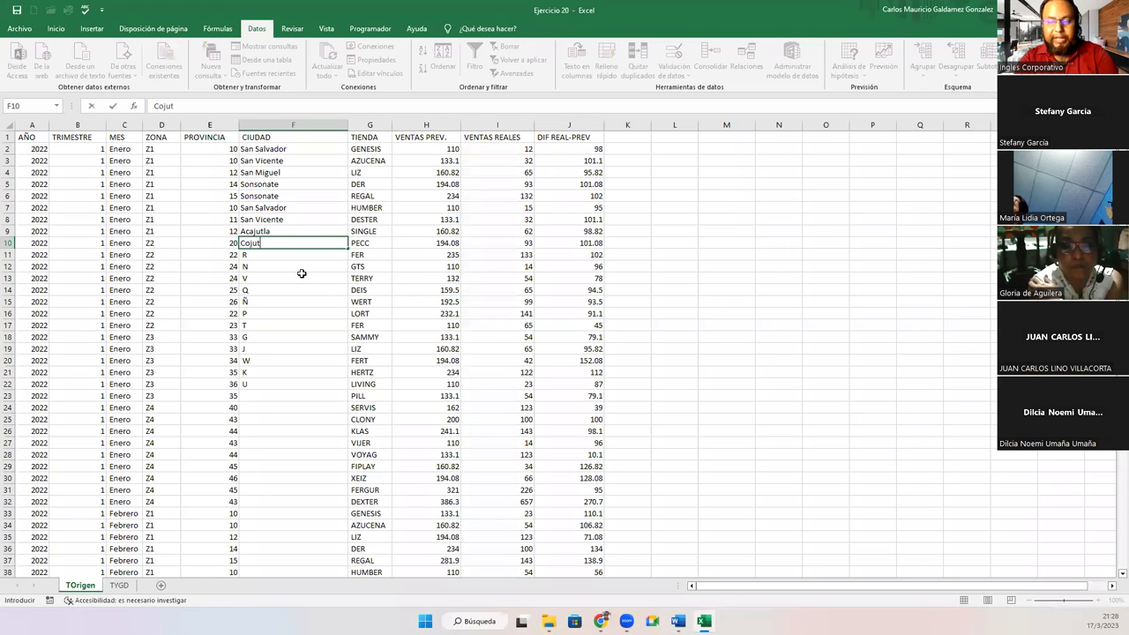
pyautogui.press('Return')
pyautogui.write('Ilobasco')
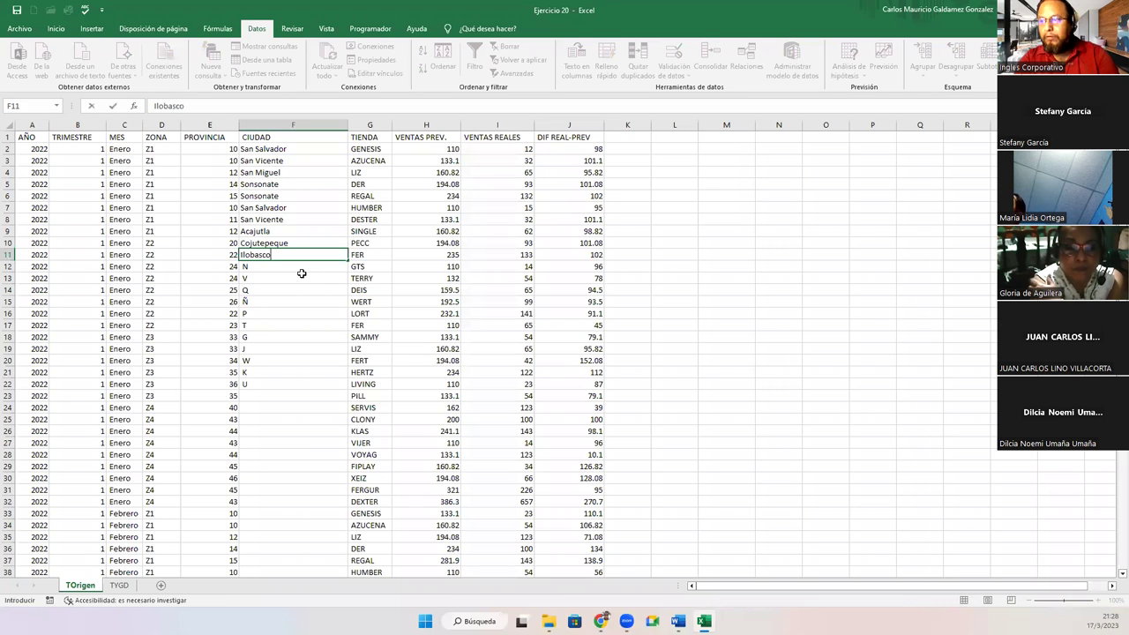
pyautogui.press('Return')
pyautogui.write('S')
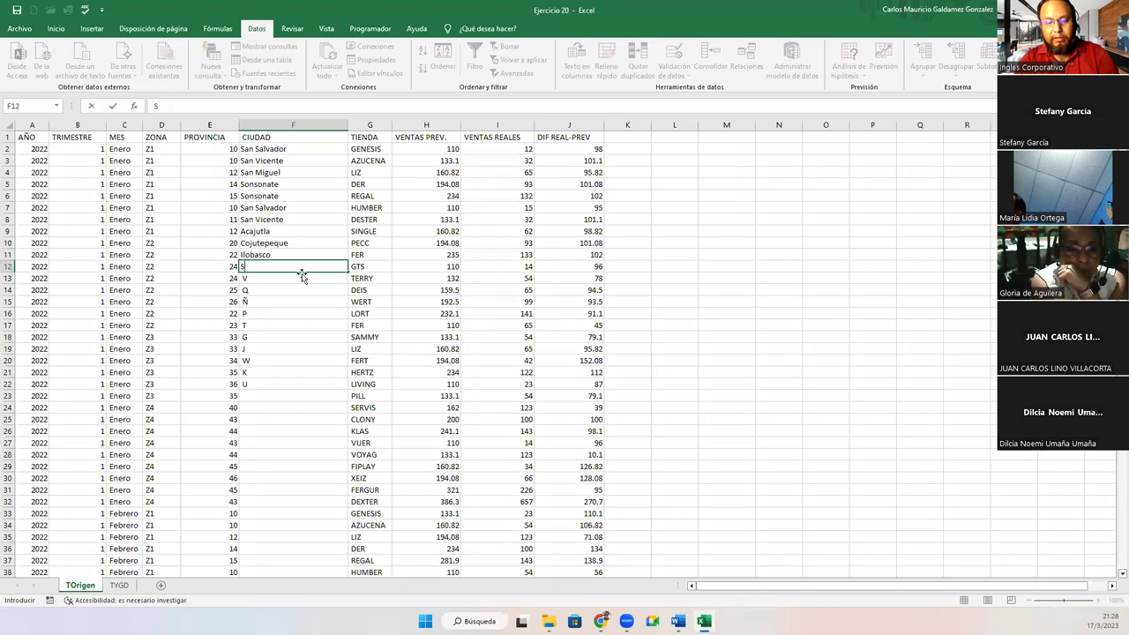
pyautogui.write('ensuntepeque')
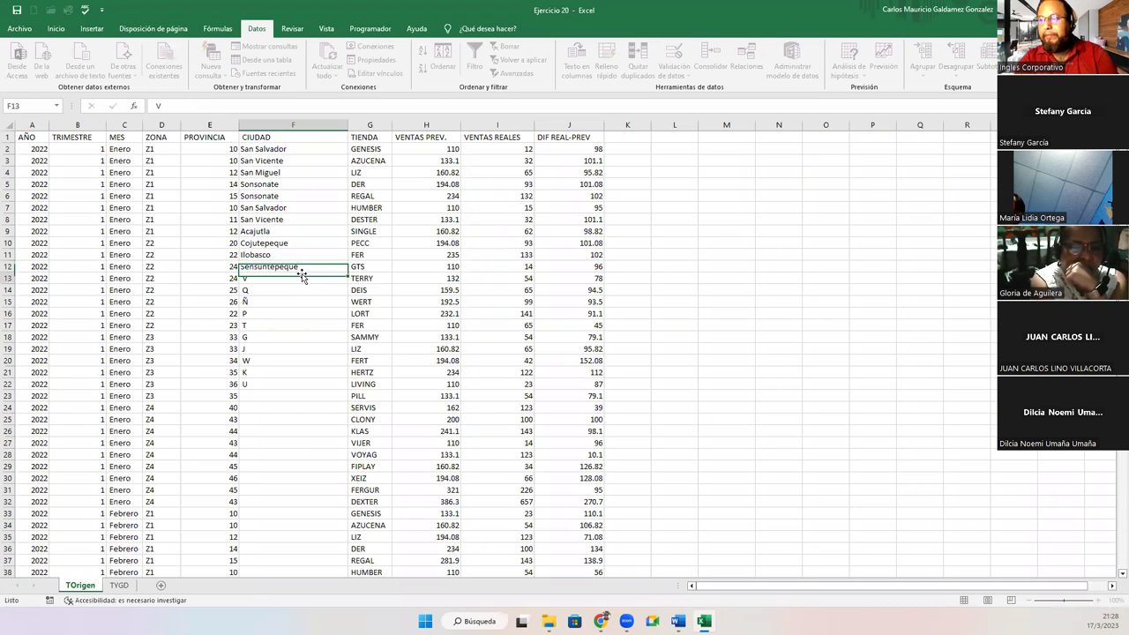
pyautogui.press('Return')
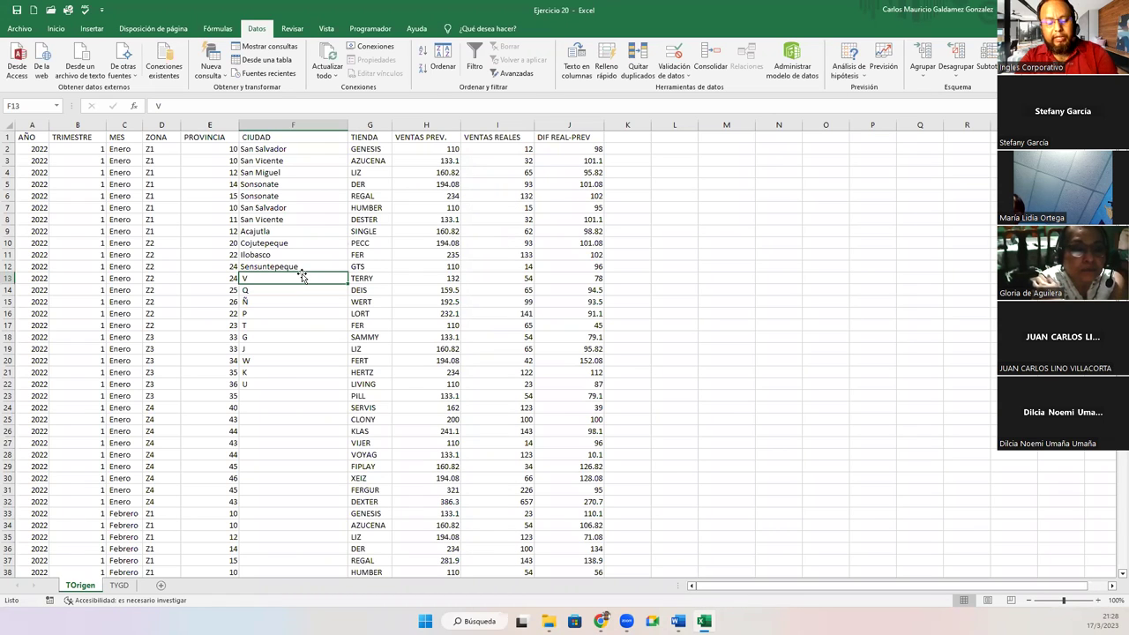
# Replace the CIUDAD codes in F13:F15 with Santa Tecla, La Union and San Miguel.
pyautogui.write('Sa')
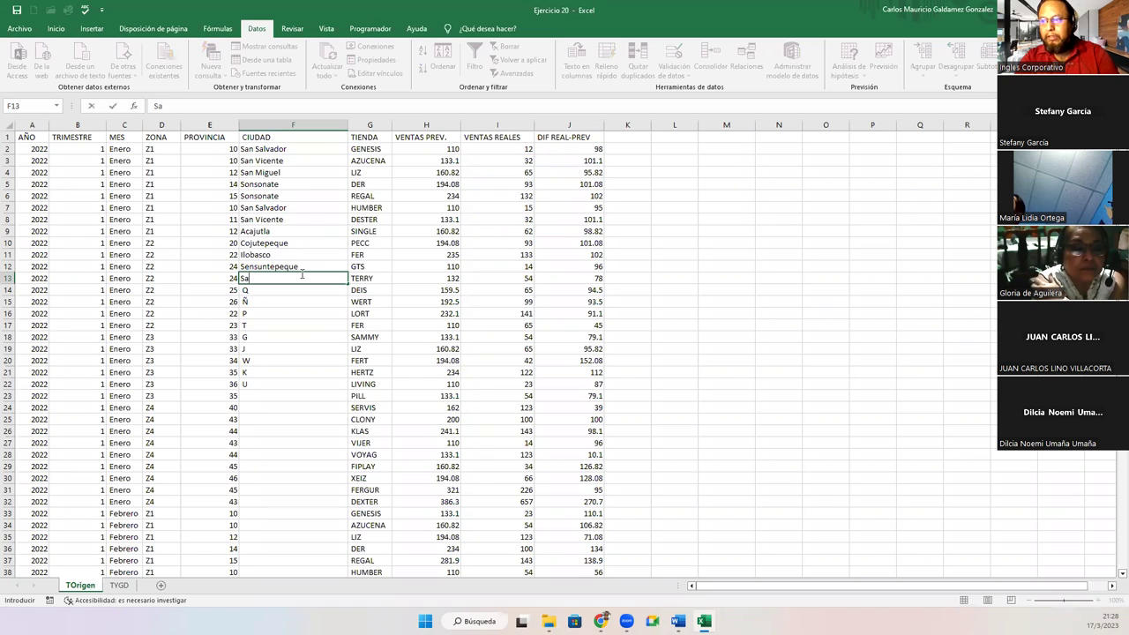
pyautogui.write('nta Tecla')
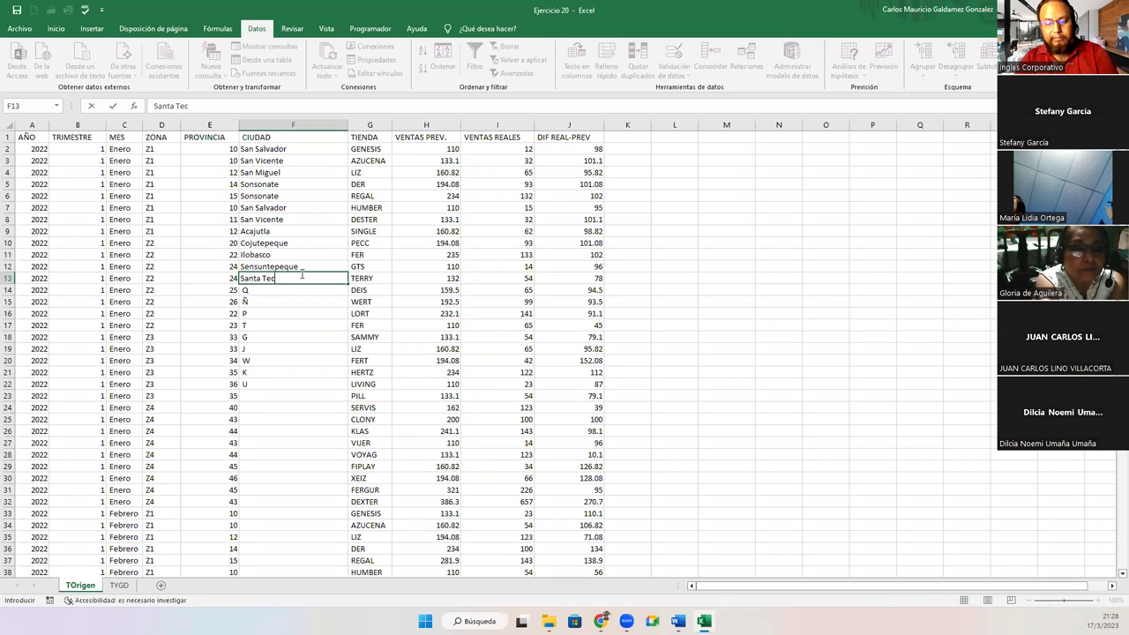
pyautogui.press('Return')
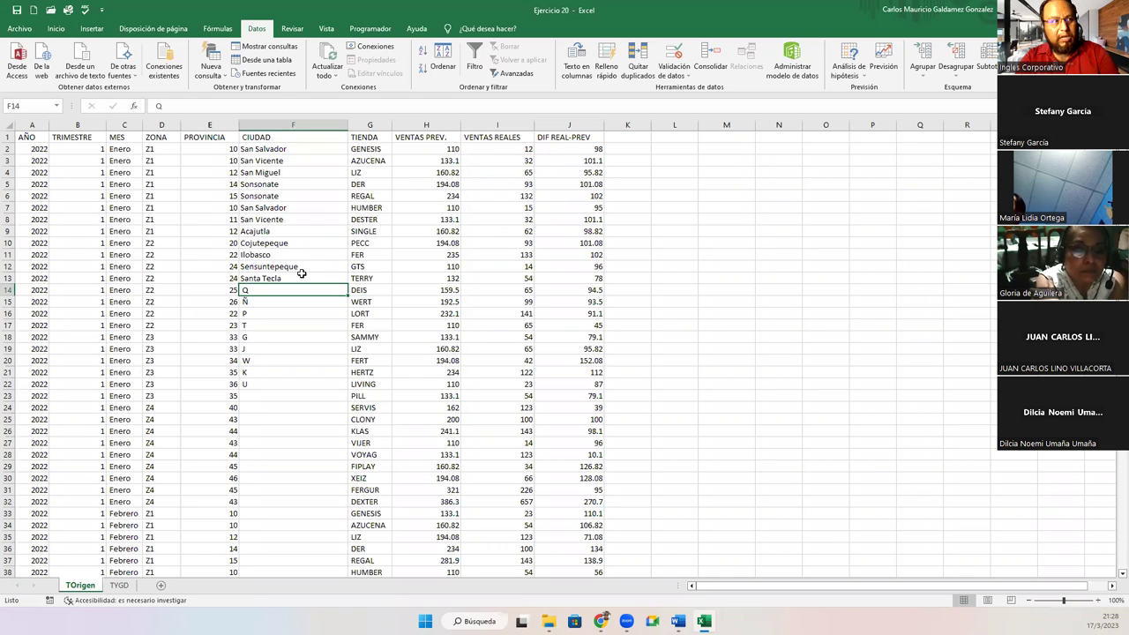
pyautogui.write('La Union')
pyautogui.press('Return')
pyautogui.write('San Miguel')
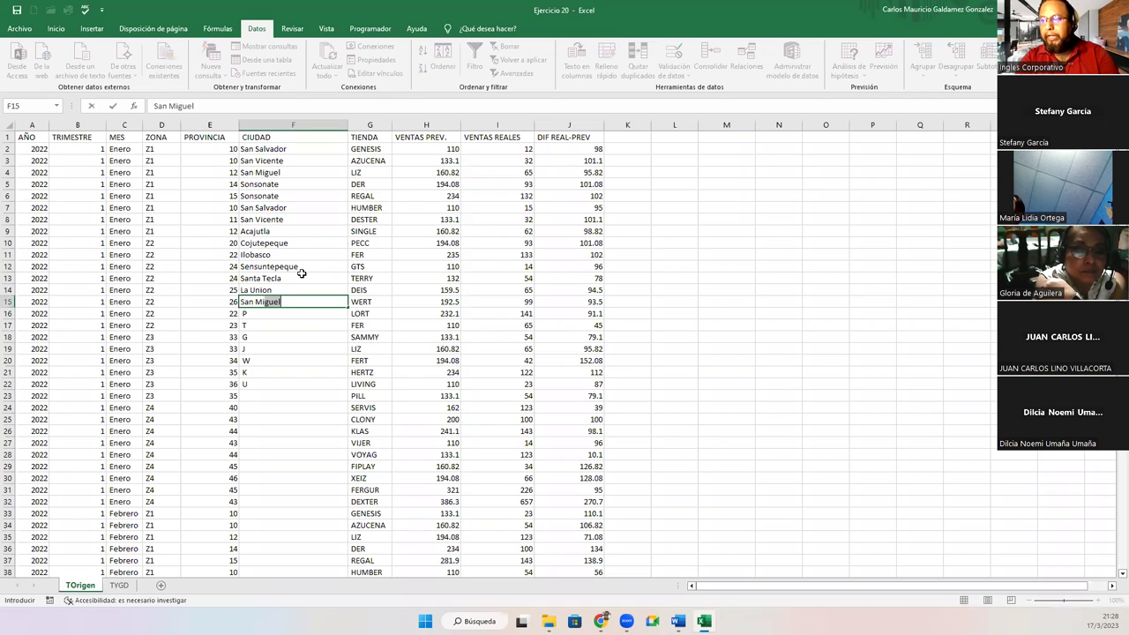
pyautogui.press('Return')
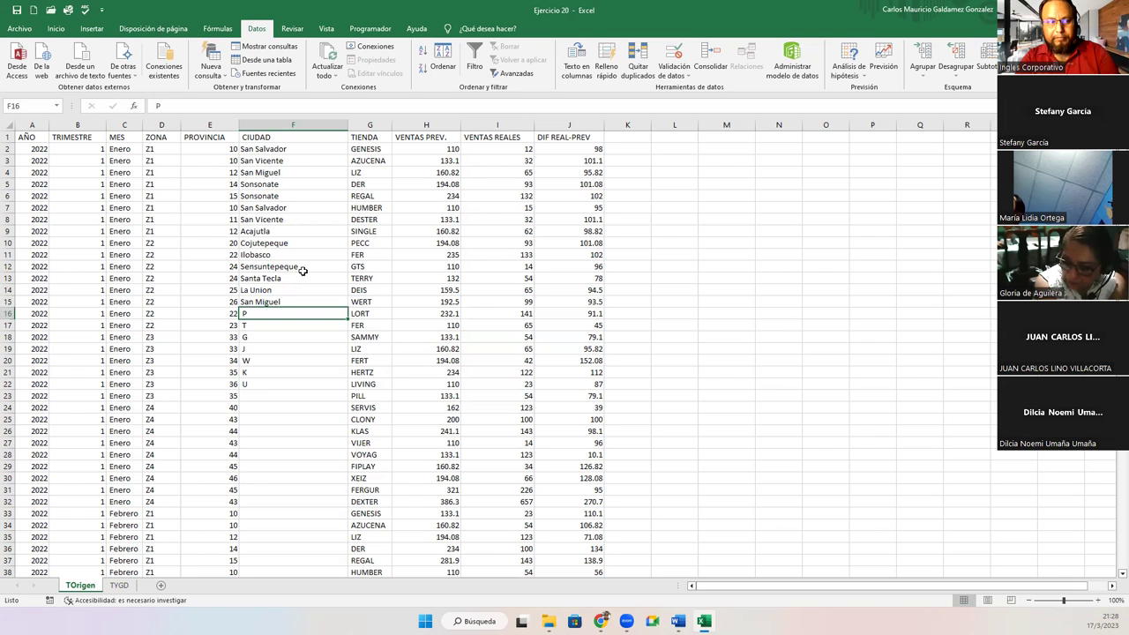
# Enter La Paz in F16 and Jiquilisco in F17 of the CIUDAD column.
pyautogui.write('La p')
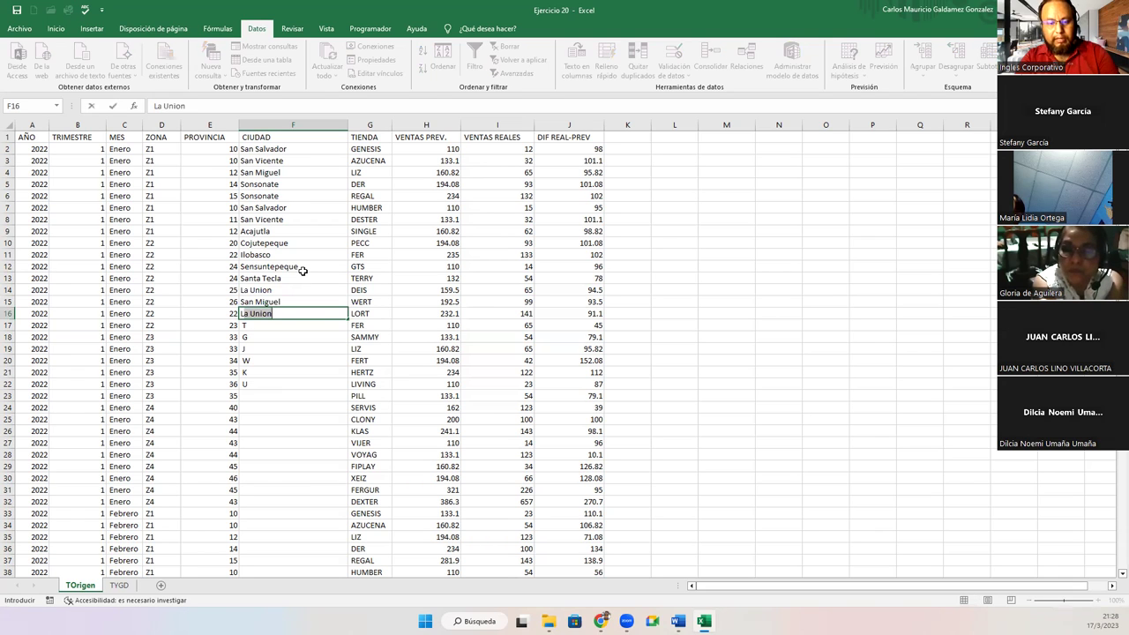
pyautogui.press('BackSpace')
pyautogui.write('Paz')
pyautogui.press('Return')
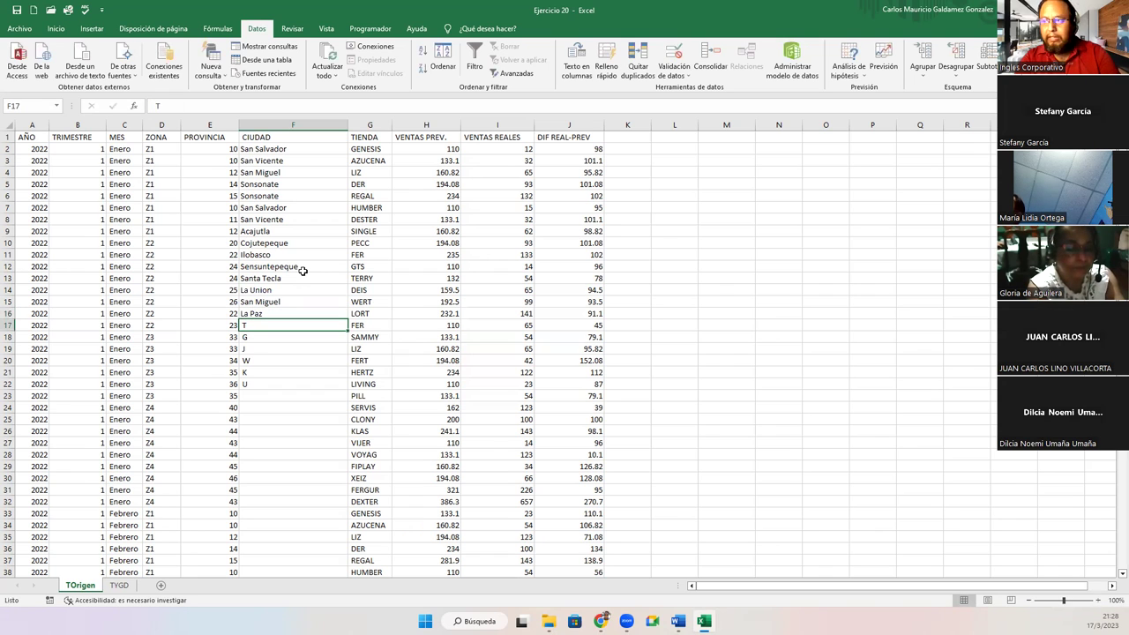
pyautogui.write('Jiquis')
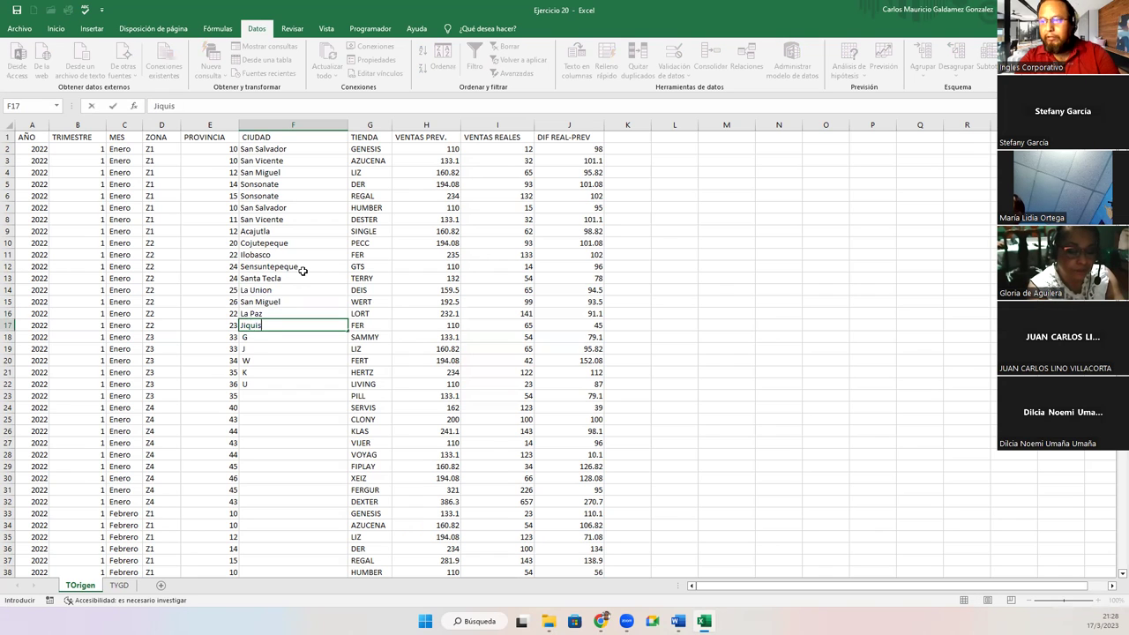
pyautogui.press('BackSpace')
pyautogui.write('li')
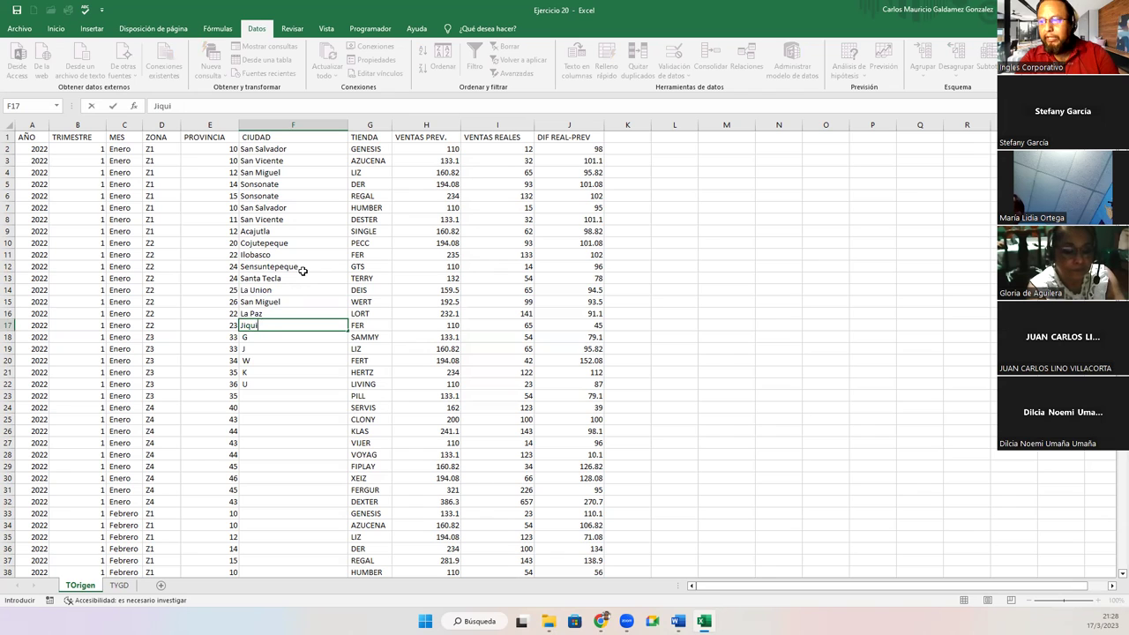
pyautogui.write('sco')
pyautogui.press('Return')
# Replace the CIUDAD codes in F18 and F19 with Jiquilisco and Morazan.
pyautogui.write('Jis')
pyautogui.press('Return')
pyautogui.press('Up')
pyautogui.write('Jiquilisco')
pyautogui.press('Tab')
pyautogui.write('MAMMY')
pyautogui.press('Return')
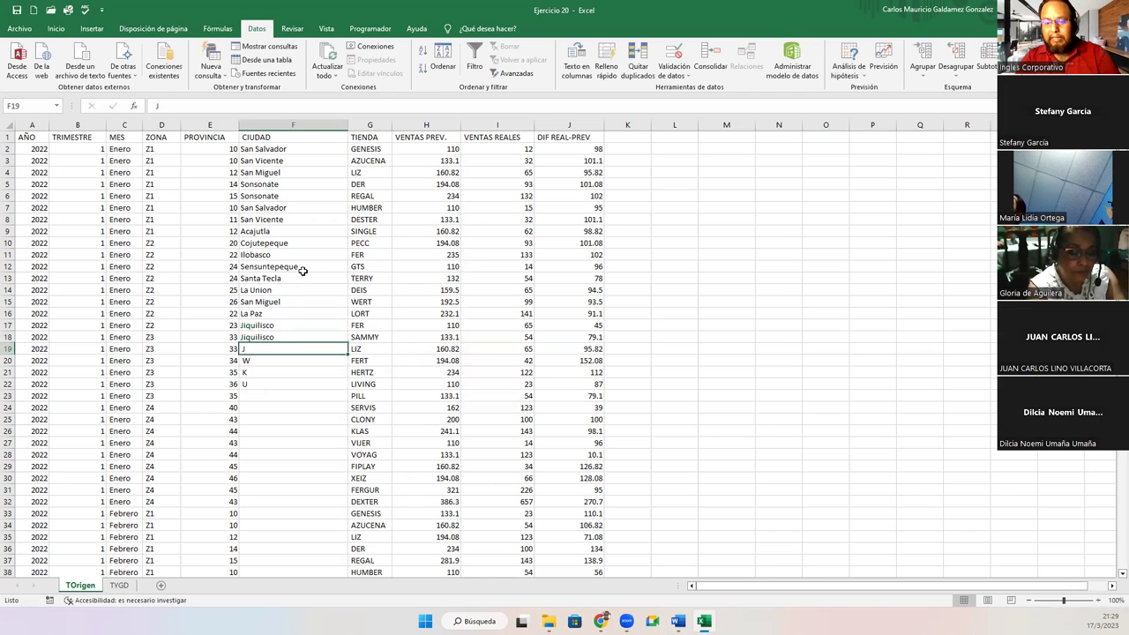
pyautogui.write('Morazan')
pyautogui.press('Return')
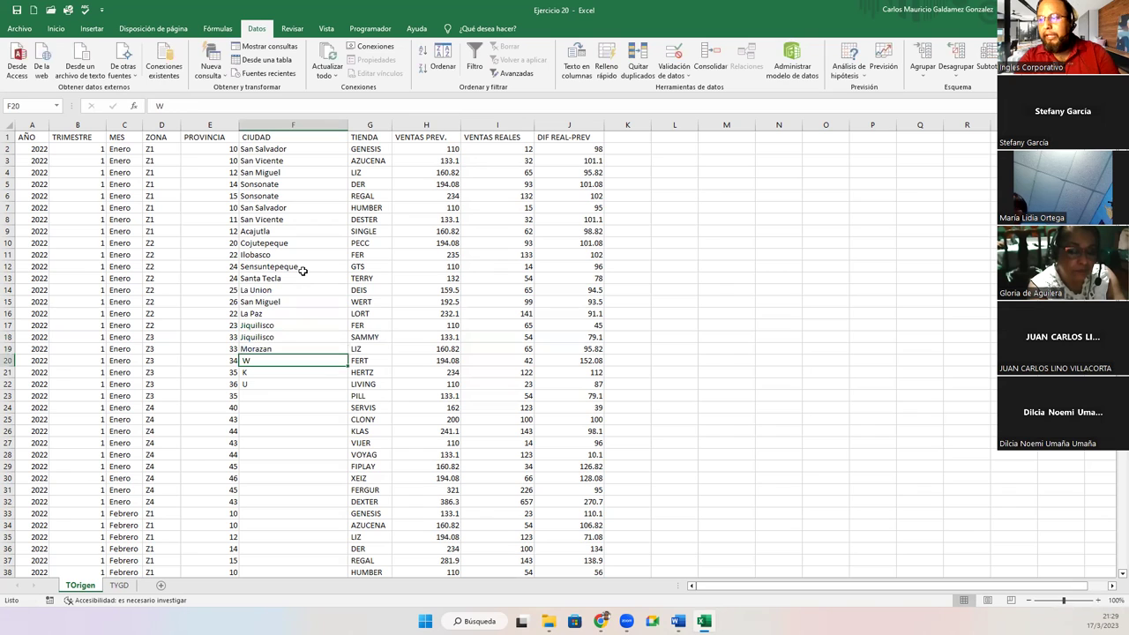
pyautogui.click(263, 137)
pyautogui.write('DEPAR')
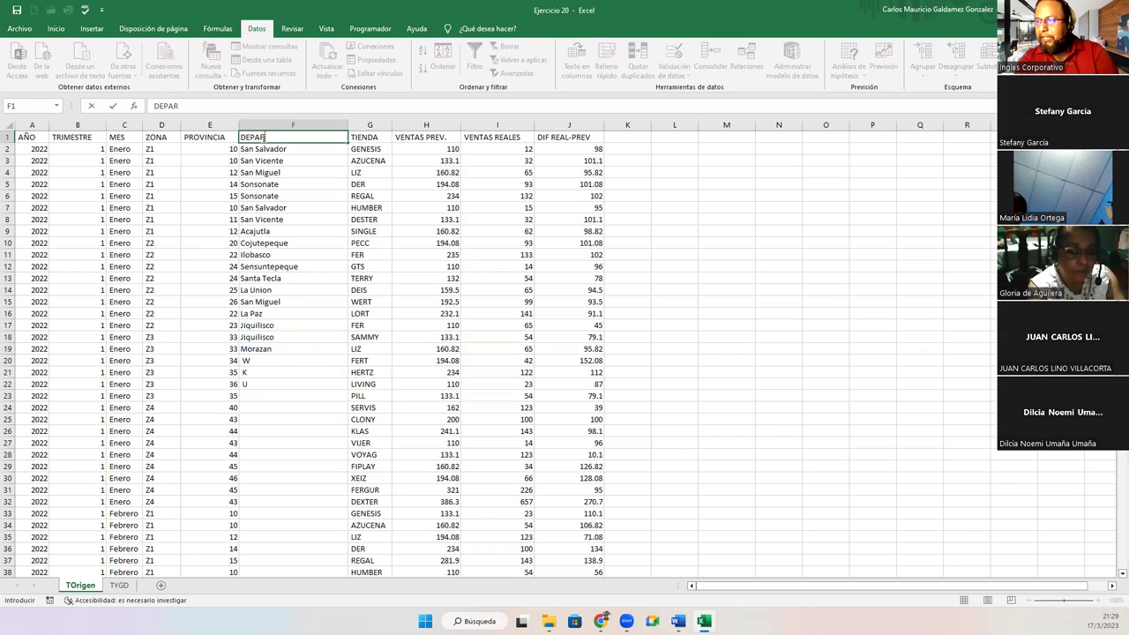
pyautogui.write('T')
pyautogui.press('BackSpace')
pyautogui.press('BackSpace')
pyautogui.press('BackSpace')
pyautogui.press('BackSpace')
pyautogui.press('BackSpace')
pyautogui.press('BackSpace')
pyautogui.press('BackSpace')
pyautogui.press('BackSpace')
pyautogui.press('BackSpace')
pyautogui.press('Escape')
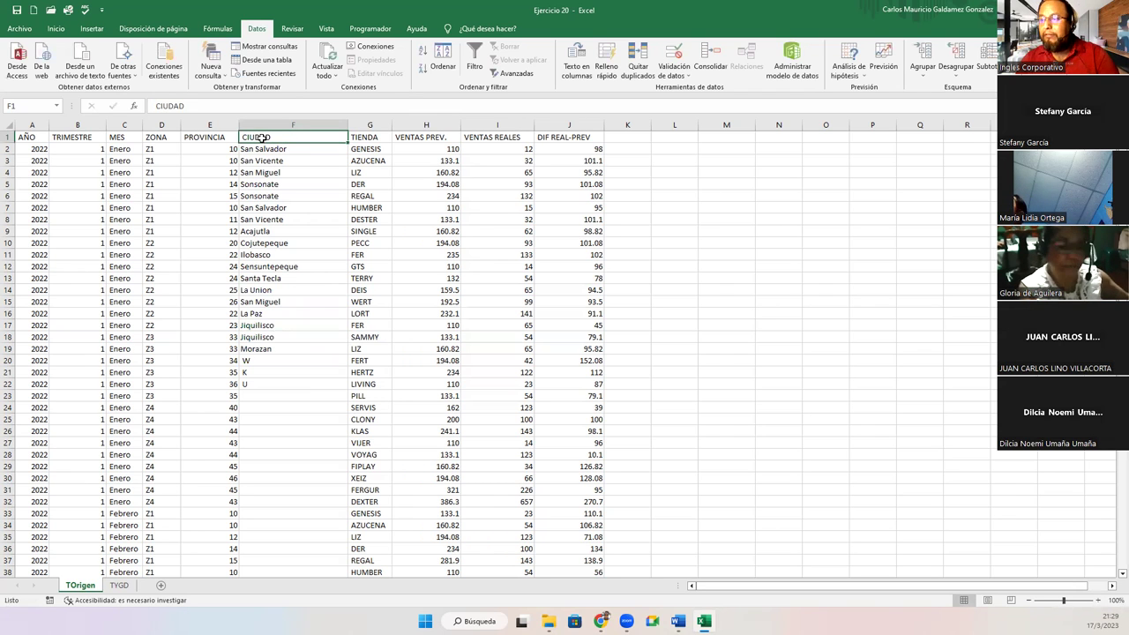
# Enter San Salvador in F20 of the CIUDAD column.
pyautogui.click(267, 351)
pyautogui.click(273, 362)
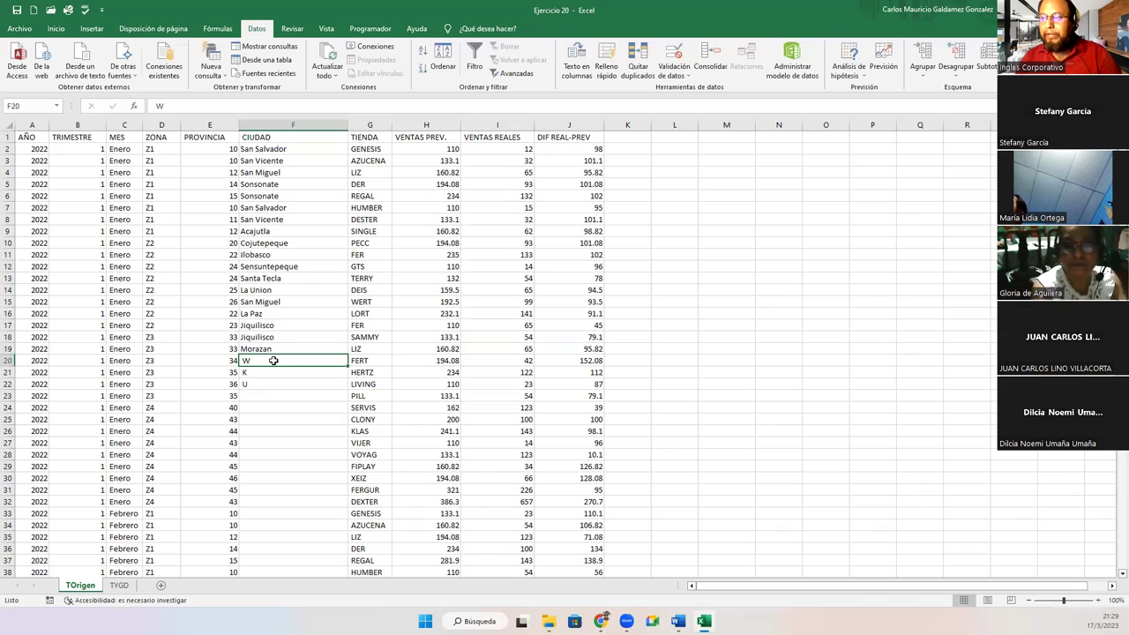
pyautogui.write('San Salvador')
pyautogui.press('Return')
# Enter Santa Ana in both F21 and F22 of the CIUDAD column.
pyautogui.write('Soant')
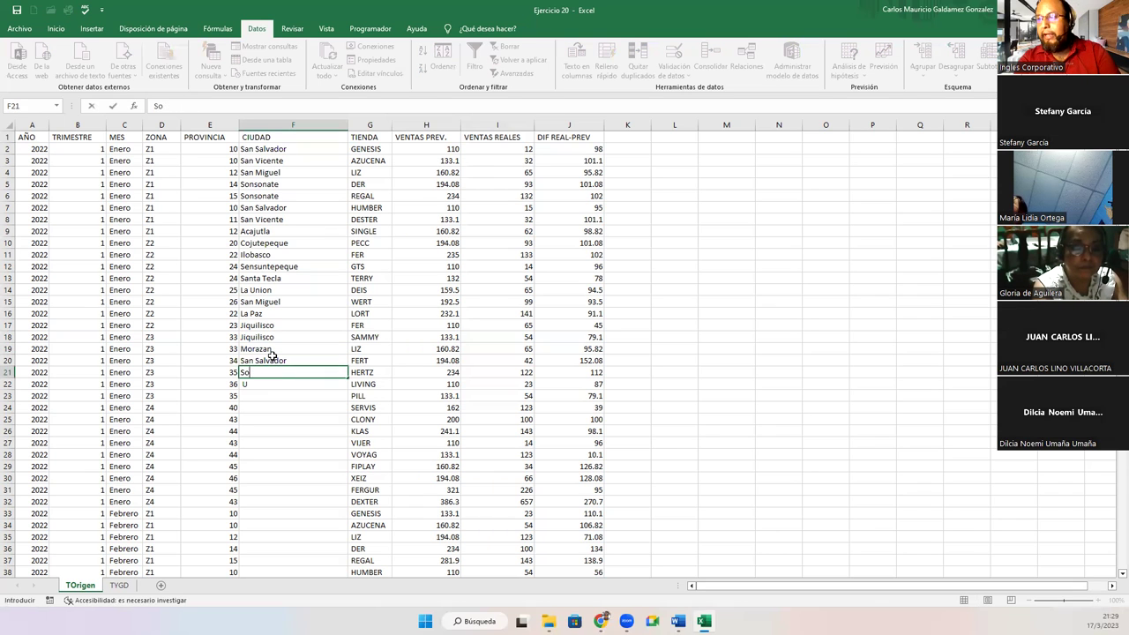
pyautogui.press('BackSpace')
pyautogui.press('BackSpace')
pyautogui.press('BackSpace')
pyautogui.press('BackSpace')
pyautogui.write('anta Ana')
pyautogui.press('Return')
pyautogui.write('Sant')
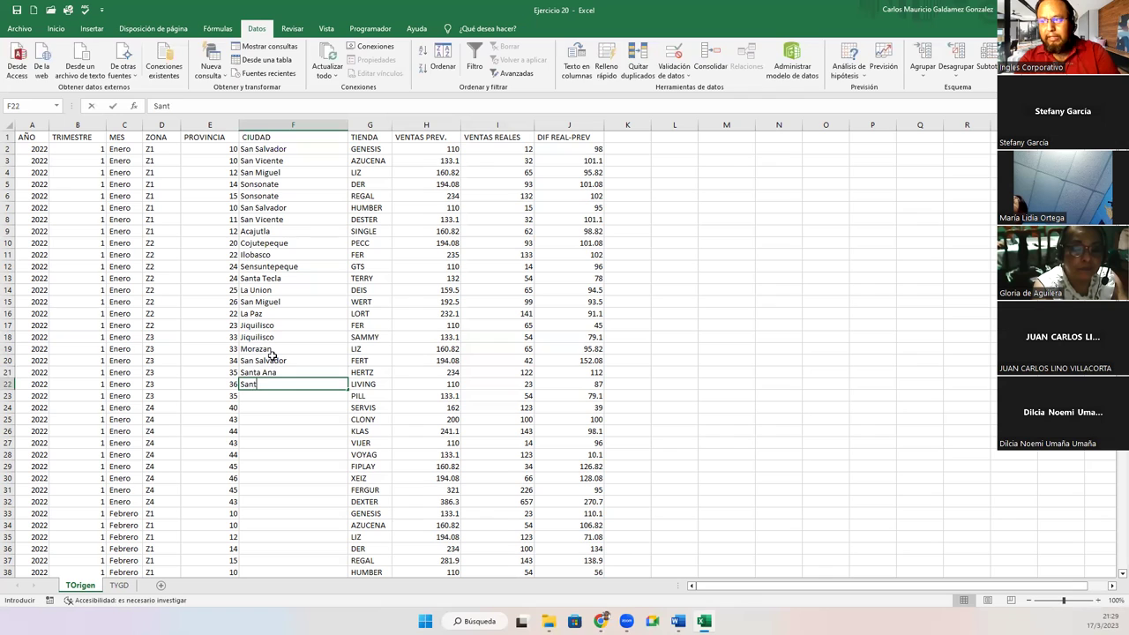
pyautogui.write('a')
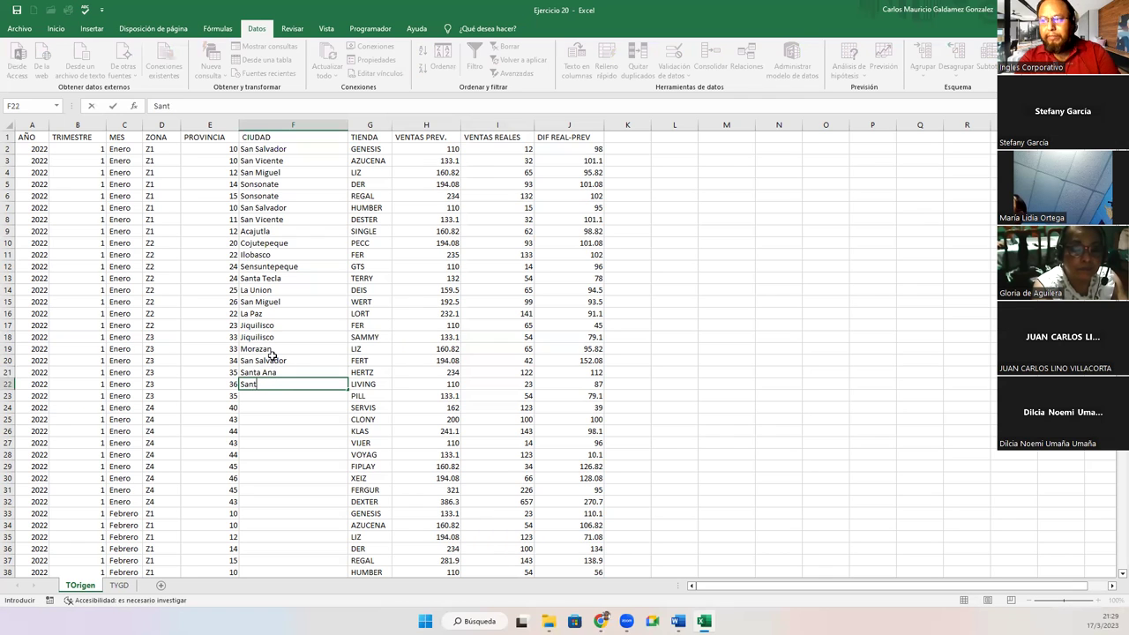
pyautogui.write(' Ana')
pyautogui.press('Return')
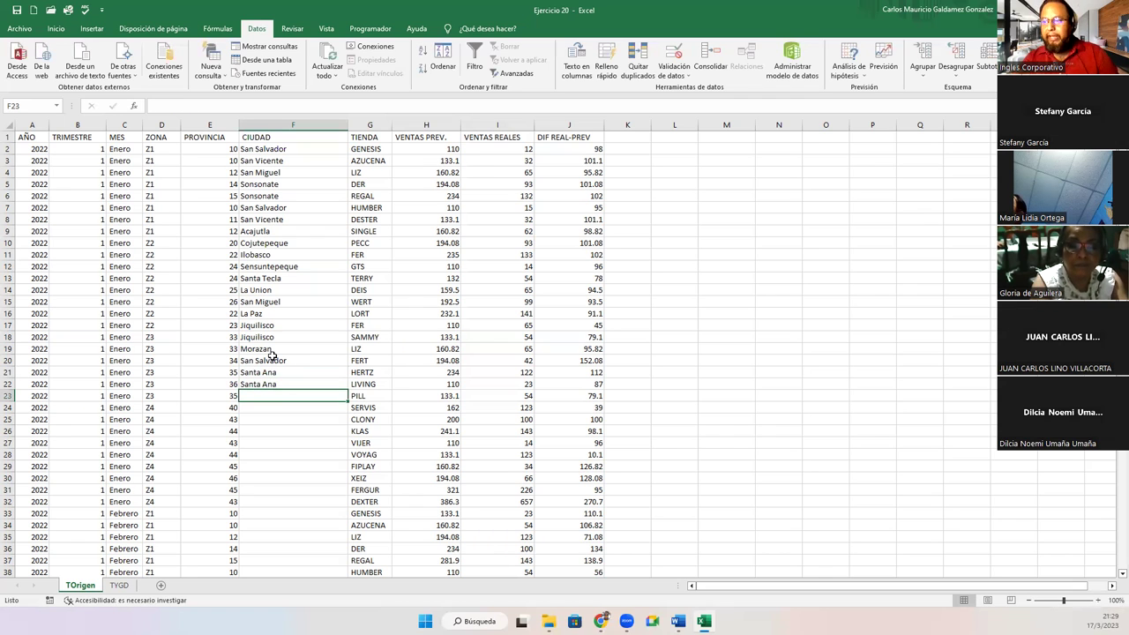
# Copy the city names in F2:F22 and paste them into the empty CIUDAD cells starting at F23.
pyautogui.click(274, 148)
pyautogui.moveTo(288, 254); pyautogui.dragTo(291, 380)
pyautogui.hotkey('ctrl', 'c')
pyautogui.click(291, 148)
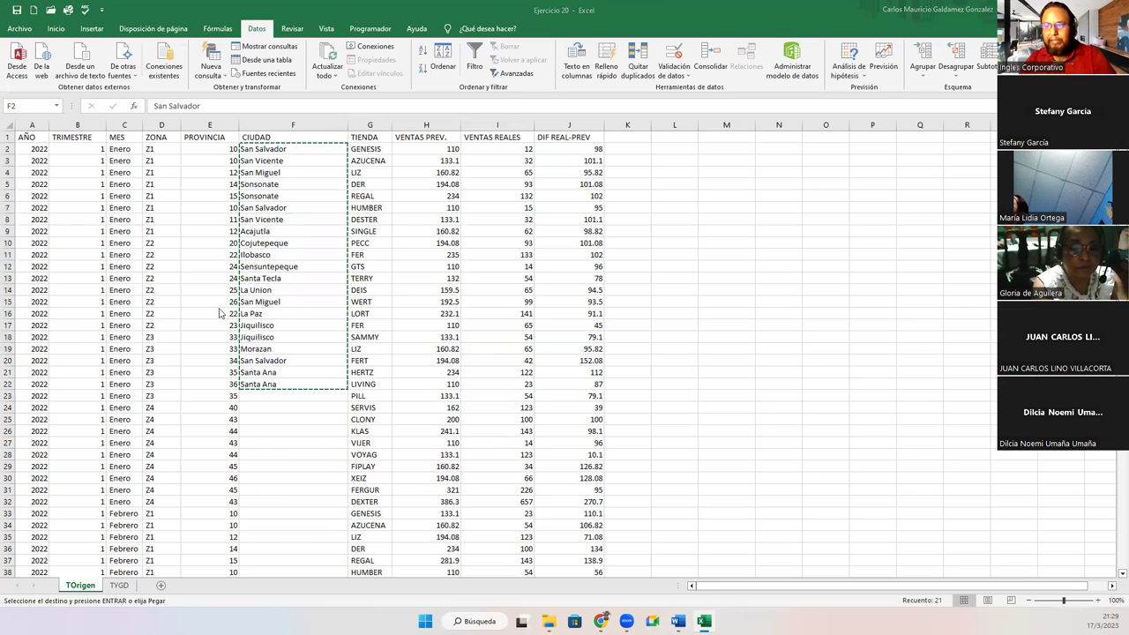
pyautogui.hotkey('ctrl', 'shift', 'Down')
pyautogui.moveTo(265, 149); pyautogui.dragTo(264, 383)
pyautogui.hotkey('ctrl', 'v')
pyautogui.click(261, 398)
pyautogui.hotkey('ctrl', 'v')
# Paste the copied city block again at F44, F65 and F86 to fill the CIUDAD column through row 94.
pyautogui.scroll(-10, 260, 397)
pyautogui.click(263, 292)
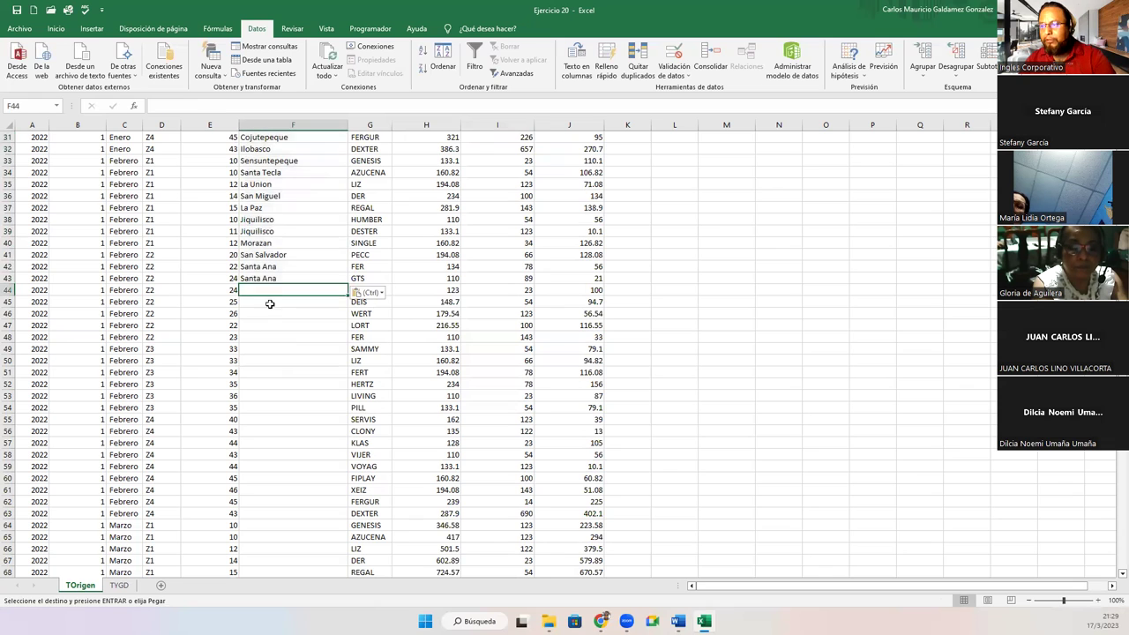
pyautogui.hotkey('ctrl', 'v')
pyautogui.scroll(-5, 263, 292)
pyautogui.click(265, 360)
pyautogui.hotkey('ctrl', 'v')
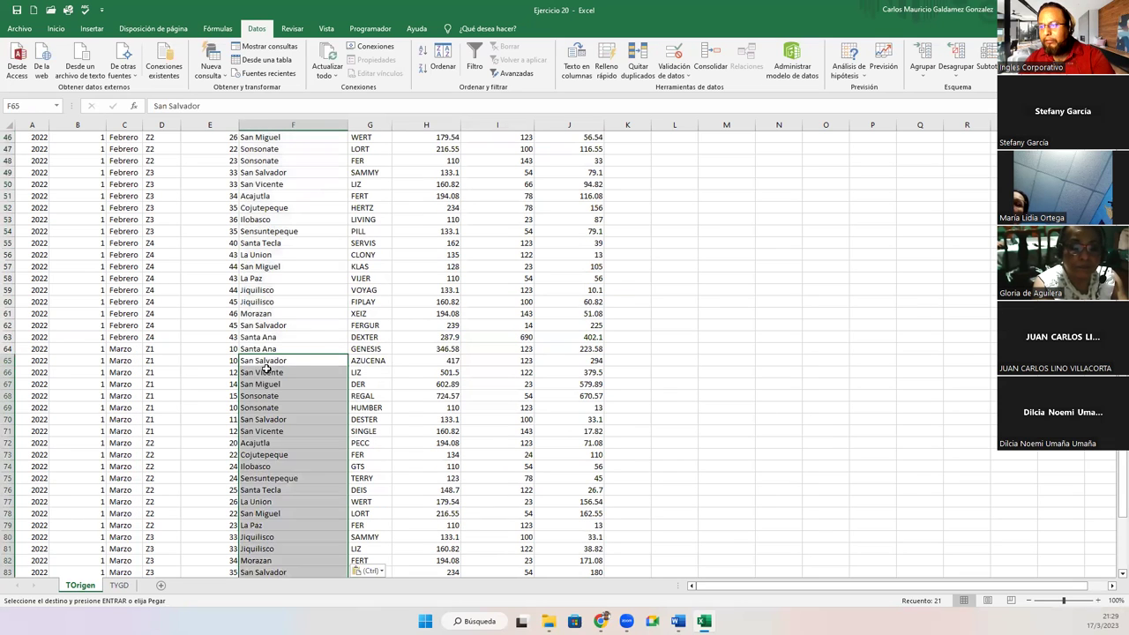
pyautogui.scroll(-5, 267, 418)
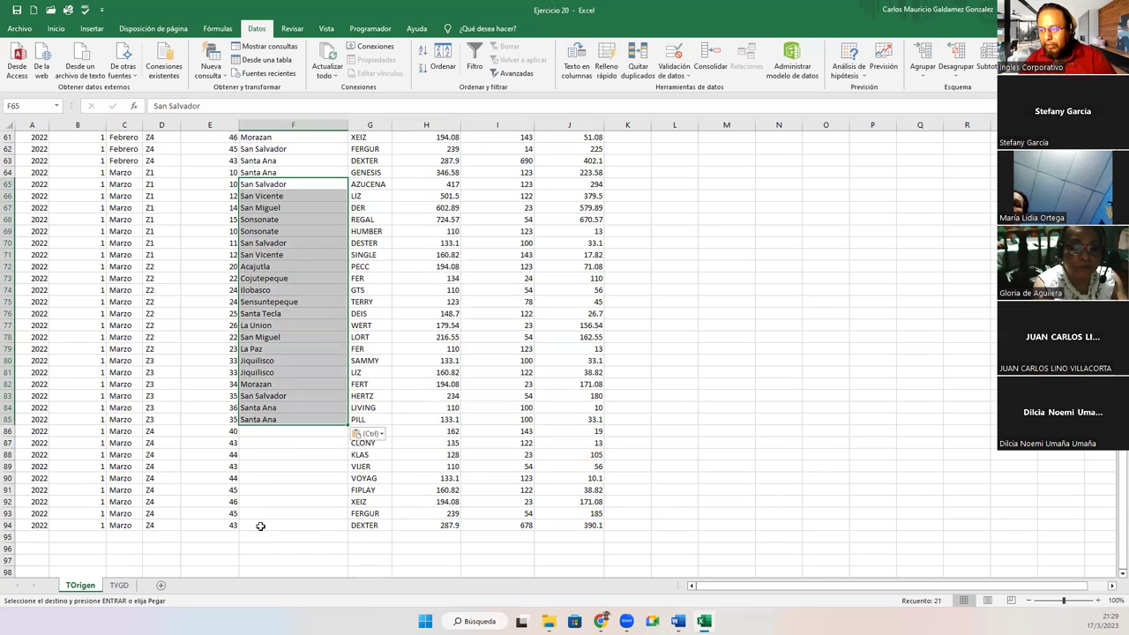
pyautogui.click(265, 431)
pyautogui.hotkey('ctrl', 'v')
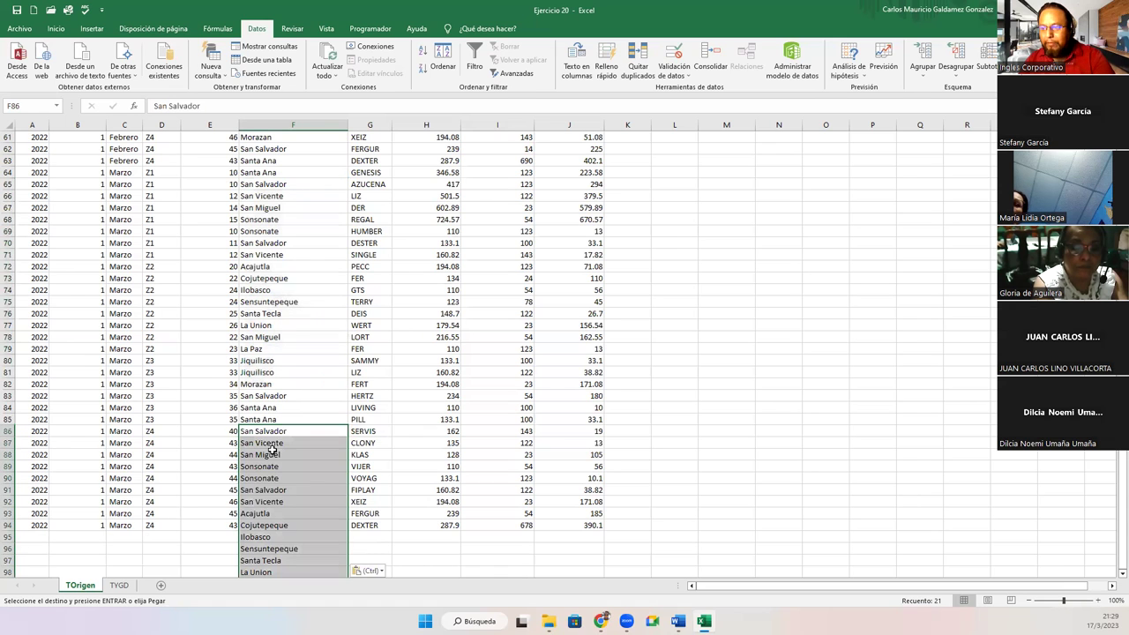
# Clear the surplus city names pasted below the last data row, from F95 down.
pyautogui.scroll(-5, 272, 450)
pyautogui.moveTo(256, 361); pyautogui.dragTo(261, 490)
pyautogui.press('Delete')
pyautogui.click(298, 447)
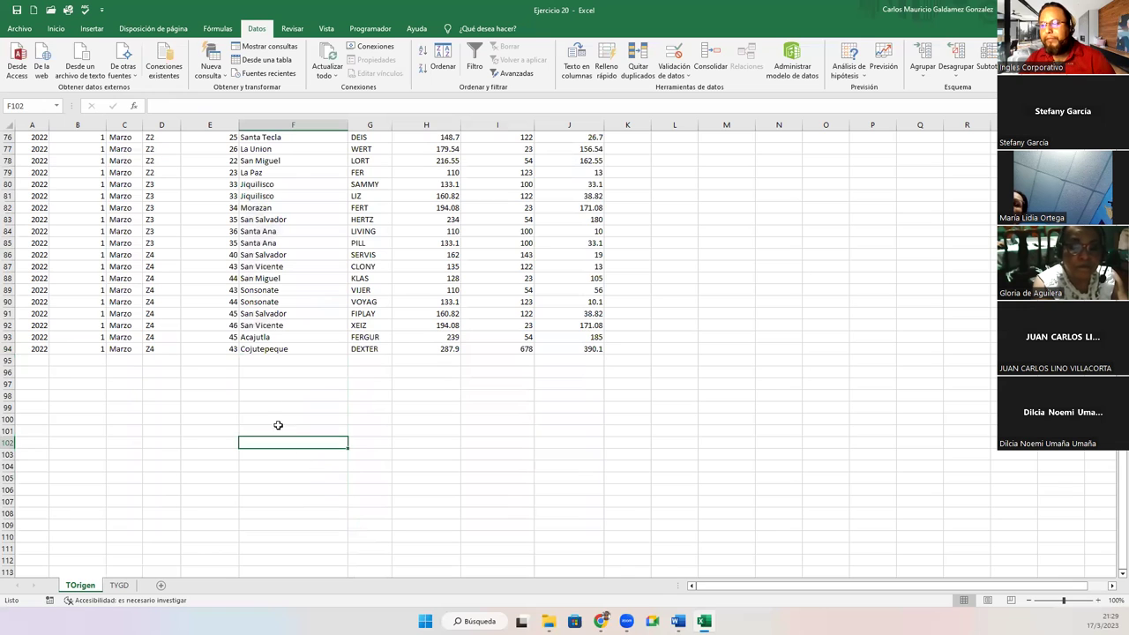
# Delete the entire PROVINCIA column from the TOrigen sheet.
pyautogui.scroll(20, 262, 371)
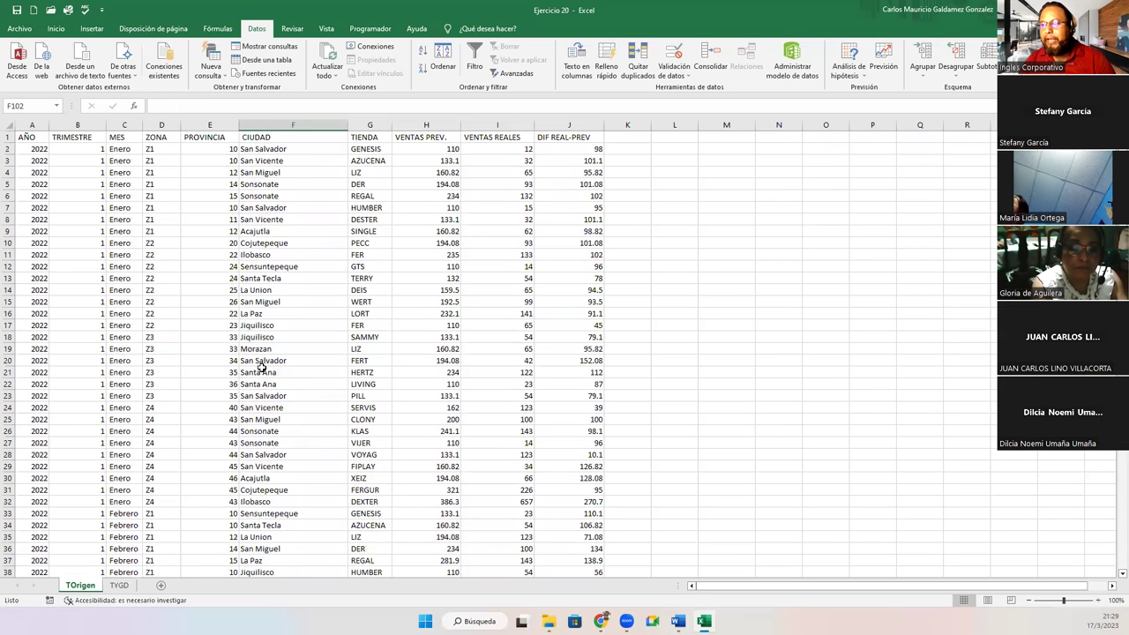
pyautogui.click(199, 158)
pyautogui.click(204, 149)
pyautogui.hotkey('ctrl', 'shift', 'Down')
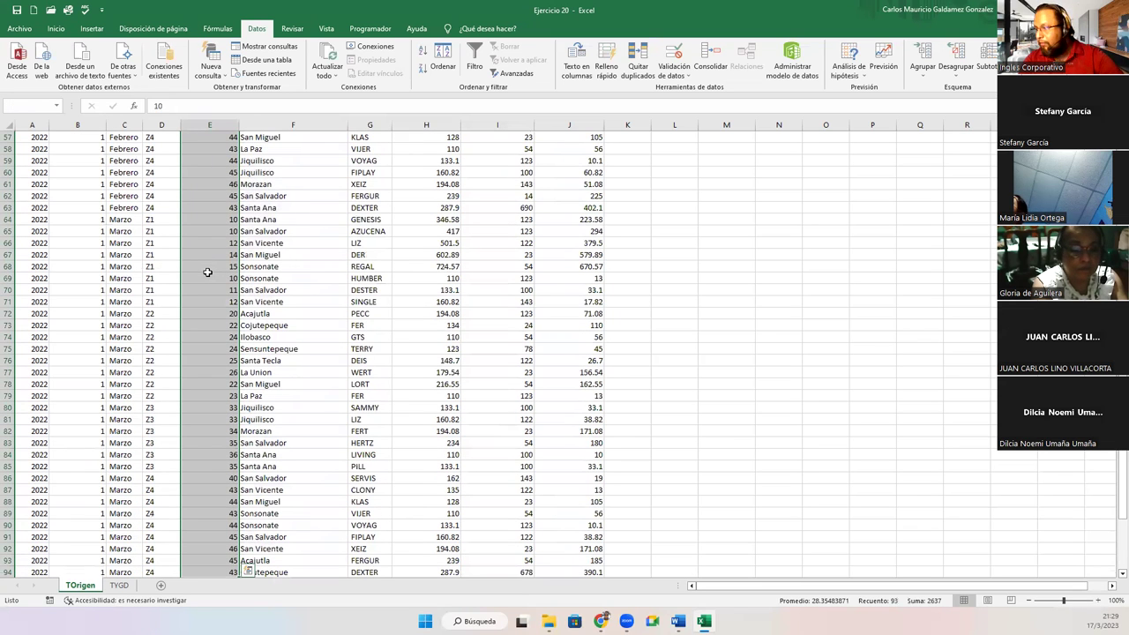
pyautogui.press('Up')
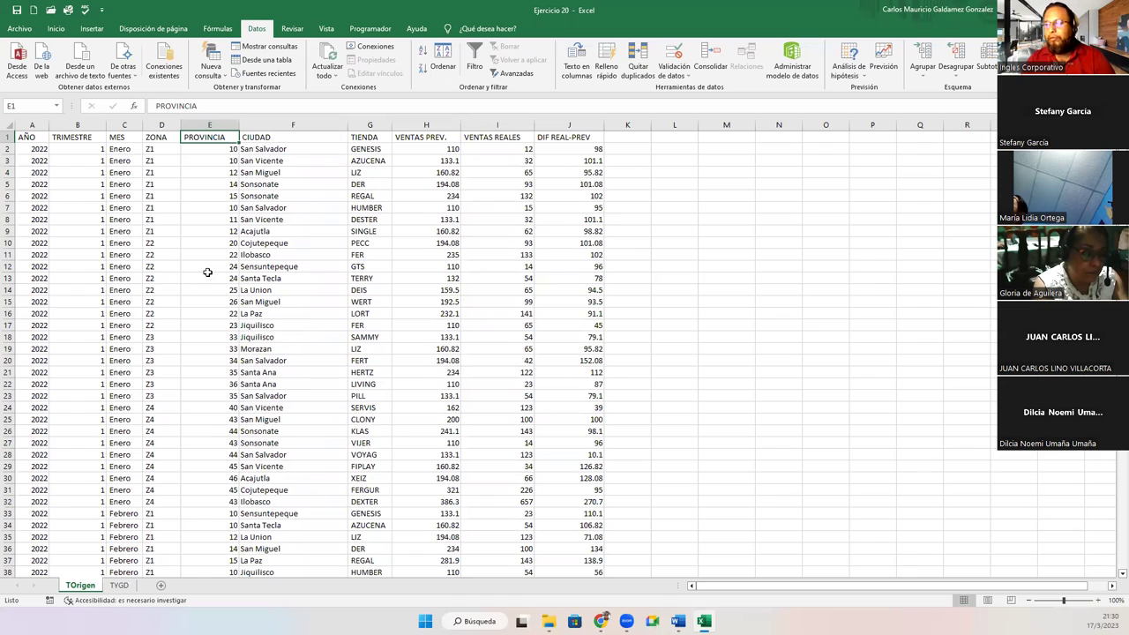
pyautogui.click(200, 126)
pyautogui.rightClick(201, 125)
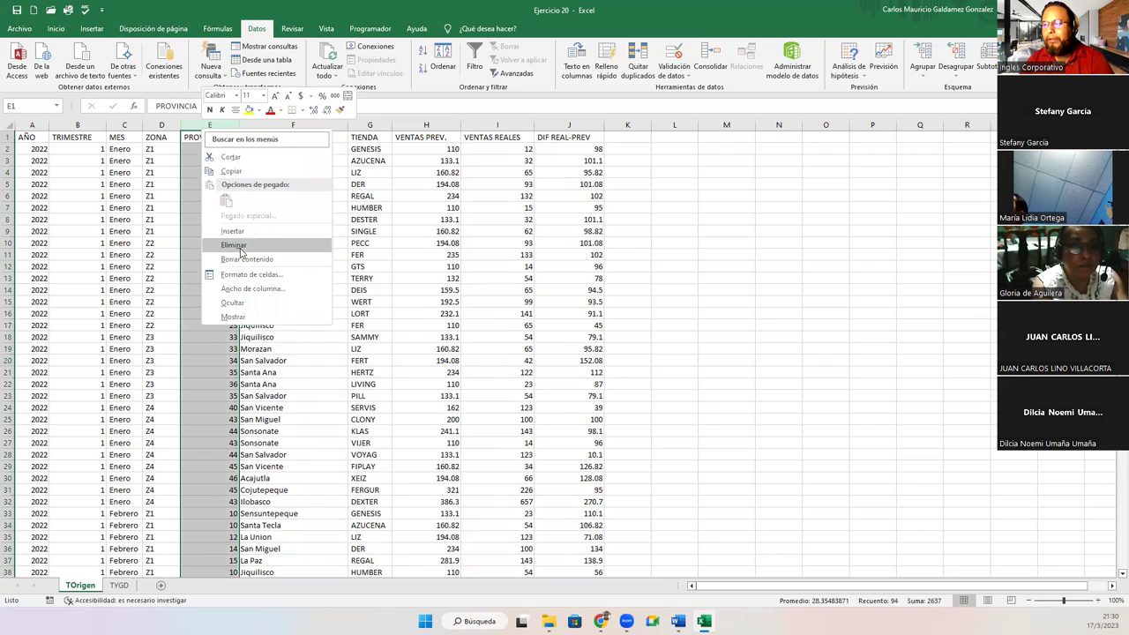
pyautogui.click(238, 249)
pyautogui.click(238, 244)
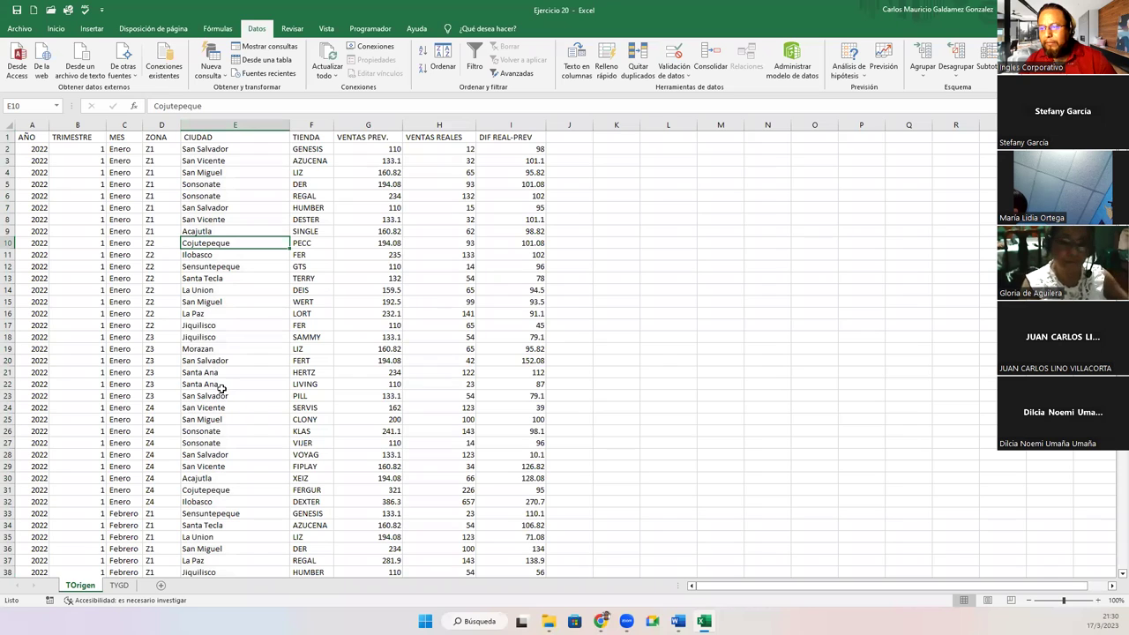
pyautogui.moveTo(221, 387); pyautogui.dragTo(205, 151)
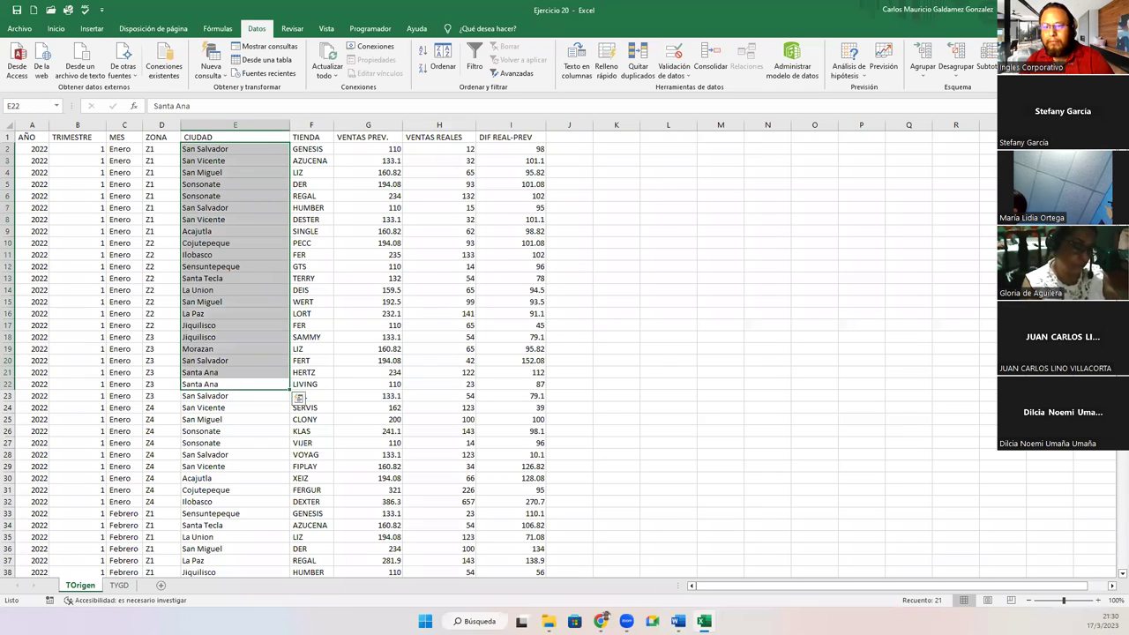
pyautogui.moveTo(223, 380); pyautogui.dragTo(223, 159)
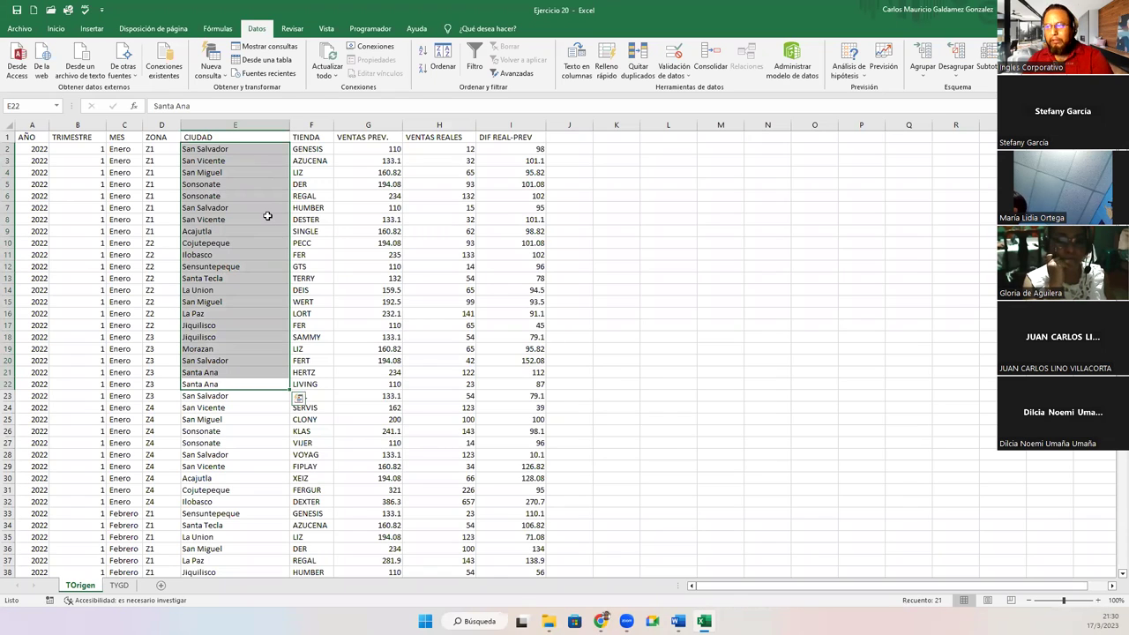
# Apply the dollar accounting format to all values in VENTAS PREV., VENTAS REALES and DIF REAL-PREV, G2:I94.
pyautogui.click(380, 152)
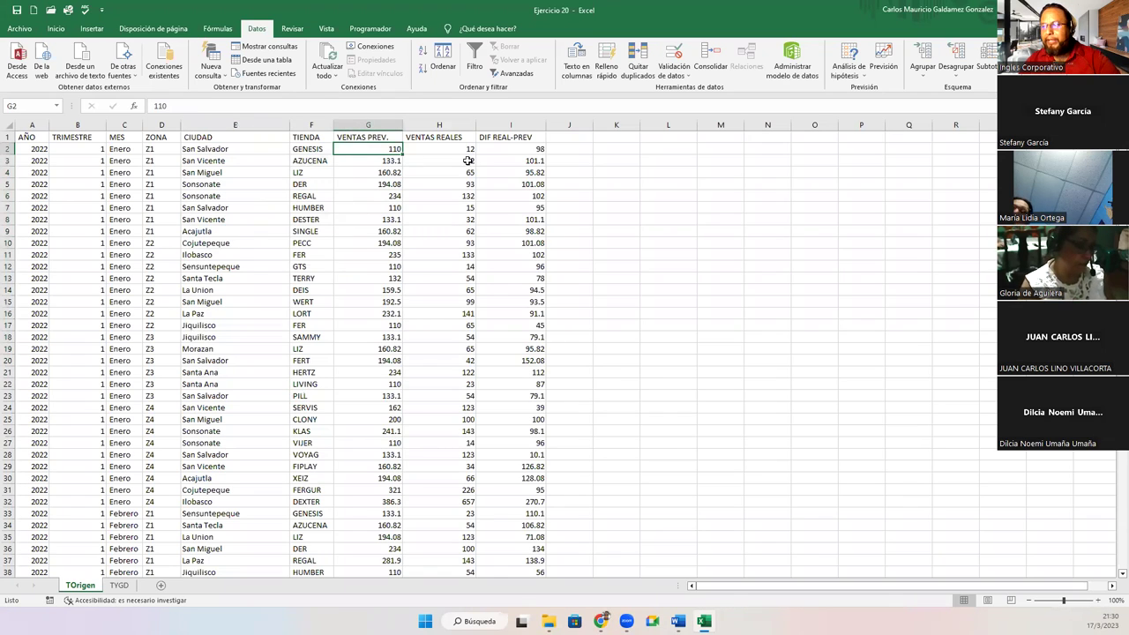
pyautogui.hotkey('ctrl', 'shift', 'Right')
pyautogui.hotkey('ctrl', 'shift', 'Down')
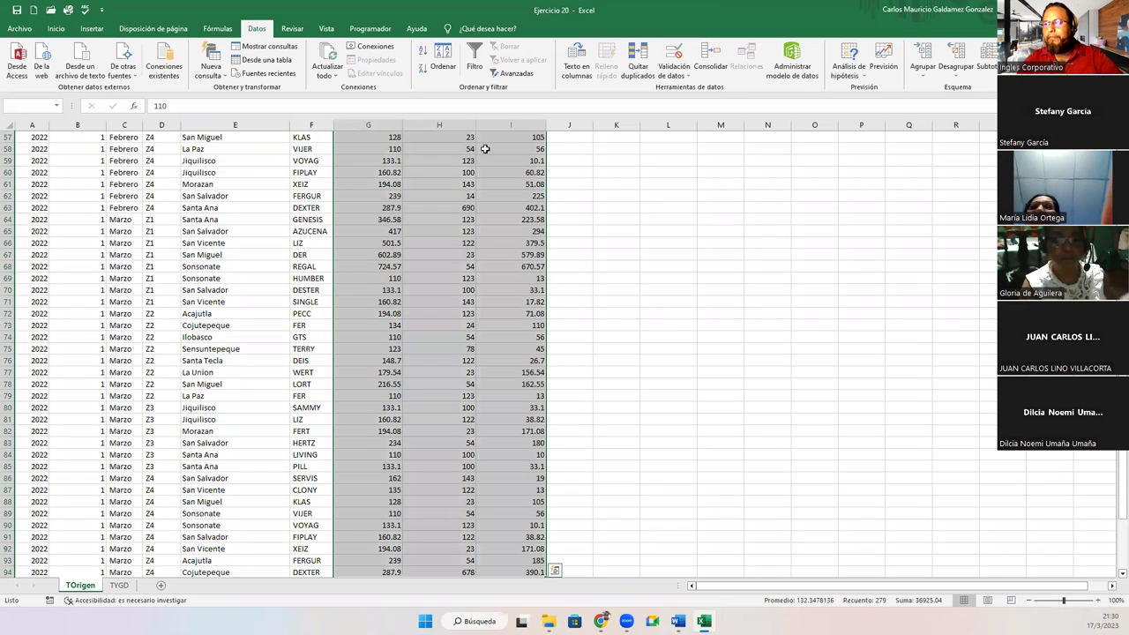
pyautogui.click(56, 28)
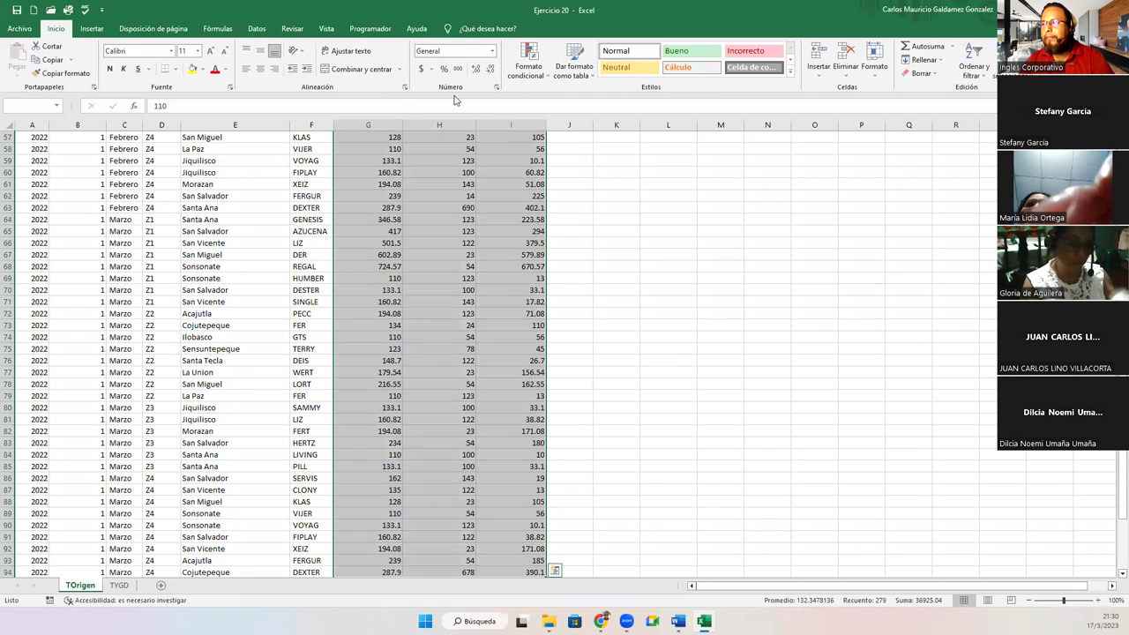
pyautogui.click(421, 69)
pyautogui.scroll(19, 441, 229)
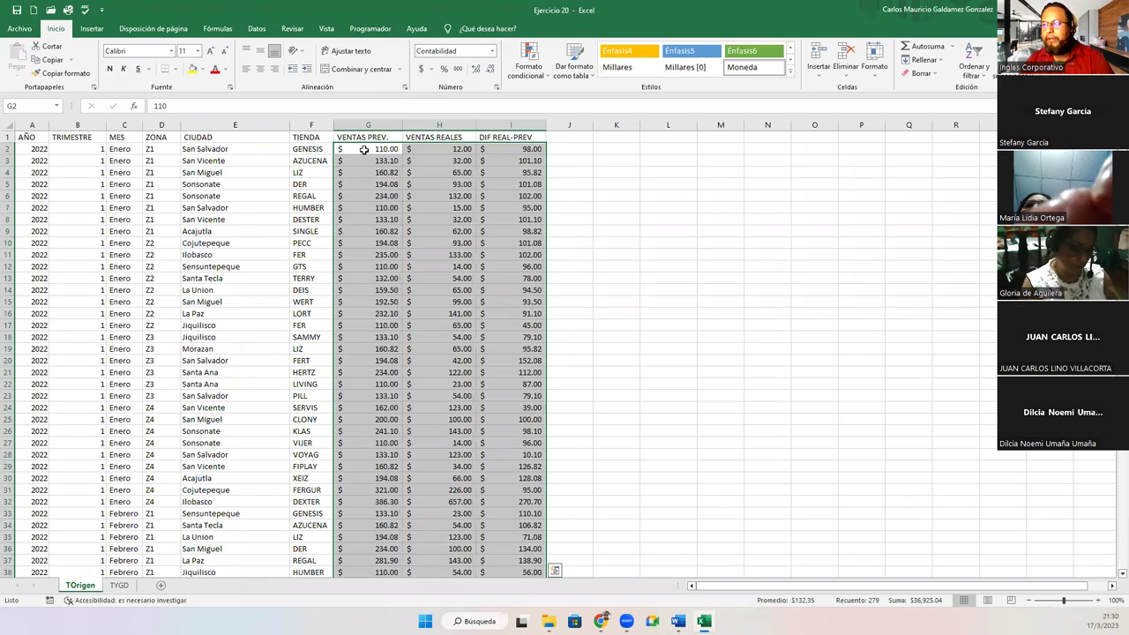
# Autofit the widths of the CIUDAD and TIENDA columns to their contents.
pyautogui.click(363, 150)
pyautogui.doubleClick(291, 125)
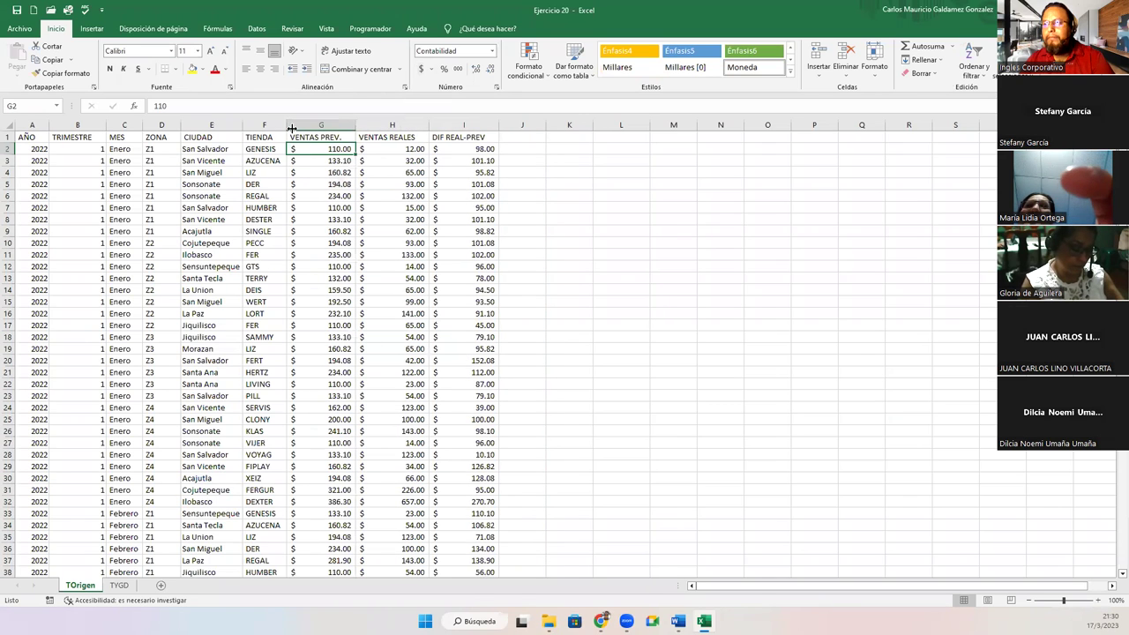
pyautogui.doubleClick(287, 127)
# Convert the data range A1:I94 into a table with headers.
pyautogui.click(307, 231)
pyautogui.hotkey('ctrl', 't')
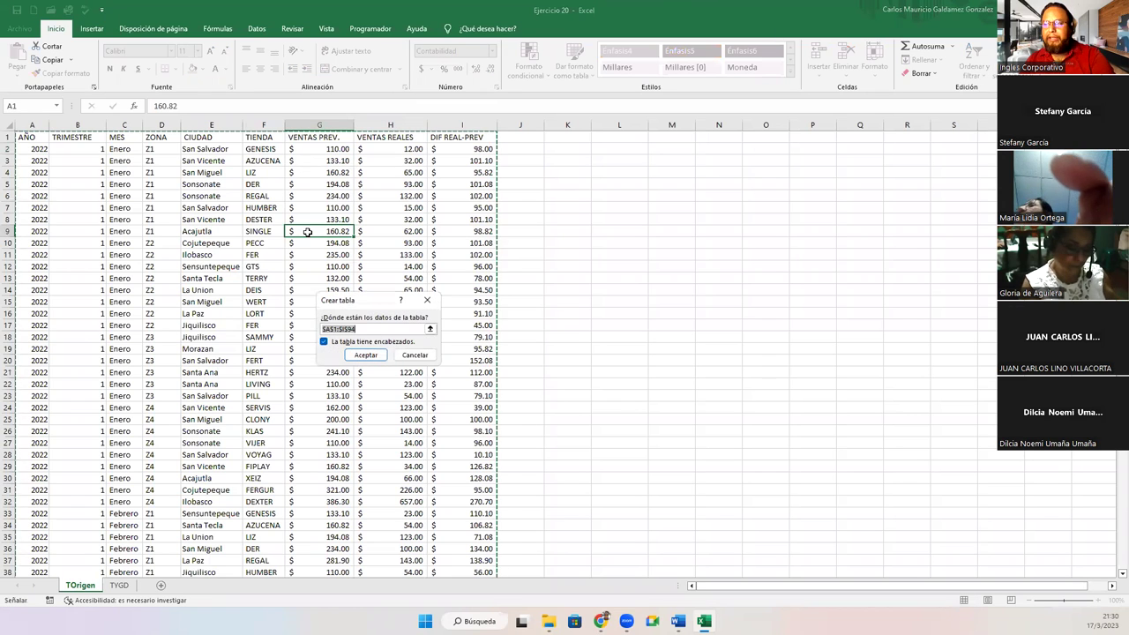
pyautogui.press('Return')
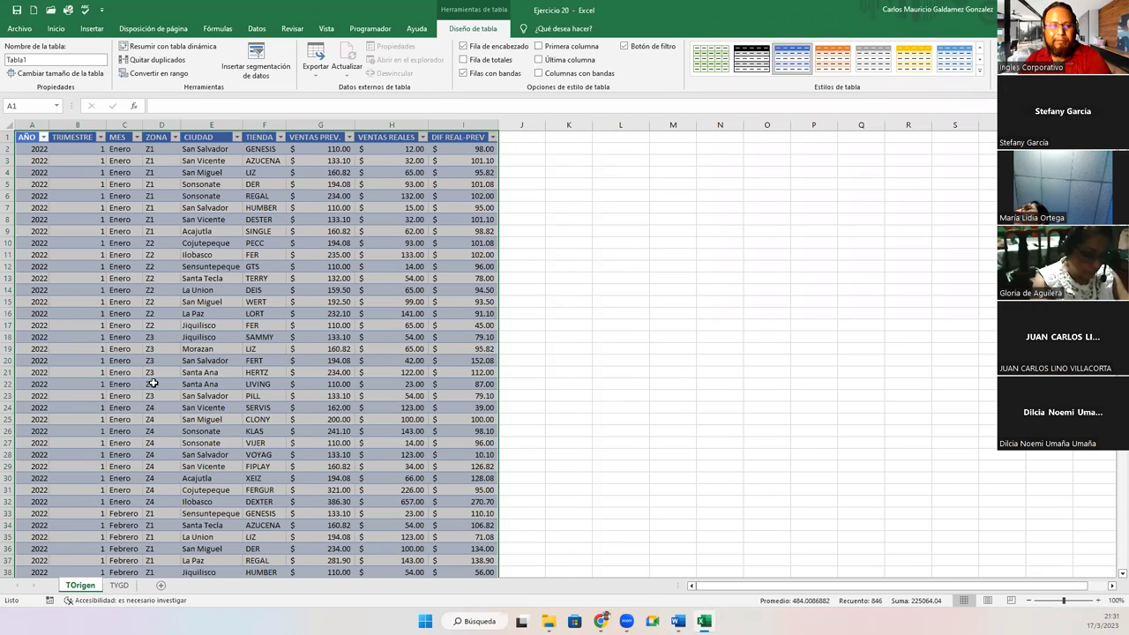
pyautogui.click(162, 150)
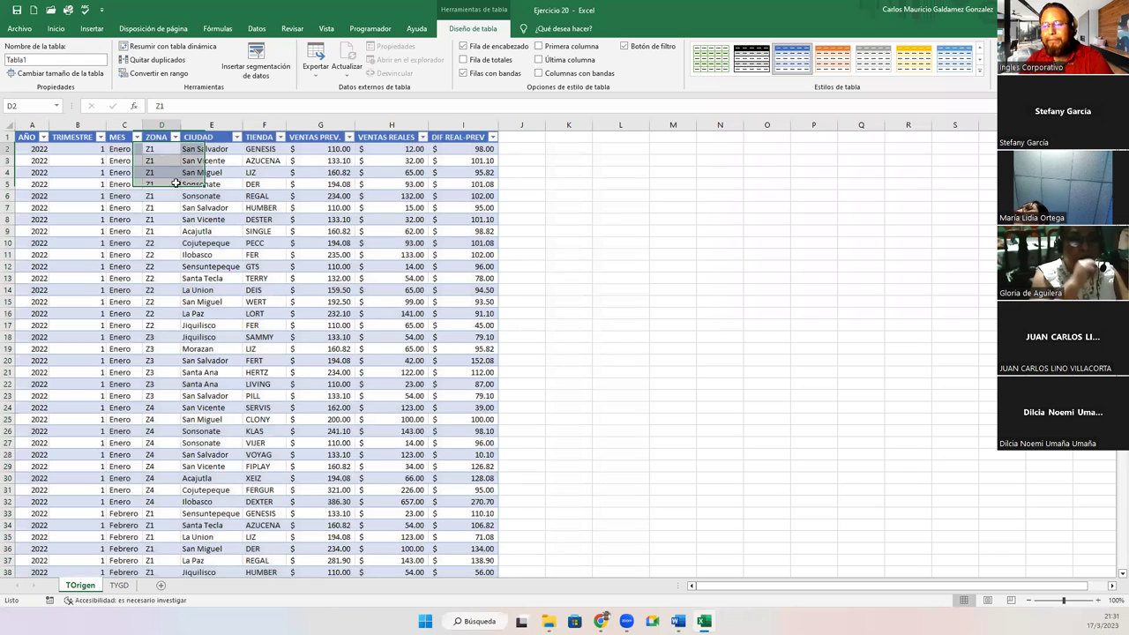
pyautogui.click(209, 149)
pyautogui.click(156, 148)
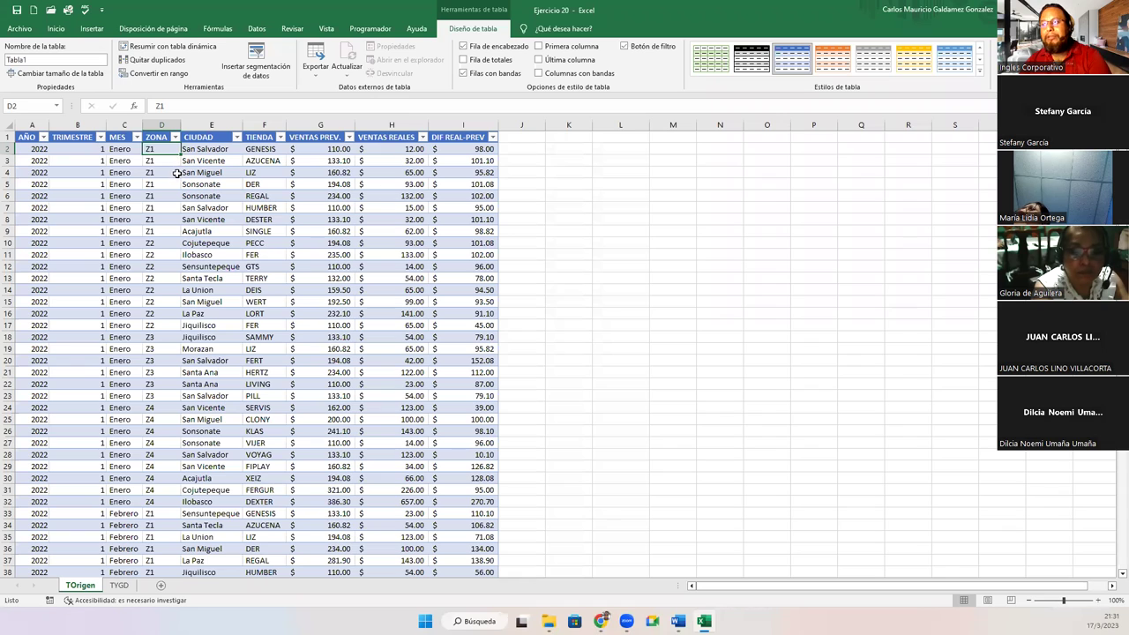
pyautogui.click(171, 162)
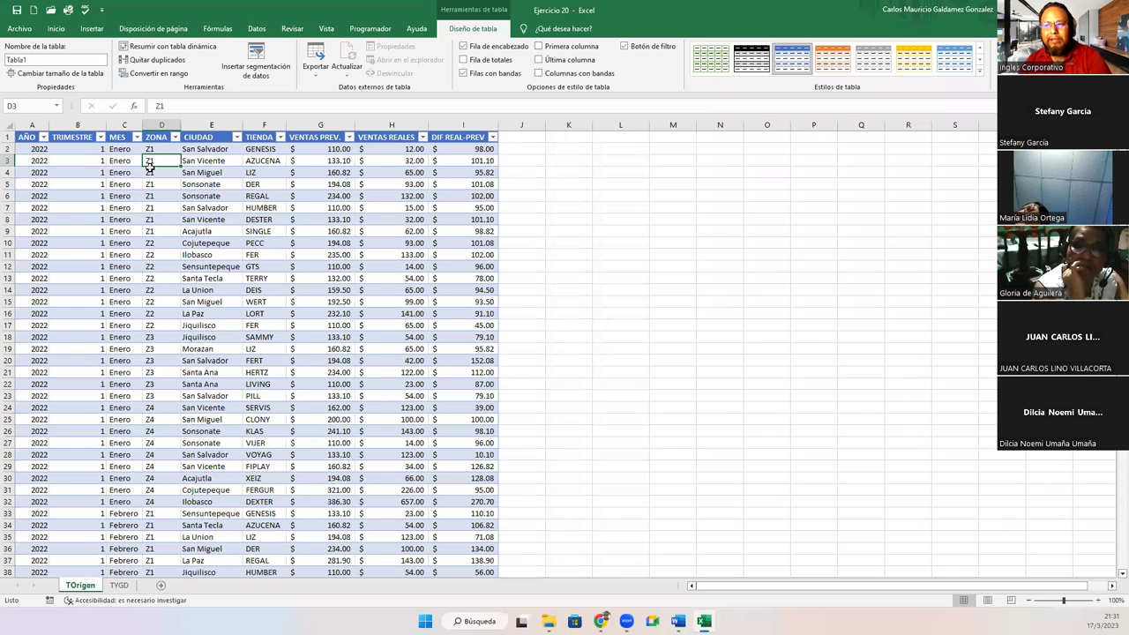
pyautogui.click(152, 174)
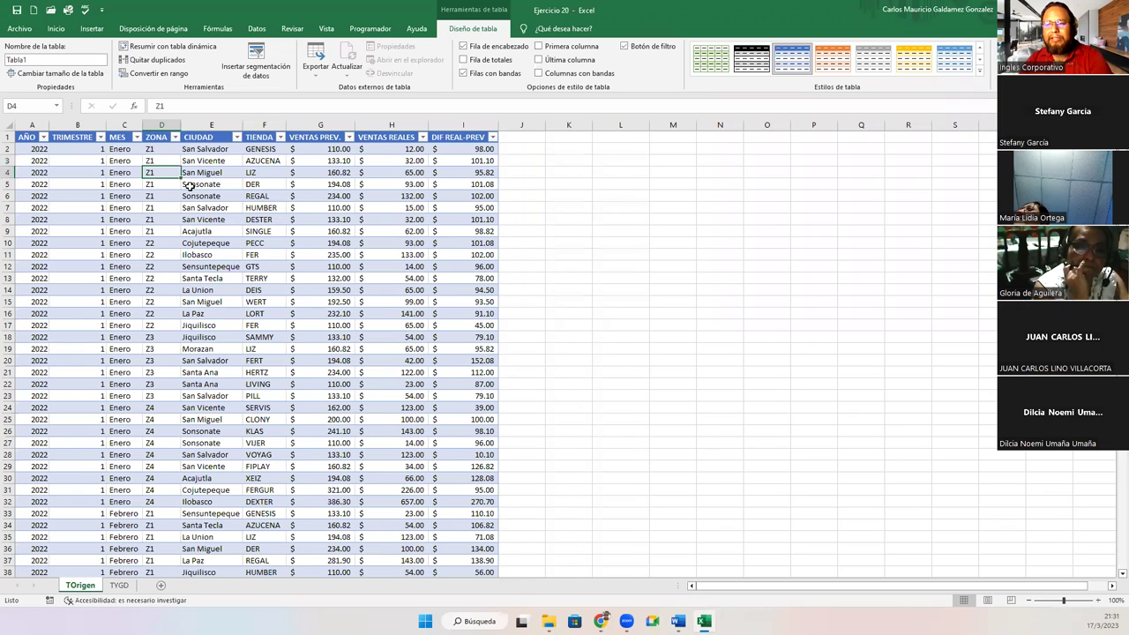
pyautogui.click(159, 184)
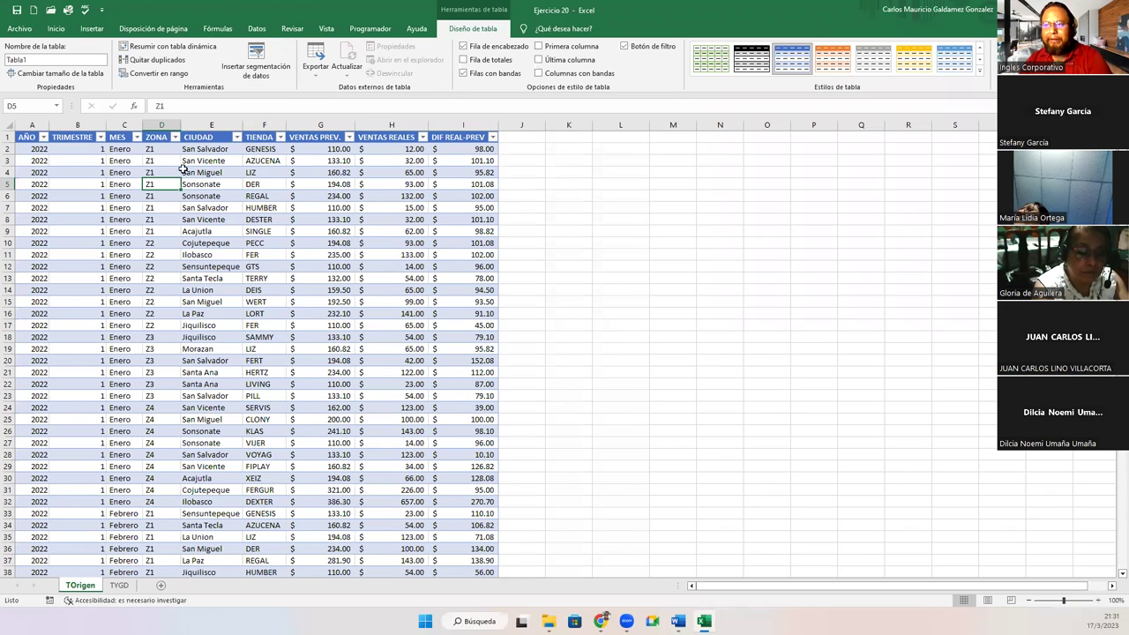
pyautogui.click(156, 151)
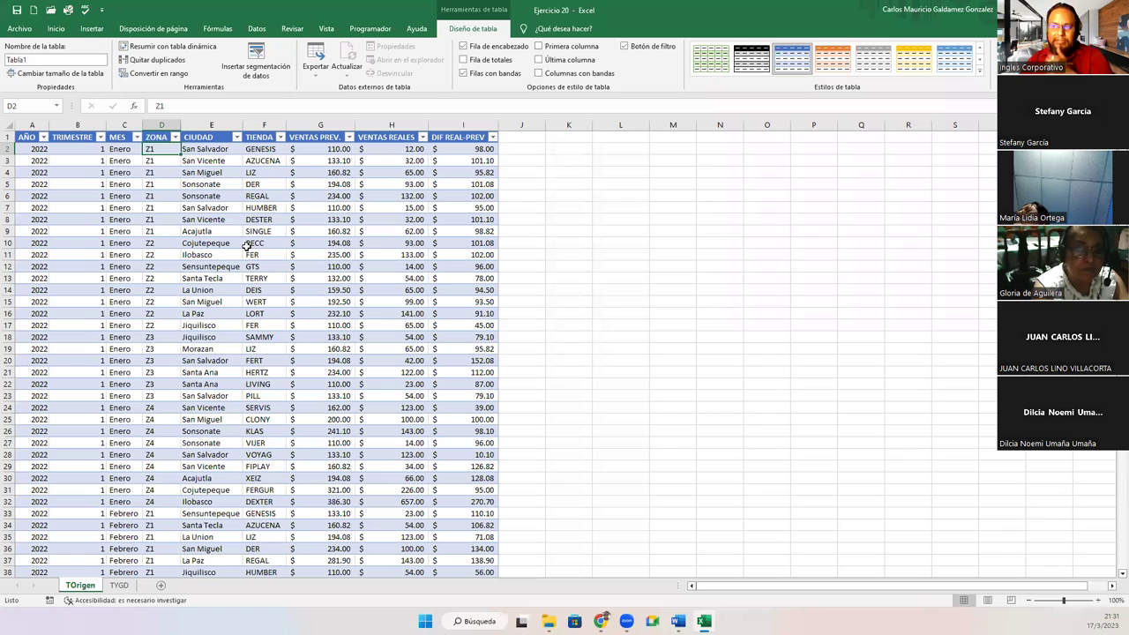
pyautogui.click(203, 287)
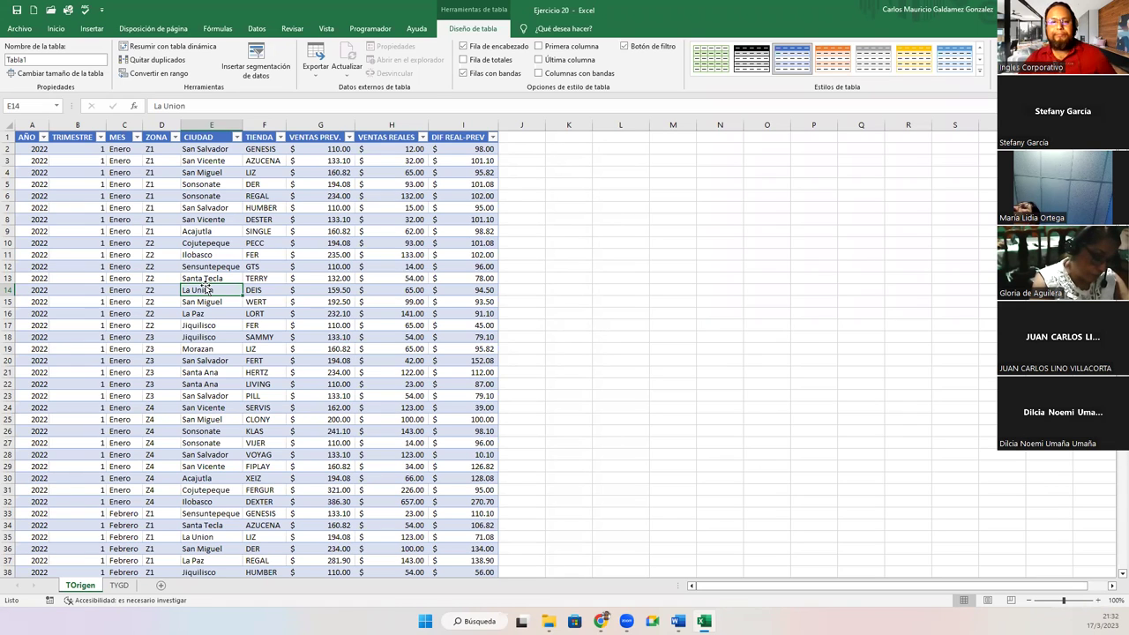
pyautogui.click(215, 347)
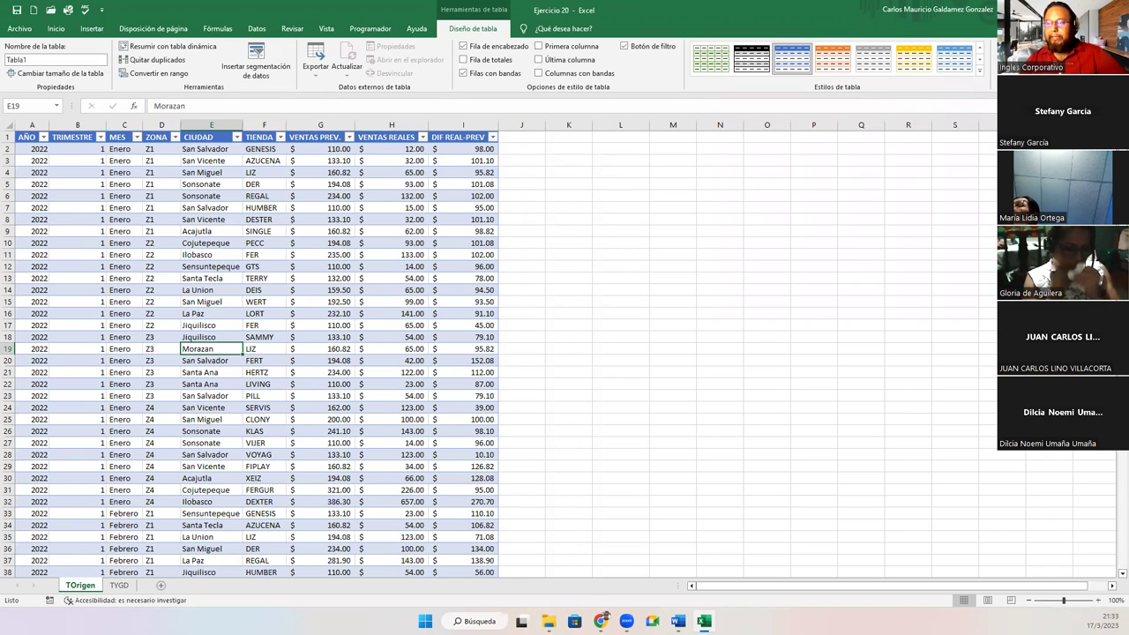
pyautogui.click(203, 362)
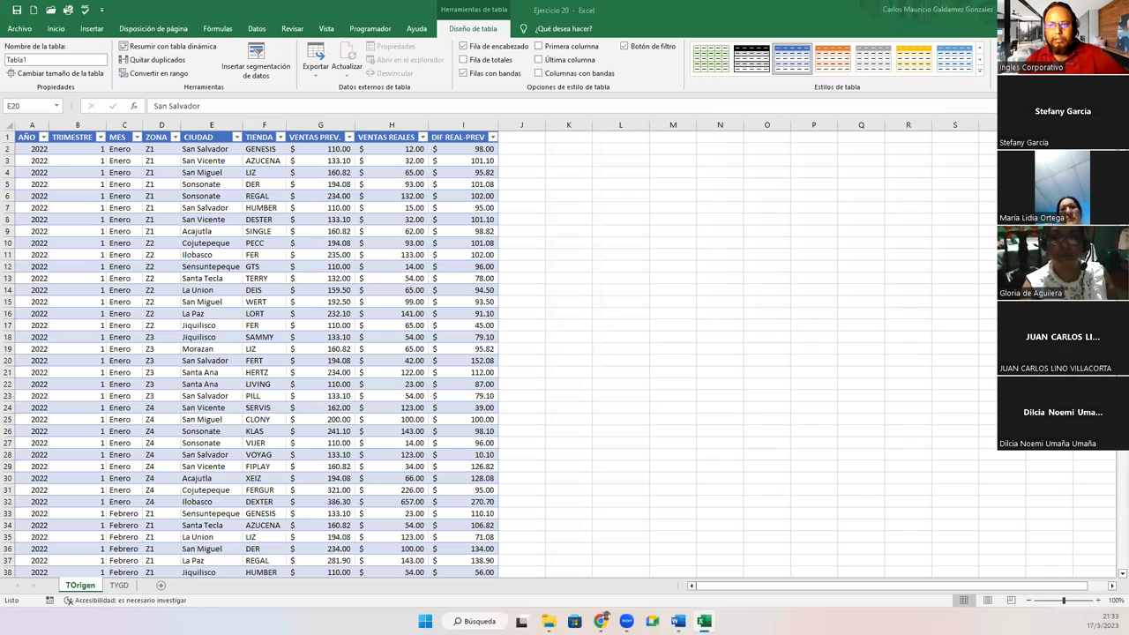
# Paste the copied city names into L2:L22 beside the table on the TOrigen sheet and delete the pasted list.
pyautogui.click(637, 146)
pyautogui.hotkey('ctrl', 'v')
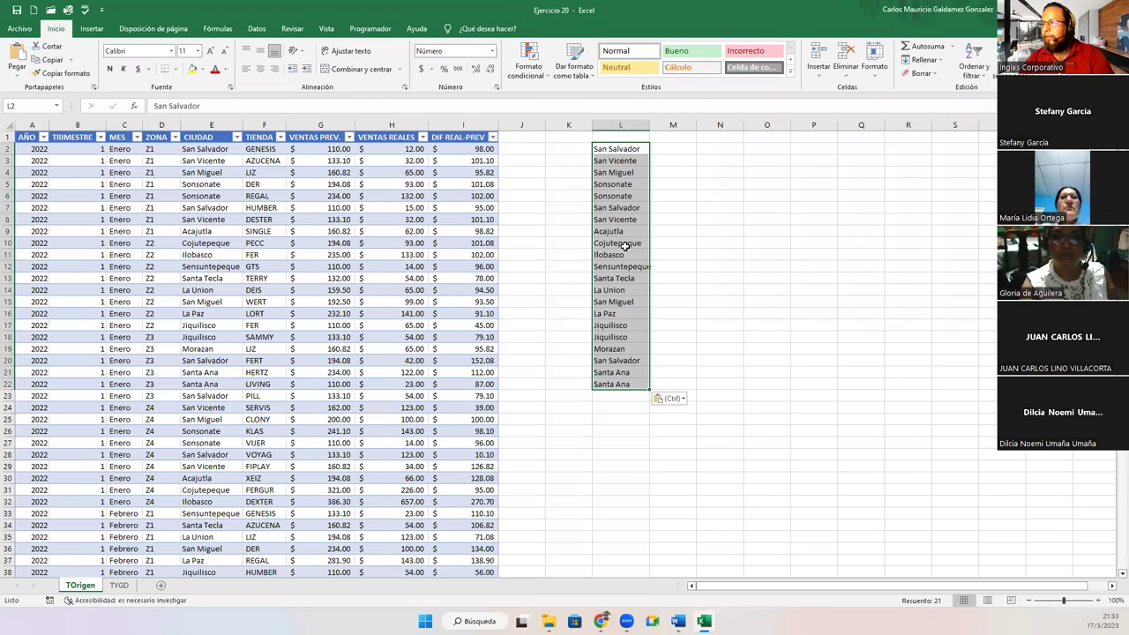
pyautogui.click(628, 338)
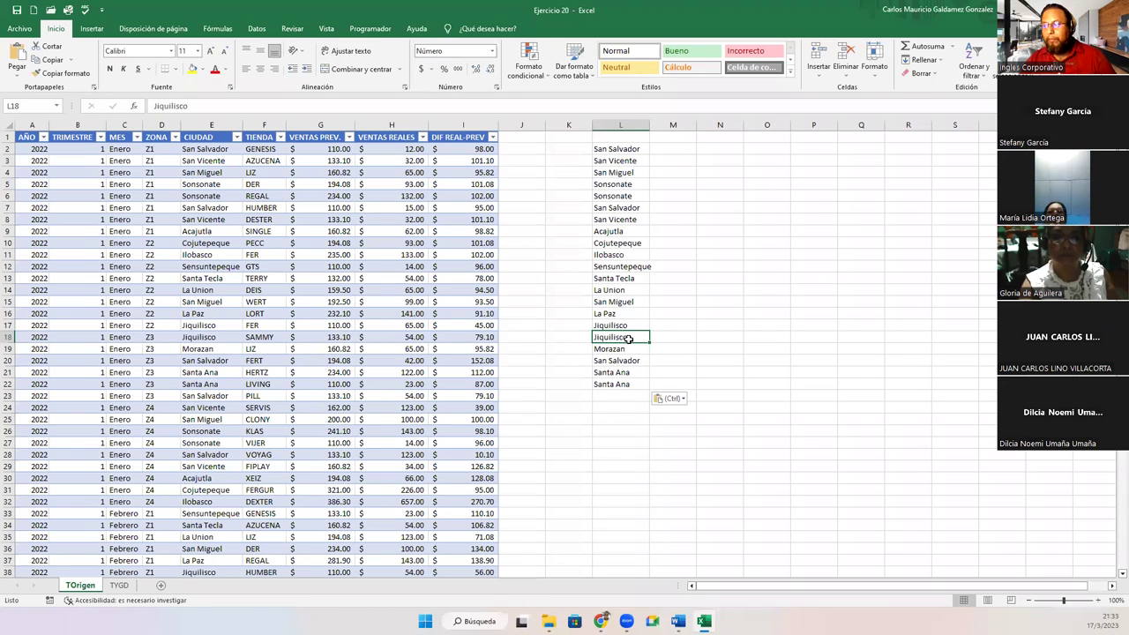
pyautogui.moveTo(618, 152); pyautogui.dragTo(620, 389)
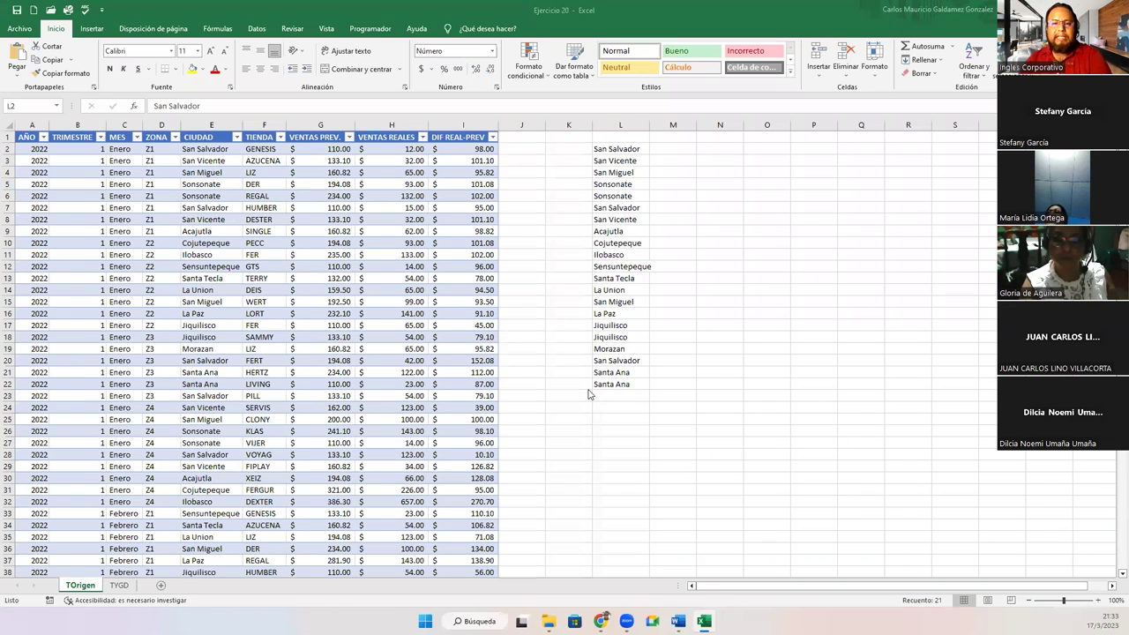
pyautogui.hotkey('ctrl', 'v')
pyautogui.click(599, 386)
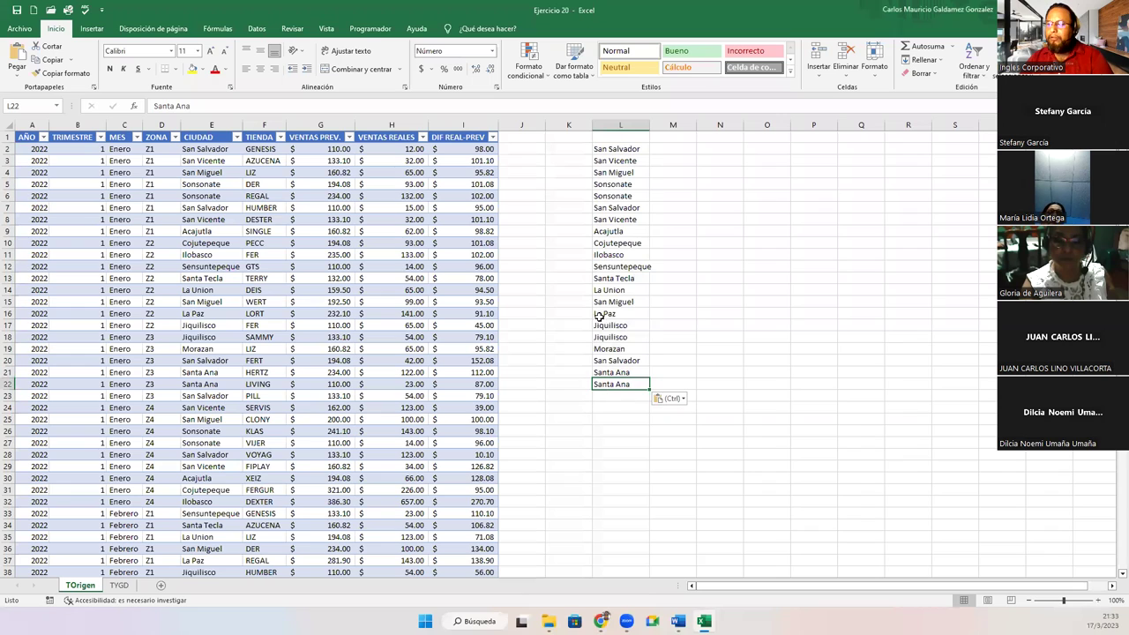
pyautogui.moveTo(610, 150); pyautogui.dragTo(613, 381)
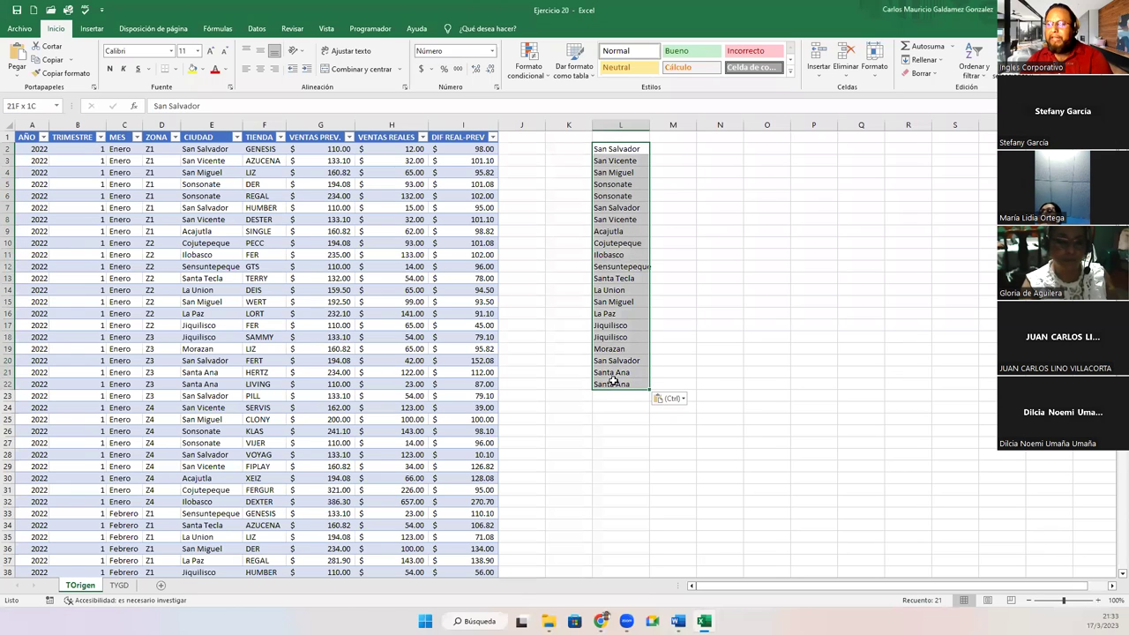
pyautogui.press('Delete')
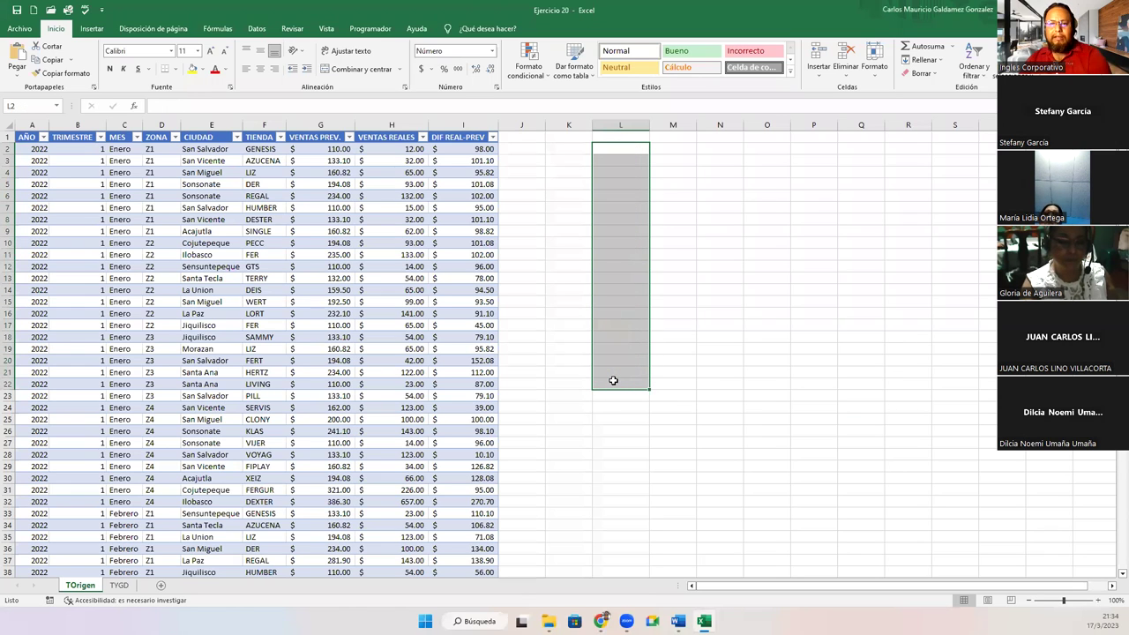
pyautogui.click(634, 330)
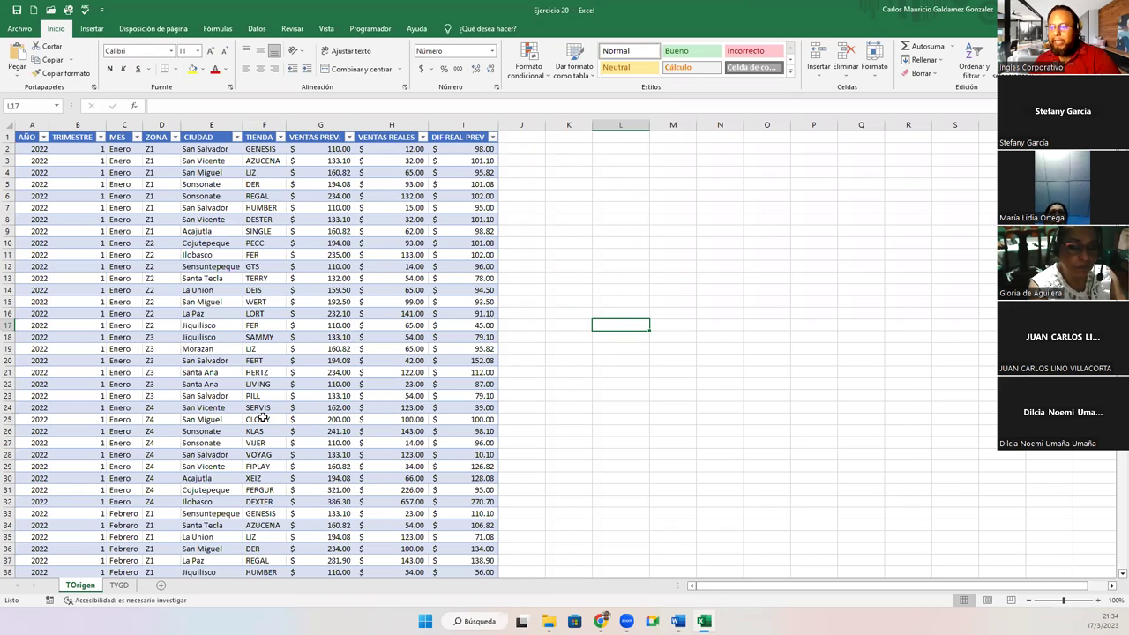
# Create a pivot table from Tabla1 on a new worksheet, without adding the data to the data model.
pyautogui.click(131, 280)
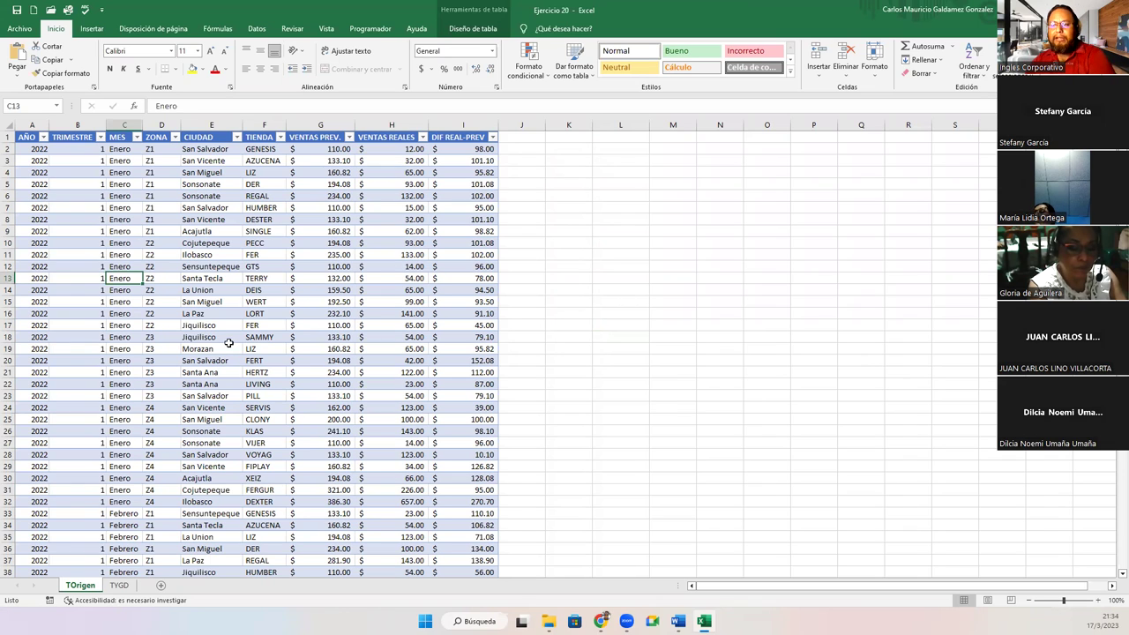
pyautogui.moveTo(234, 350); pyautogui.dragTo(231, 339)
pyautogui.click(202, 313)
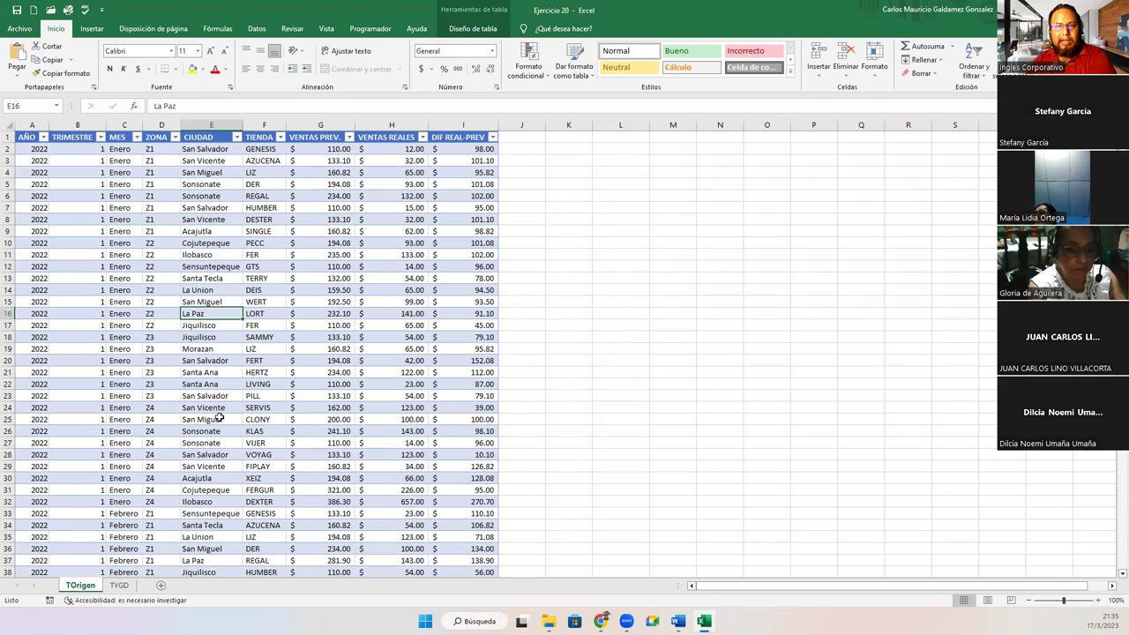
pyautogui.click(95, 29)
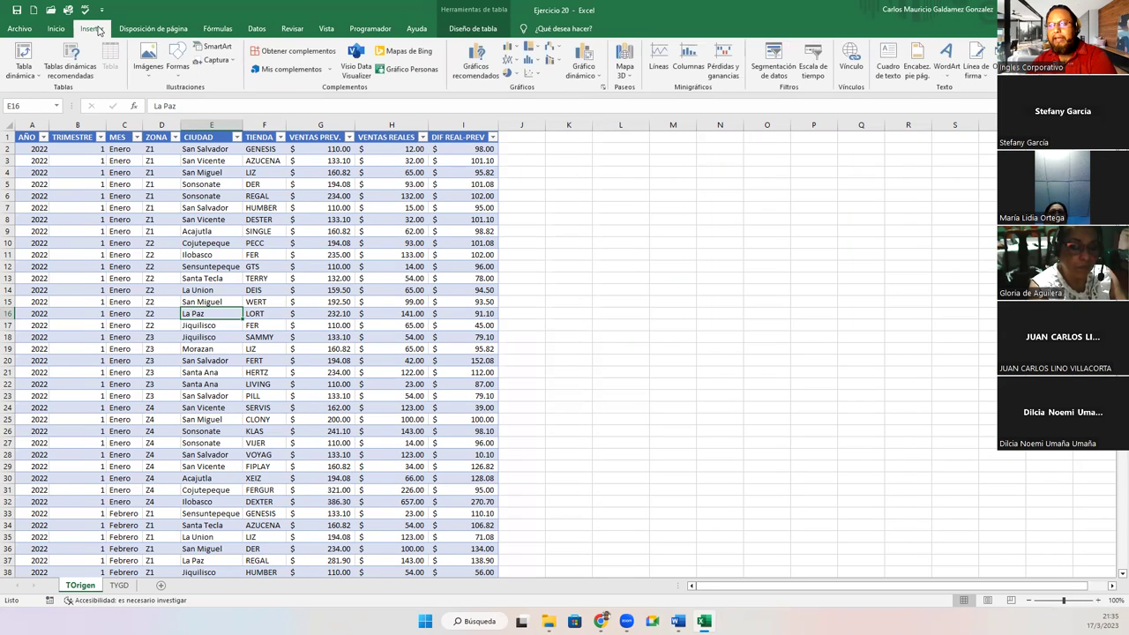
pyautogui.click(27, 53)
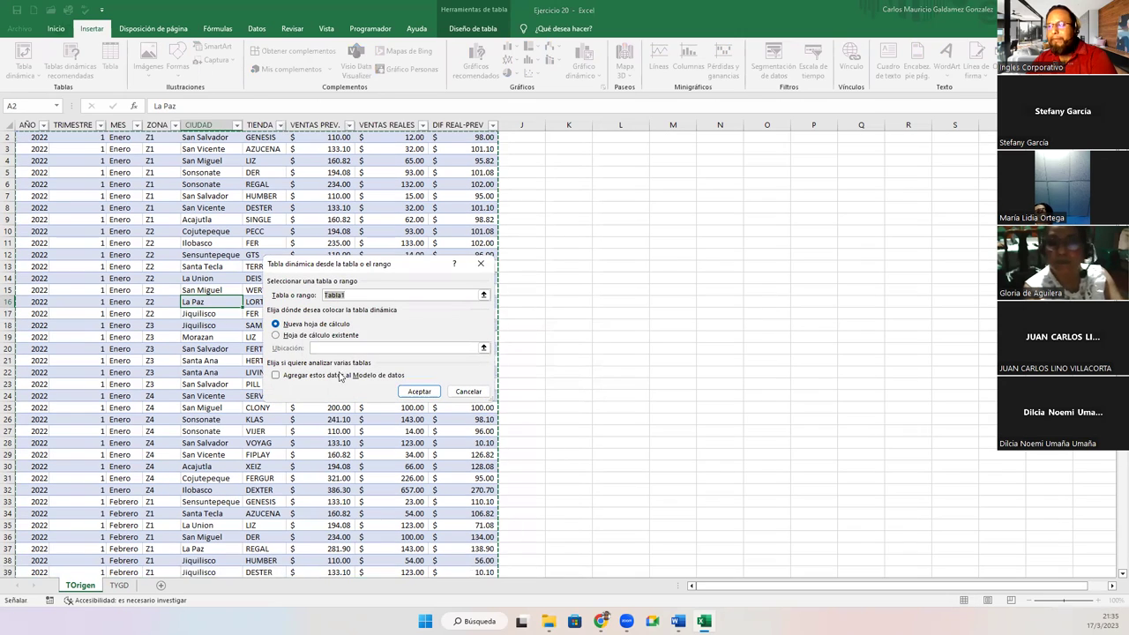
pyautogui.click(304, 325)
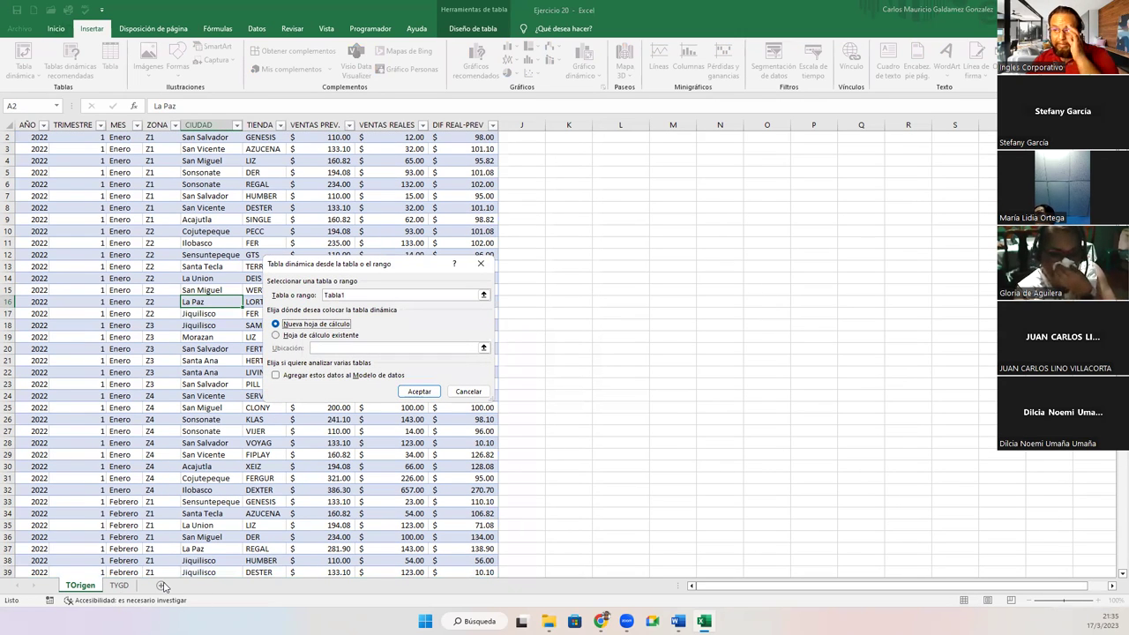
pyautogui.click(420, 396)
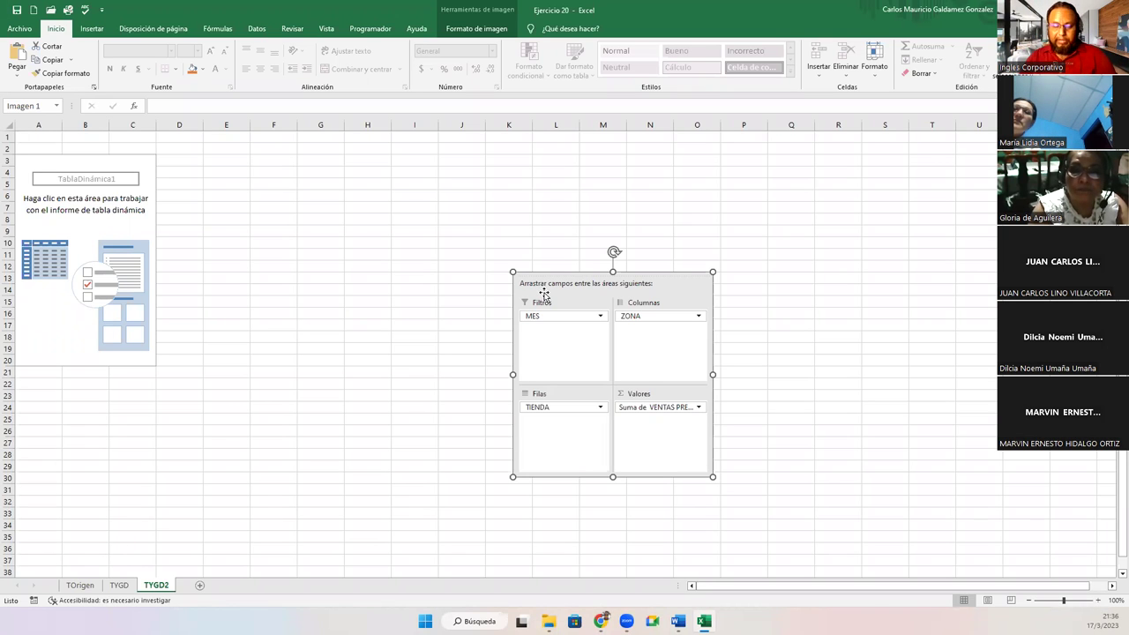
# Place ZONA in the columns, TIENDA in the rows and VENTAS PREV. in the values of the TYGD2 pivot table.
pyautogui.click(92, 214)
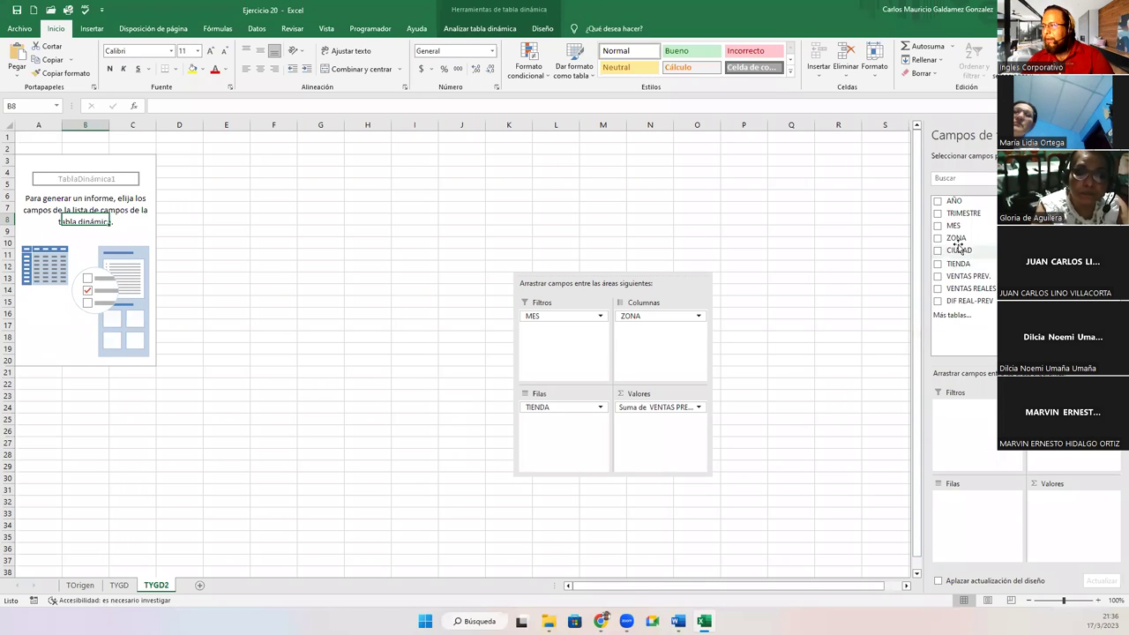
pyautogui.moveTo(956, 239); pyautogui.dragTo(968, 509)
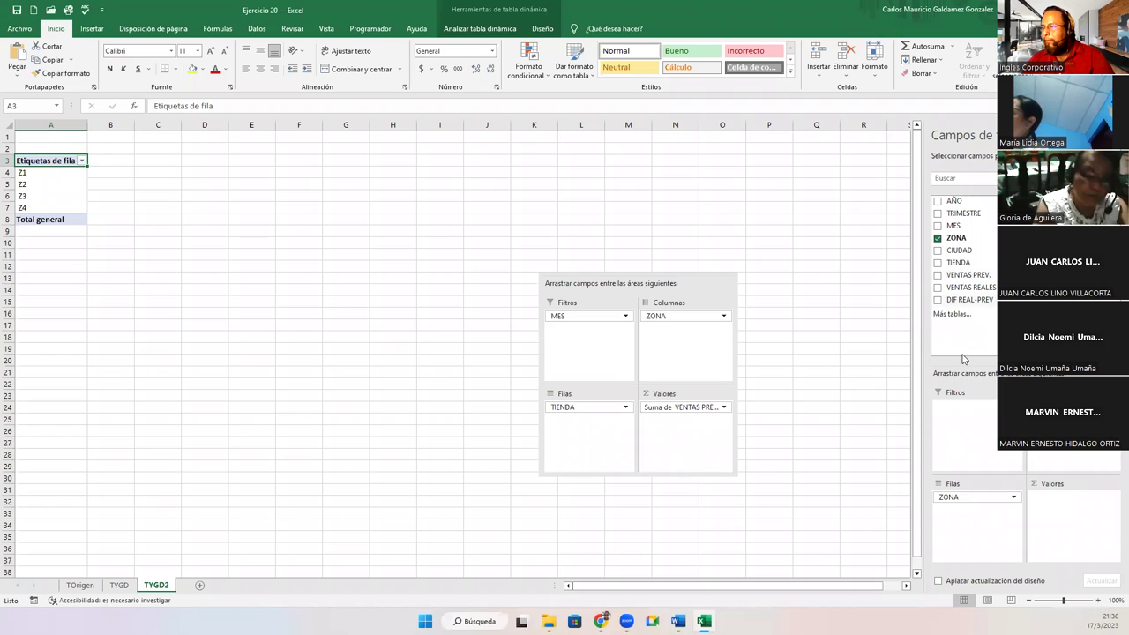
pyautogui.moveTo(958, 499); pyautogui.dragTo(1072, 424)
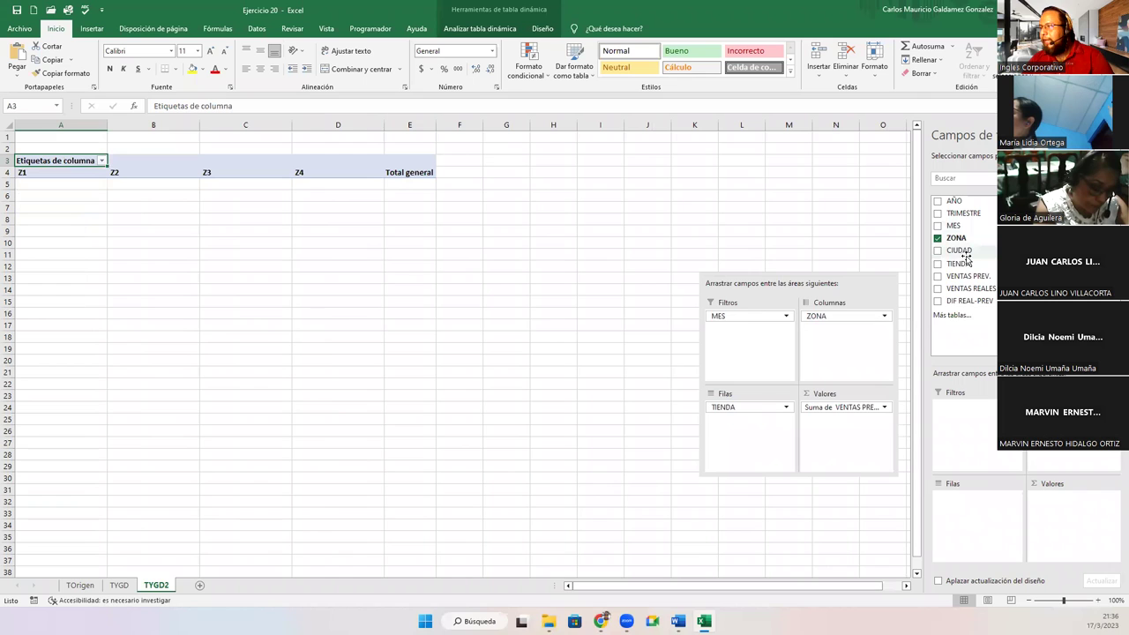
pyautogui.moveTo(960, 263); pyautogui.dragTo(950, 500)
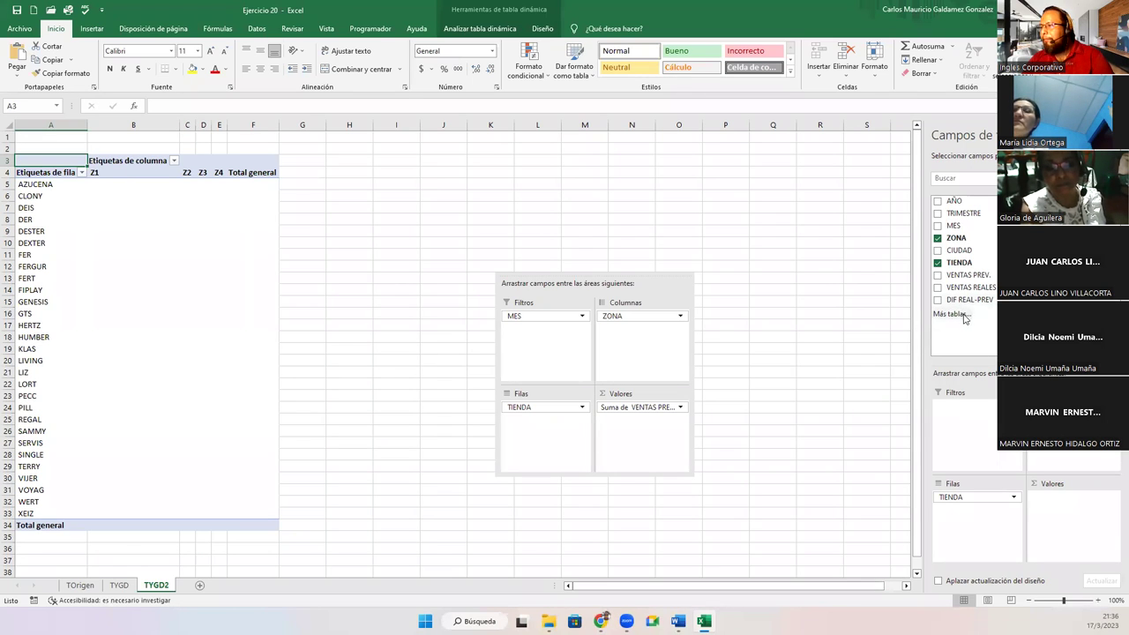
pyautogui.moveTo(953, 278); pyautogui.dragTo(1059, 507)
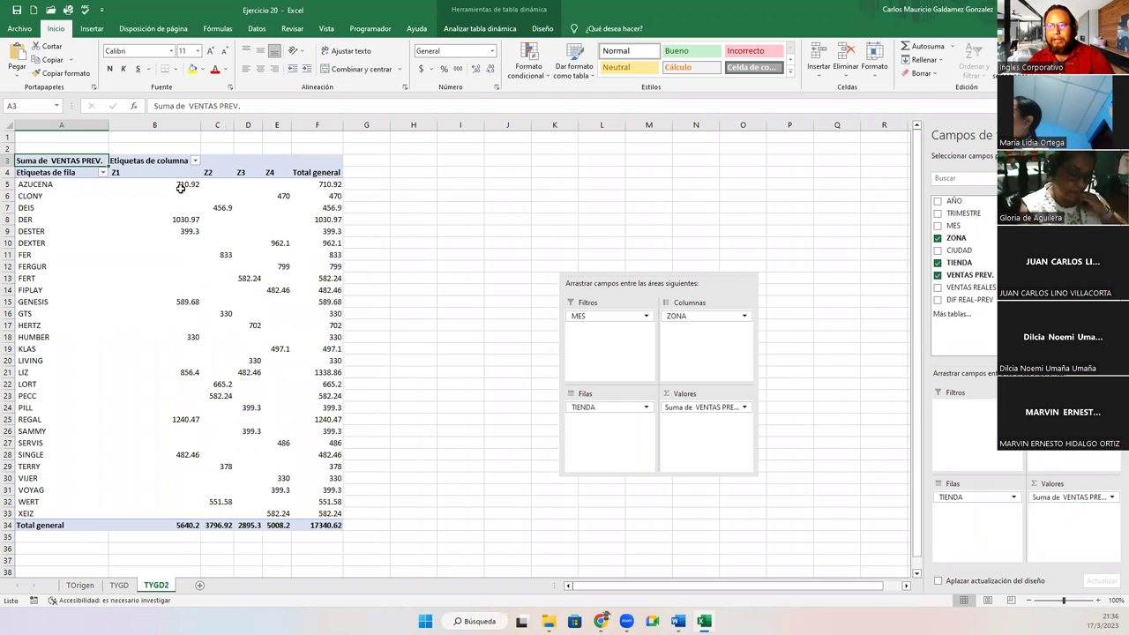
# Apply the Contabilidad number format to all pivot table values, including the totals, B5:F34.
pyautogui.moveTo(155, 183); pyautogui.dragTo(317, 524)
pyautogui.click(492, 51)
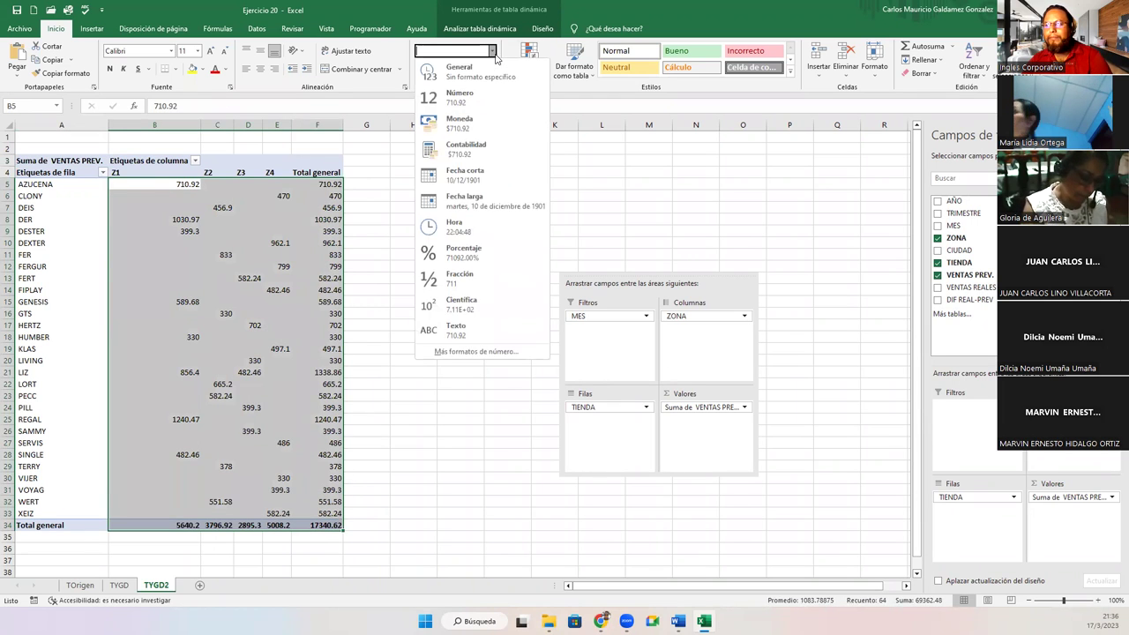
pyautogui.click(481, 148)
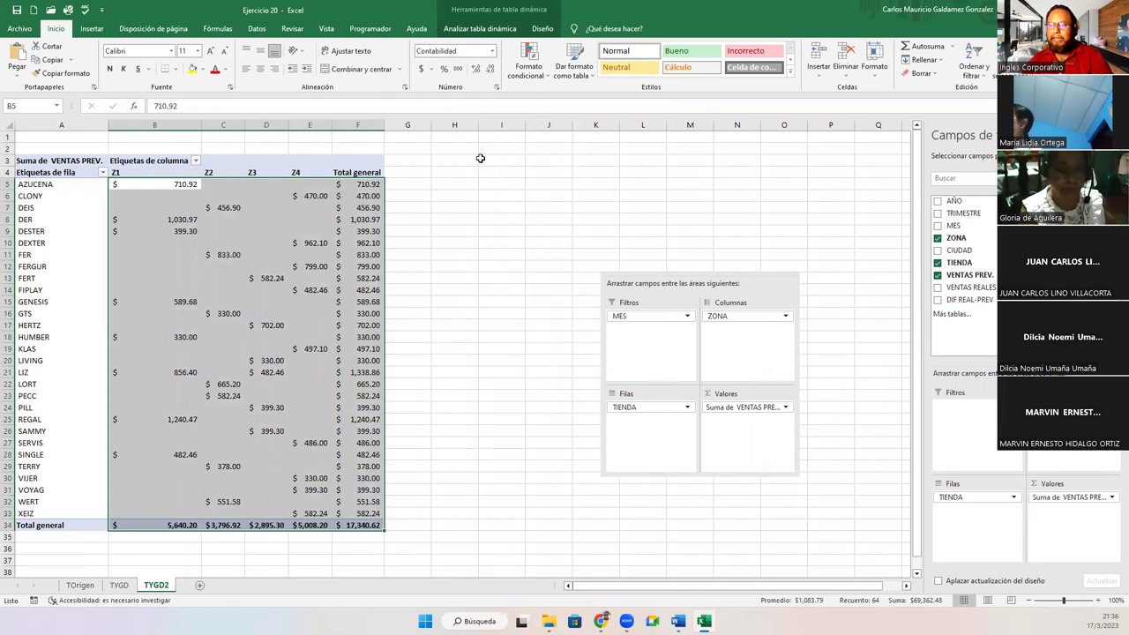
pyautogui.click(265, 325)
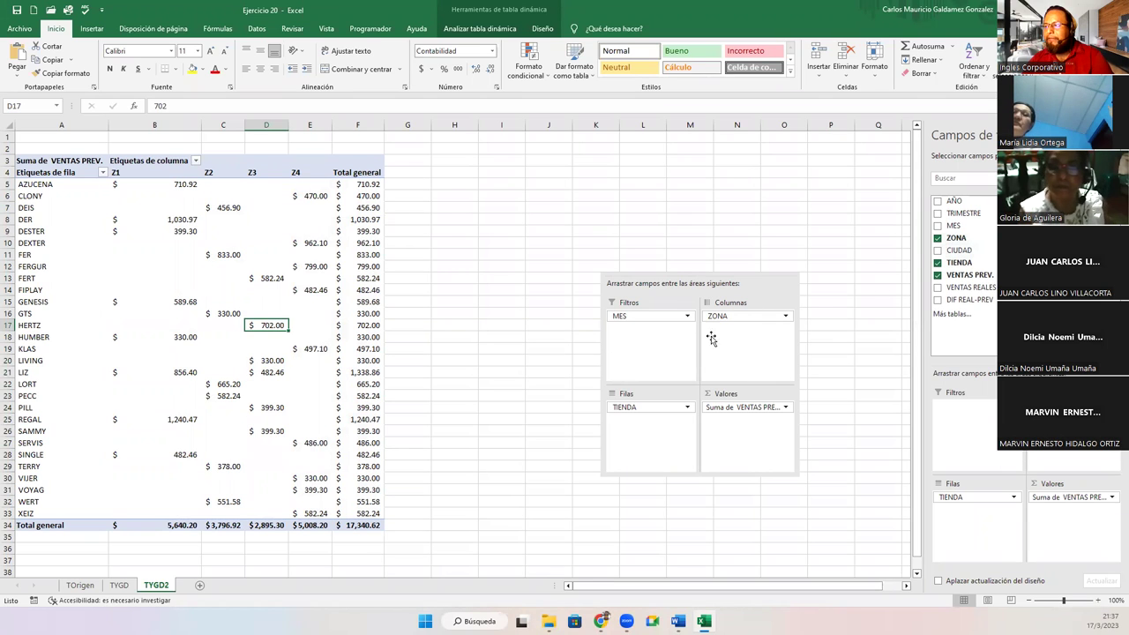
# Add MES as the pivot table's report filter and delete the reference picture of the field layout.
pyautogui.moveTo(953, 226); pyautogui.dragTo(970, 426)
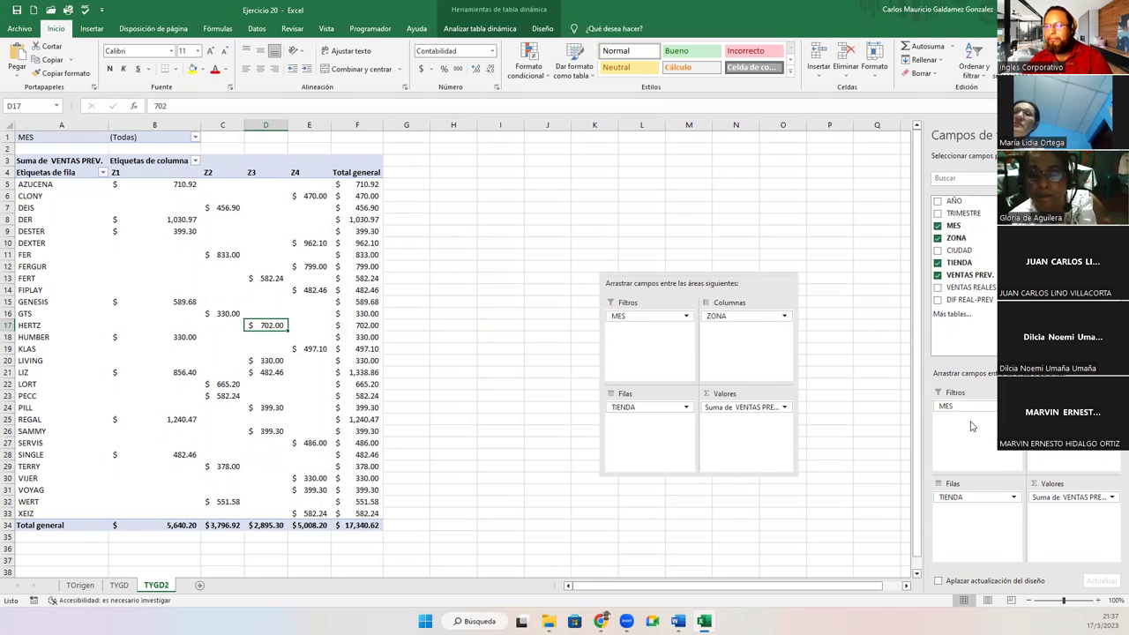
pyautogui.click(651, 304)
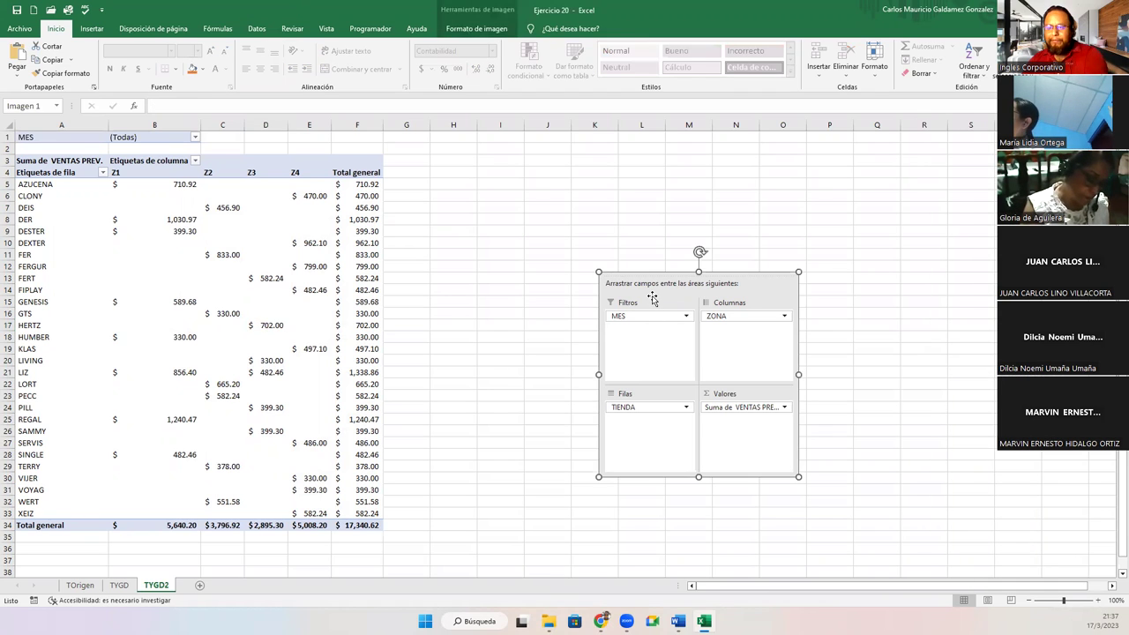
pyautogui.press('Delete')
pyautogui.click(215, 290)
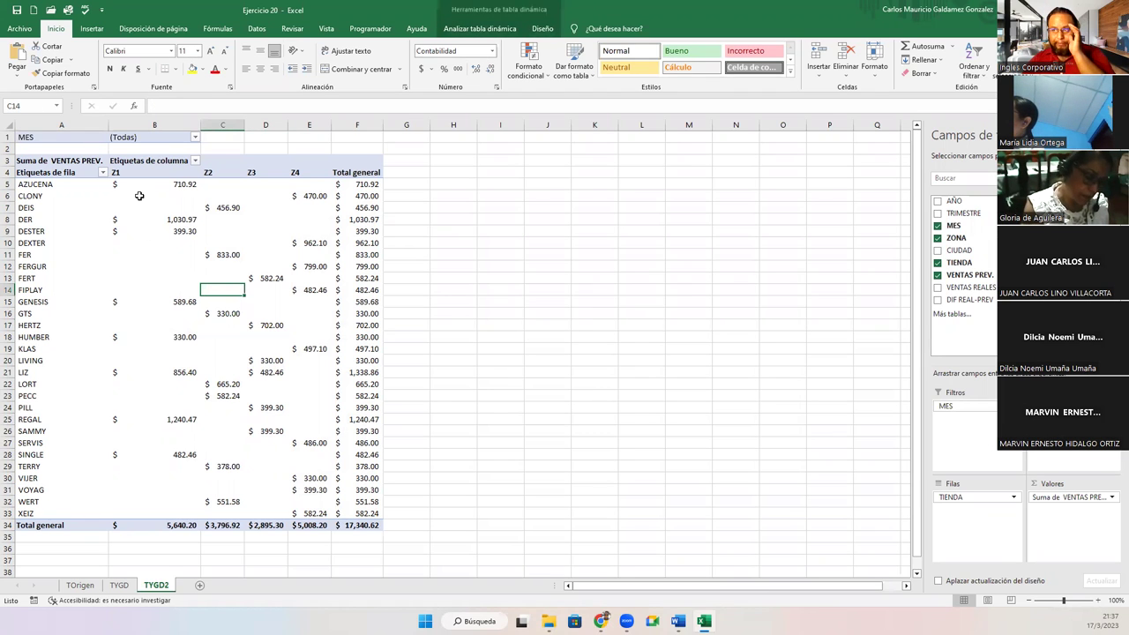
# Autofit the widths of the Z2, Z3 and Z4 columns, C to E, to their contents.
pyautogui.scroll(1, 171, 334)
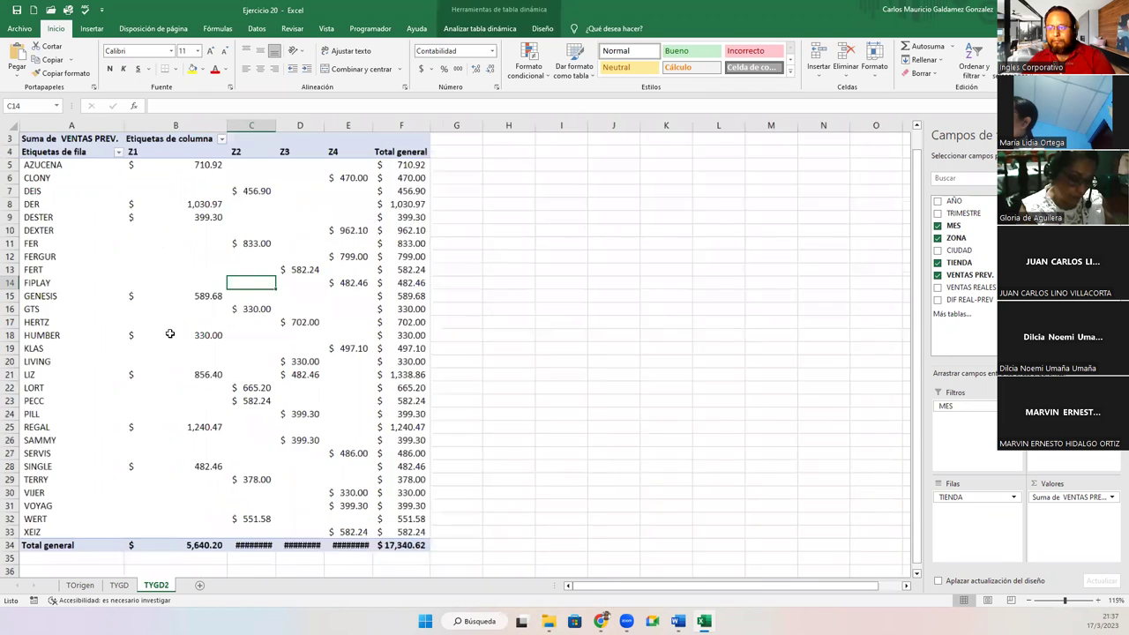
pyautogui.doubleClick(284, 126)
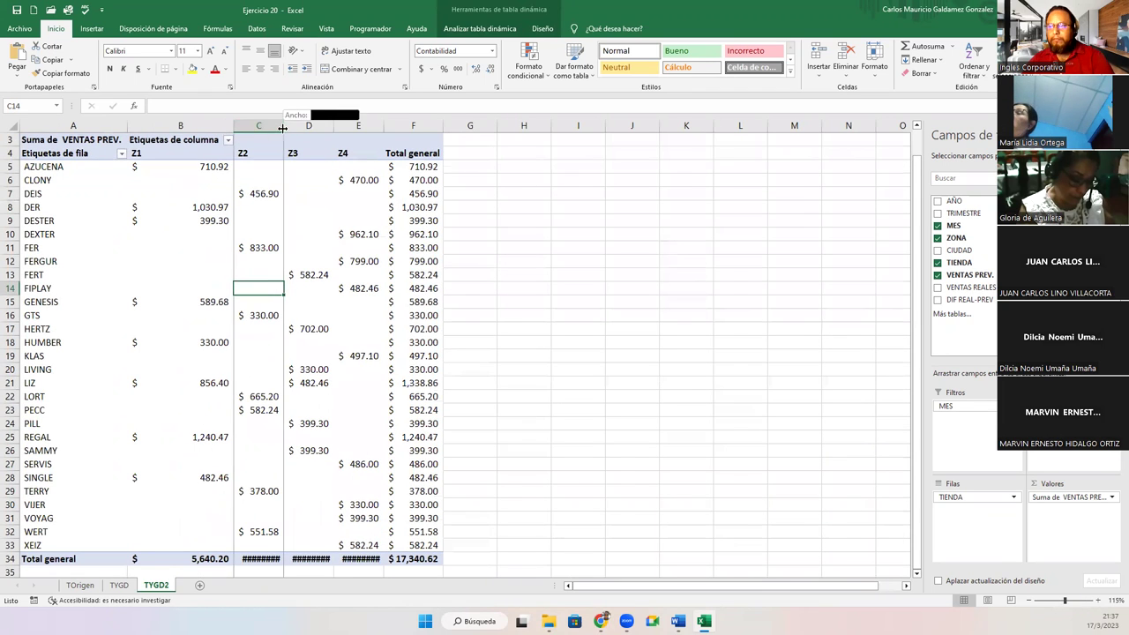
pyautogui.doubleClick(338, 126)
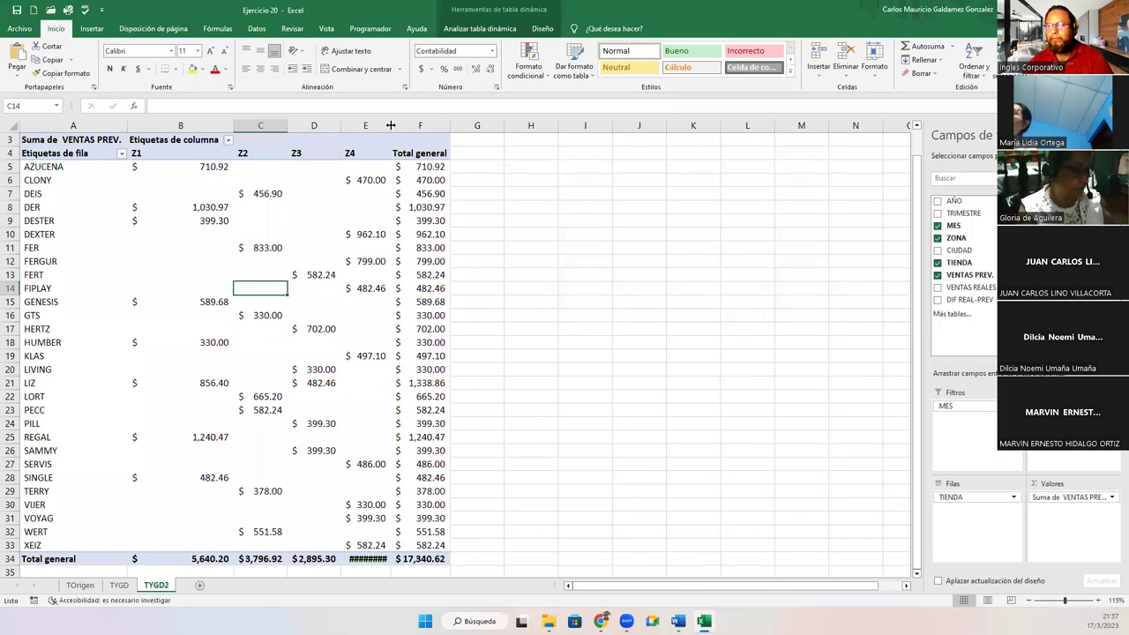
pyautogui.doubleClick(391, 126)
pyautogui.click(407, 561)
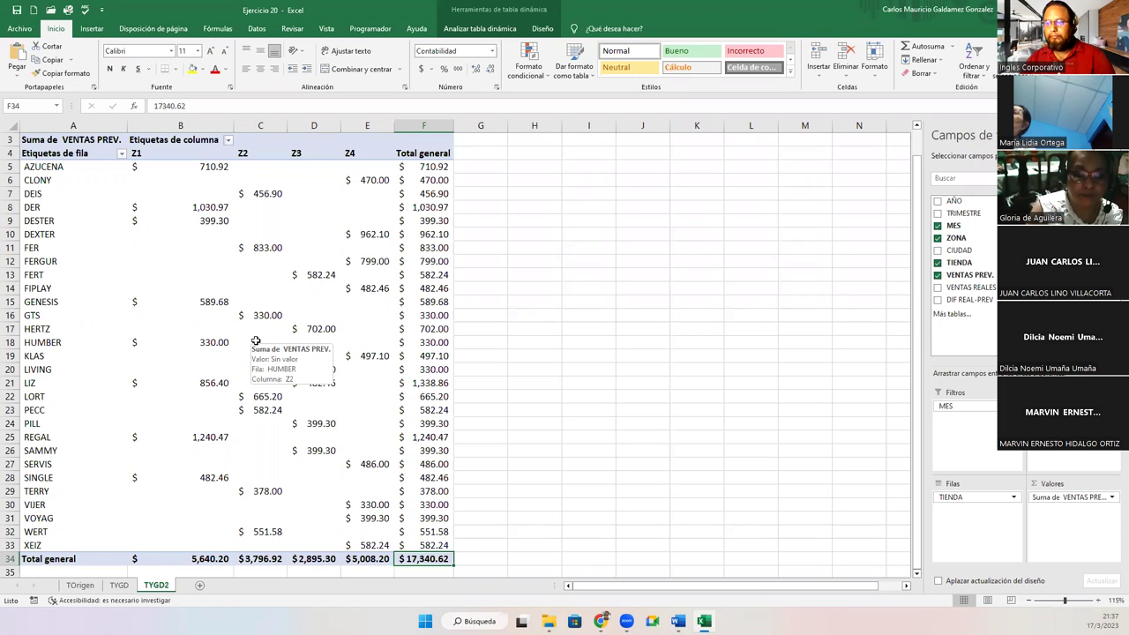
# Filter the pivot table's MES report filter to a single month at a time: Enero, Febrero and Marzo.
pyautogui.keyDown('ctrl'); pyautogui.scroll(-1, 254, 340); pyautogui.keyUp('ctrl')
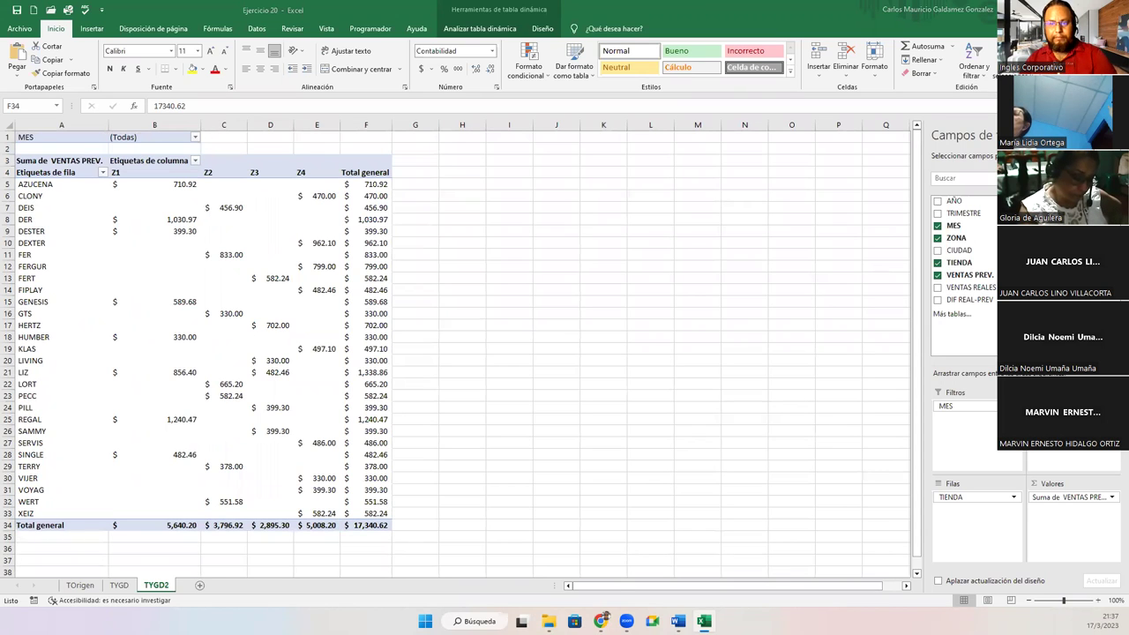
pyautogui.click(194, 139)
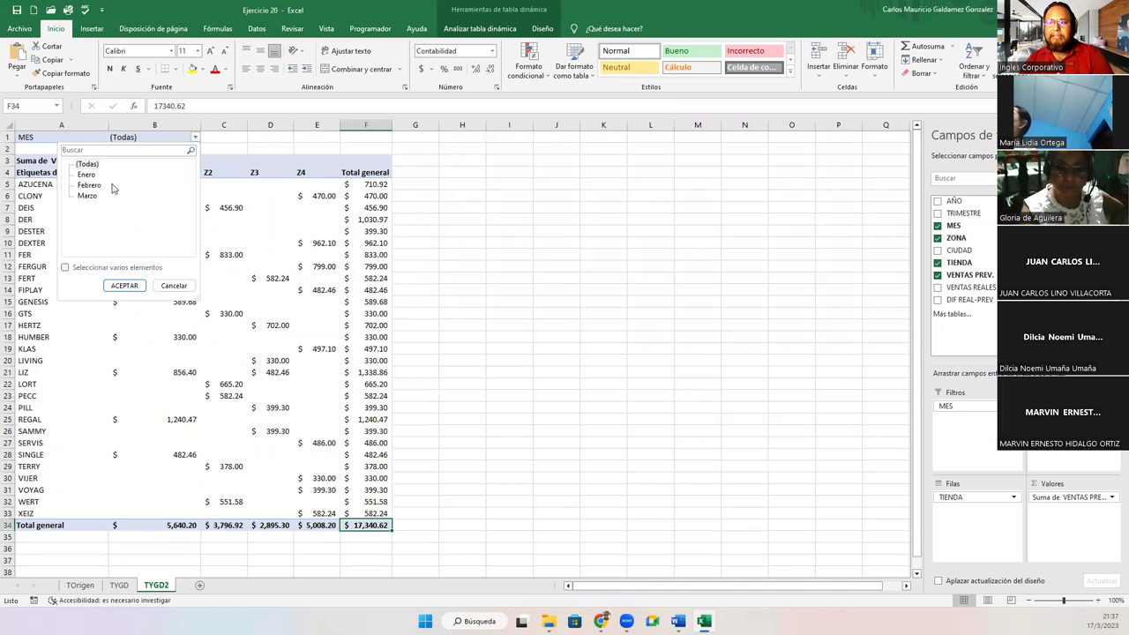
pyautogui.click(86, 175)
pyautogui.click(124, 285)
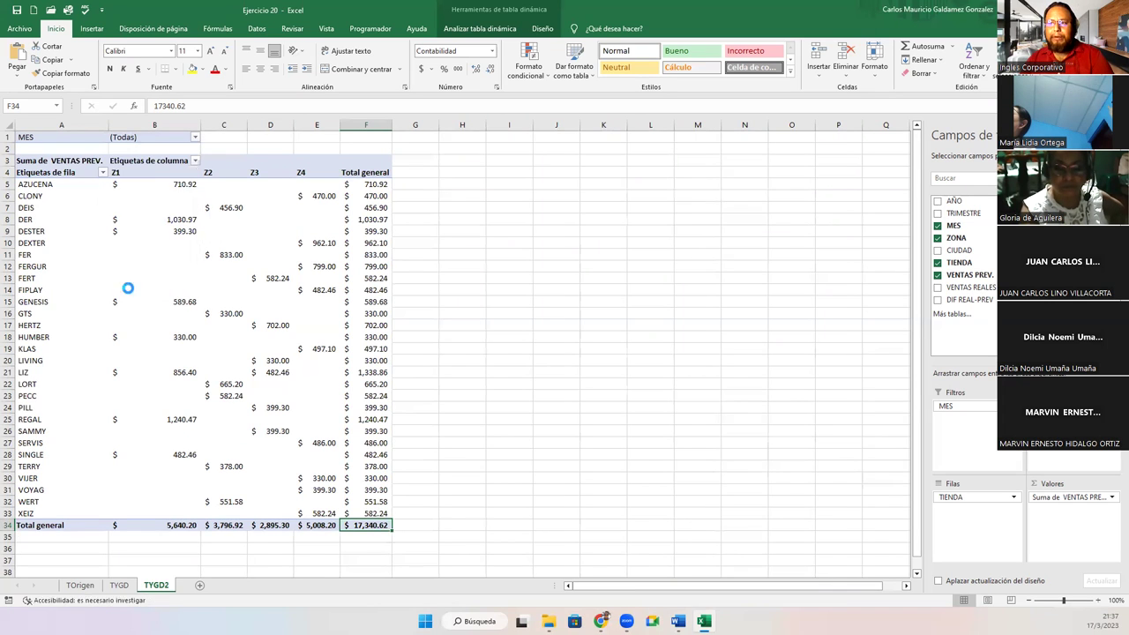
pyautogui.click(195, 138)
pyautogui.click(89, 185)
pyautogui.click(124, 285)
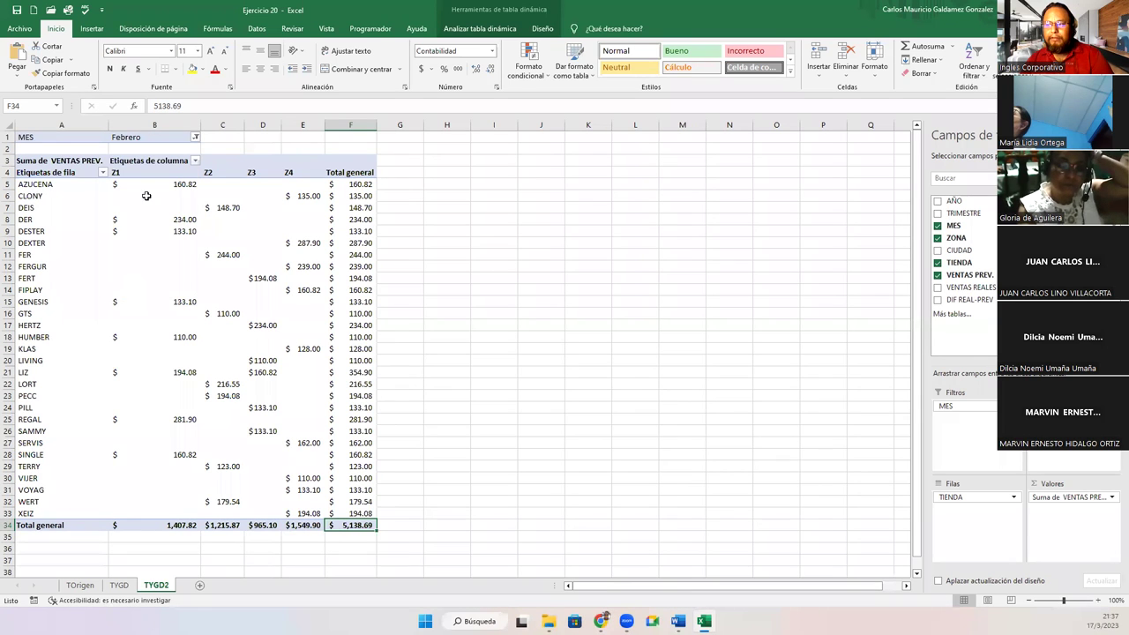
pyautogui.click(194, 138)
pyautogui.click(88, 195)
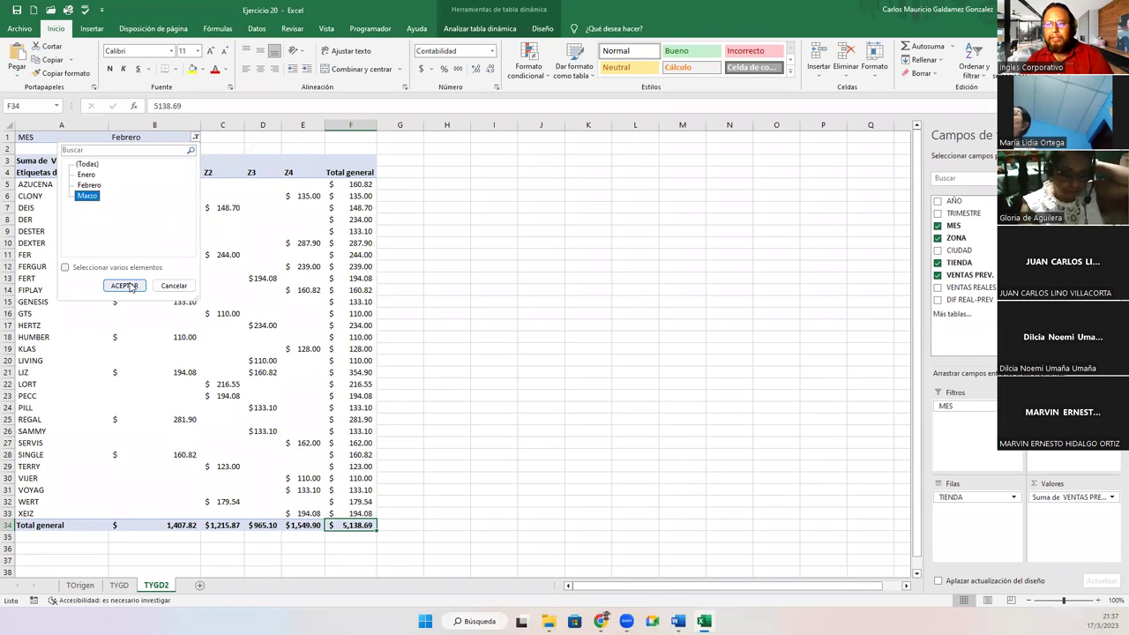
pyautogui.click(125, 285)
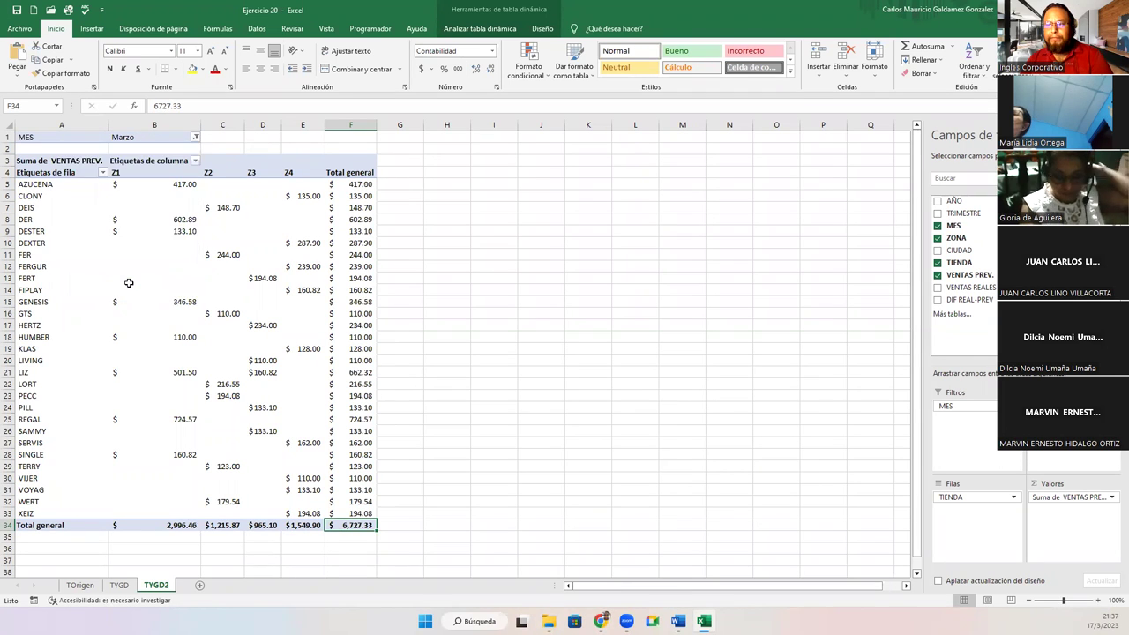
# Allow multiple items in the MES filter and show two months together: Enero with Marzo, and Febrero with Marzo.
pyautogui.click(195, 139)
pyautogui.click(65, 267)
pyautogui.click(77, 175)
pyautogui.click(124, 285)
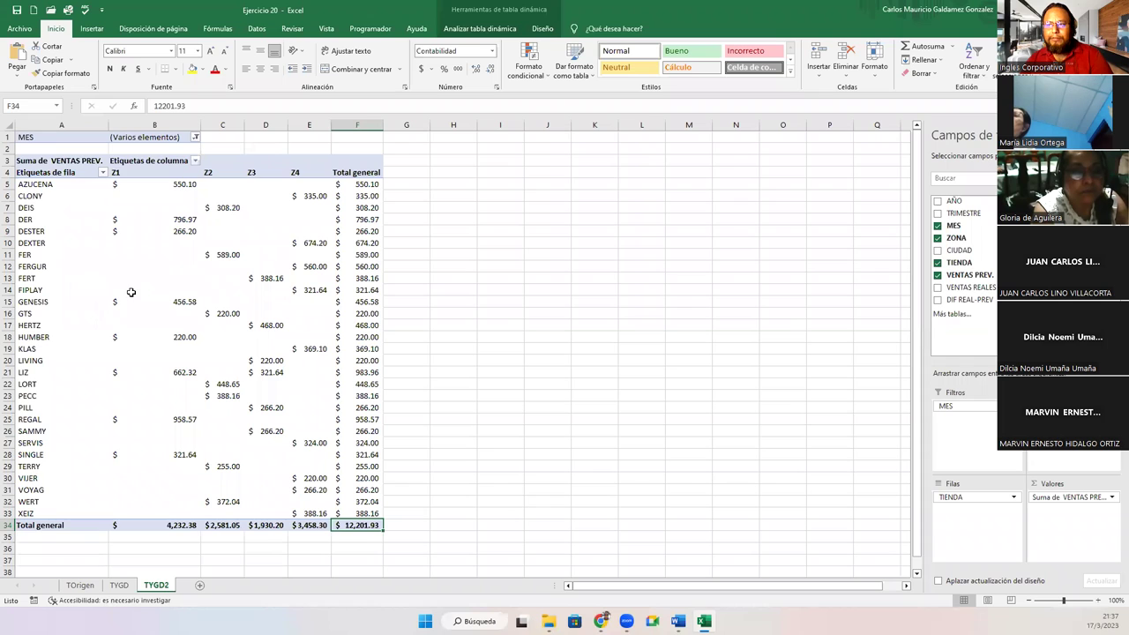
pyautogui.click(195, 138)
pyautogui.click(77, 175)
pyautogui.click(78, 185)
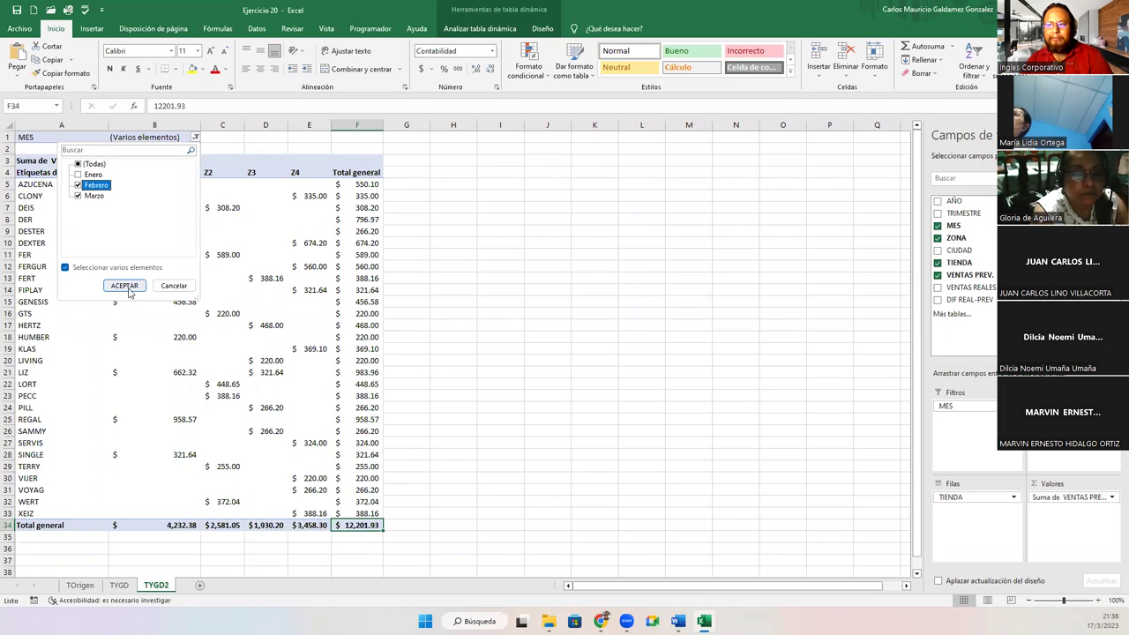
pyautogui.click(123, 285)
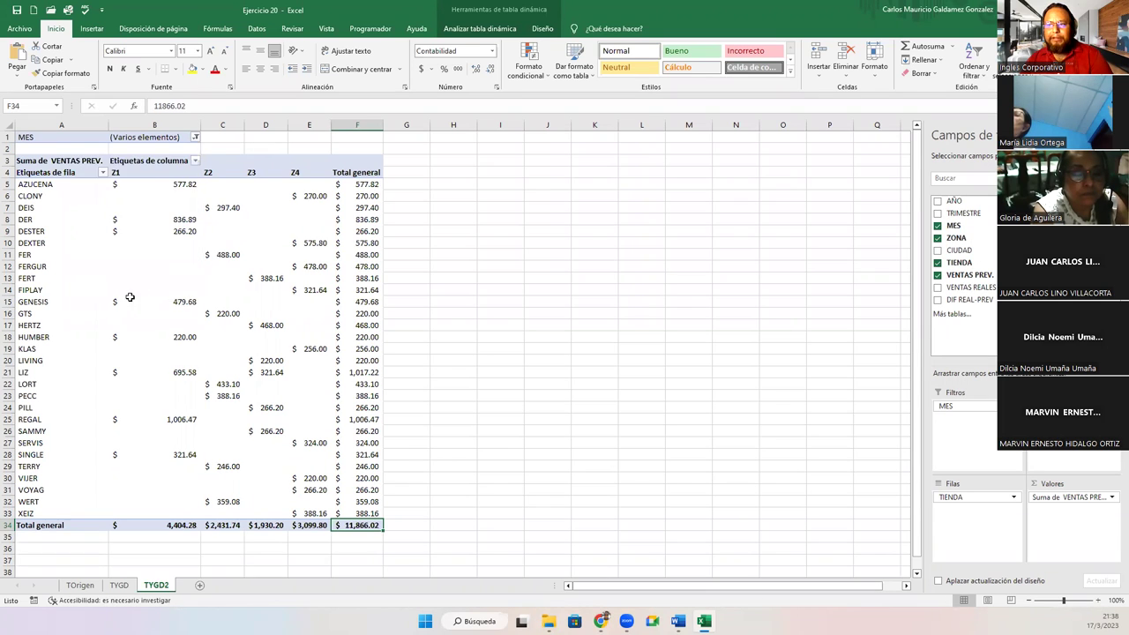
# Clear the MES filter by selecting (Todas) so all months are included again.
pyautogui.click(195, 160)
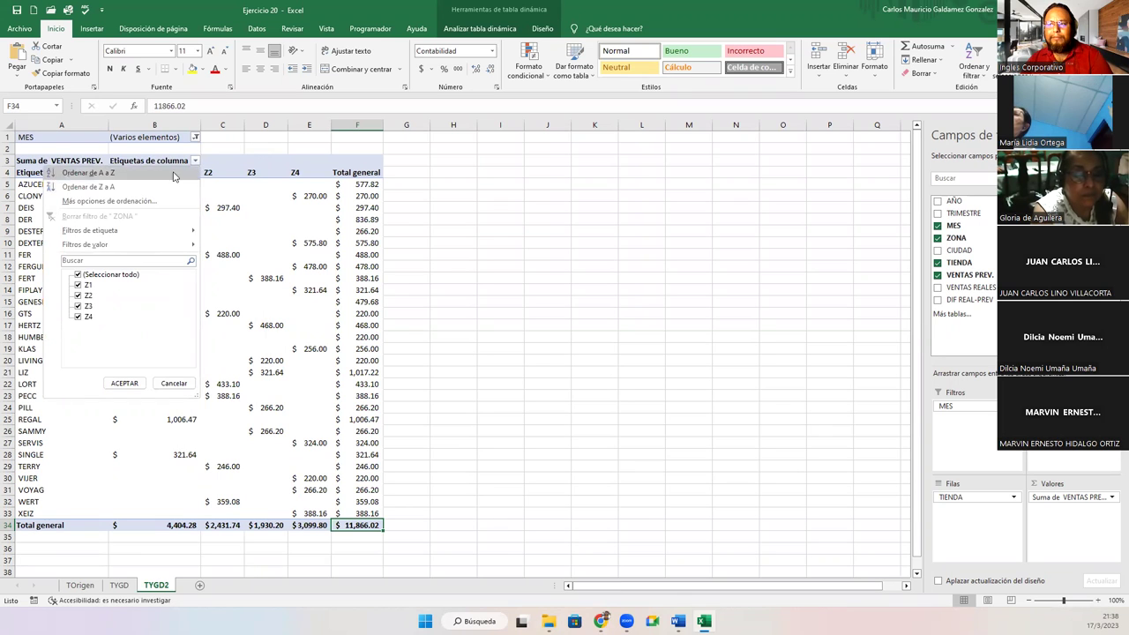
pyautogui.click(196, 139)
pyautogui.click(196, 138)
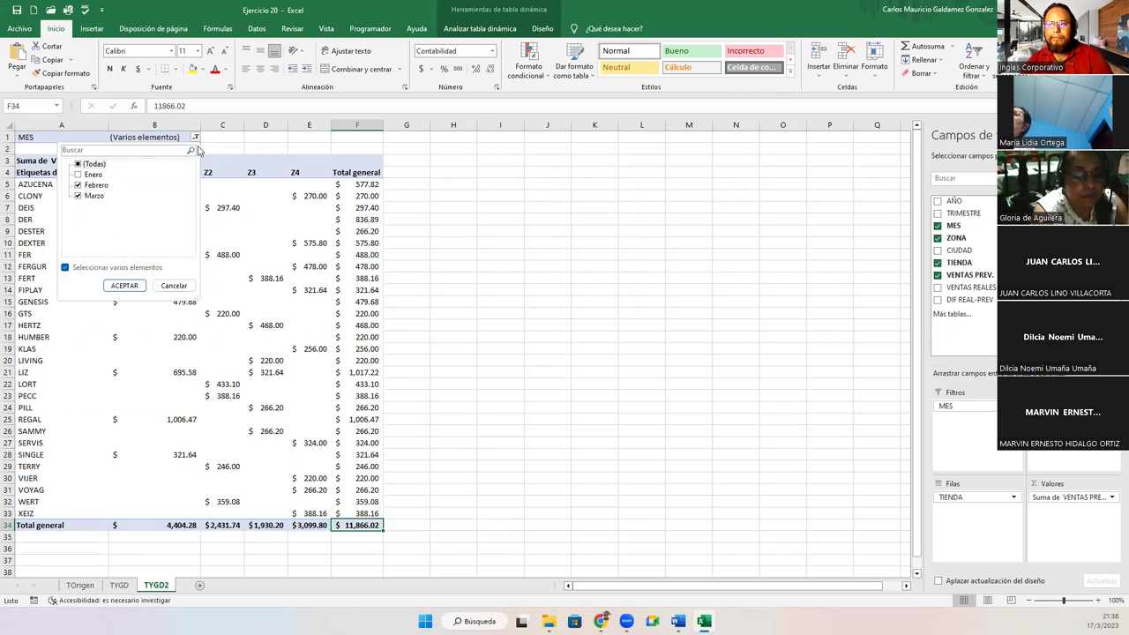
pyautogui.click(120, 268)
pyautogui.click(122, 286)
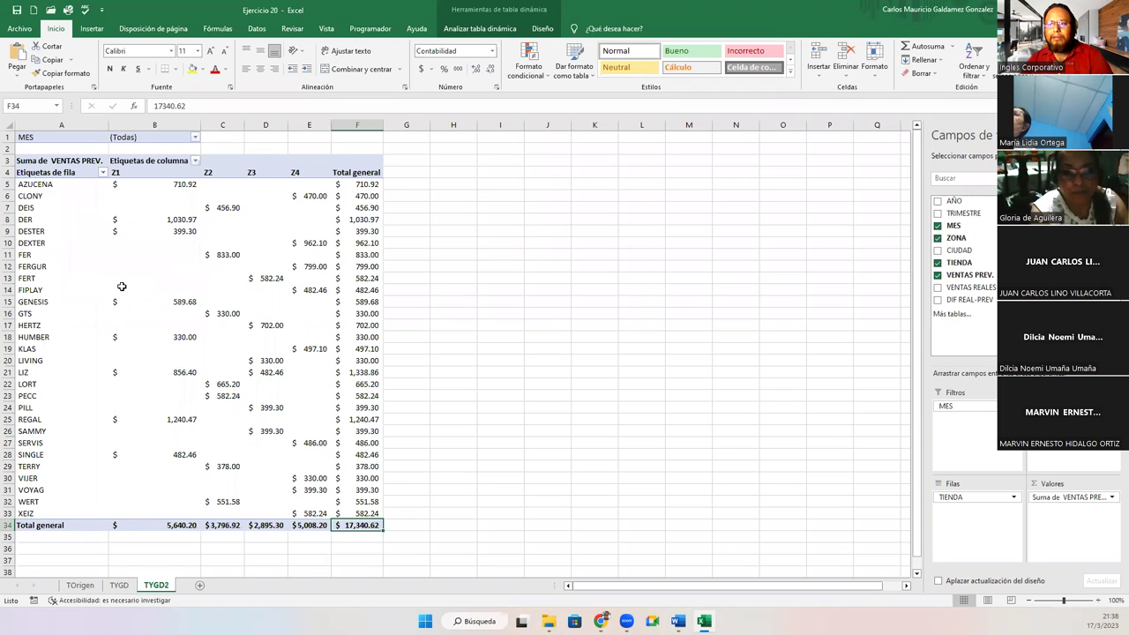
pyautogui.click(189, 289)
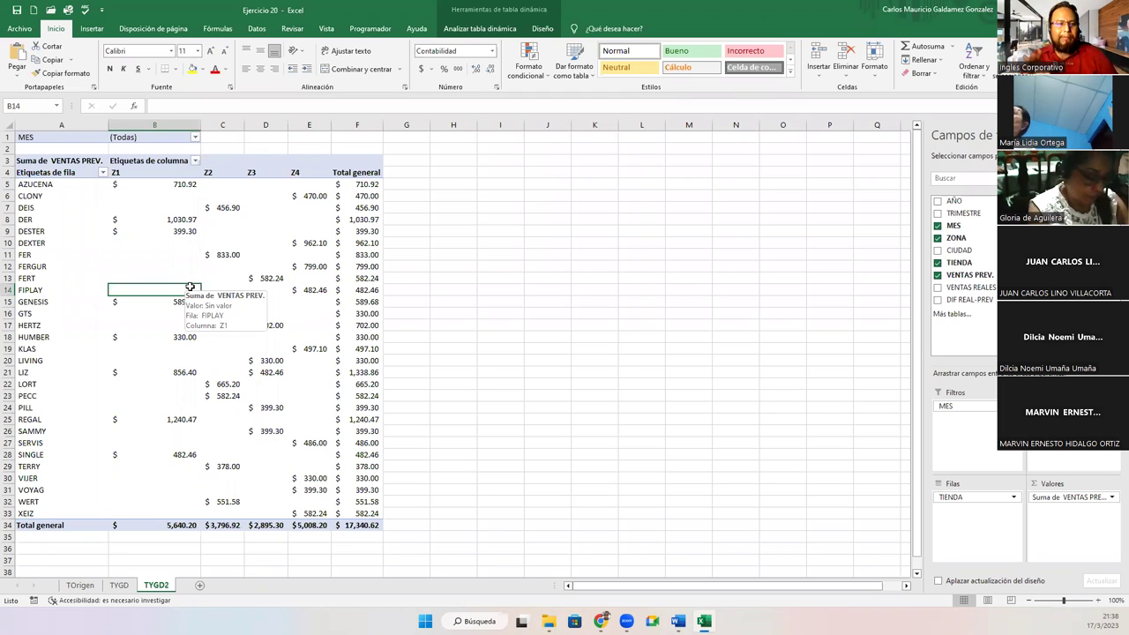
pyautogui.moveTo(159, 187); pyautogui.dragTo(309, 522)
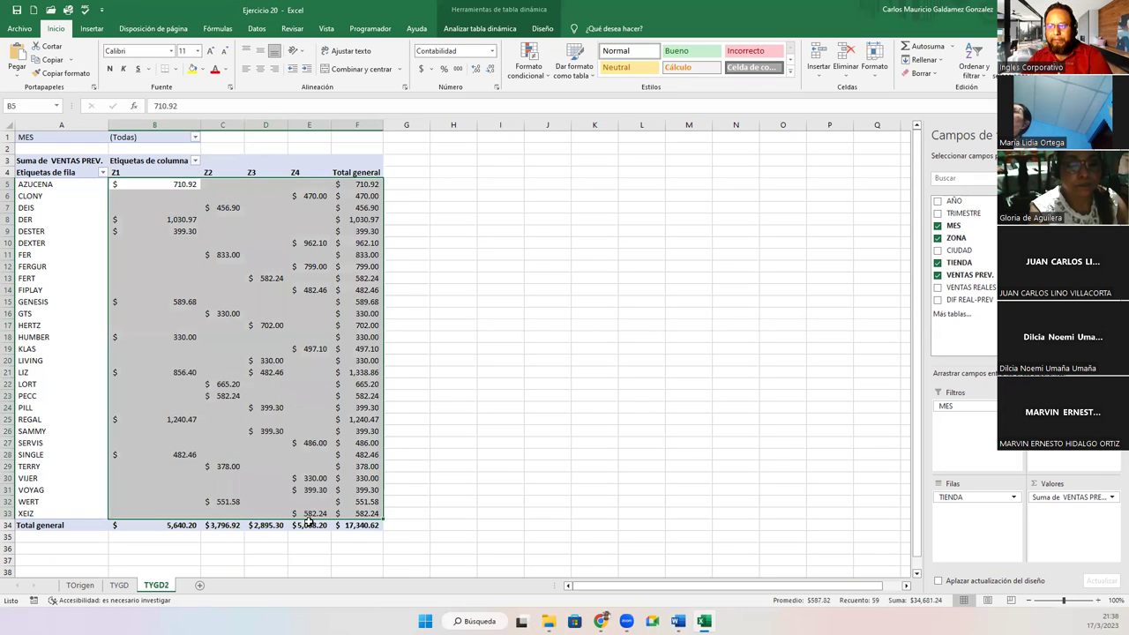
pyautogui.click(308, 522)
# Try the gold and the light blue Medio pivot table styles with colored header rows.
pyautogui.click(196, 316)
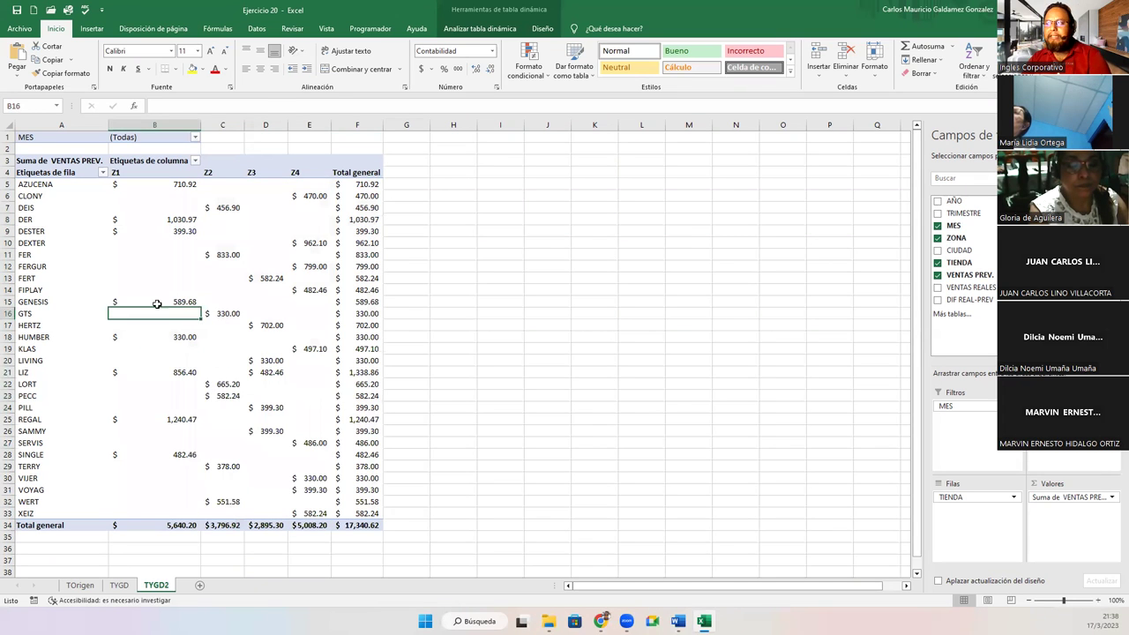
pyautogui.click(543, 29)
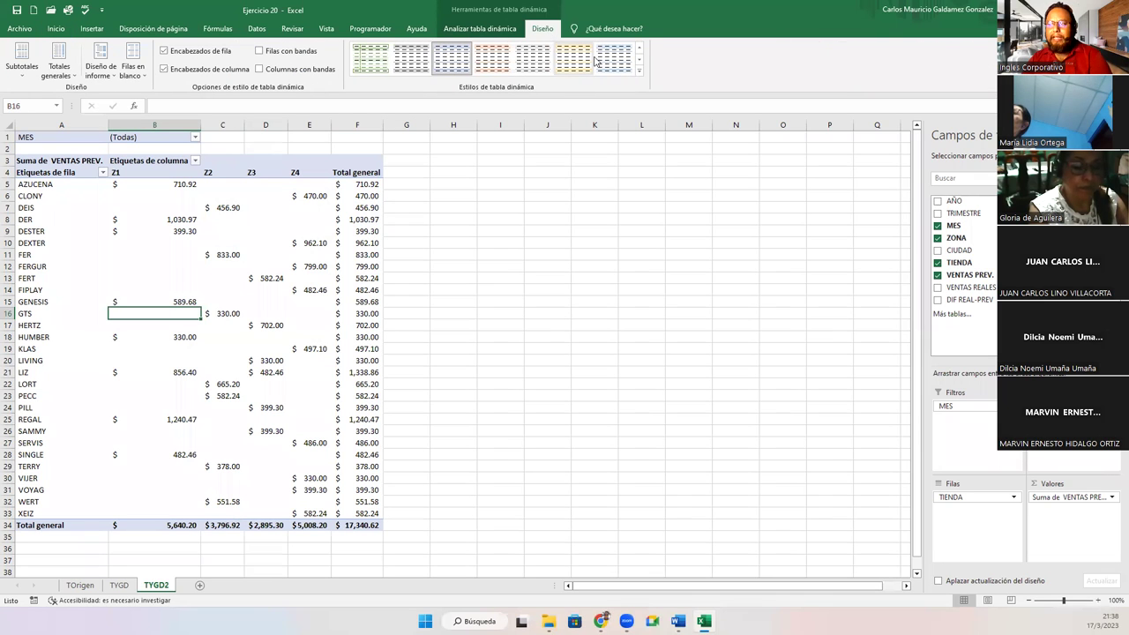
pyautogui.click(640, 70)
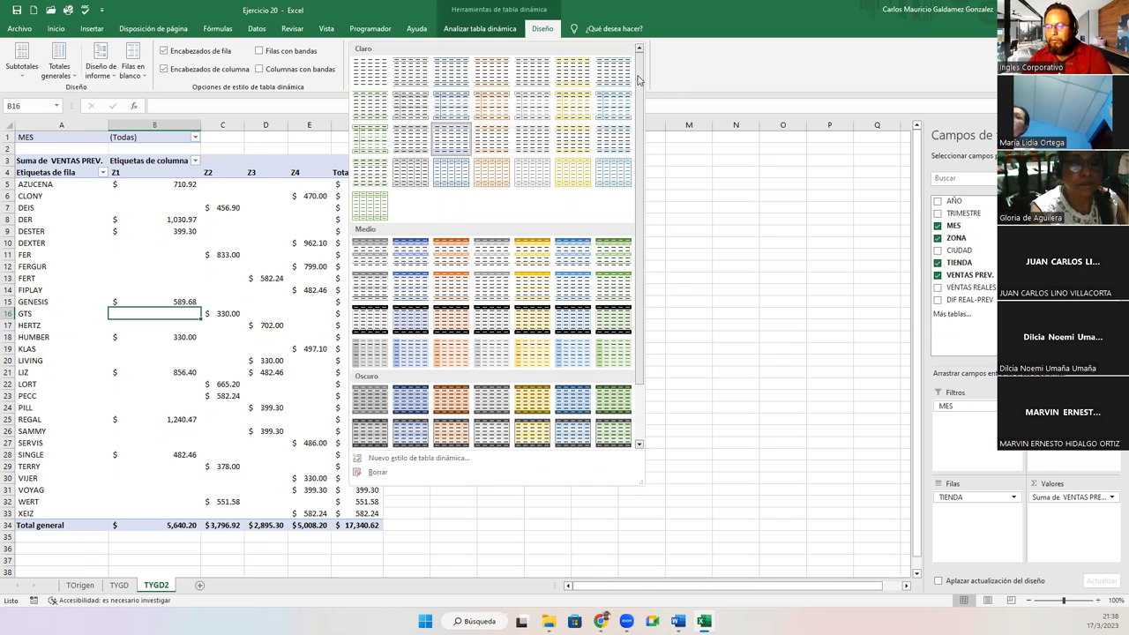
pyautogui.click(527, 254)
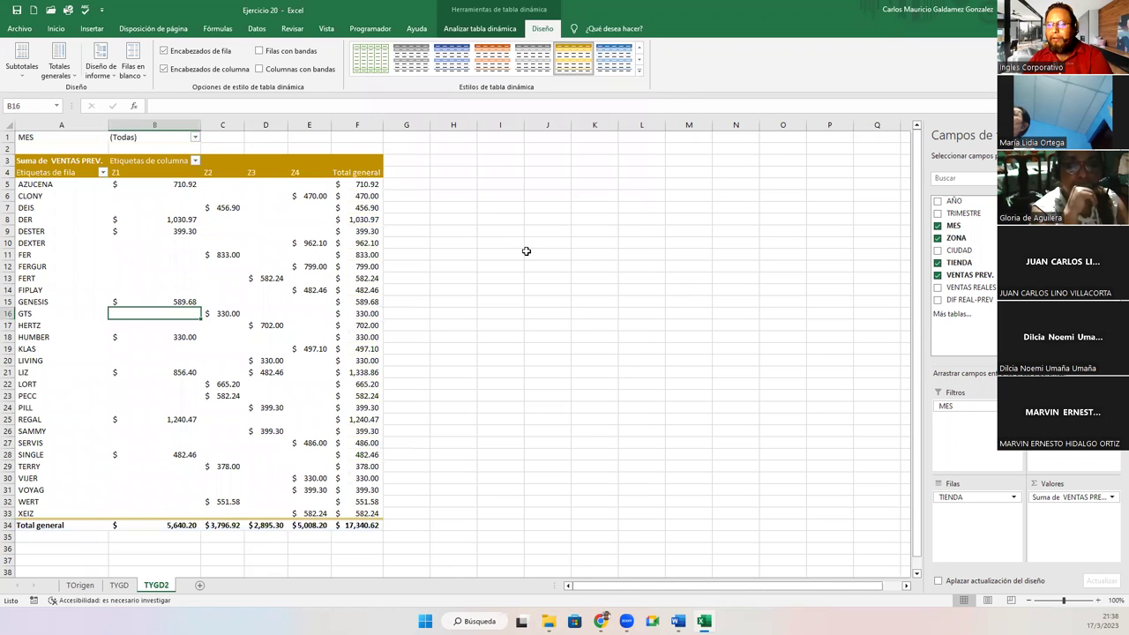
pyautogui.click(614, 59)
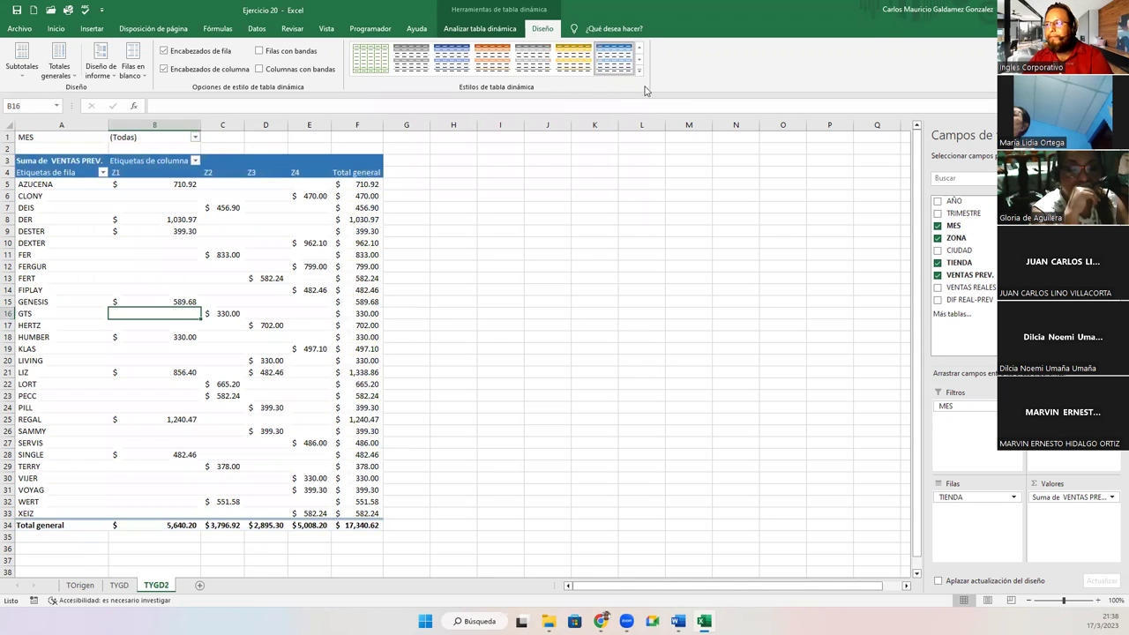
# Try the blue, orange and grey Oscuro pivot table styles with black header and total rows.
pyautogui.click(641, 74)
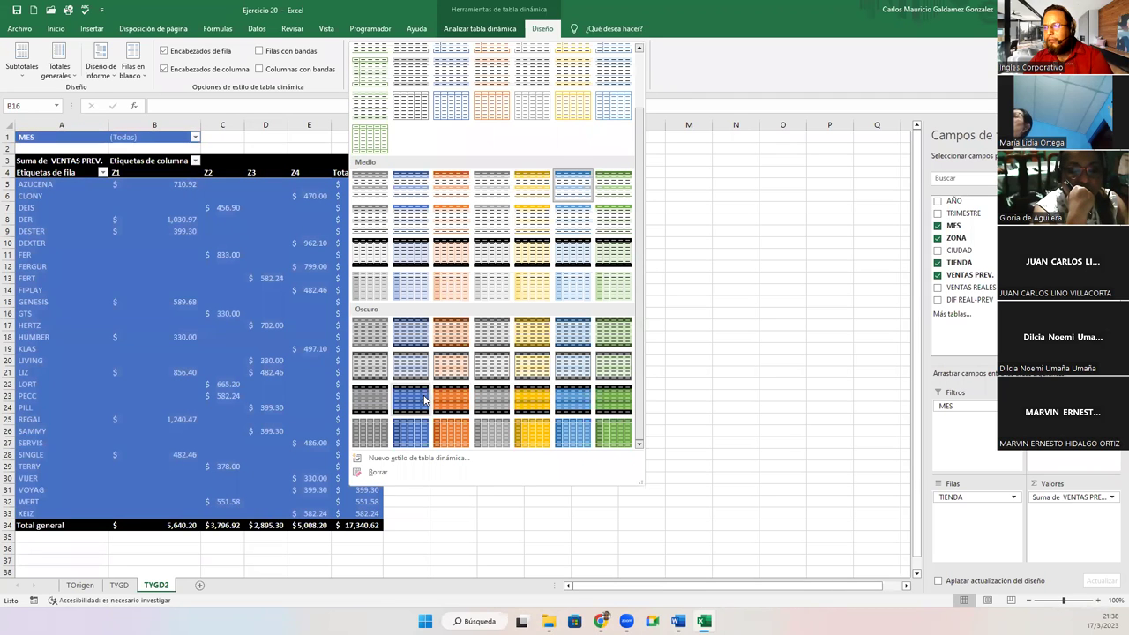
pyautogui.click(424, 399)
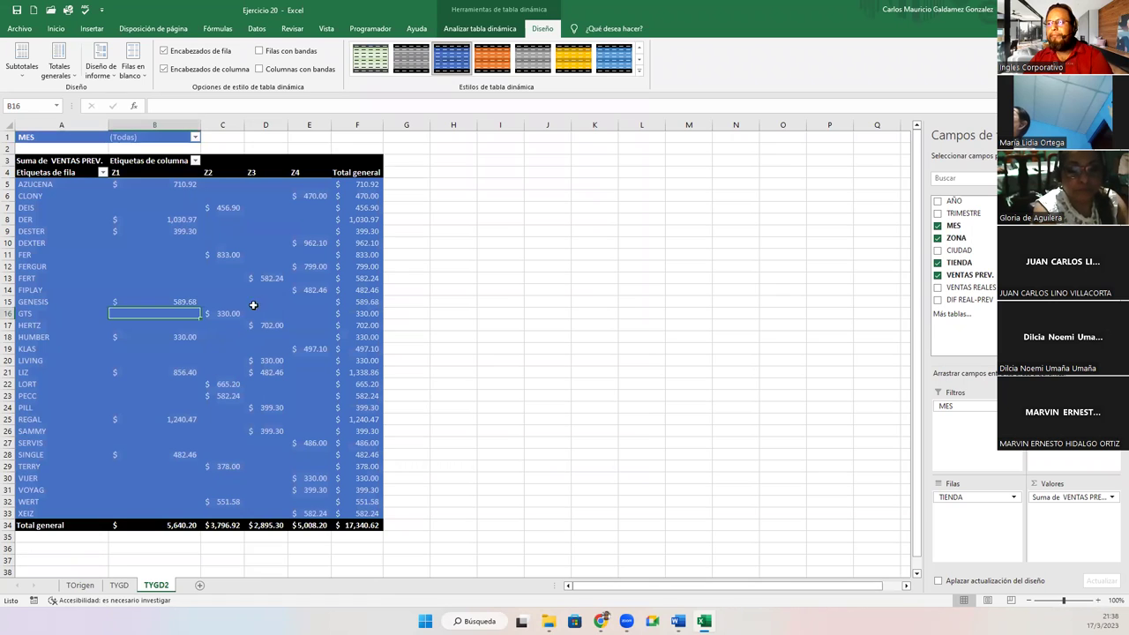
pyautogui.click(220, 346)
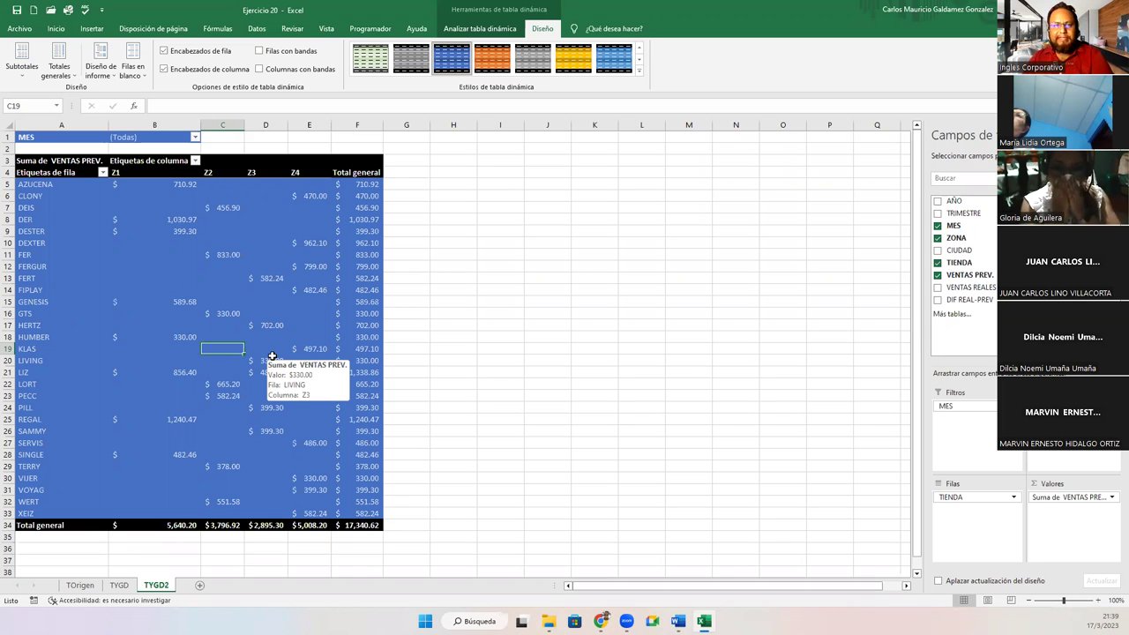
pyautogui.click(217, 265)
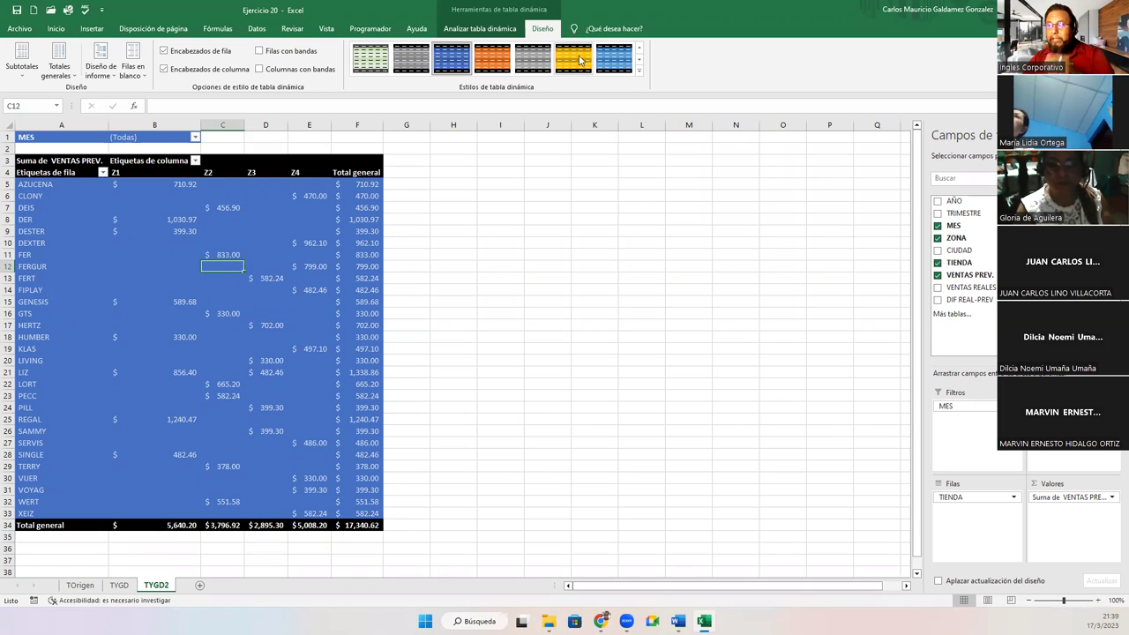
pyautogui.click(499, 64)
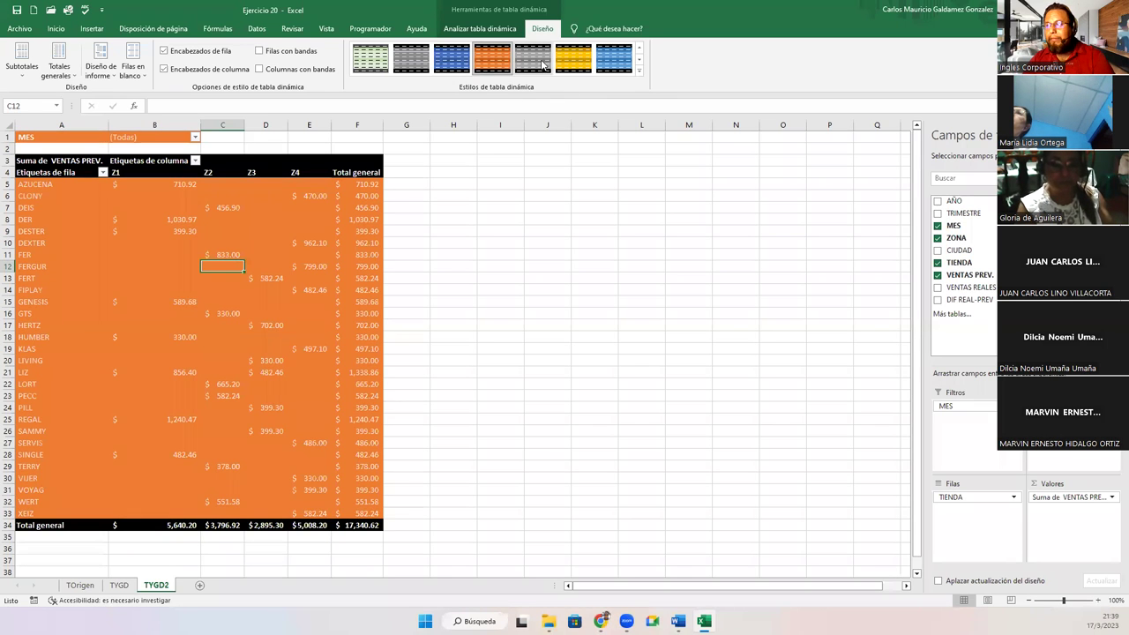
pyautogui.click(543, 64)
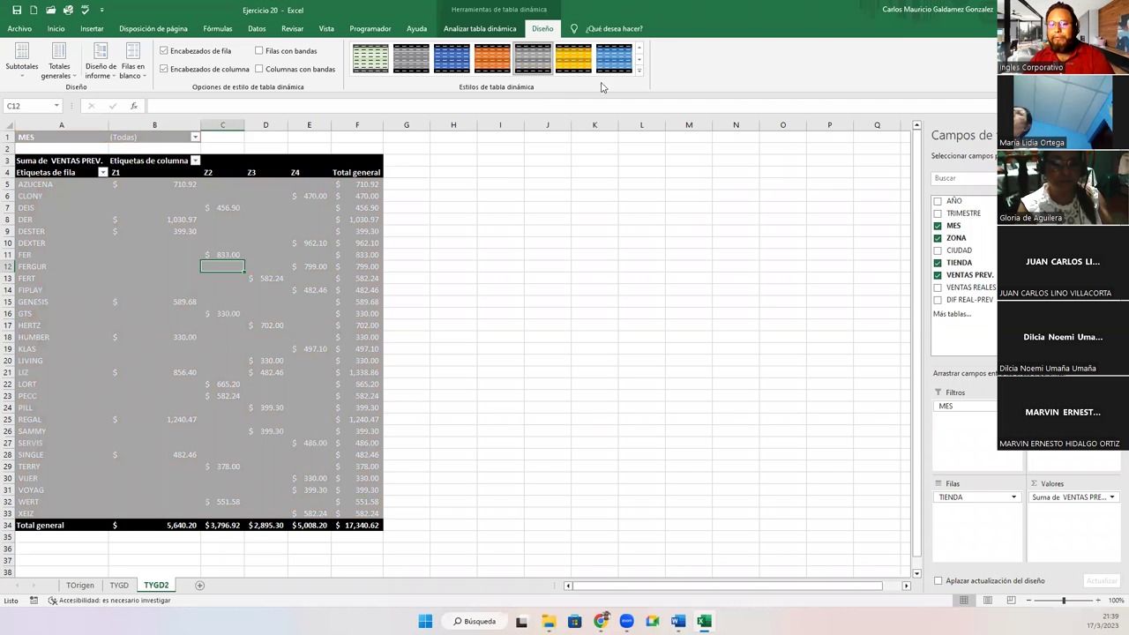
# Try the pale blue Medio pivot table style with black header and total rows.
pyautogui.click(638, 73)
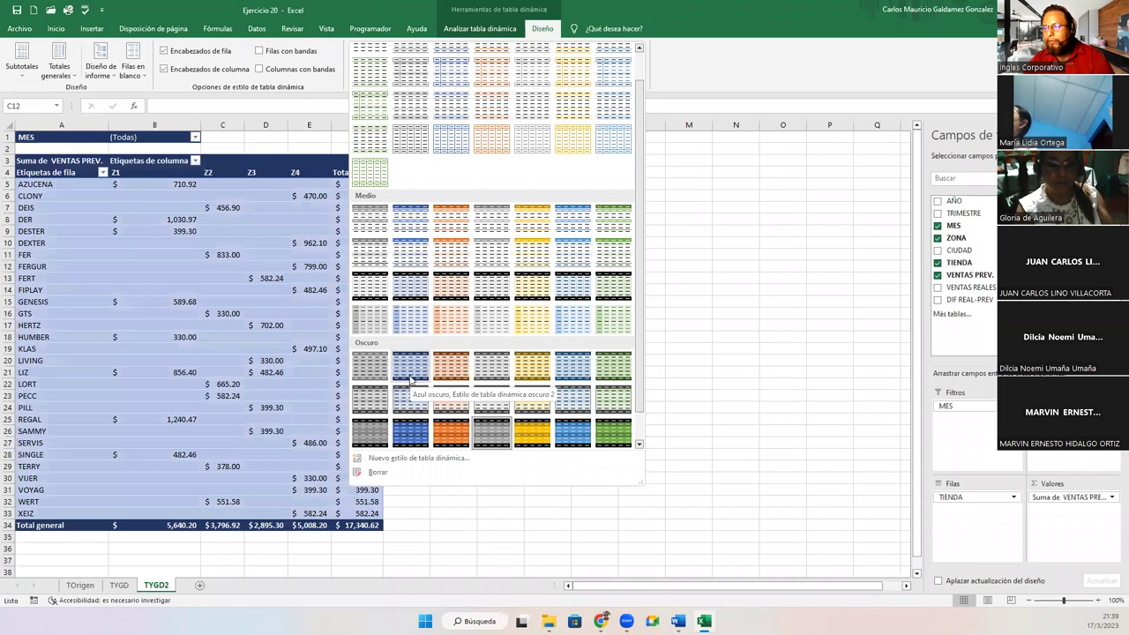
pyautogui.click(402, 295)
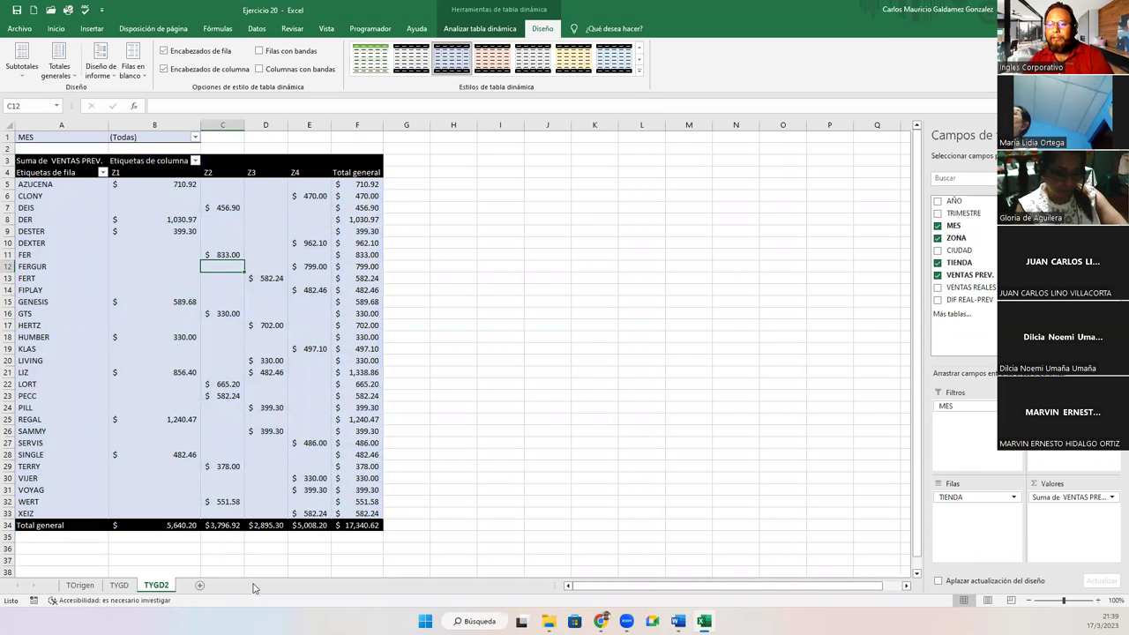
pyautogui.click(257, 346)
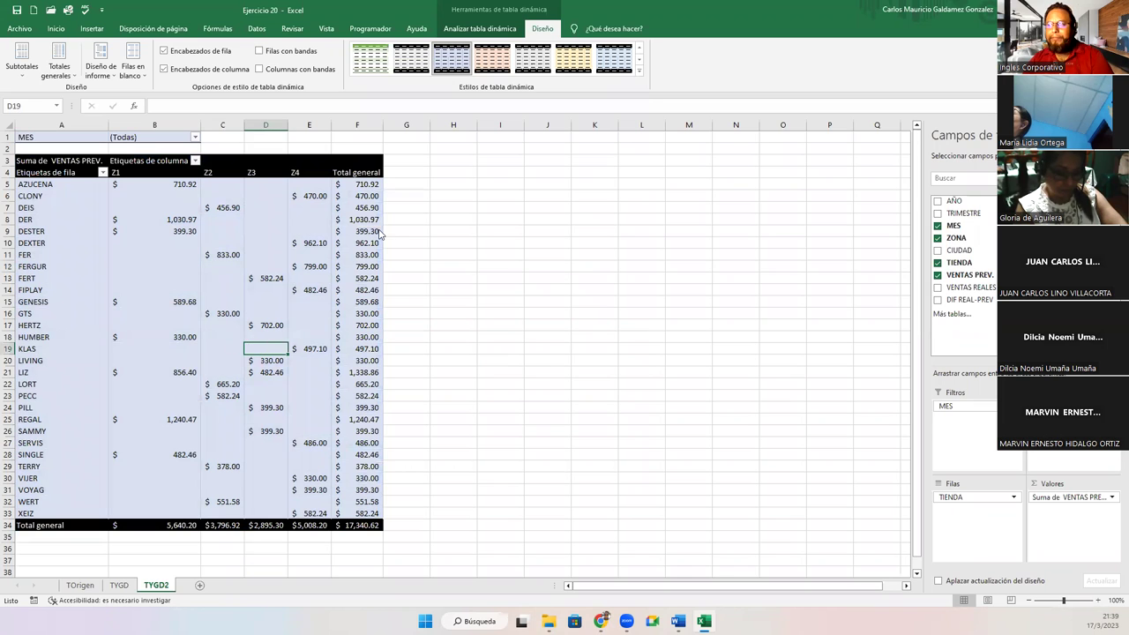
# Apply the style Azul oscuro, Estilo de tabla dinámica oscuro 2 to the TYGD2 pivot table.
pyautogui.click(638, 70)
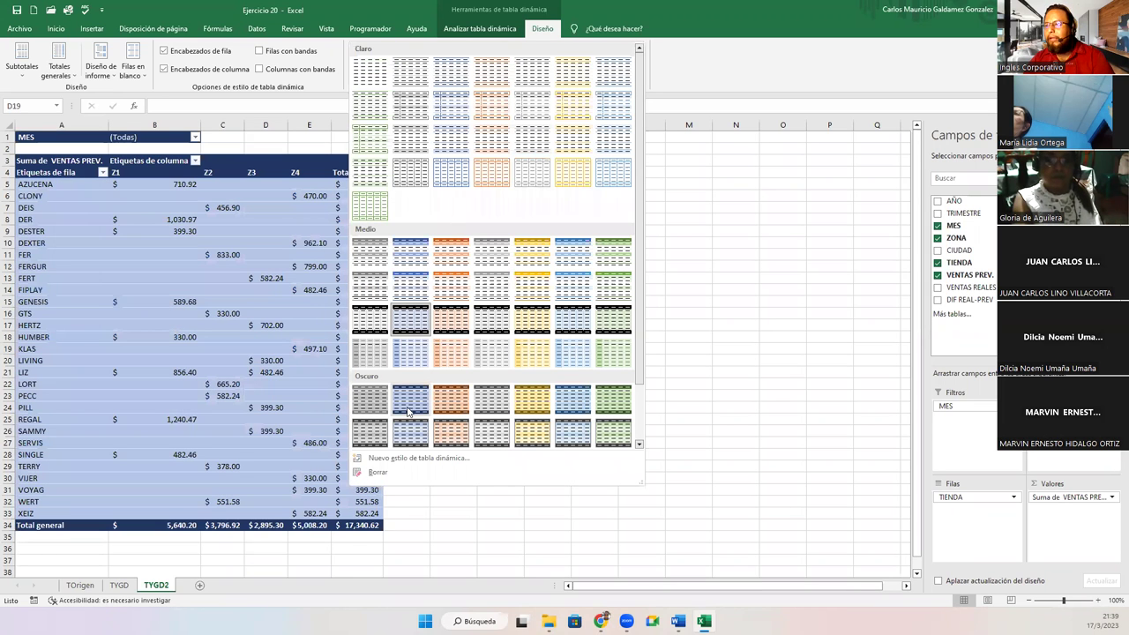
pyautogui.click(410, 399)
pyautogui.click(252, 302)
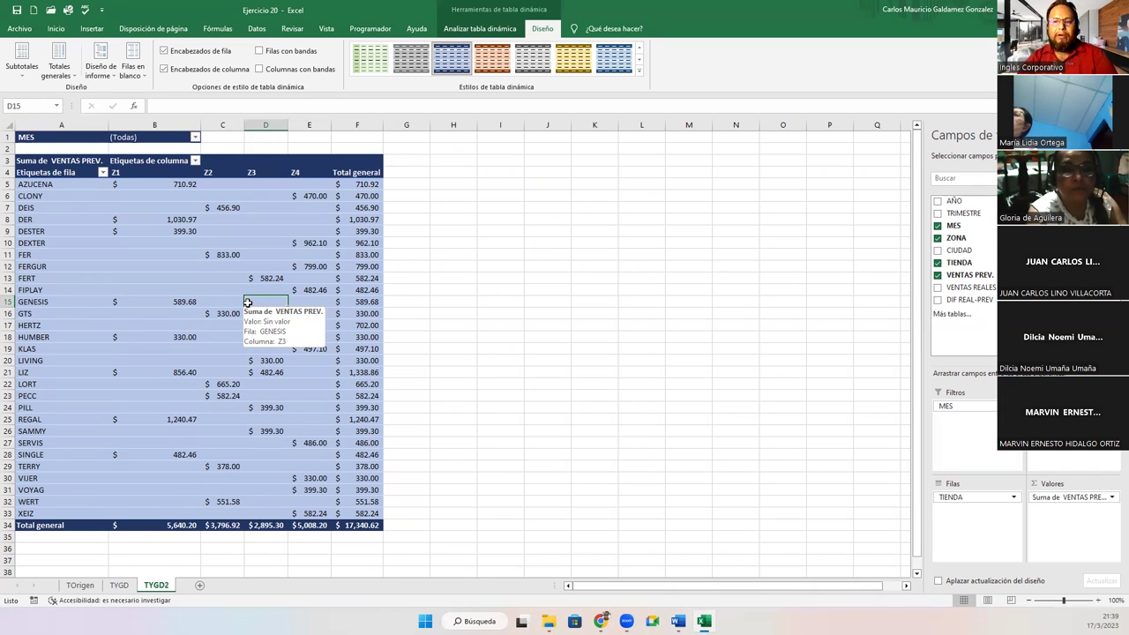
pyautogui.click(169, 263)
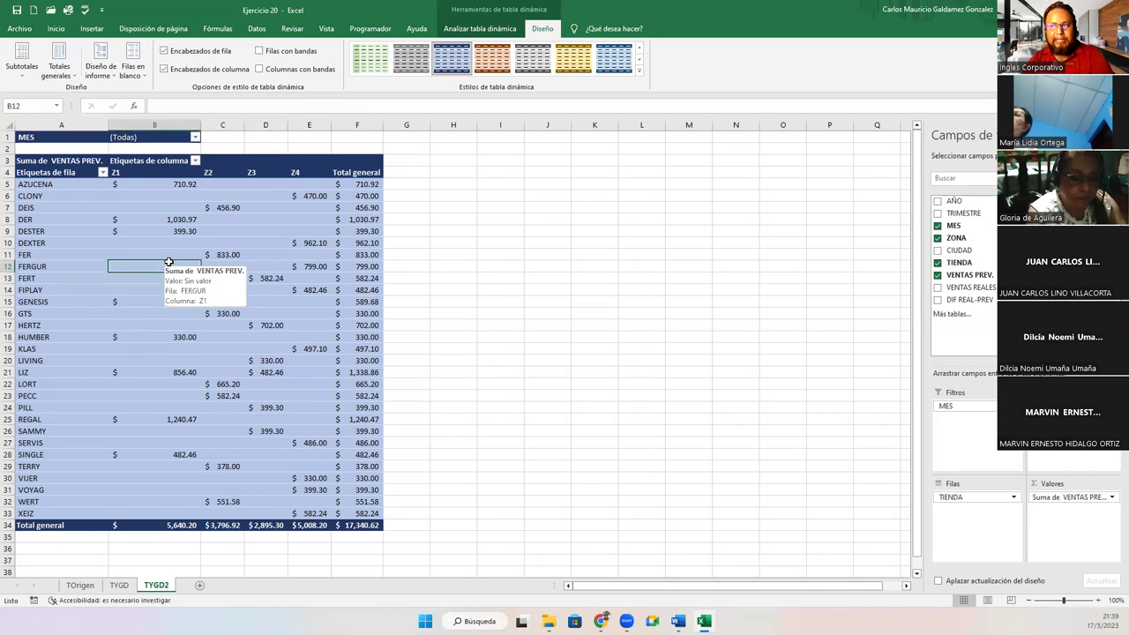
# Insert a Barras agrupadas pivot chart and place it enlarged beside the pivot table, covering about columns H to N and rows 1 to 19.
pyautogui.click(56, 30)
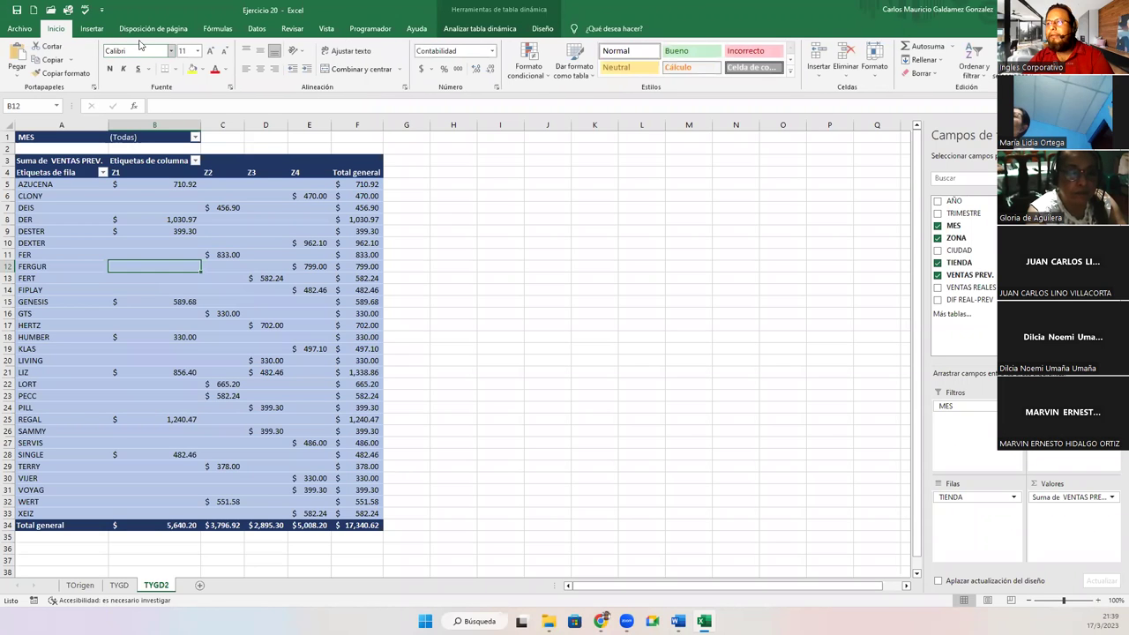
pyautogui.click(91, 32)
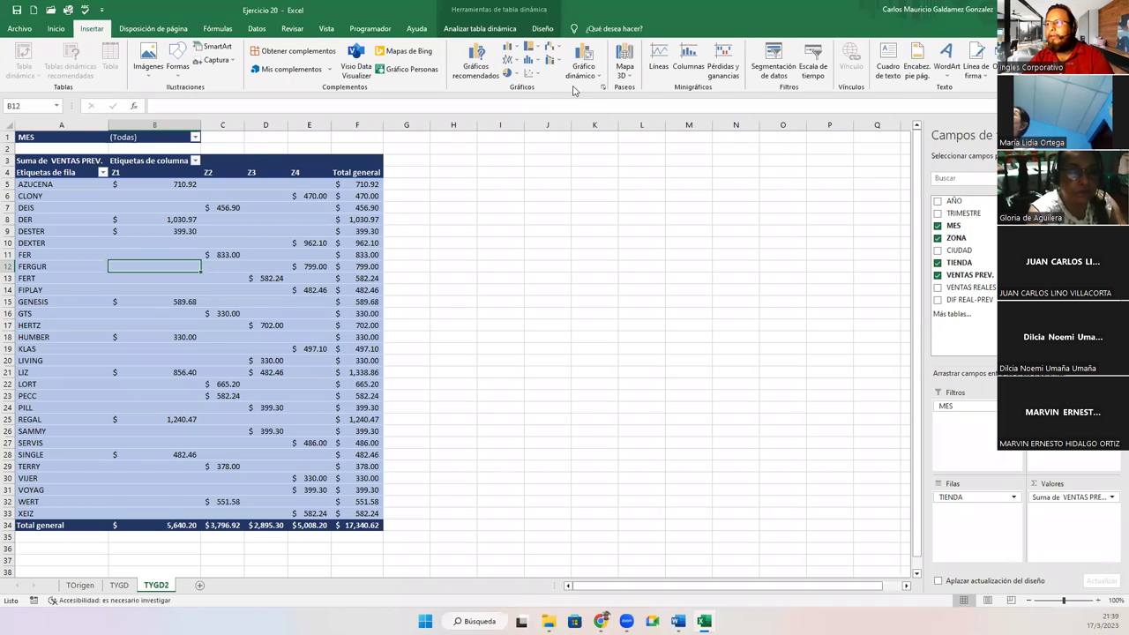
pyautogui.click(583, 71)
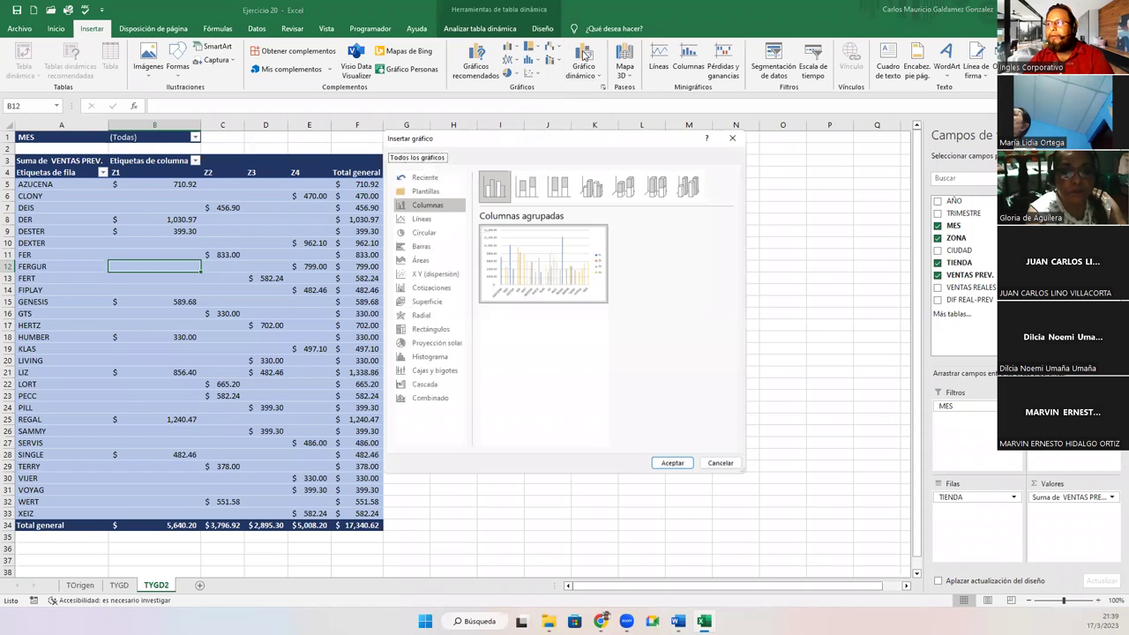
pyautogui.click(423, 251)
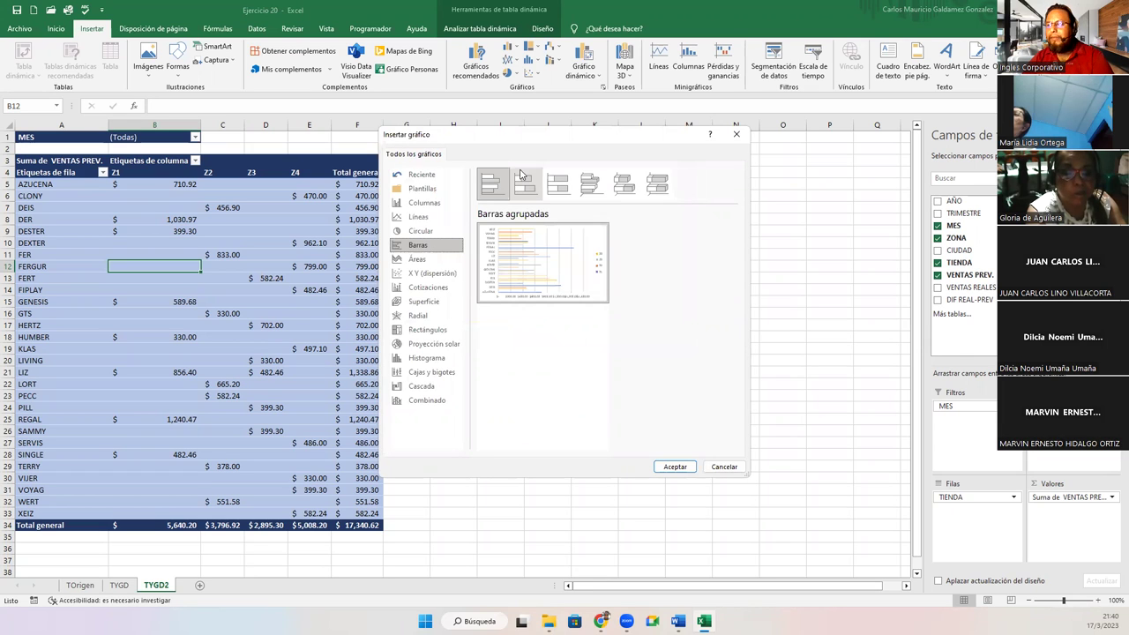
pyautogui.click(588, 184)
pyautogui.moveTo(526, 275)
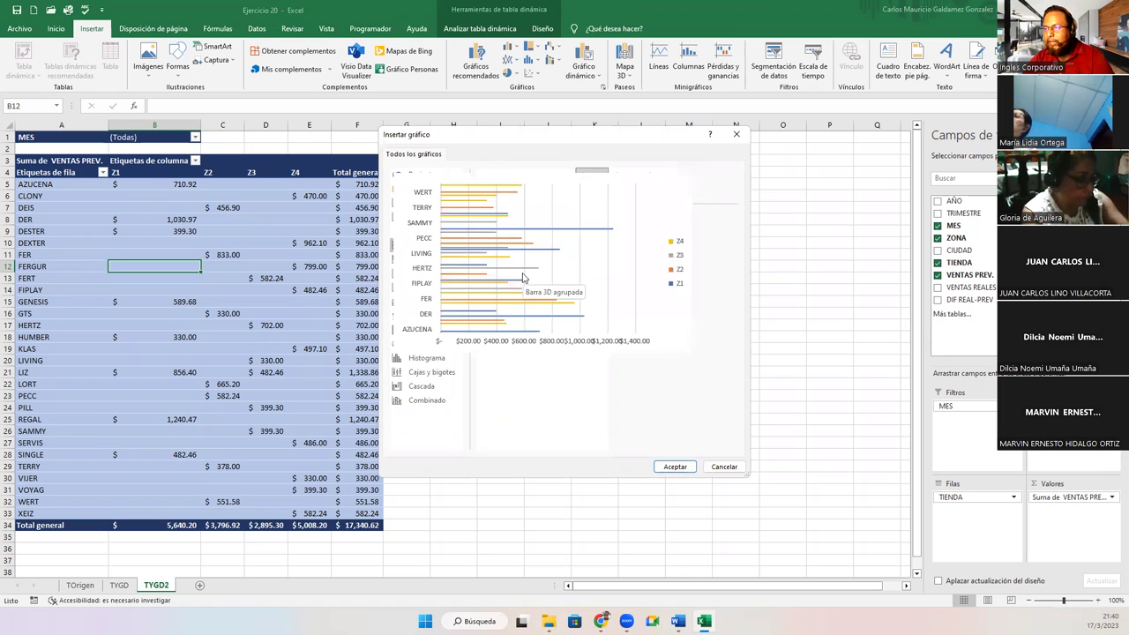
pyautogui.click(492, 184)
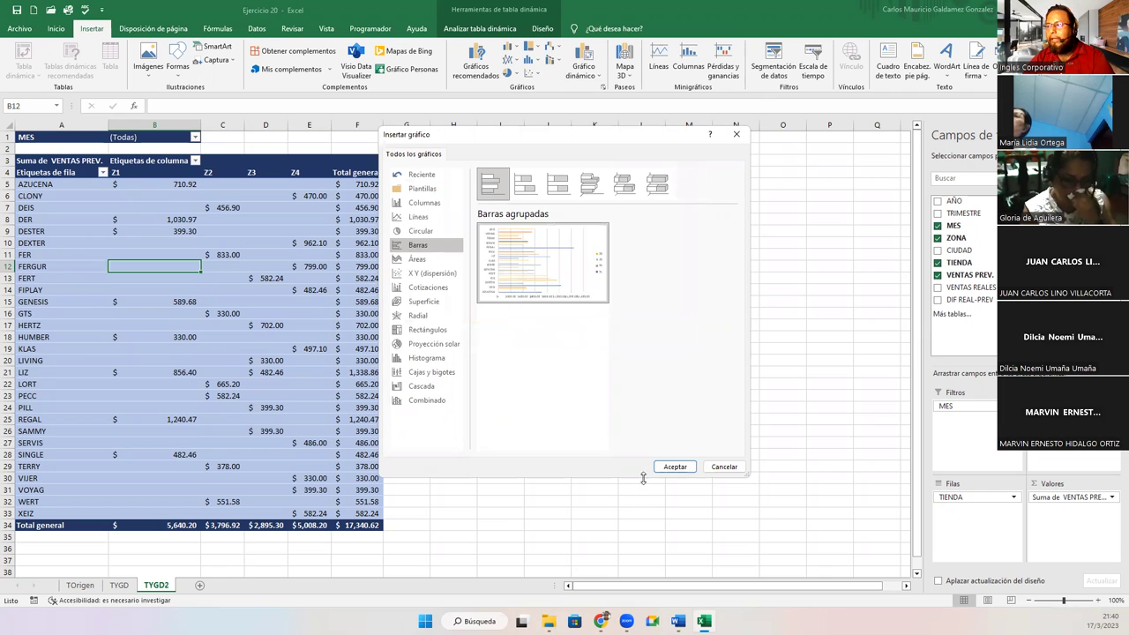
pyautogui.click(673, 466)
pyautogui.moveTo(534, 292)
pyautogui.mouseDown()
pyautogui.moveTo(637, 174)
pyautogui.moveTo(627, 165)
pyautogui.moveTo(620, 179)
pyautogui.moveTo(620, 162)
pyautogui.moveTo(605, 158)
pyautogui.moveTo(644, 158)
pyautogui.mouseUp()
pyautogui.moveTo(712, 301); pyautogui.dragTo(757, 353)
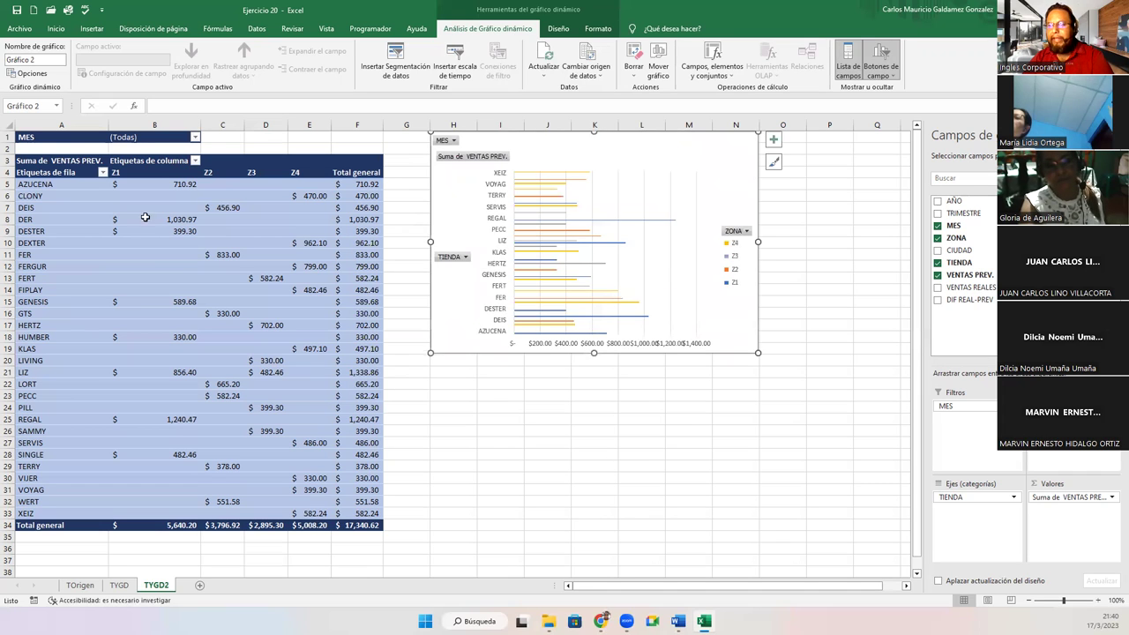
# Filter the pivot table by the months Enero, Febrero and Marzo in turn.
pyautogui.click(195, 138)
pyautogui.click(92, 177)
pyautogui.click(125, 285)
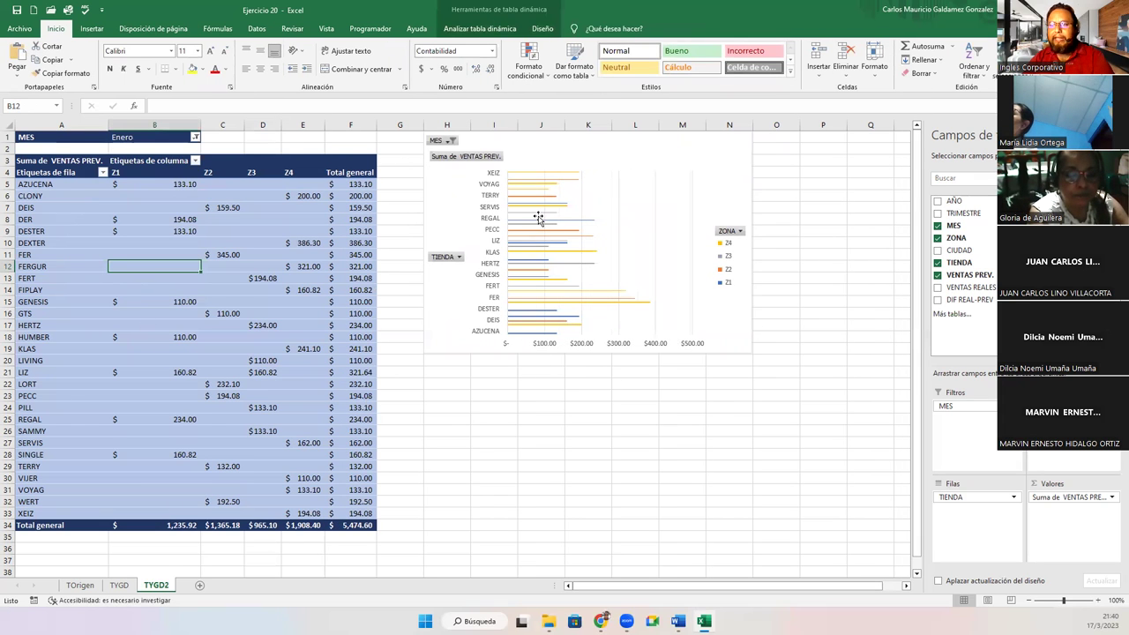
pyautogui.click(195, 138)
pyautogui.click(88, 185)
pyautogui.click(125, 285)
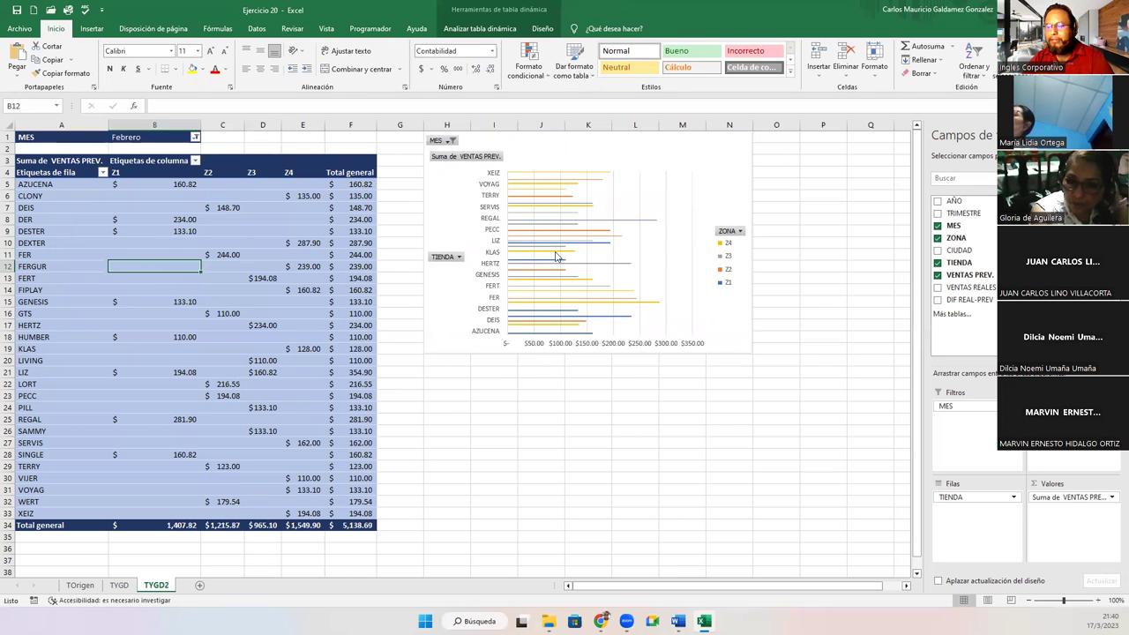
pyautogui.click(195, 138)
pyautogui.click(88, 196)
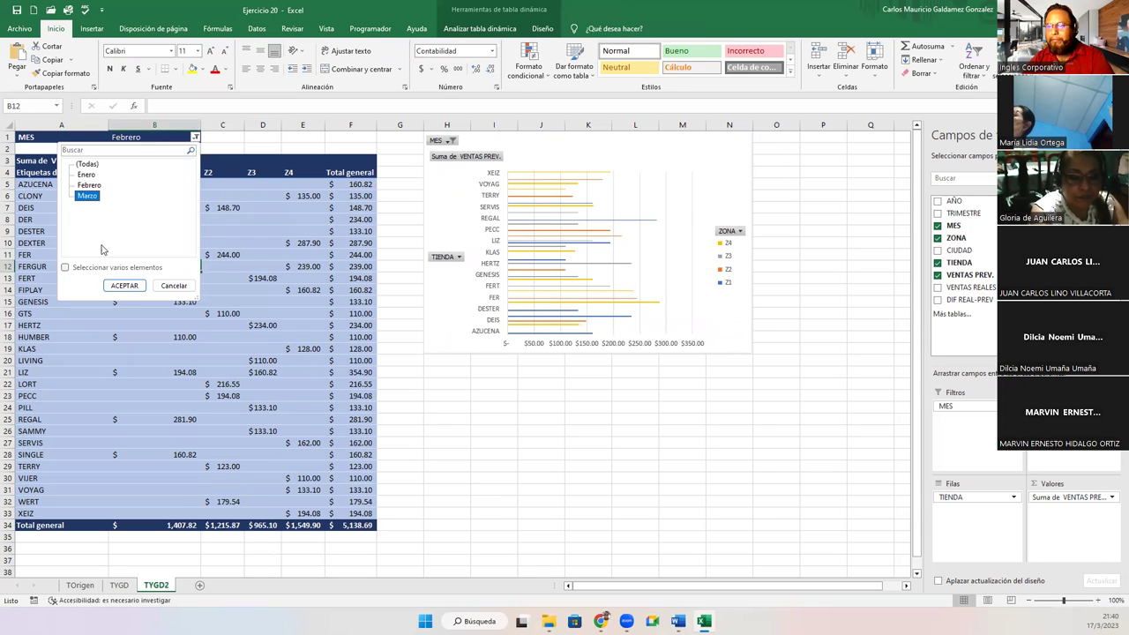
pyautogui.click(121, 285)
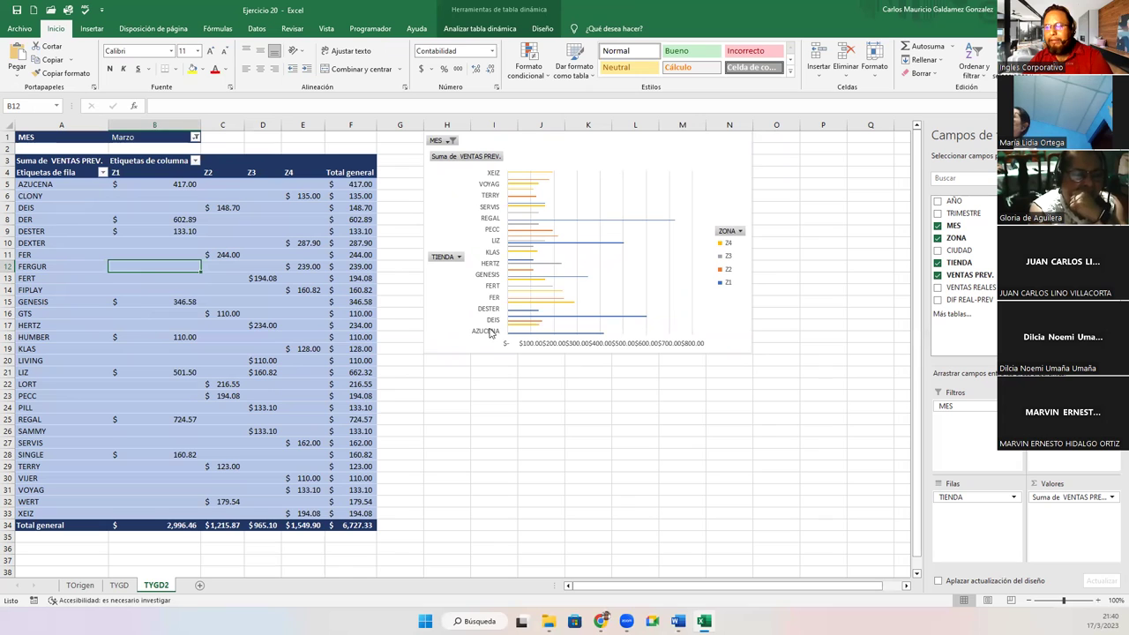
# Switch the MES filter back through Febrero and Enero, and restore it to (Todas).
pyautogui.click(194, 136)
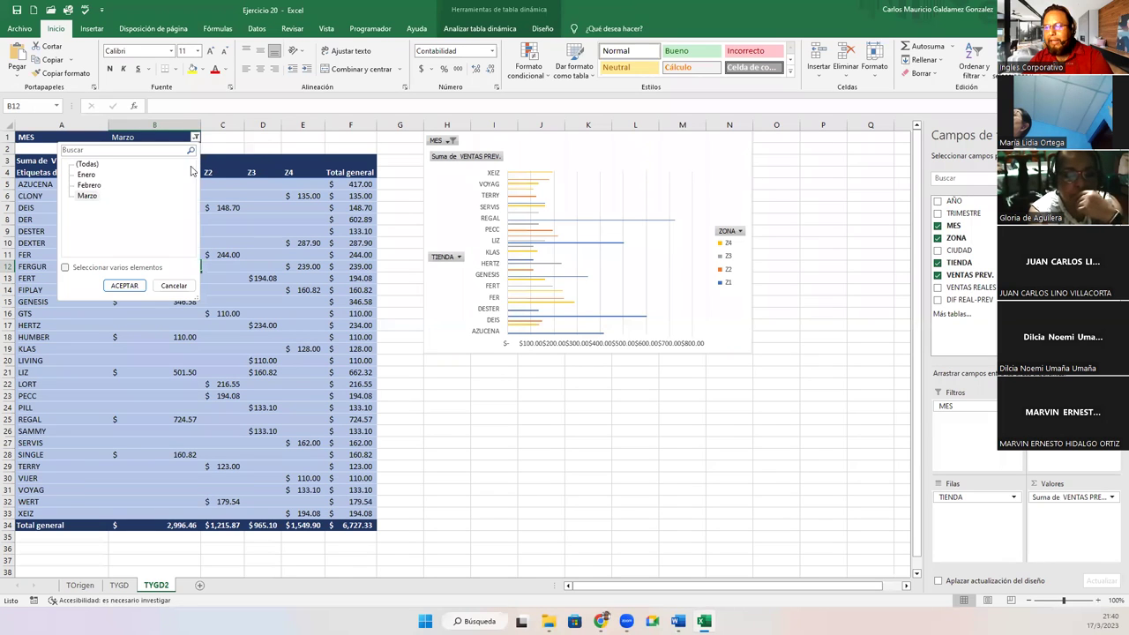
pyautogui.click(124, 286)
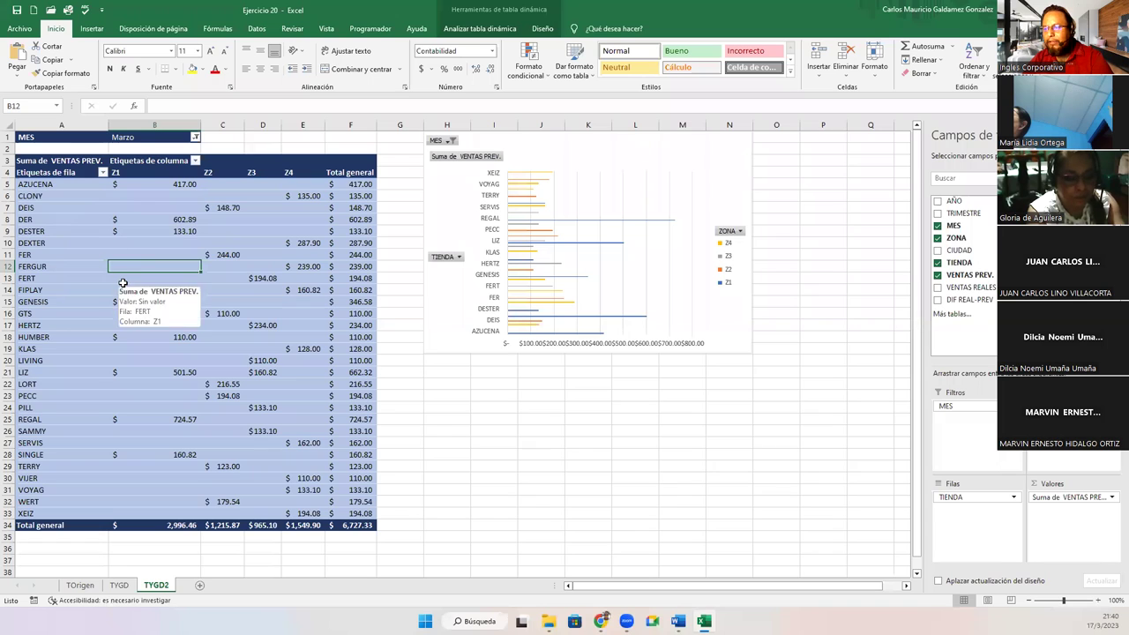
pyautogui.click(194, 137)
pyautogui.click(92, 185)
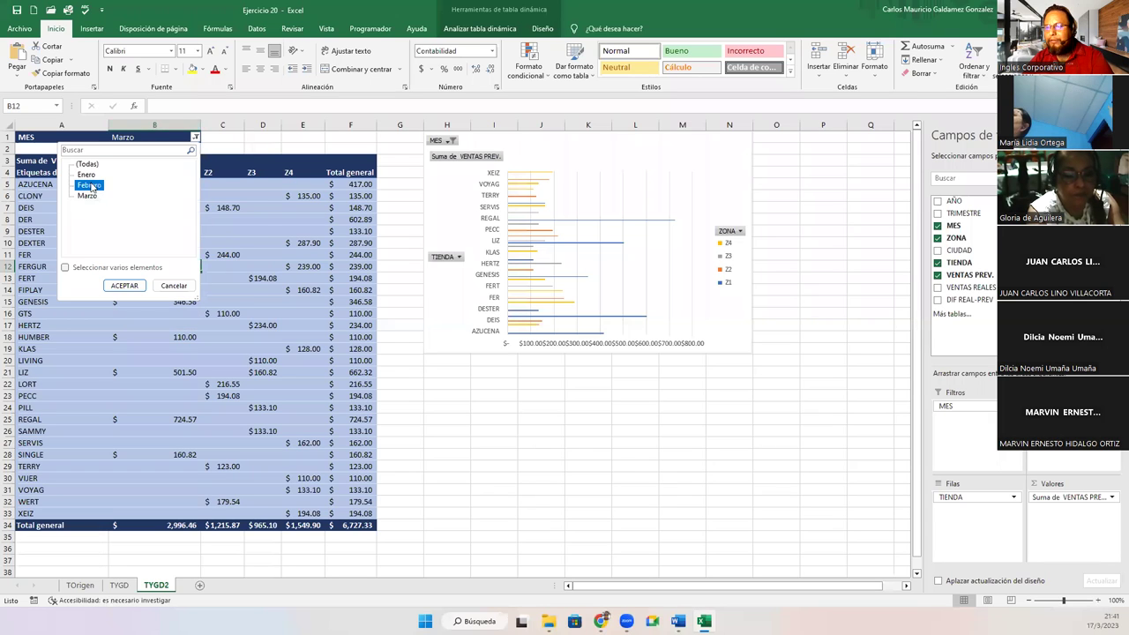
pyautogui.click(124, 286)
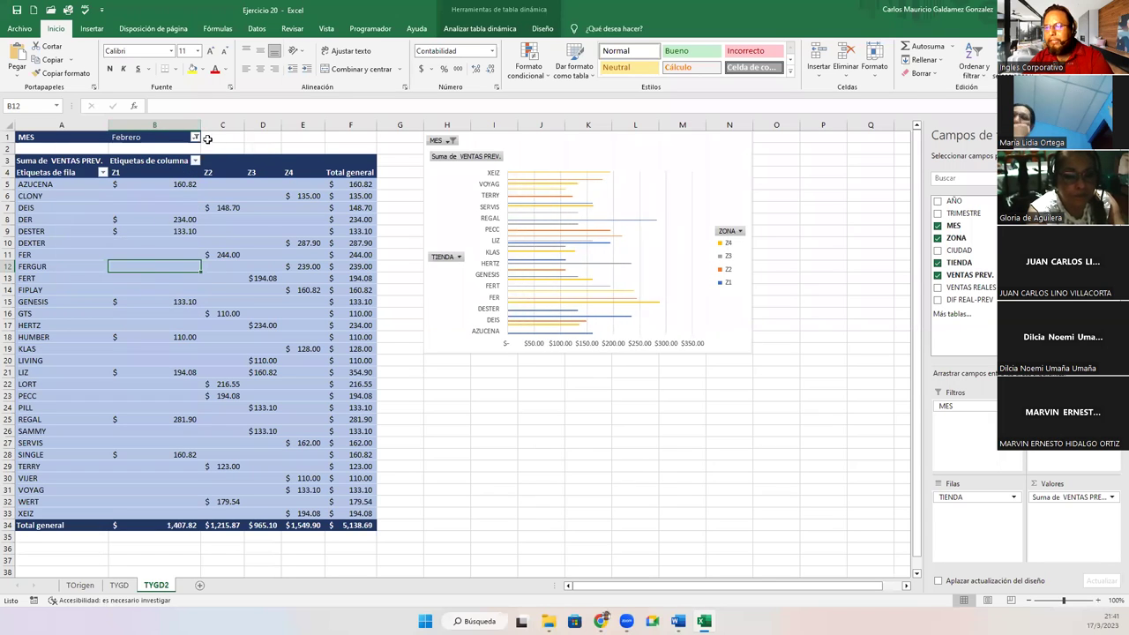
pyautogui.click(195, 137)
pyautogui.click(88, 174)
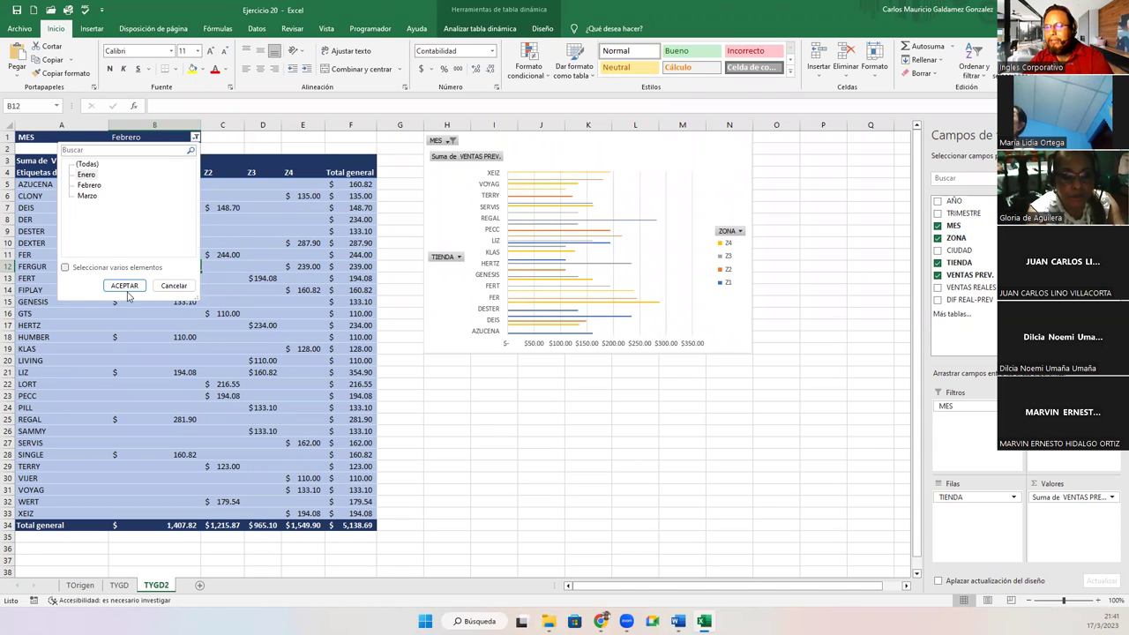
pyautogui.click(125, 285)
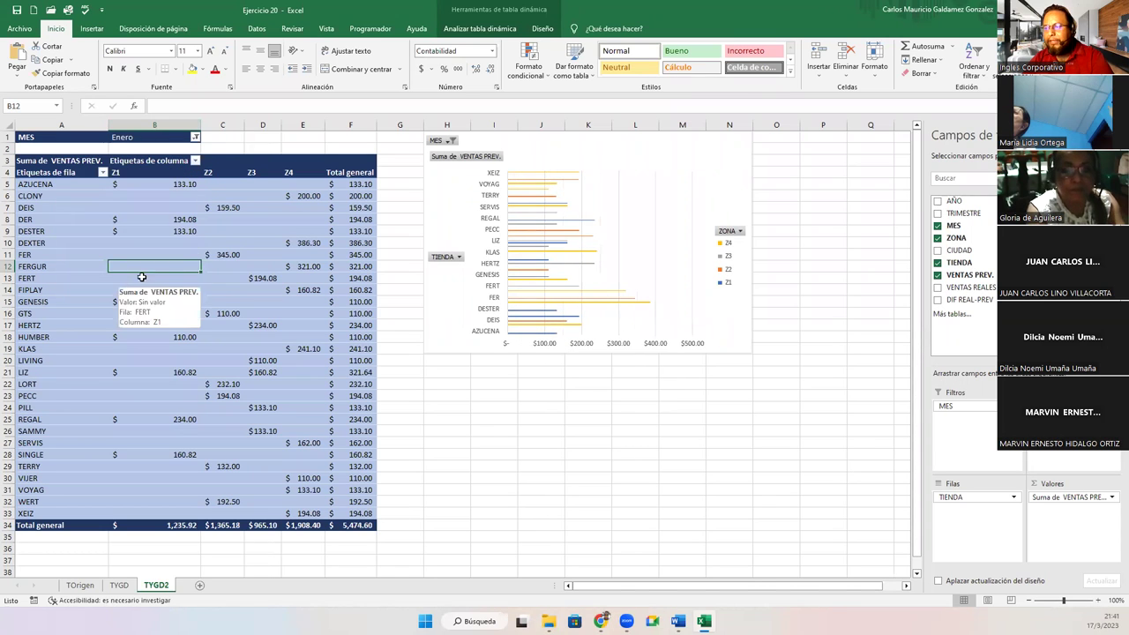
pyautogui.click(196, 139)
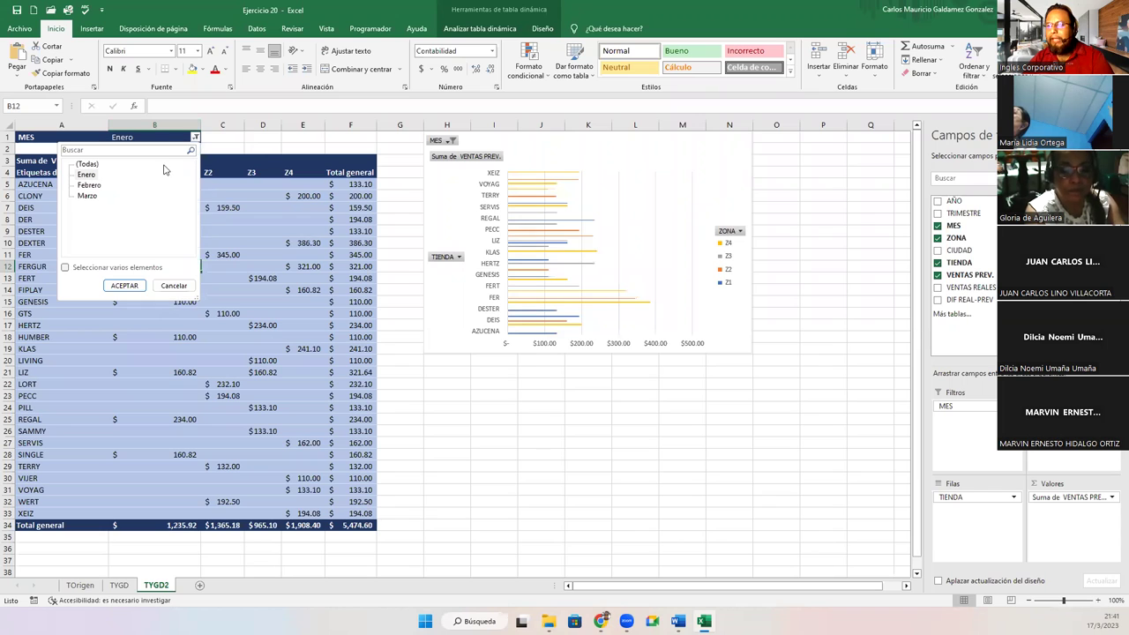
pyautogui.click(97, 164)
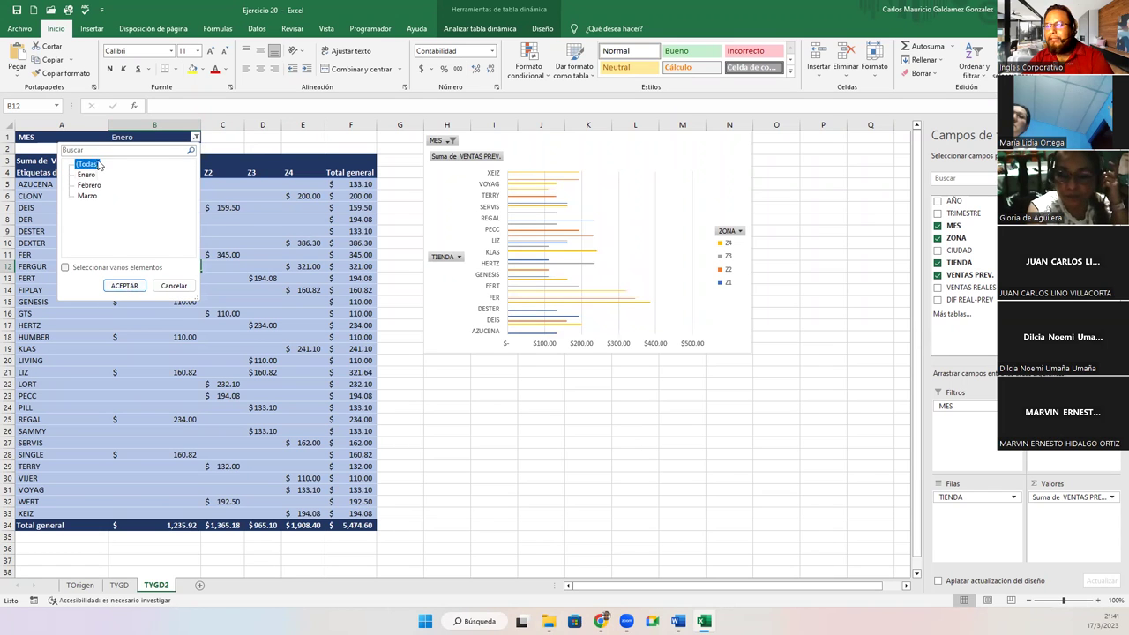
pyautogui.click(132, 286)
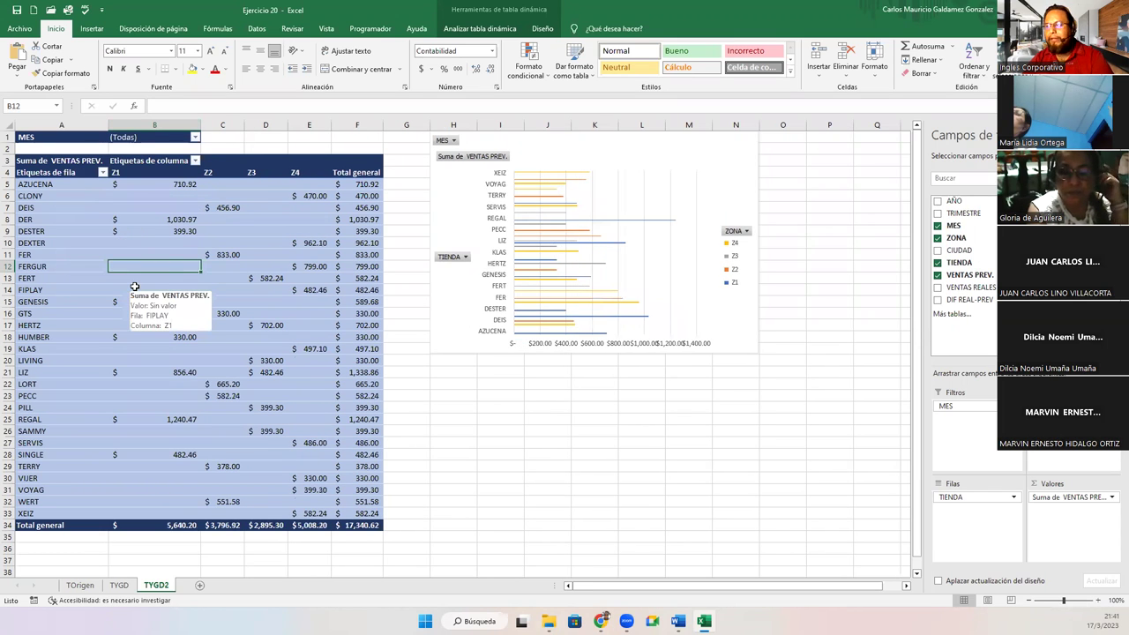
pyautogui.click(355, 525)
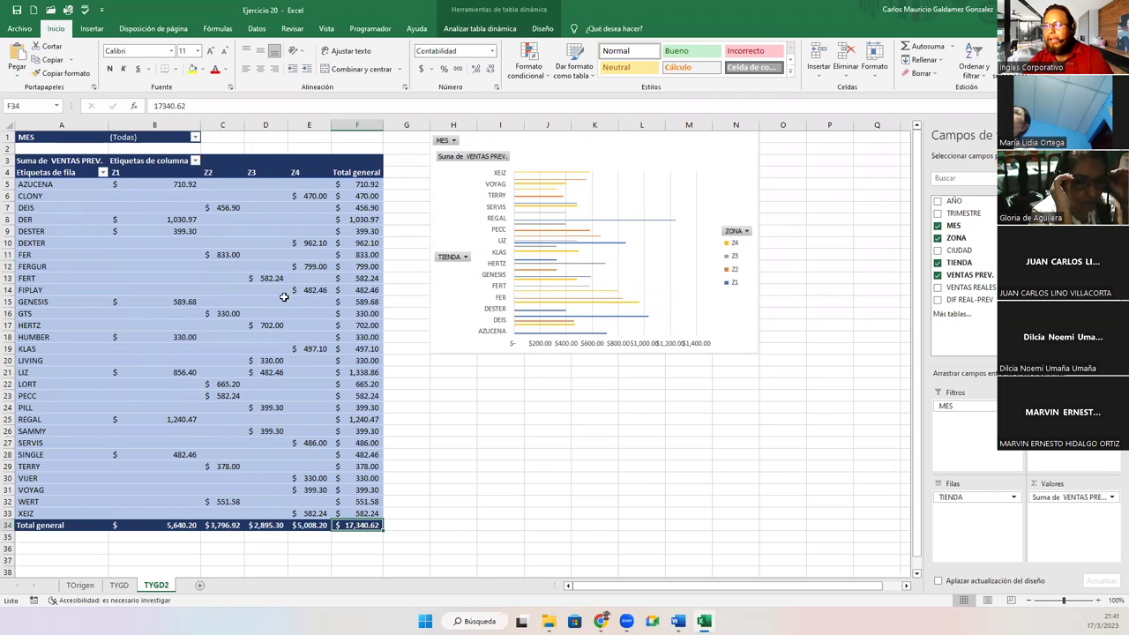
pyautogui.click(150, 230)
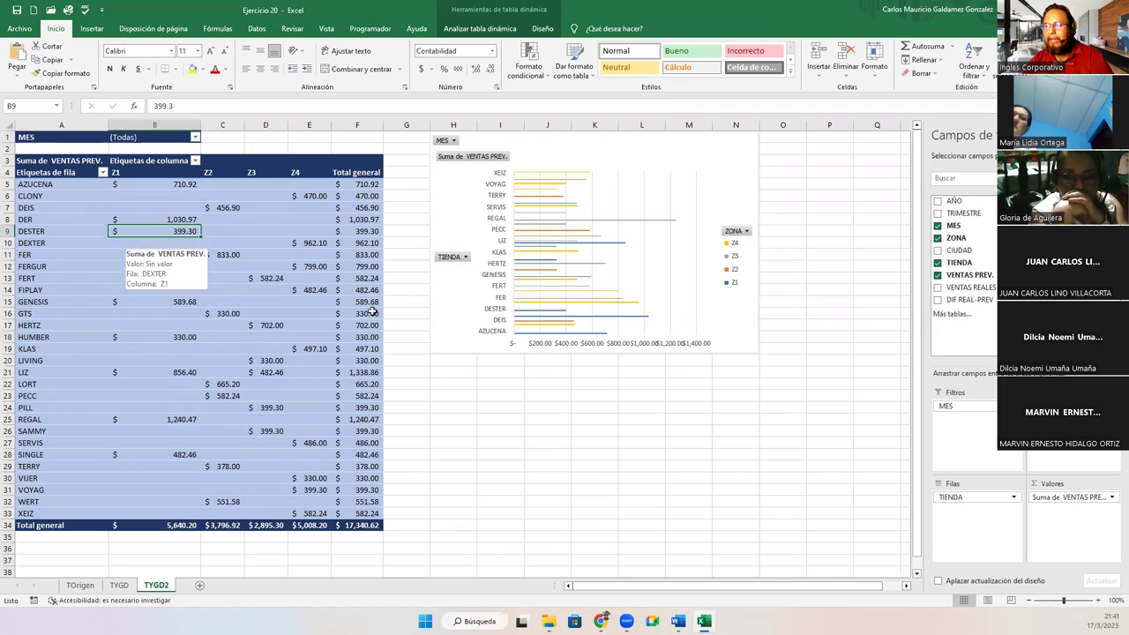
# Enlarge the pivot chart so it extends across to about column Q and down to about row 32.
pyautogui.click(568, 148)
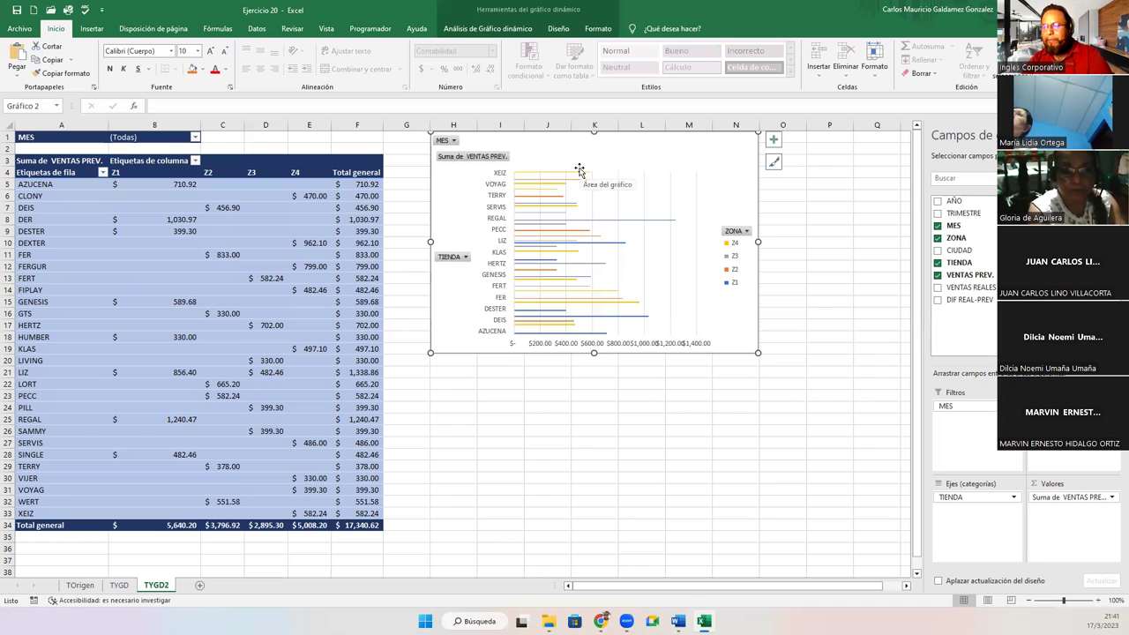
pyautogui.click(558, 29)
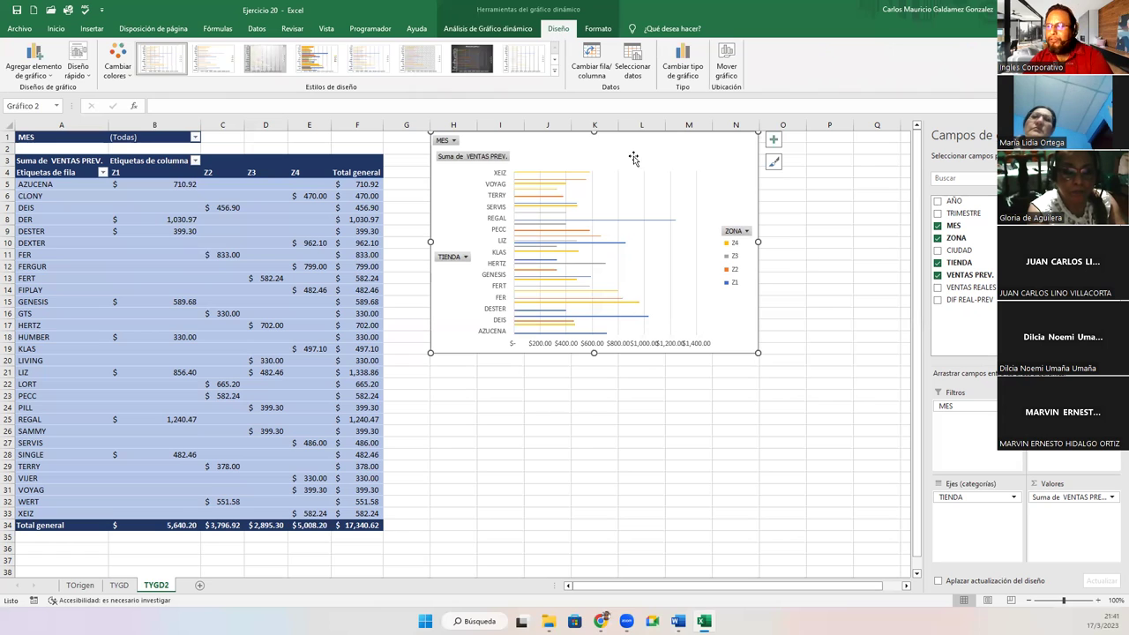
pyautogui.moveTo(757, 353); pyautogui.dragTo(878, 500)
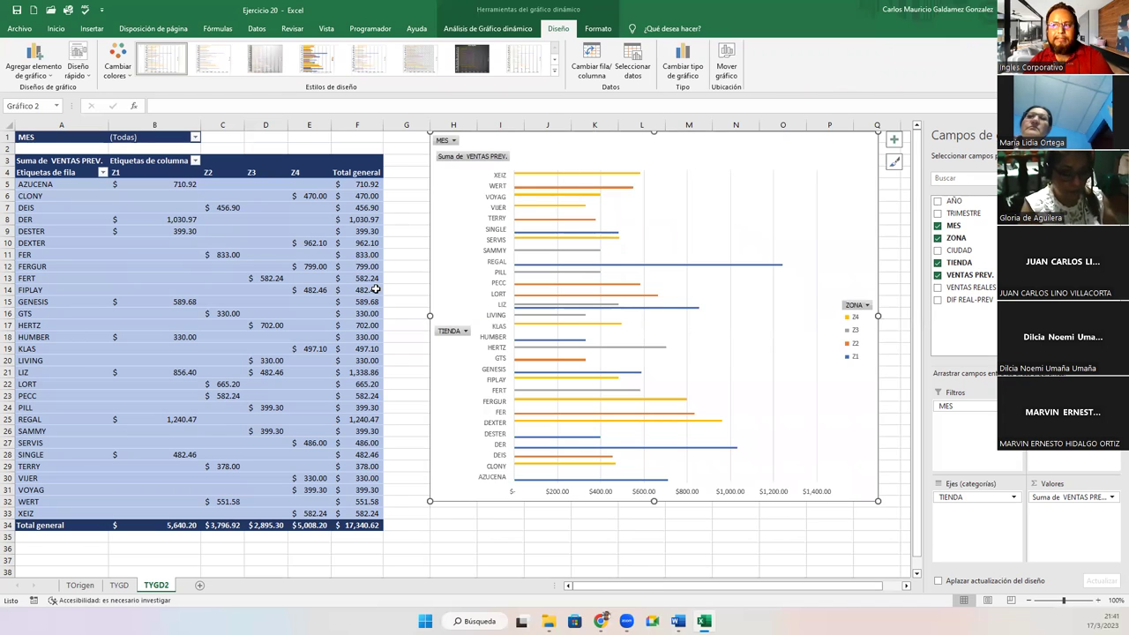
# Apply the quick layout Diseño 9 to the pivot chart.
pyautogui.click(79, 76)
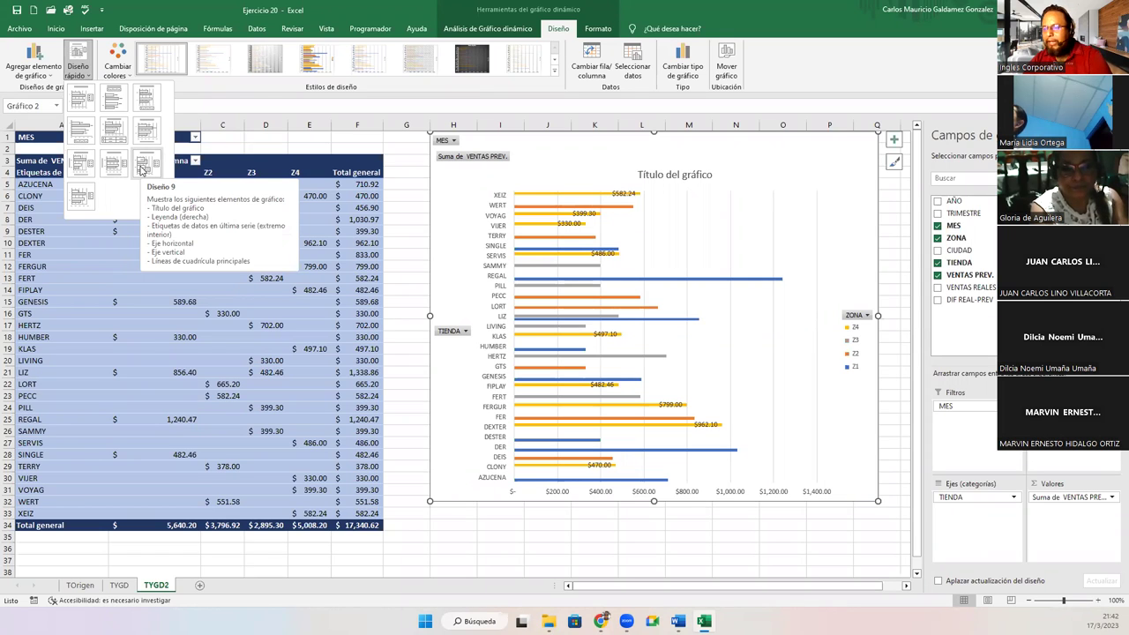
pyautogui.click(142, 170)
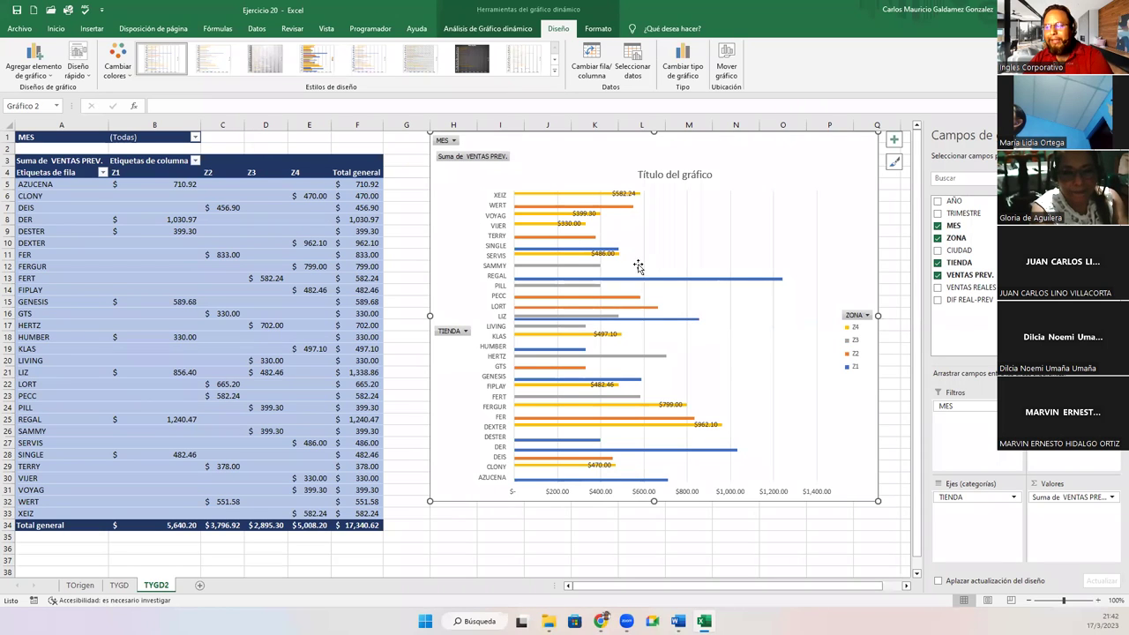
pyautogui.moveTo(574, 257)
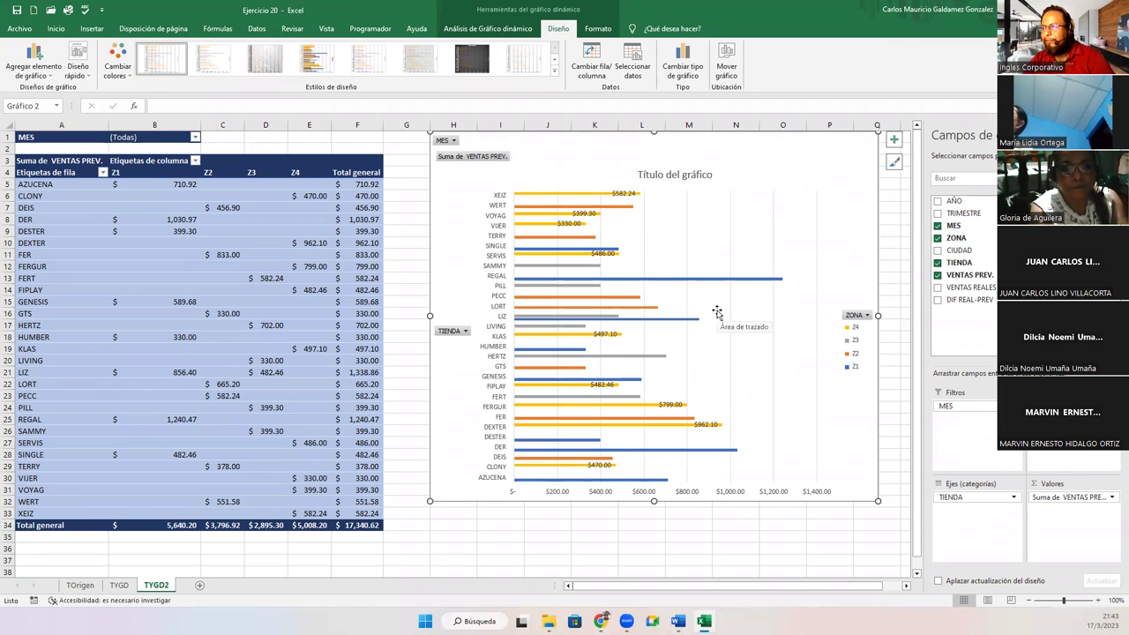
# Try the pivot chart without a title and undo the title removal.
pyautogui.click(52, 78)
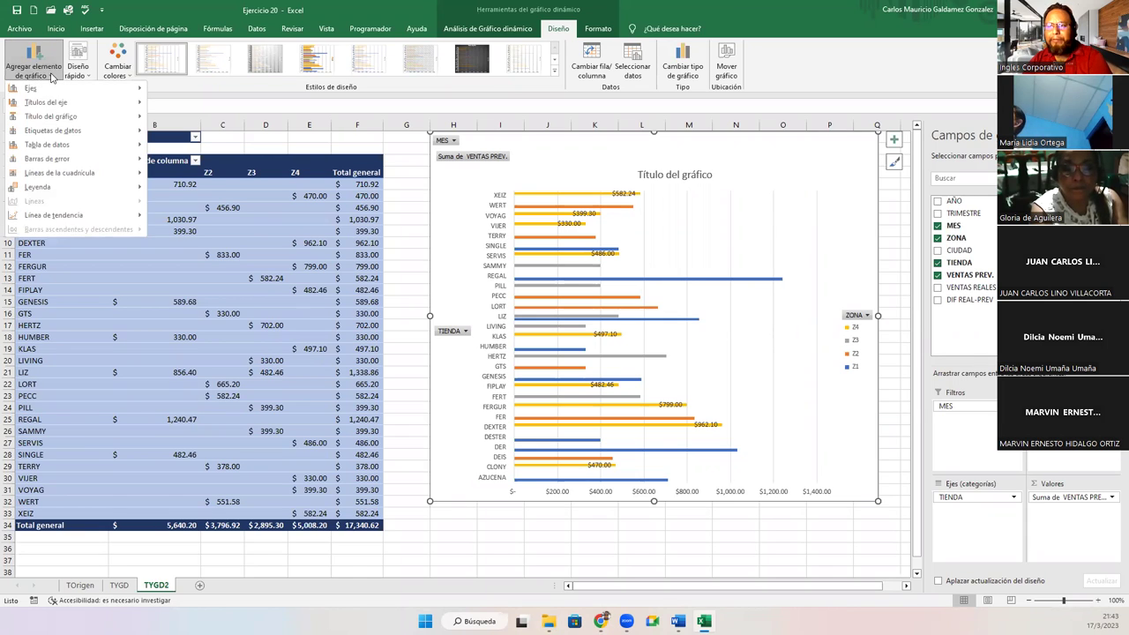
pyautogui.moveTo(101, 121)
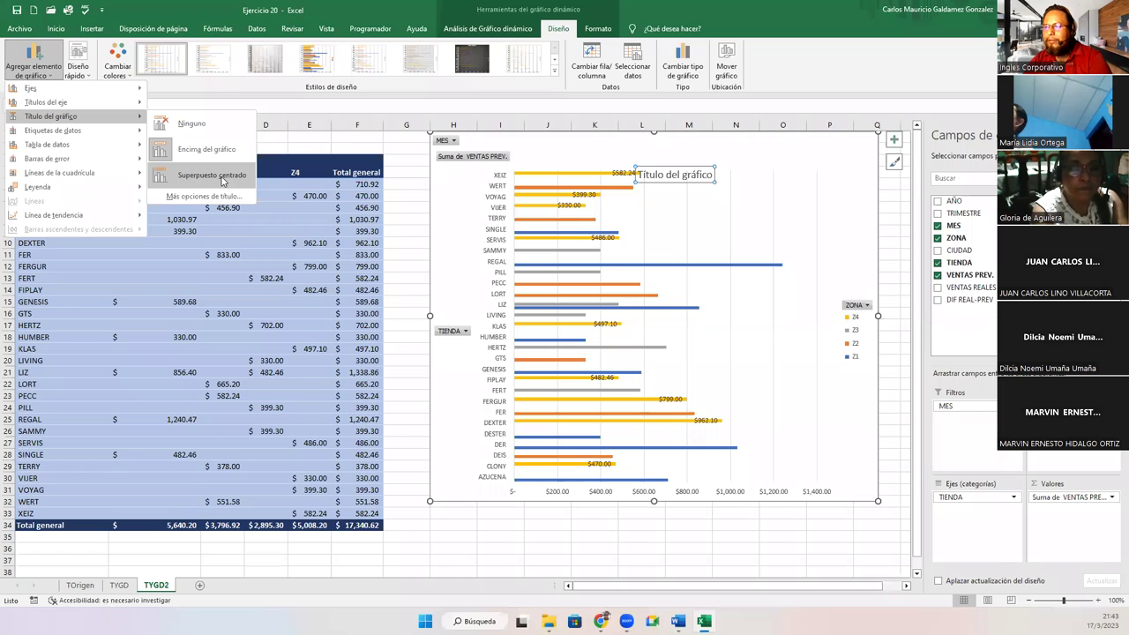
pyautogui.click(193, 126)
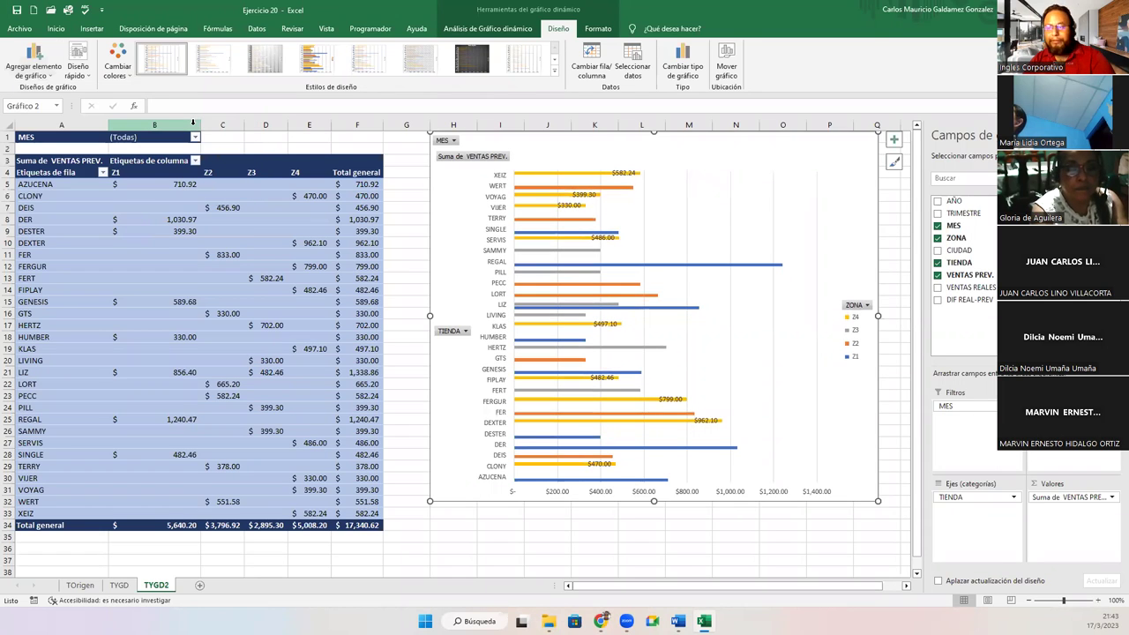
pyautogui.hotkey('ctrl', 'z')
# Set the pivot chart's data labels to Ninguna, and check XEIZ's Z4 value in the table against its bar.
pyautogui.click(33, 63)
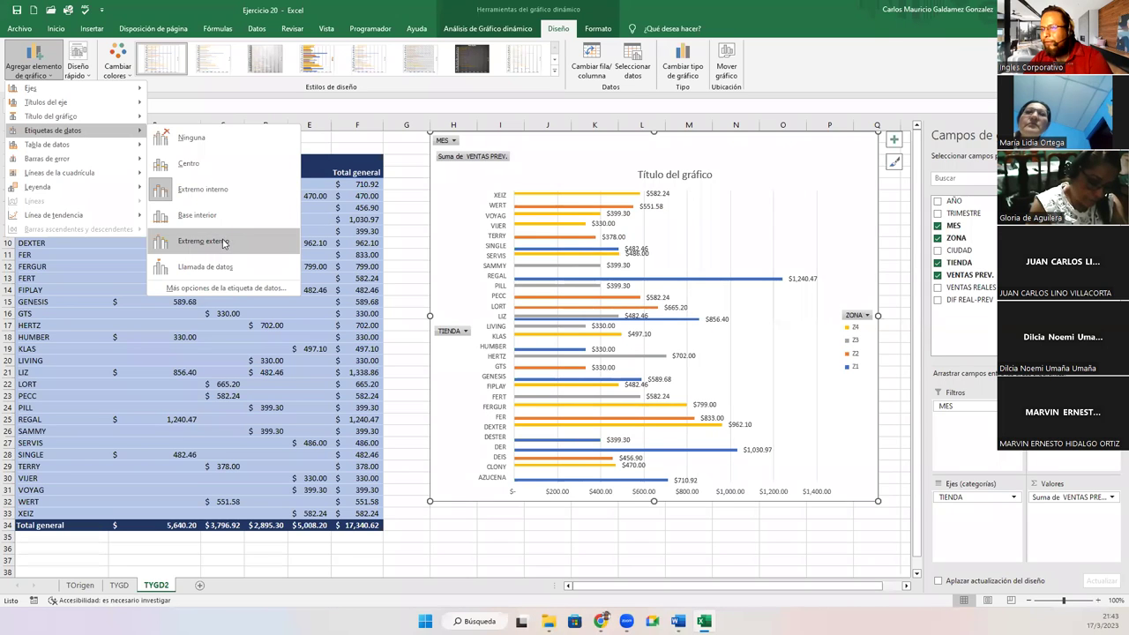
pyautogui.click(194, 141)
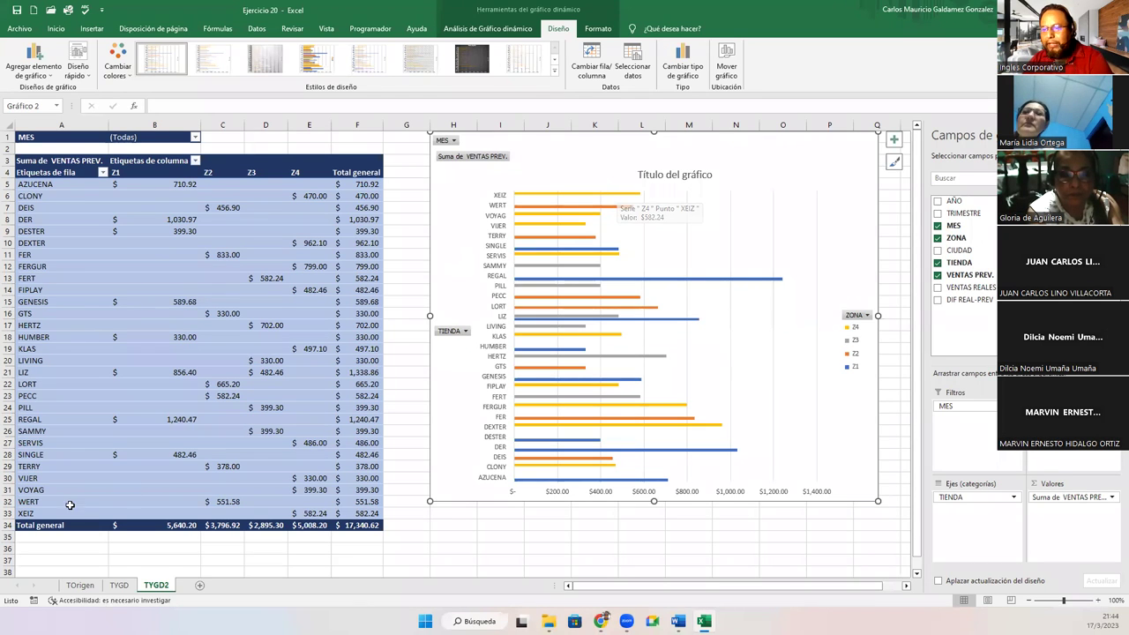
pyautogui.click(296, 513)
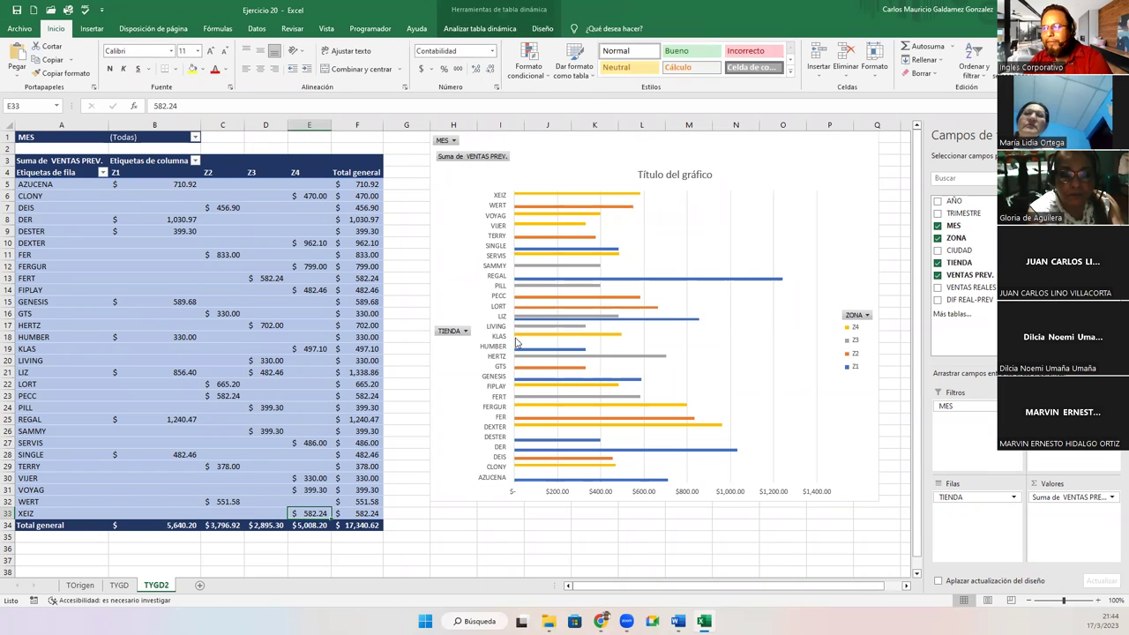
pyautogui.moveTo(557, 196)
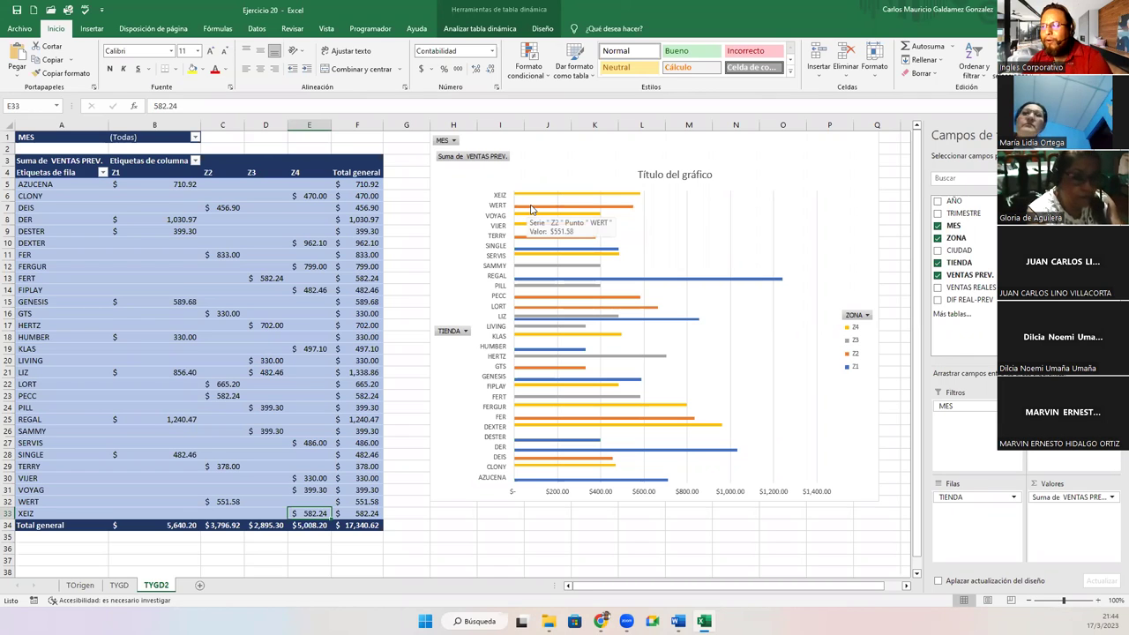
# Check WERT's Z2 value in the table, and apply the dark grey chart style with outlined, glowing bars to the pivot chart.
pyautogui.click(227, 501)
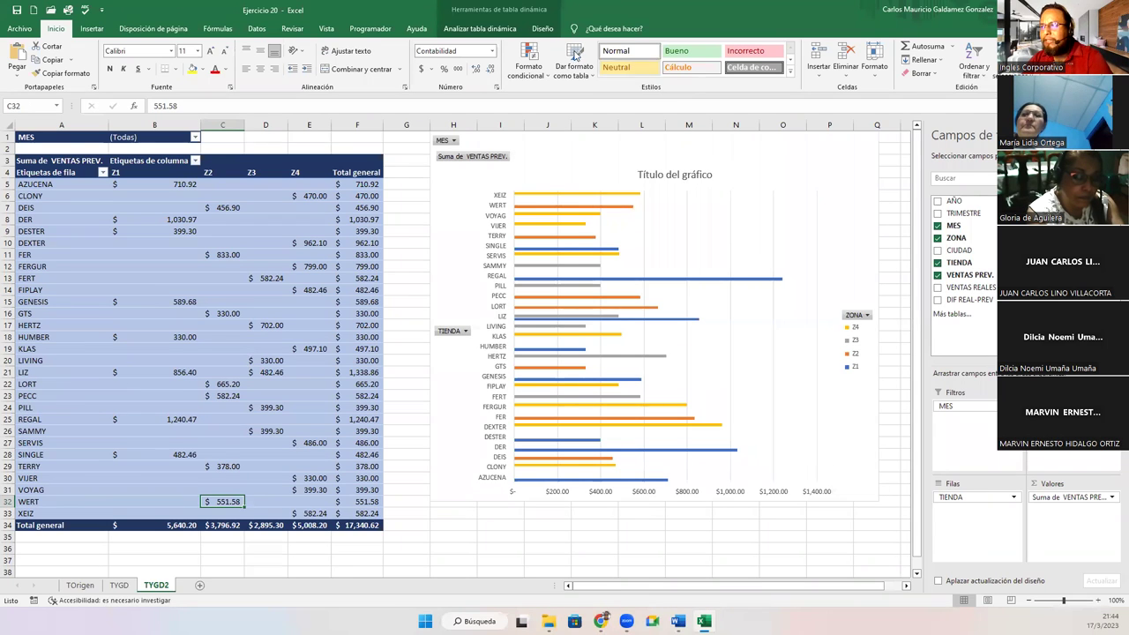
pyautogui.click(552, 29)
pyautogui.click(577, 143)
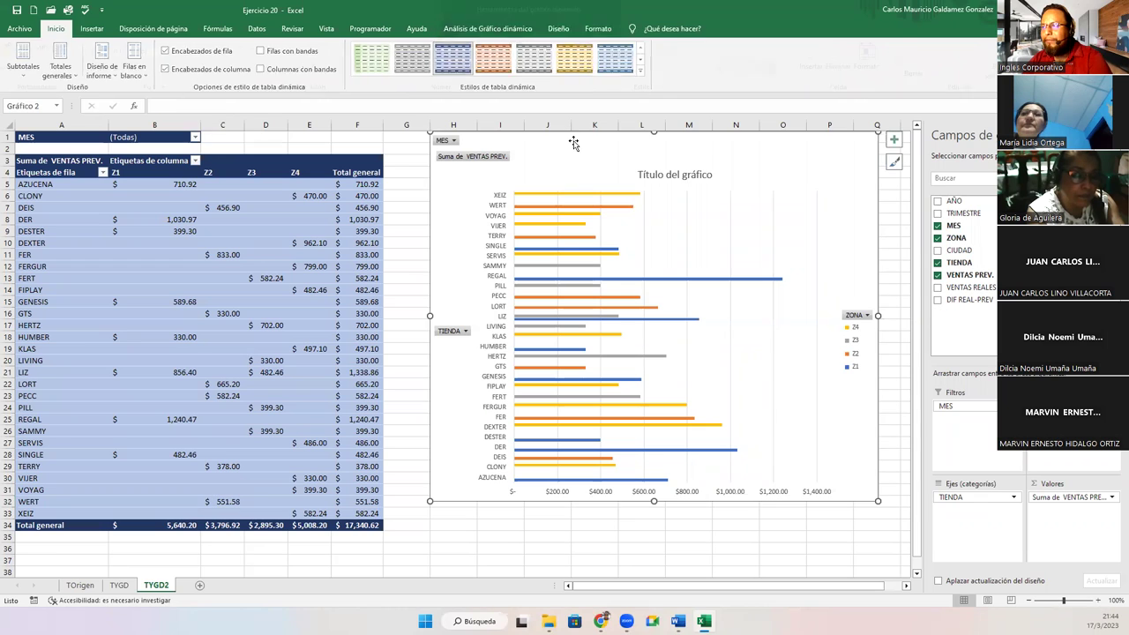
pyautogui.click(557, 29)
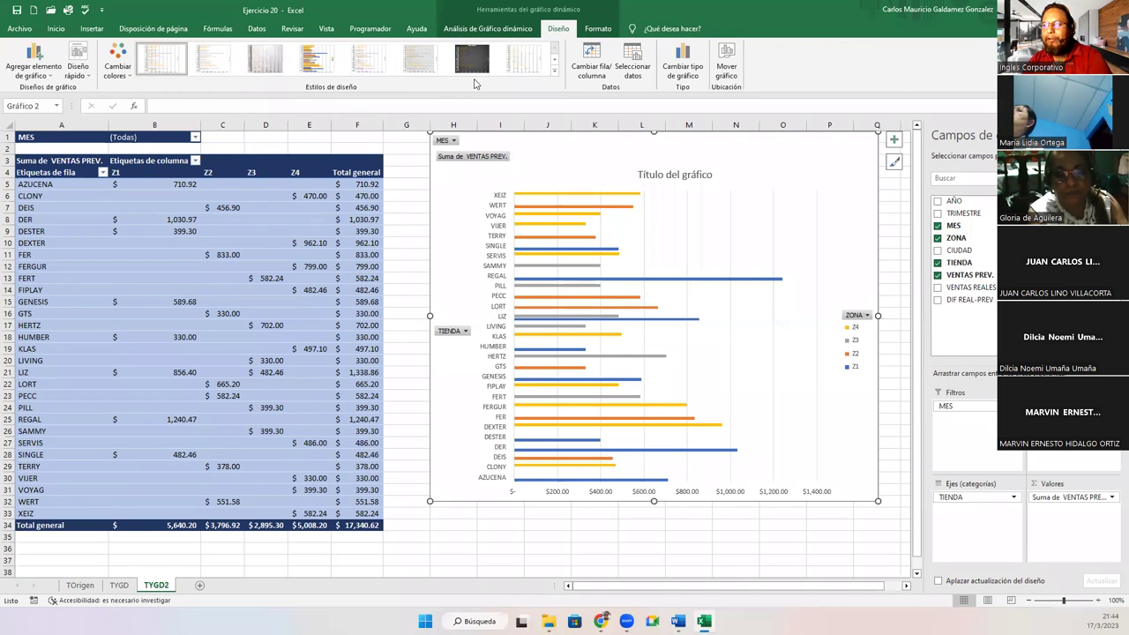
pyautogui.click(555, 73)
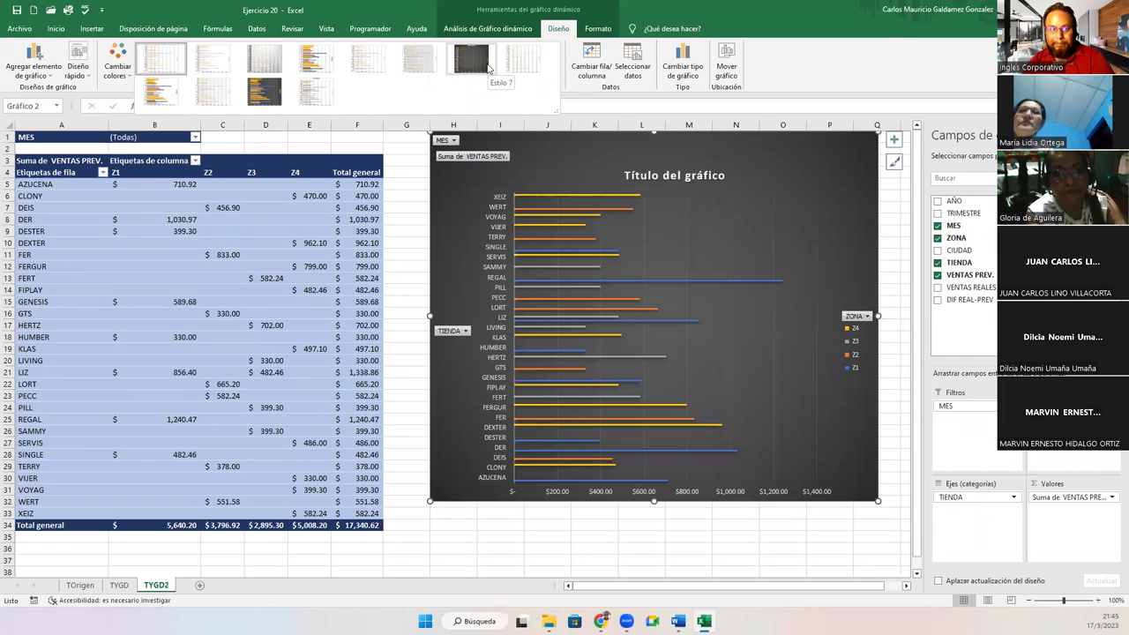
pyautogui.click(264, 97)
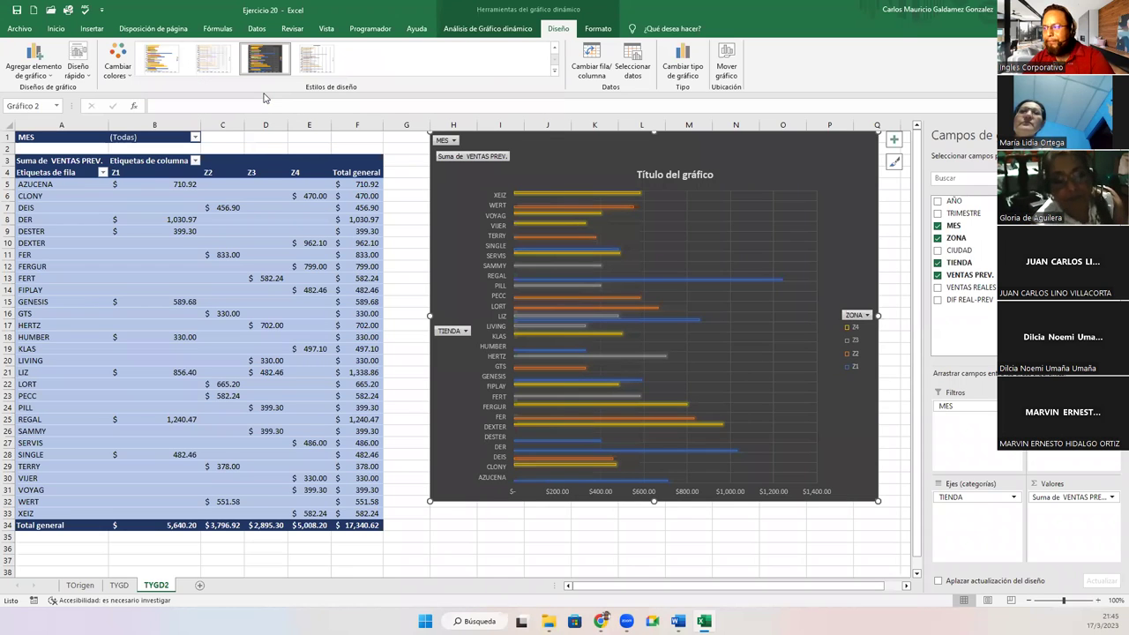
# Keep the pivot chart's title above the chart and change its text to VENTAS DE TIENDA POR ZONA.
pyautogui.click(661, 176)
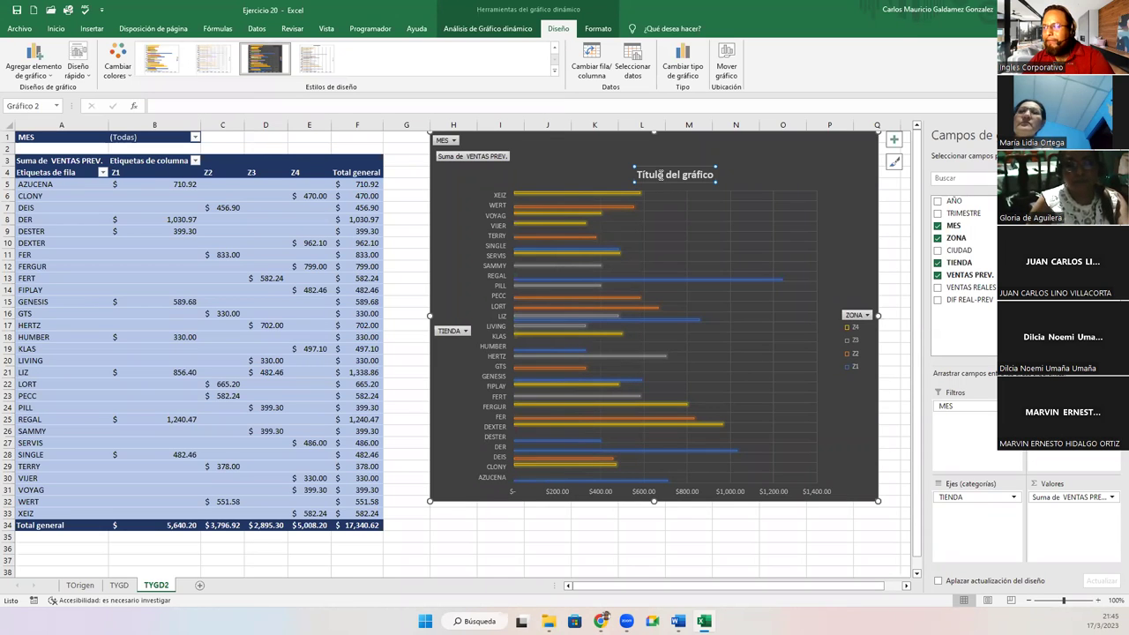
pyautogui.click(35, 71)
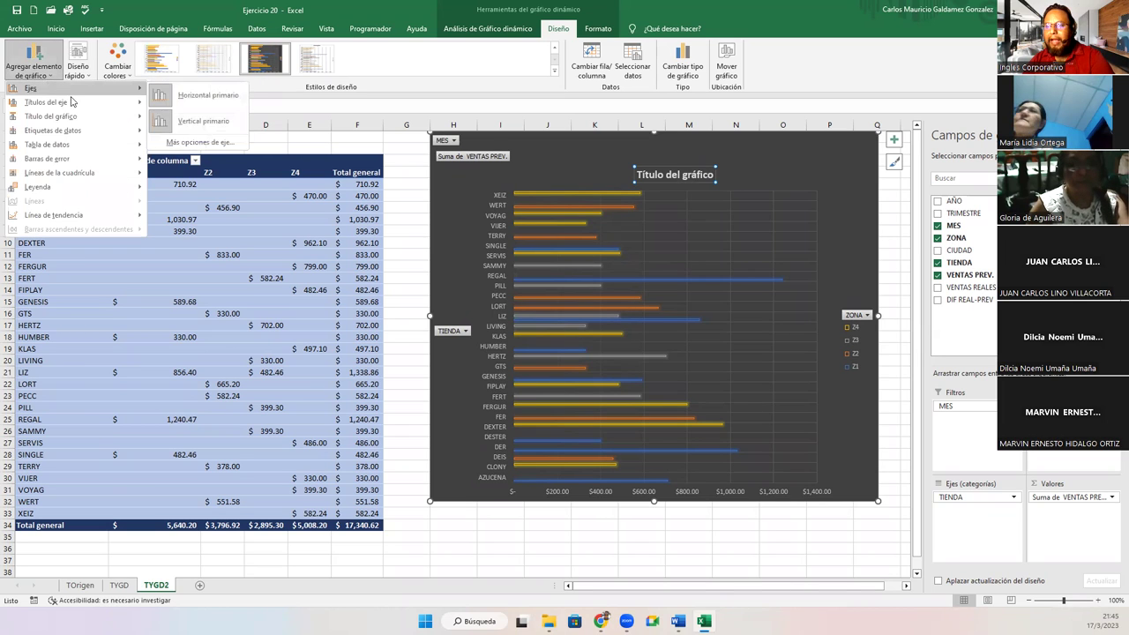
pyautogui.moveTo(78, 103)
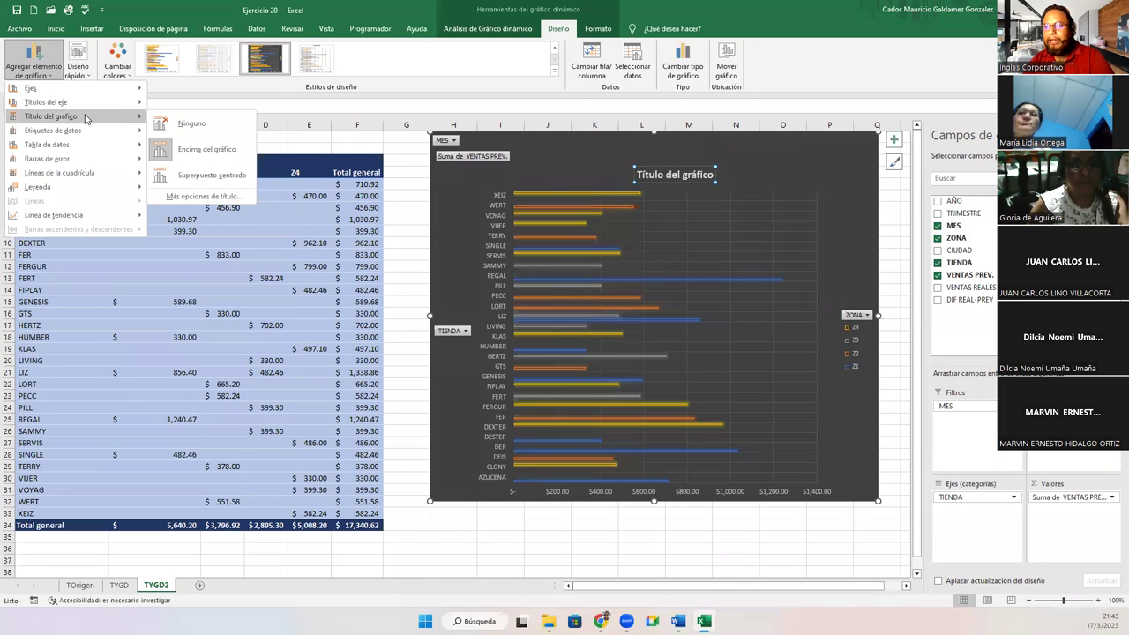
pyautogui.click(209, 148)
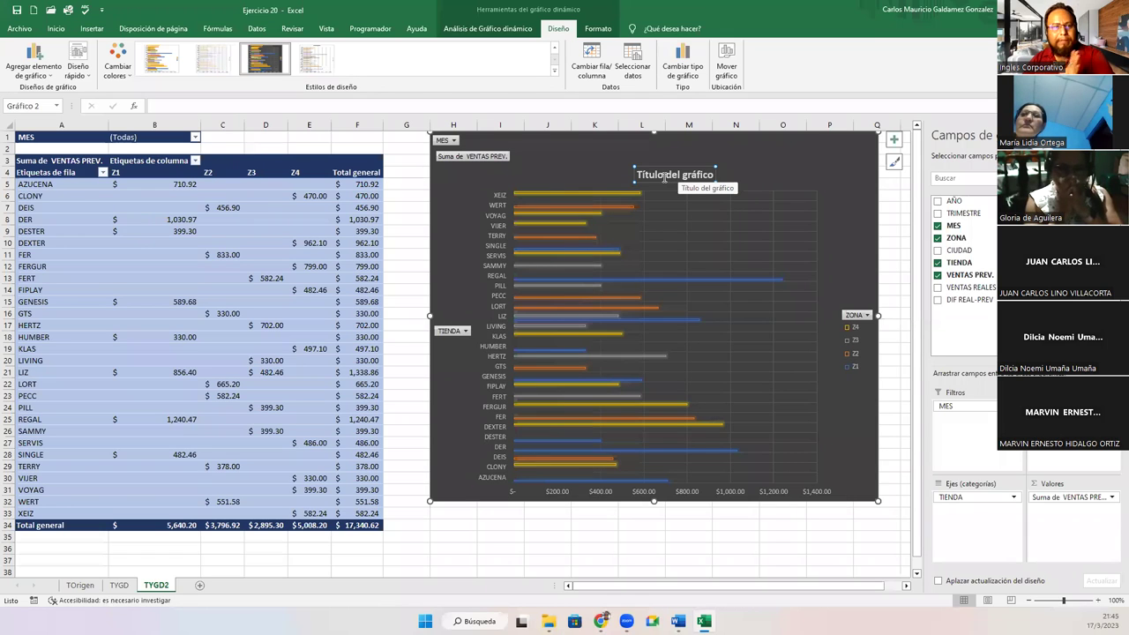
pyautogui.tripleClick(663, 175)
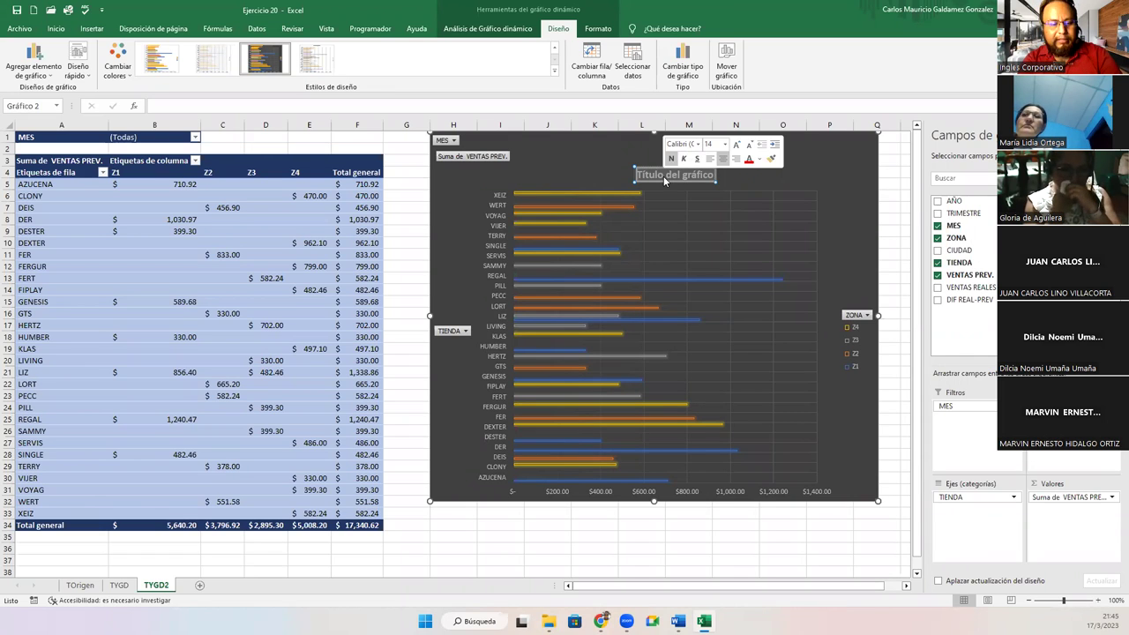
pyautogui.write('VENTAS D')
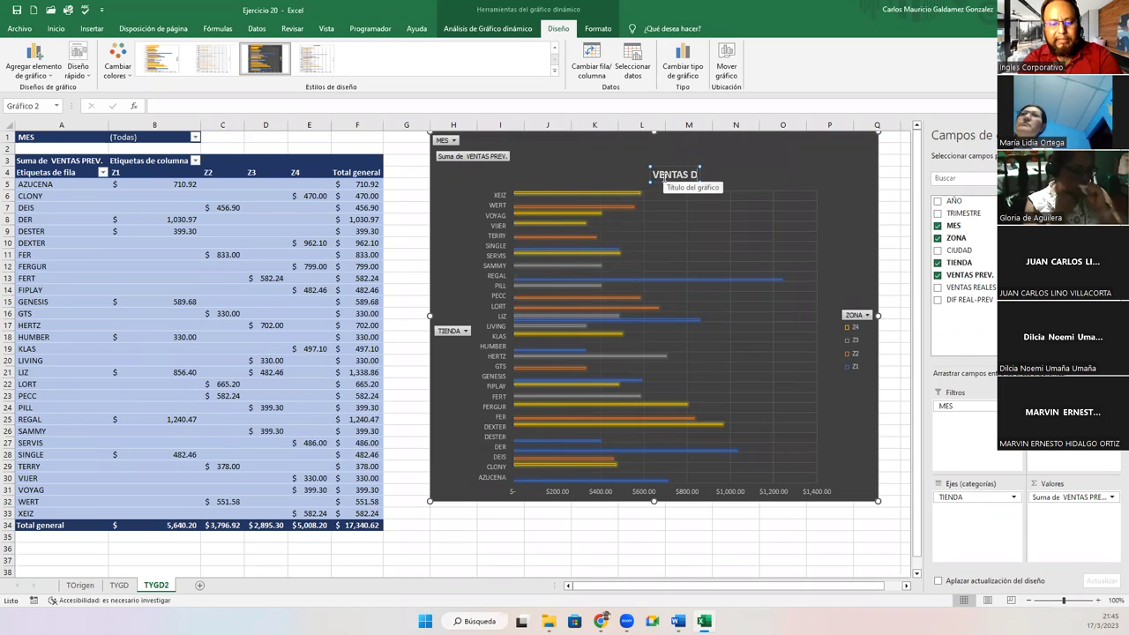
pyautogui.write('E TIENDA POR ZONA')
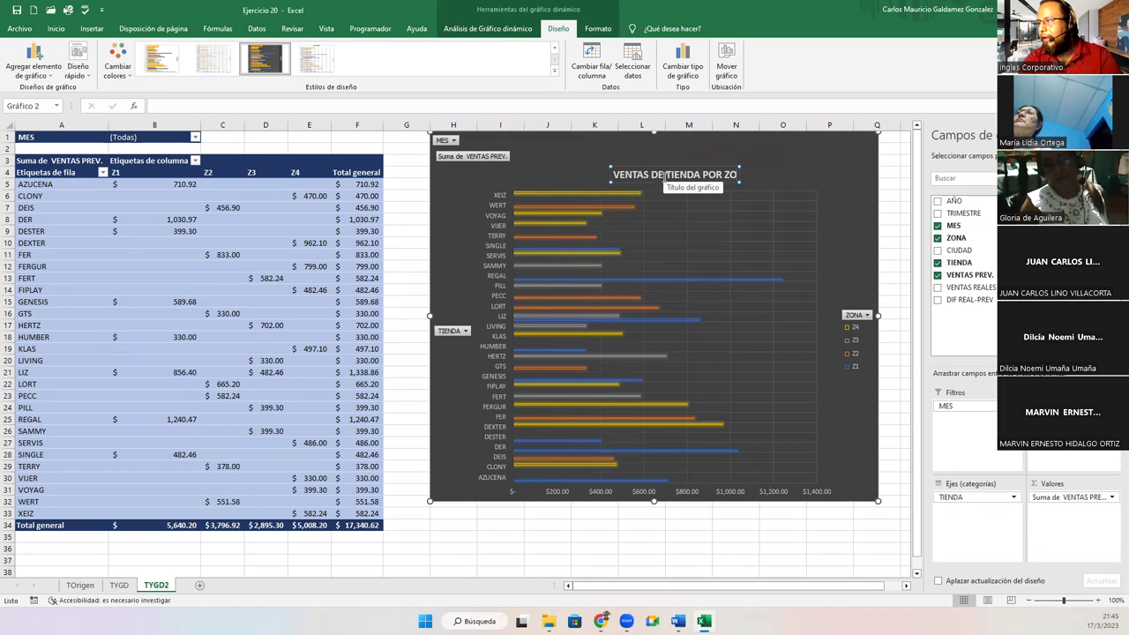
pyautogui.click(833, 219)
# Move the pivot chart's title slightly up, leaving more space above the bars.
pyautogui.click(616, 174)
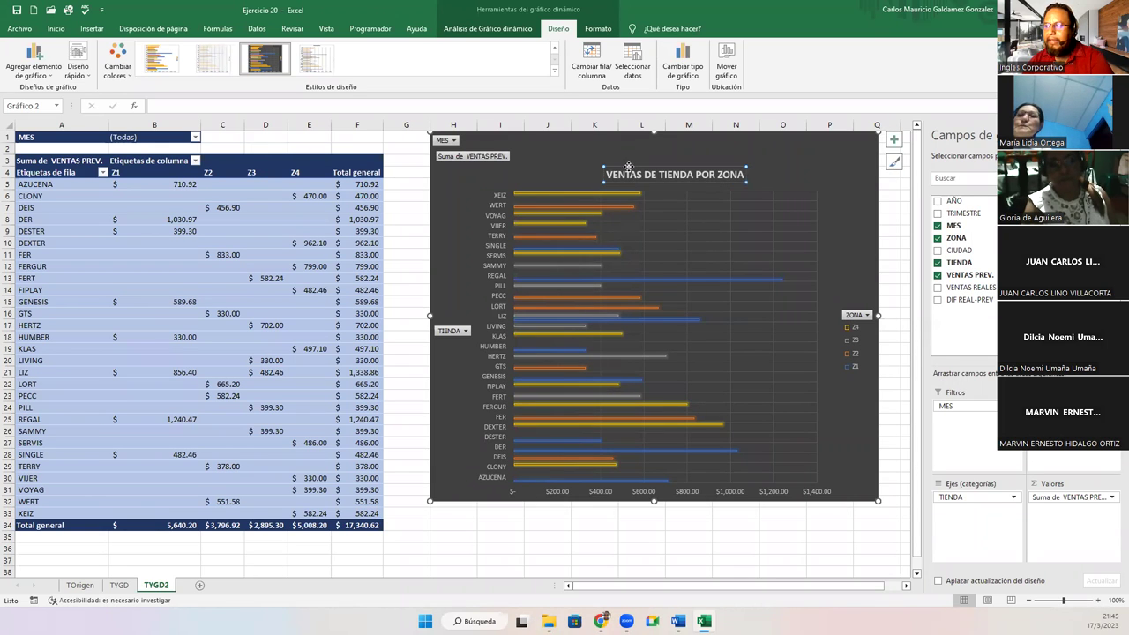
pyautogui.moveTo(621, 156); pyautogui.dragTo(613, 145)
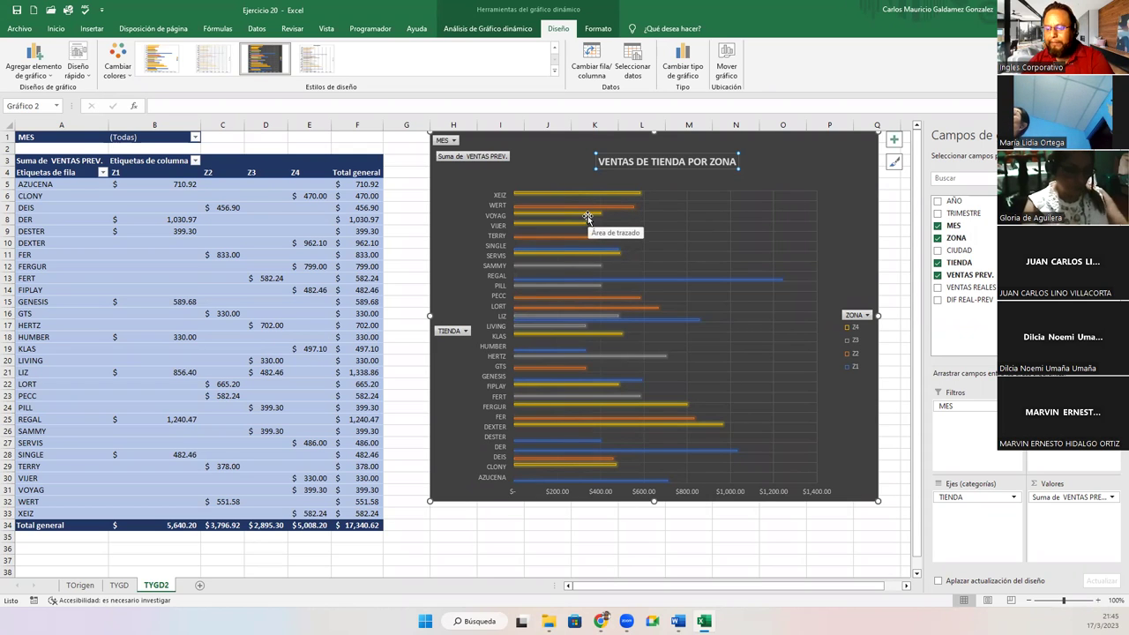
pyautogui.press('Escape')
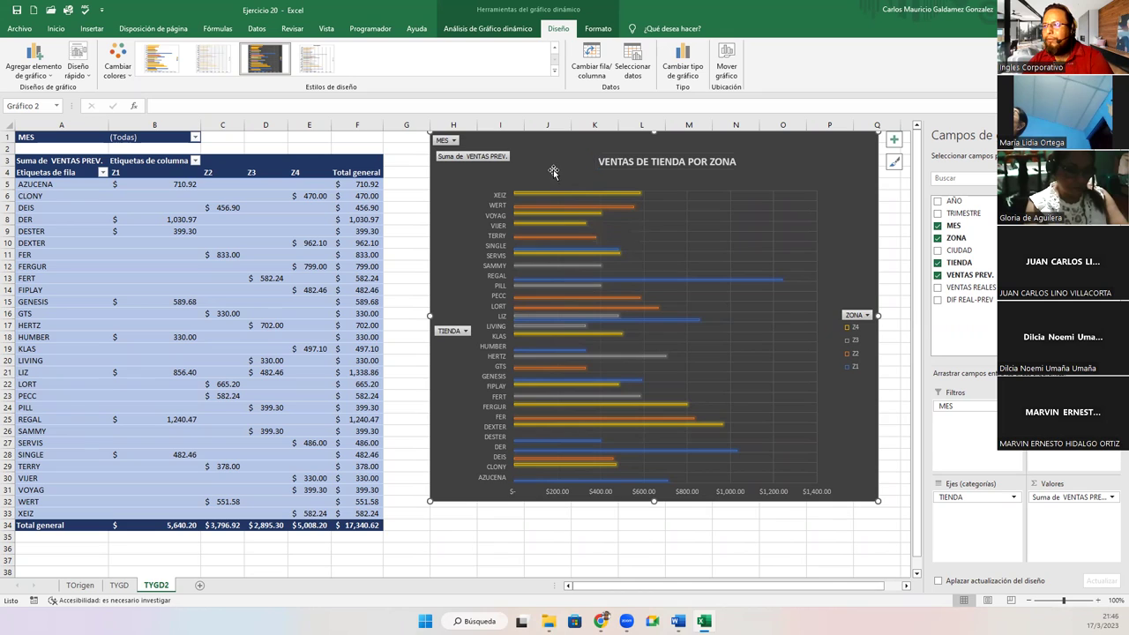
# Try the second multicolour palette on the pivot chart and restore the first multicolour palette.
pyautogui.click(117, 75)
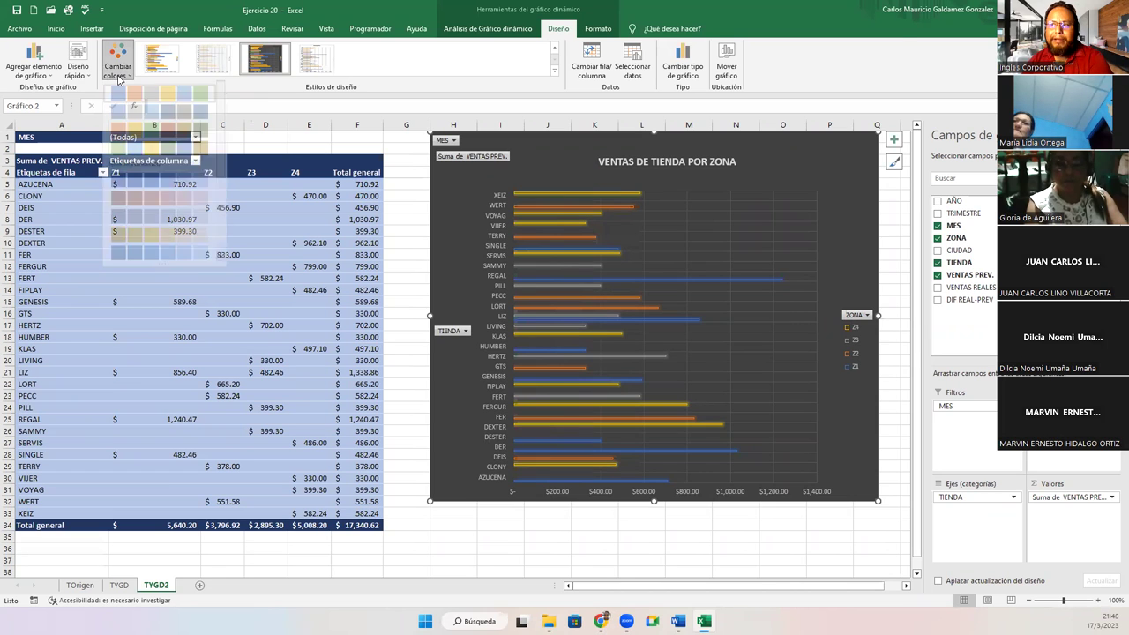
pyautogui.click(134, 125)
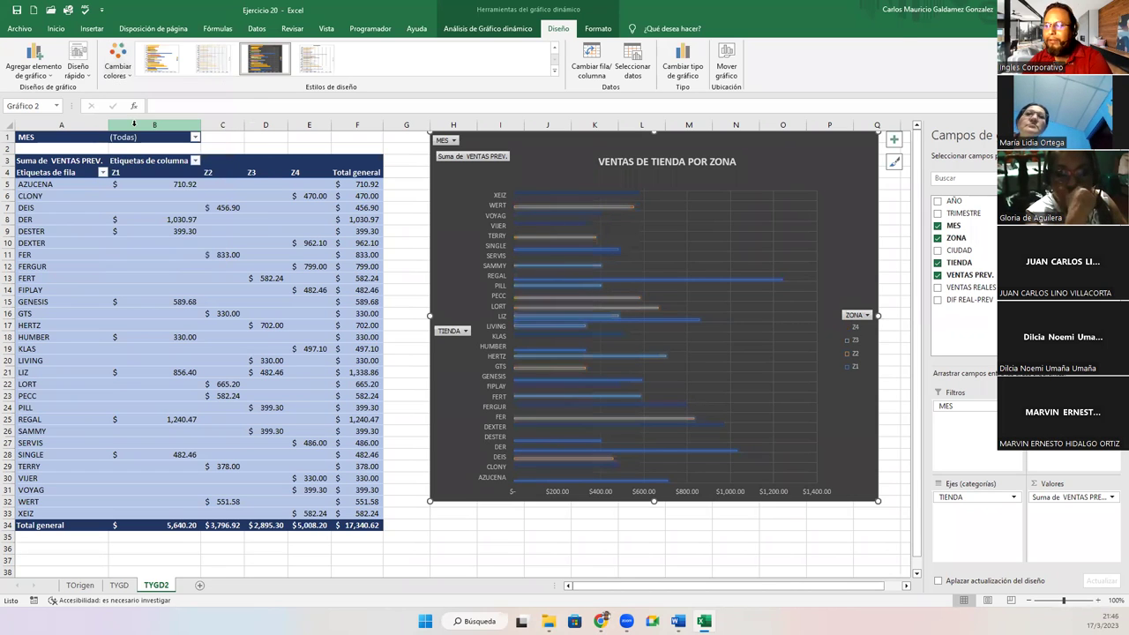
pyautogui.click(117, 69)
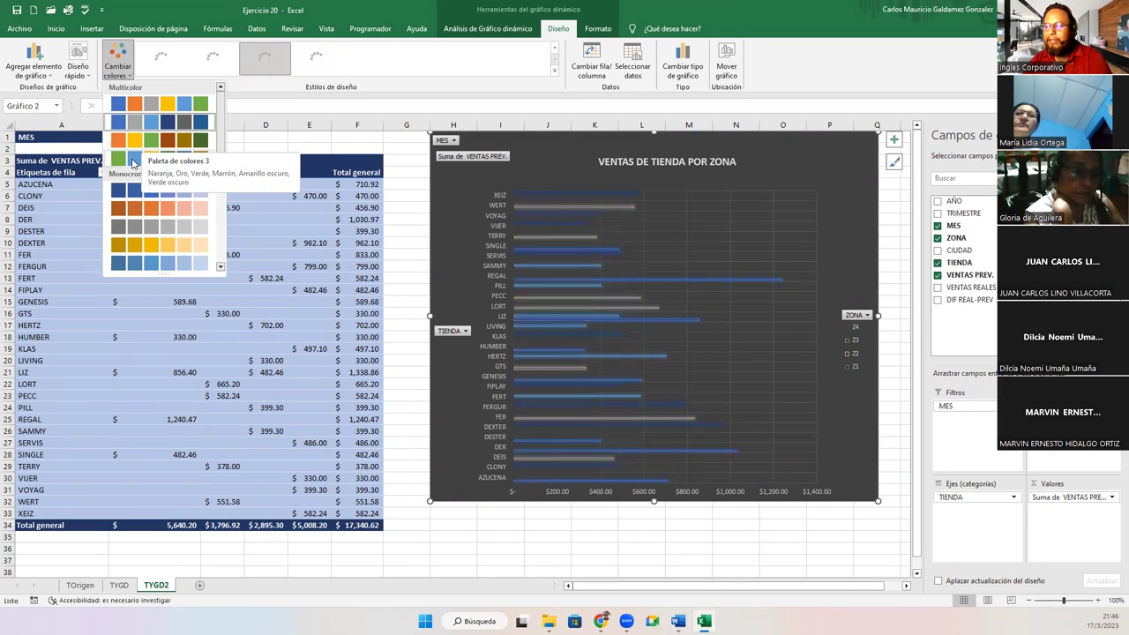
pyautogui.click(133, 106)
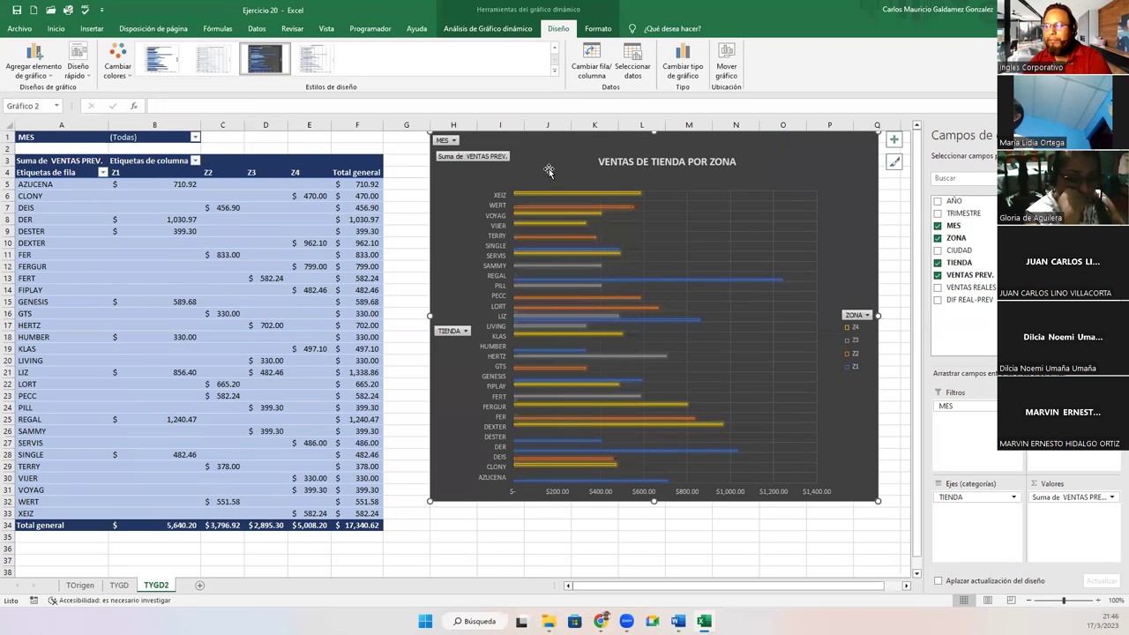
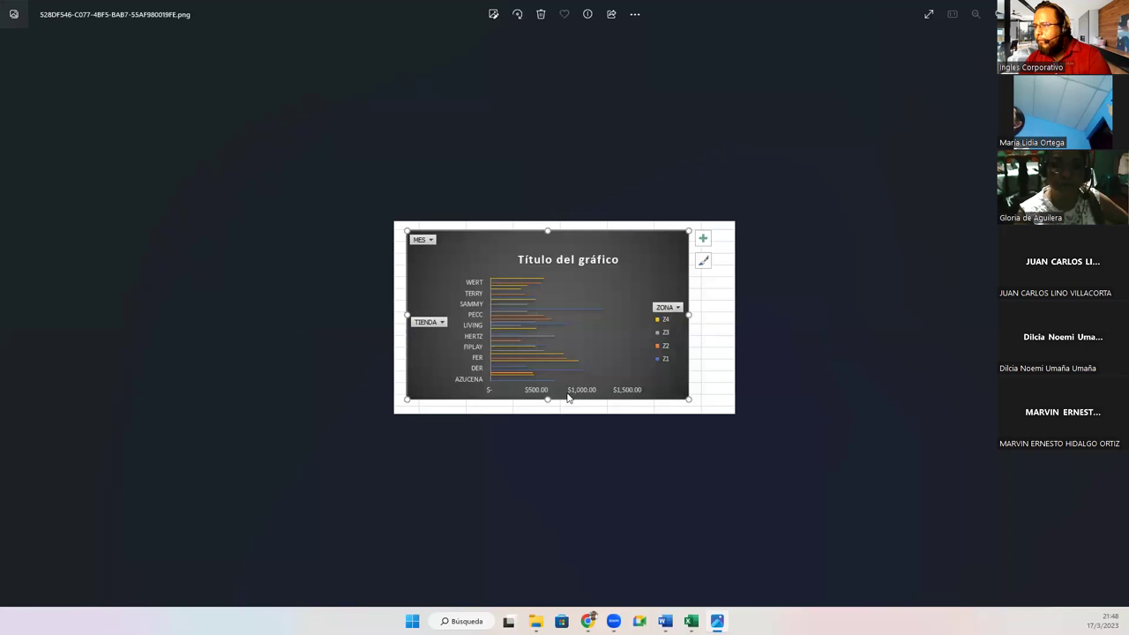
# Enlarge the chart screenshot in the image viewer, compare it with the Excel pivot chart, and close the image.
pyautogui.scroll(3, 622, 419)
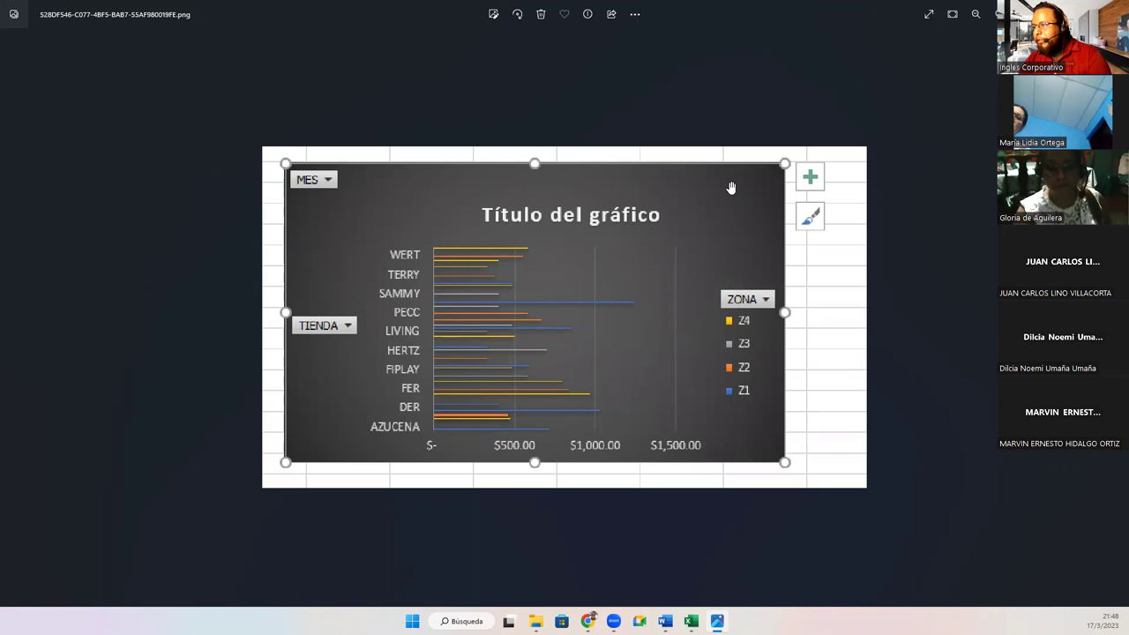
pyautogui.hotkey('alt', 'Tab')
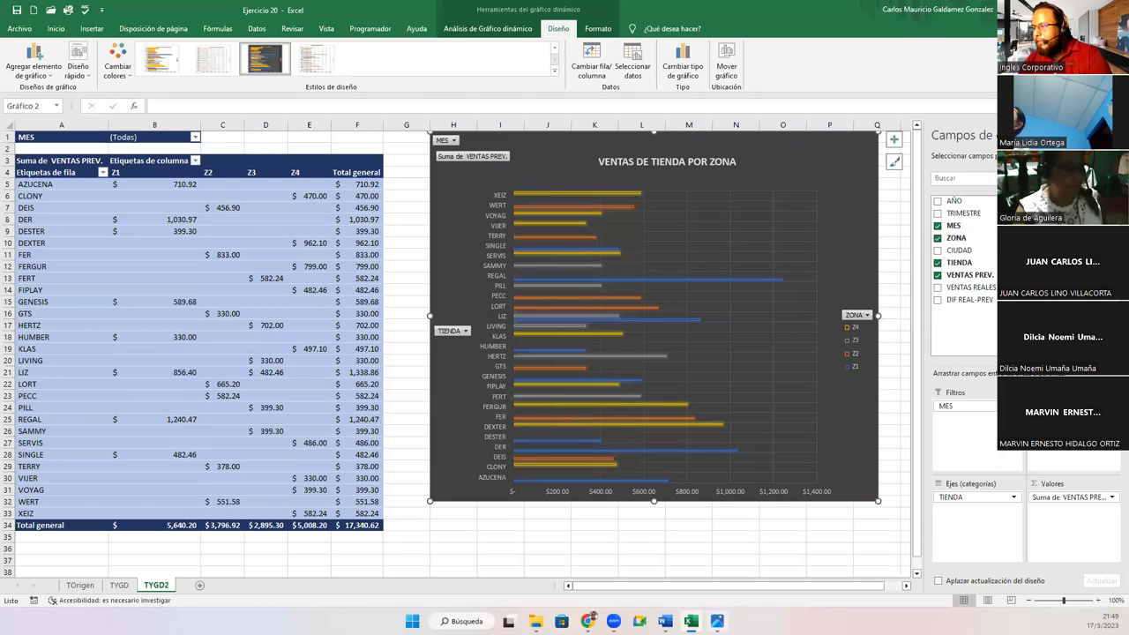
pyautogui.click(717, 621)
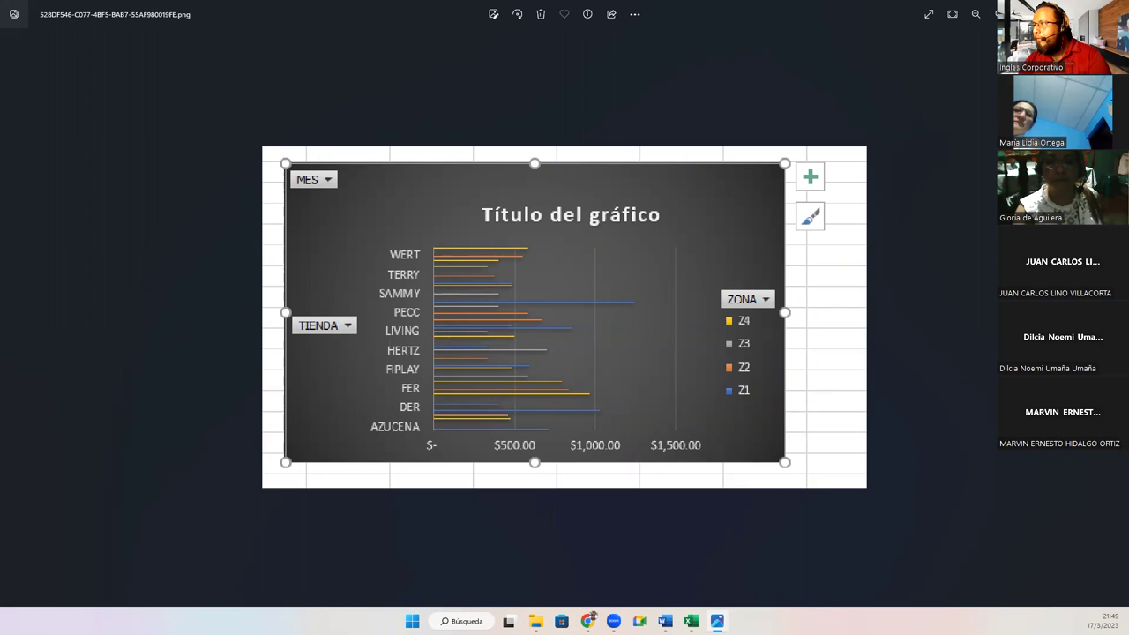
pyautogui.hotkey('alt', 'F4')
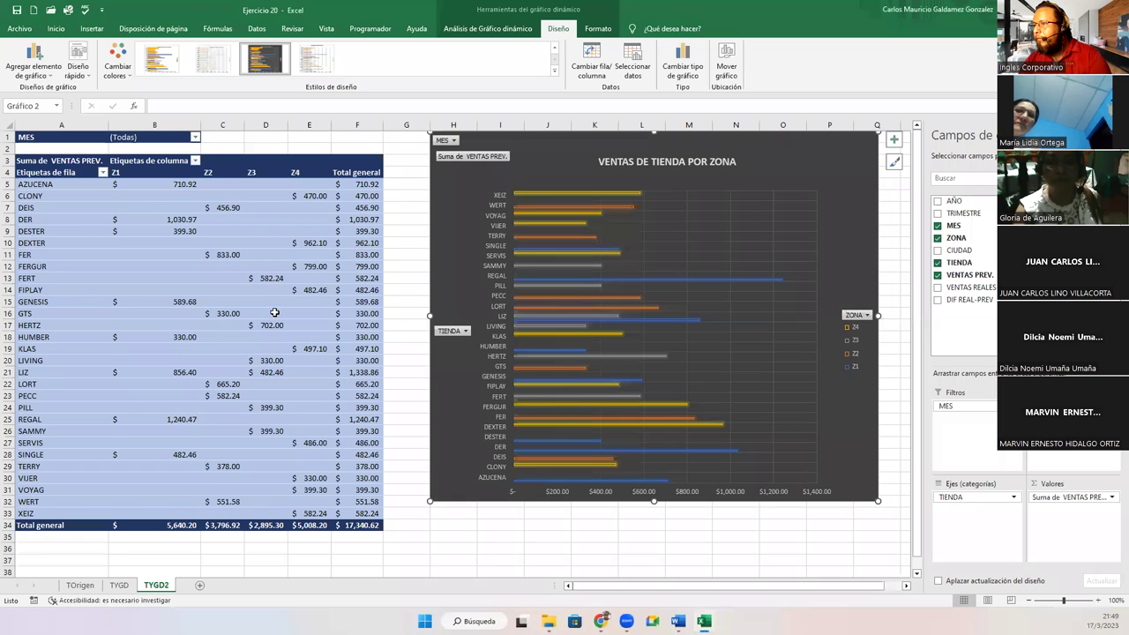
# Review the TRIMESTRE values in B2:B94 of the TOrigen sheet, and return to the TYGD2 sheet.
pyautogui.click(84, 588)
pyautogui.scroll(-20, 175, 421)
pyautogui.scroll(20, 68, 360)
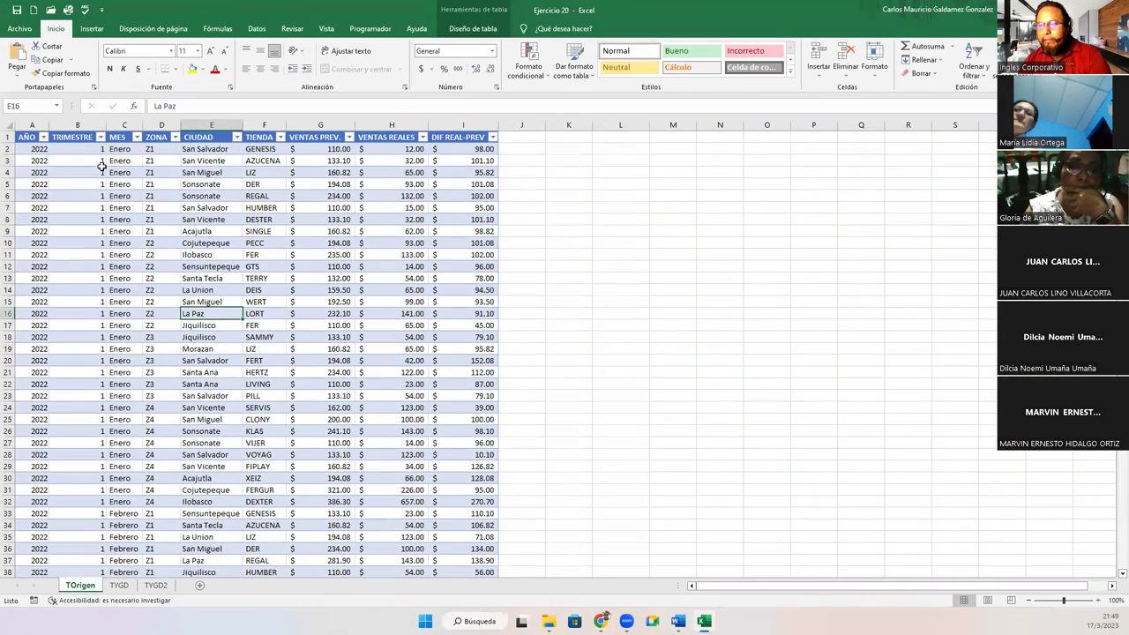
pyautogui.moveTo(74, 148); pyautogui.dragTo(84, 537)
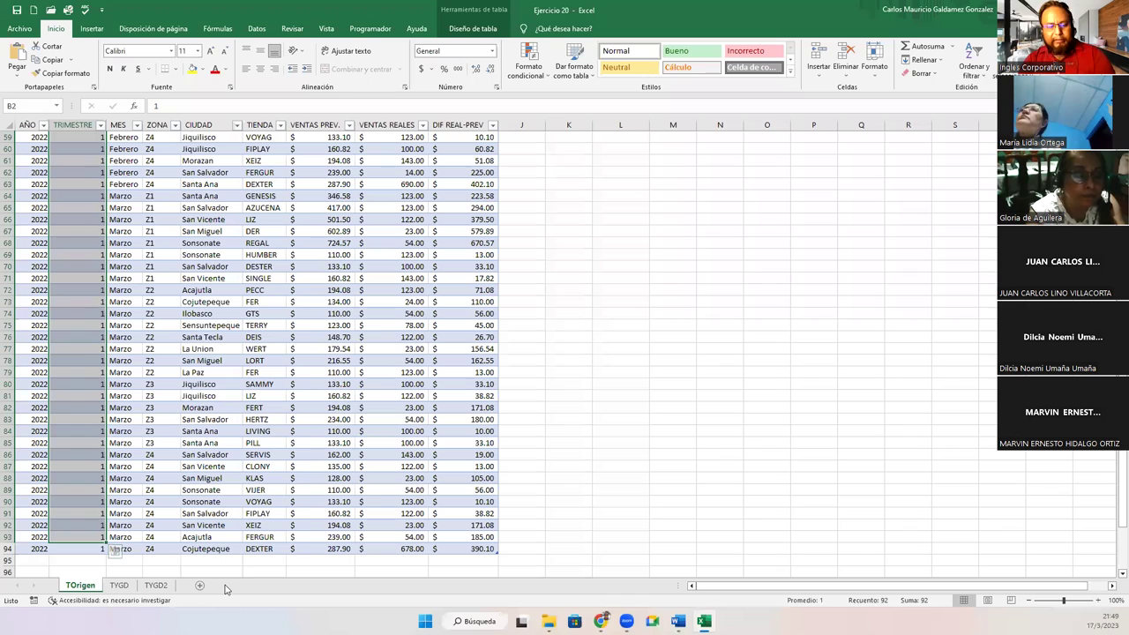
pyautogui.hotkey('shift', 'Down')
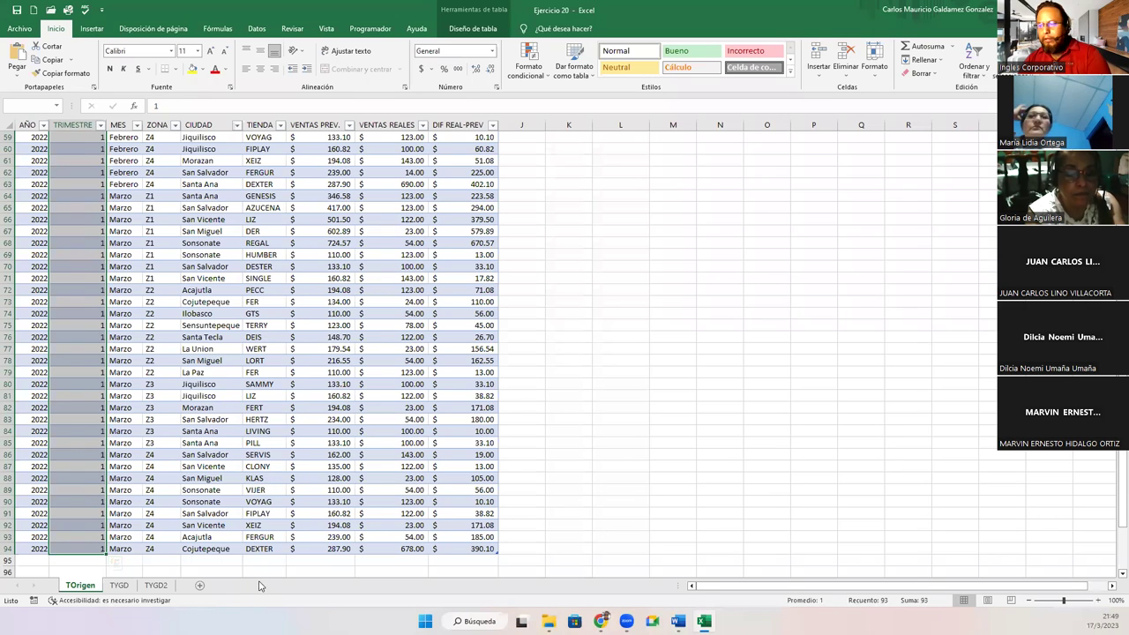
pyautogui.click(122, 586)
pyautogui.click(157, 585)
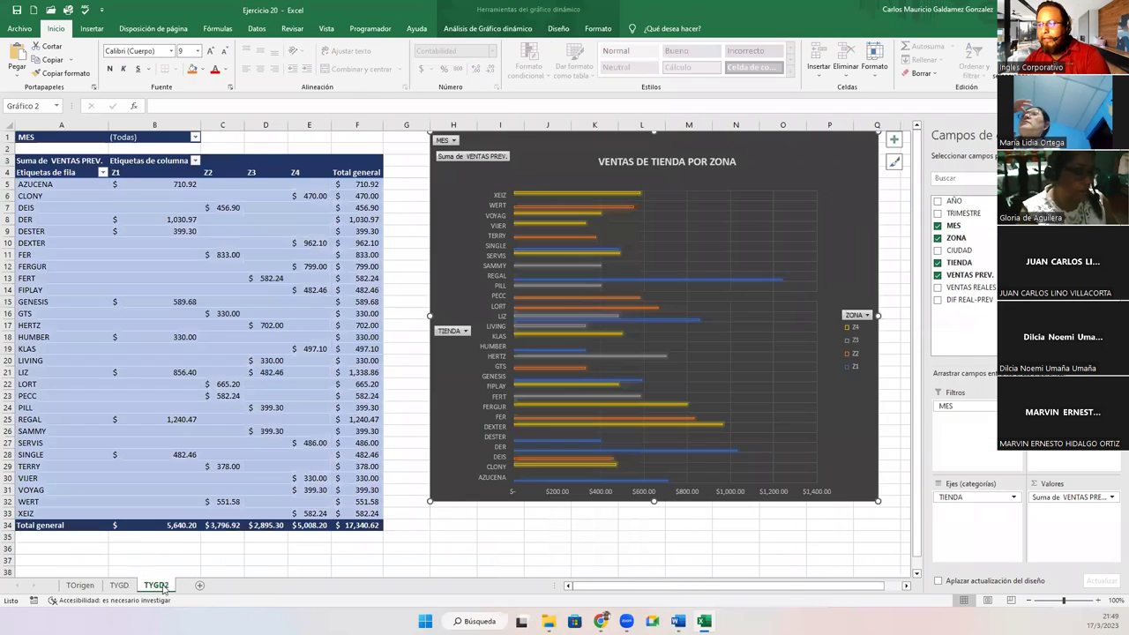
# Examine the pivot table's analysis options and its active field name from the GENESIS Z1 value.
pyautogui.click(137, 299)
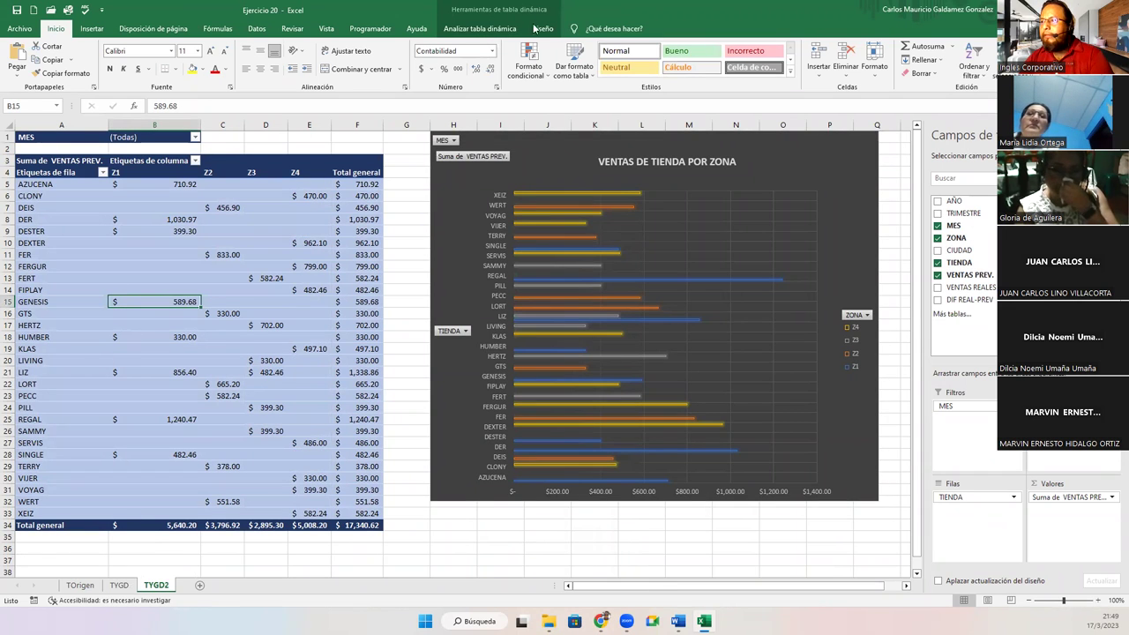
pyautogui.click(482, 29)
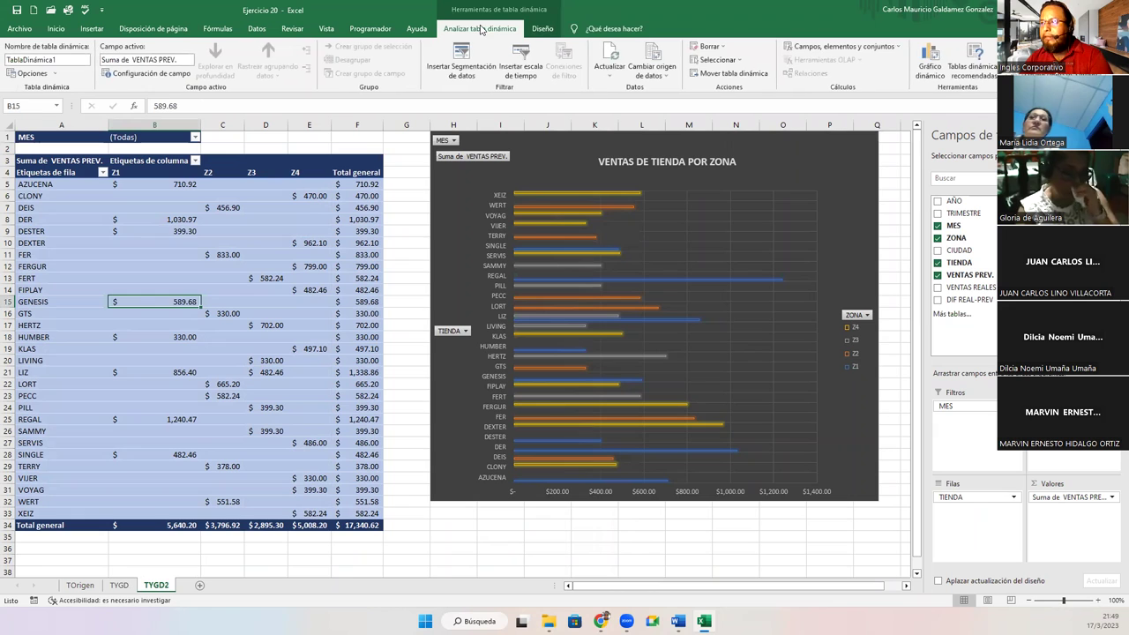
pyautogui.click(152, 60)
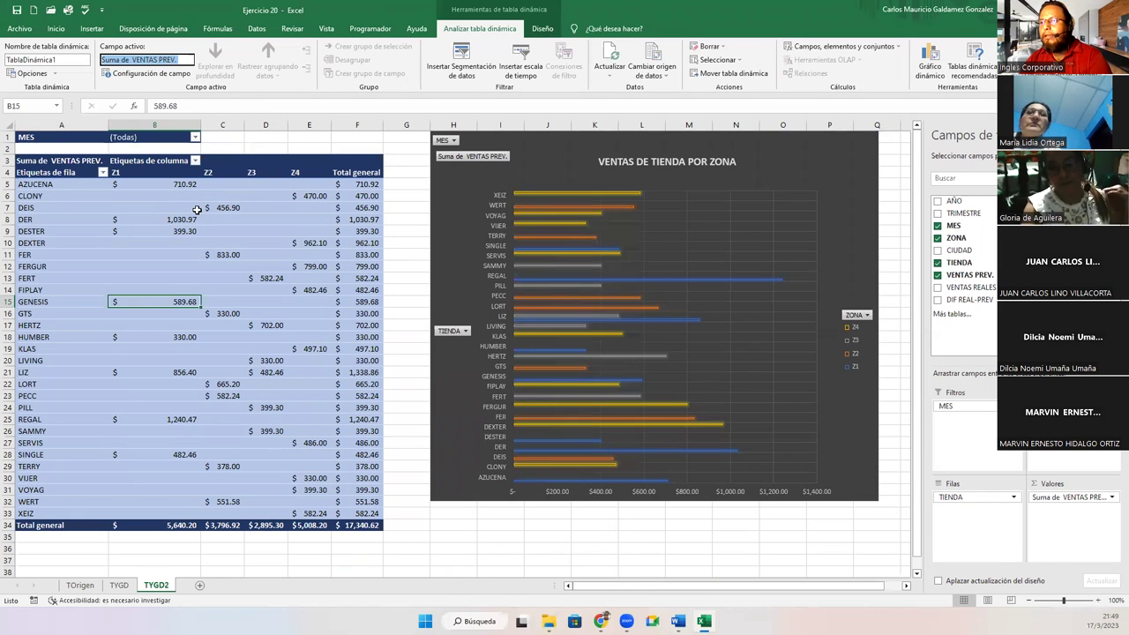
pyautogui.click(232, 345)
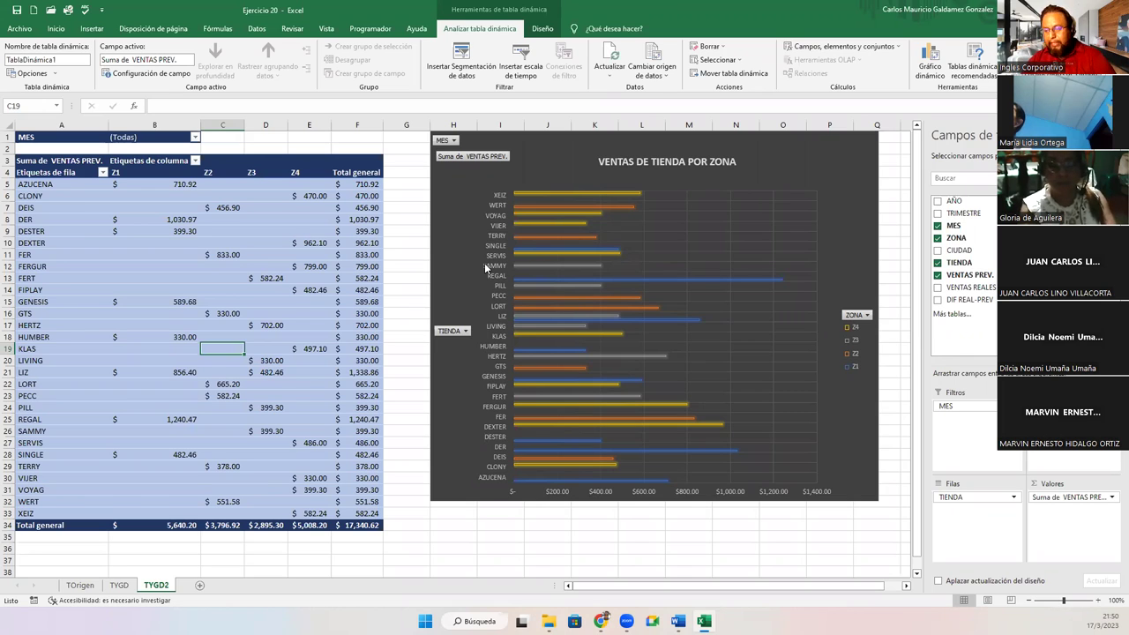
# Shrink the pivot chart to end at about column N and row 17, and return to the first rows of TOrigen.
pyautogui.click(862, 496)
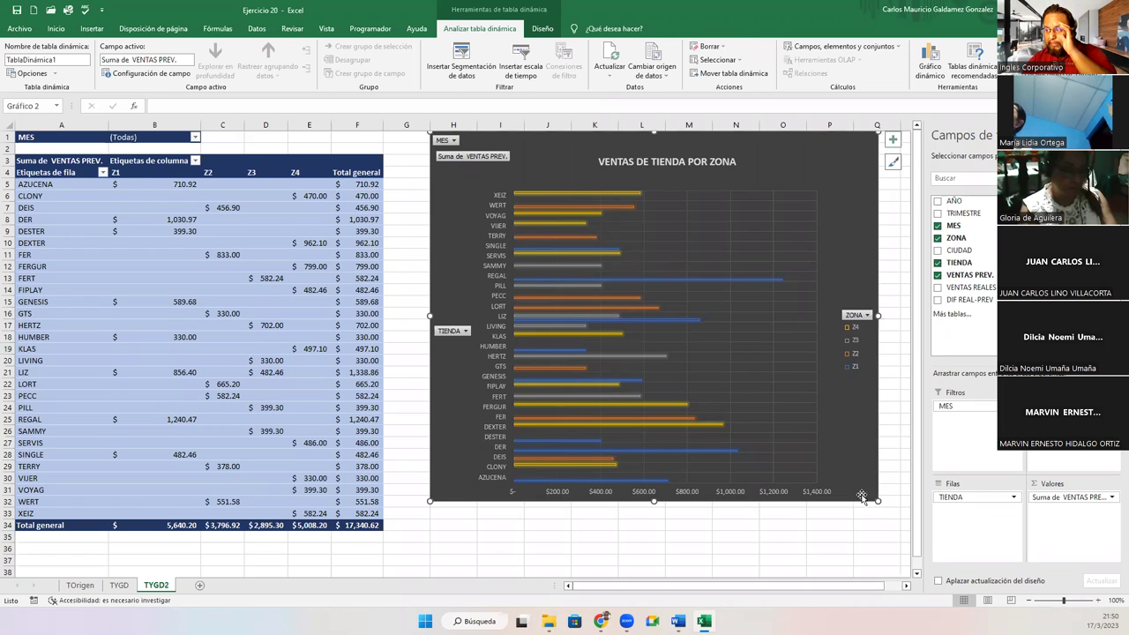
pyautogui.moveTo(882, 500)
pyautogui.mouseDown()
pyautogui.moveTo(760, 360)
pyautogui.moveTo(745, 311)
pyautogui.moveTo(731, 328)
pyautogui.mouseUp()
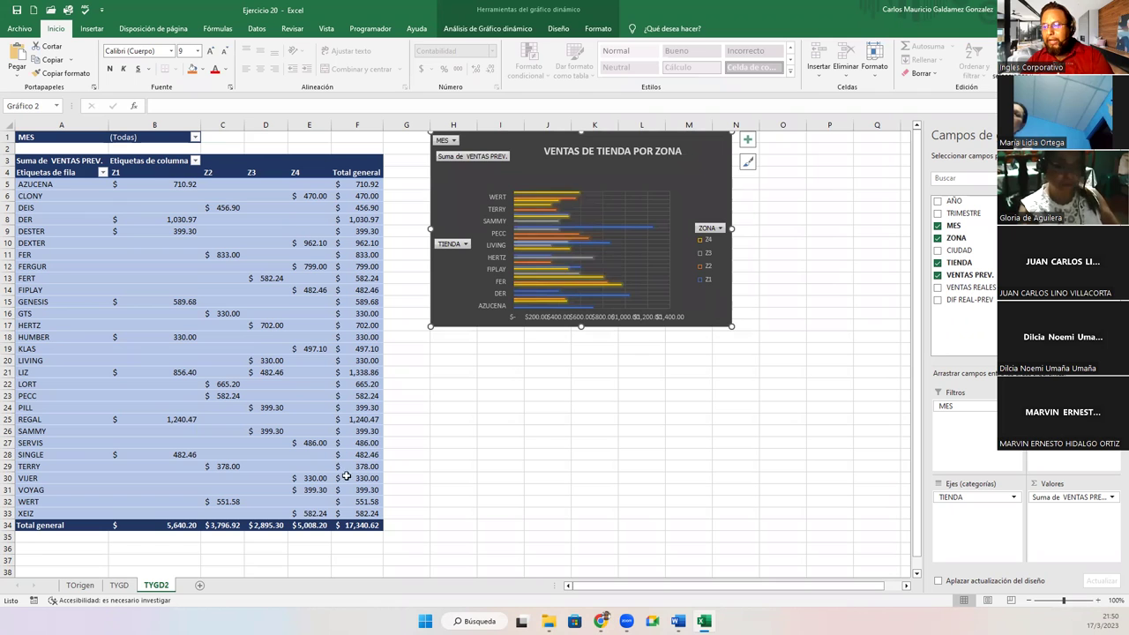
pyautogui.click(86, 584)
pyautogui.scroll(10, 234, 379)
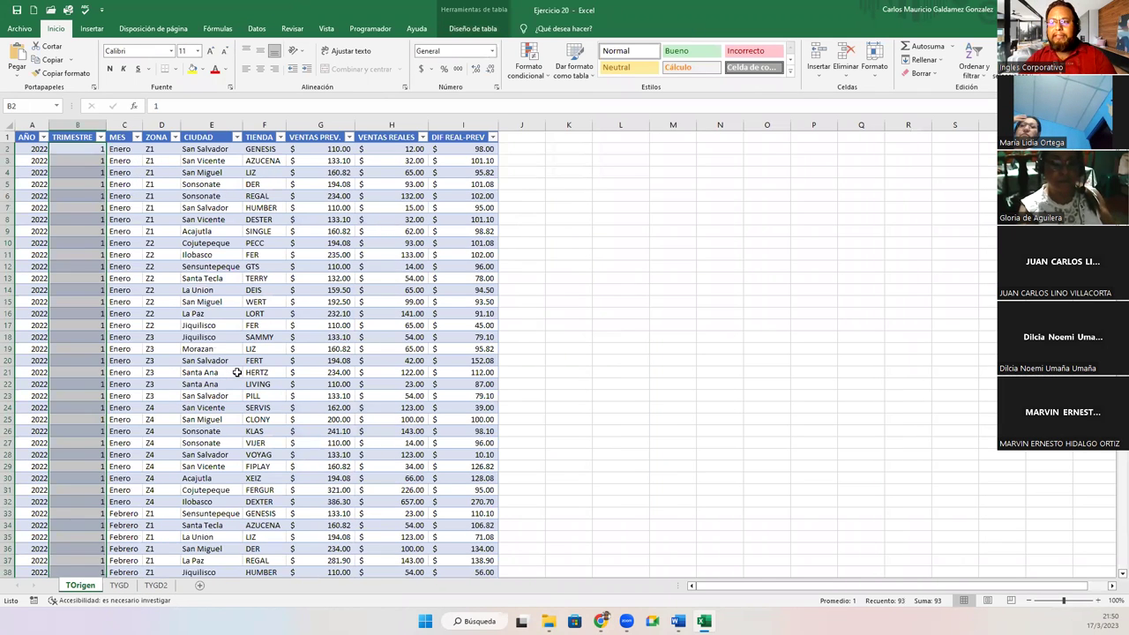
# Capture a screenshot of the TYGD sheet area containing the pivot tables, both pivot charts and the MES and CIUDAD slicers.
pyautogui.click(118, 584)
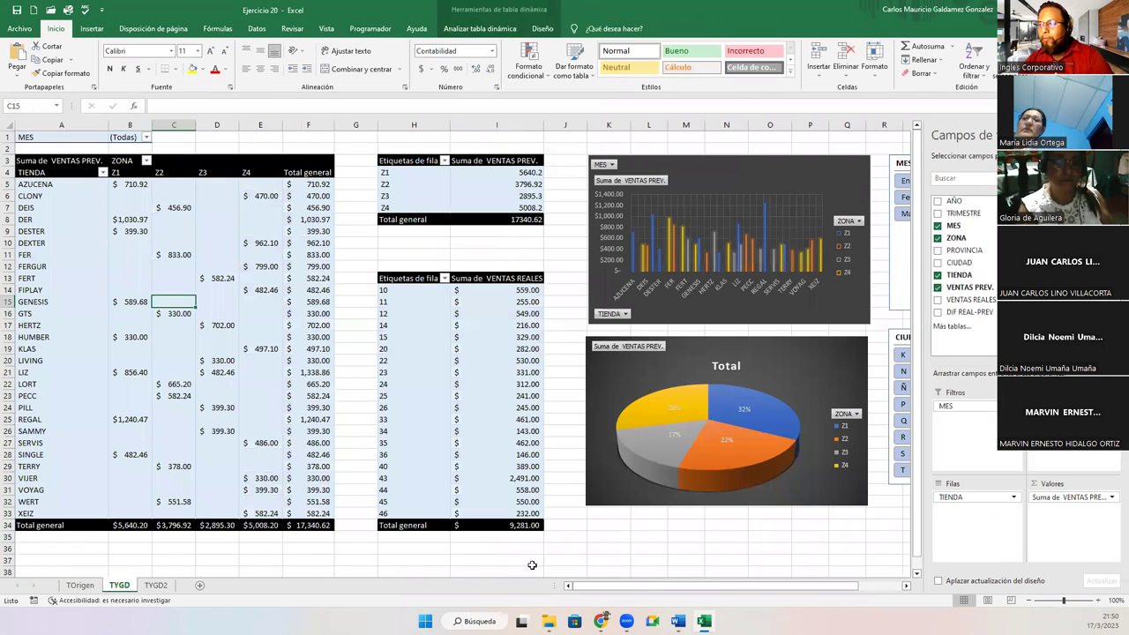
pyautogui.click(882, 220)
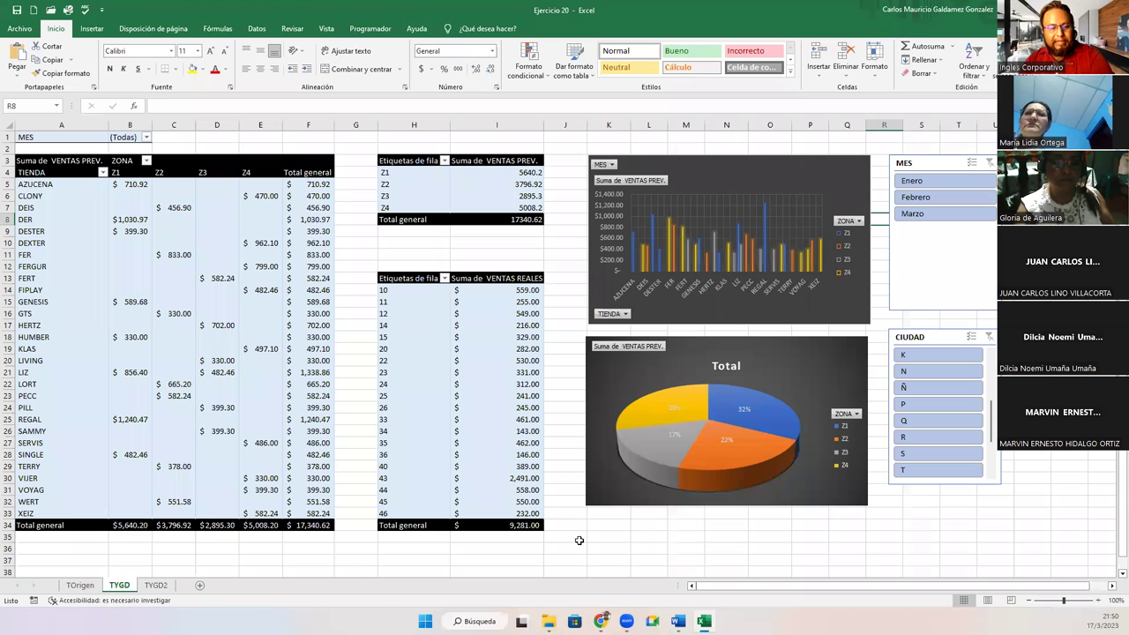
pyautogui.press('super+shift+s')
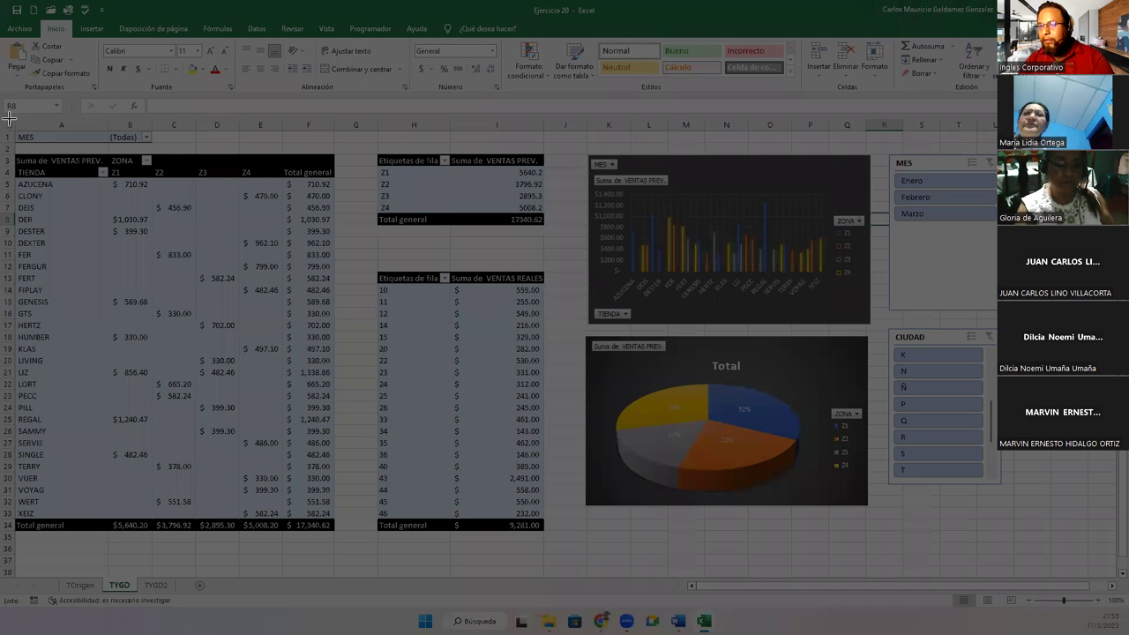
pyautogui.moveTo(8, 117); pyautogui.dragTo(1030, 559)
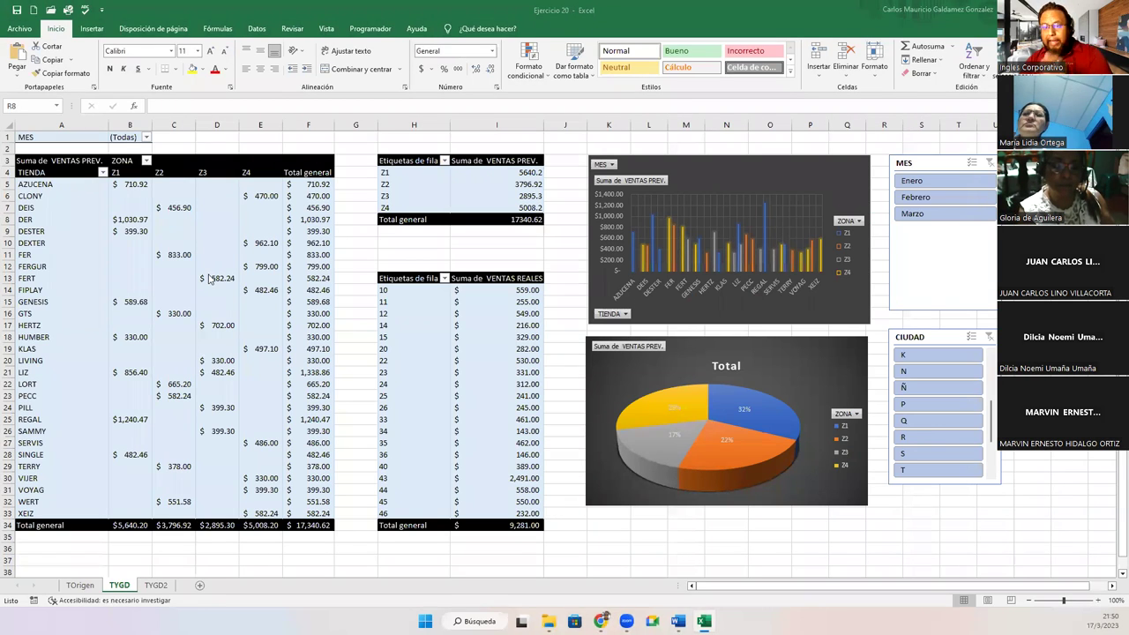
# Compare the bar pivot chart on the TYGD2 sheet with the column pivot chart on the TYGD sheet.
pyautogui.click(156, 585)
pyautogui.click(151, 295)
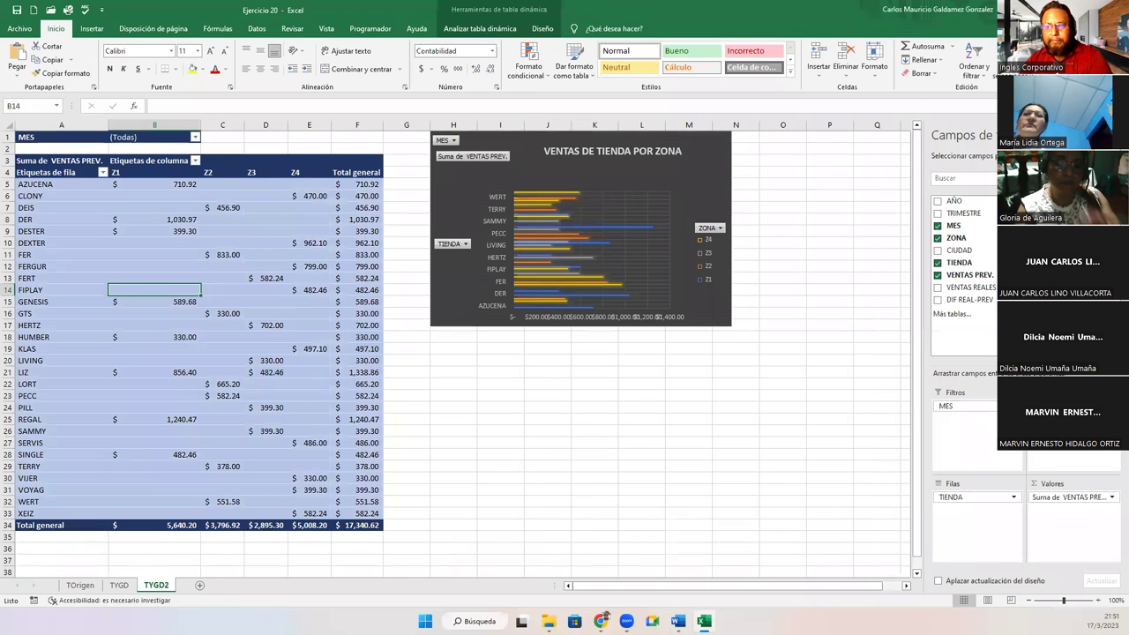
pyautogui.click(119, 586)
pyautogui.click(732, 285)
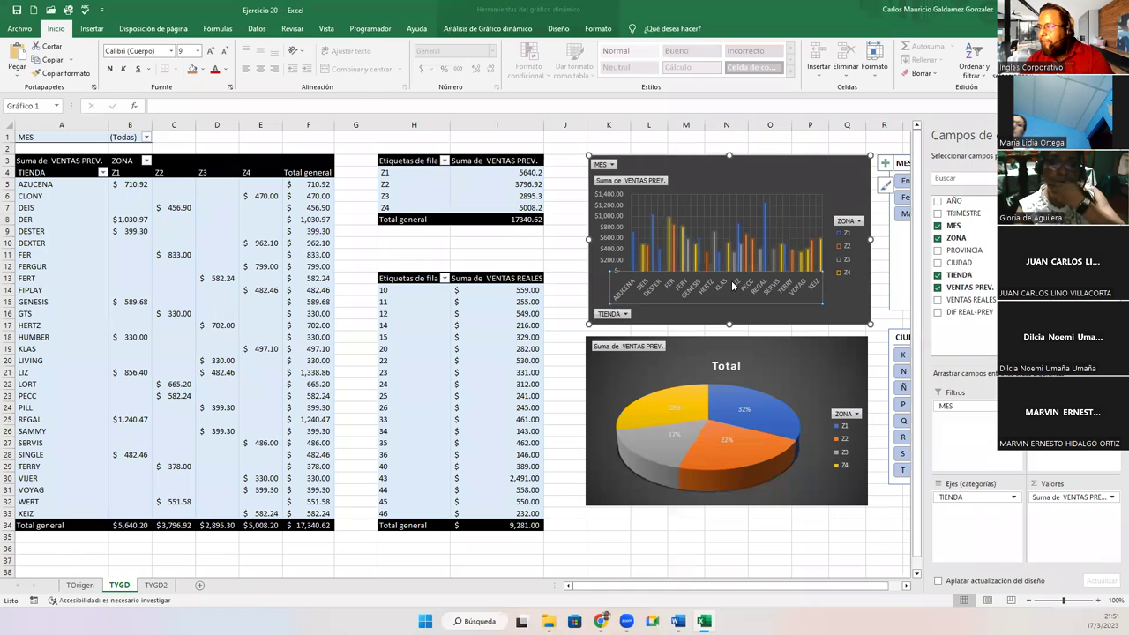
pyautogui.click(156, 585)
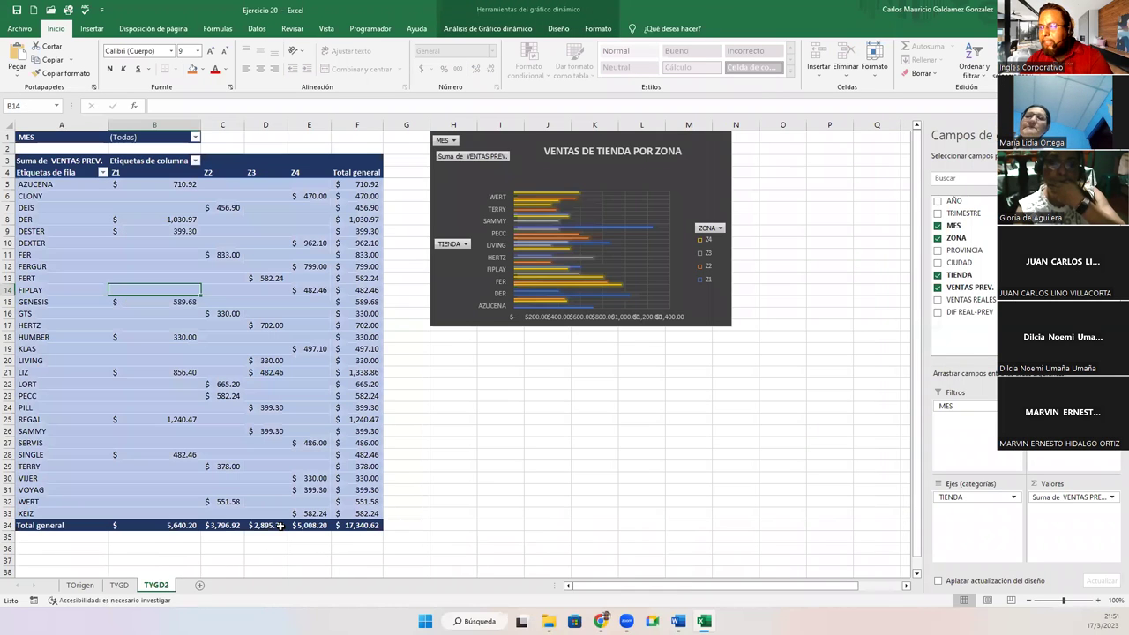
pyautogui.click(498, 187)
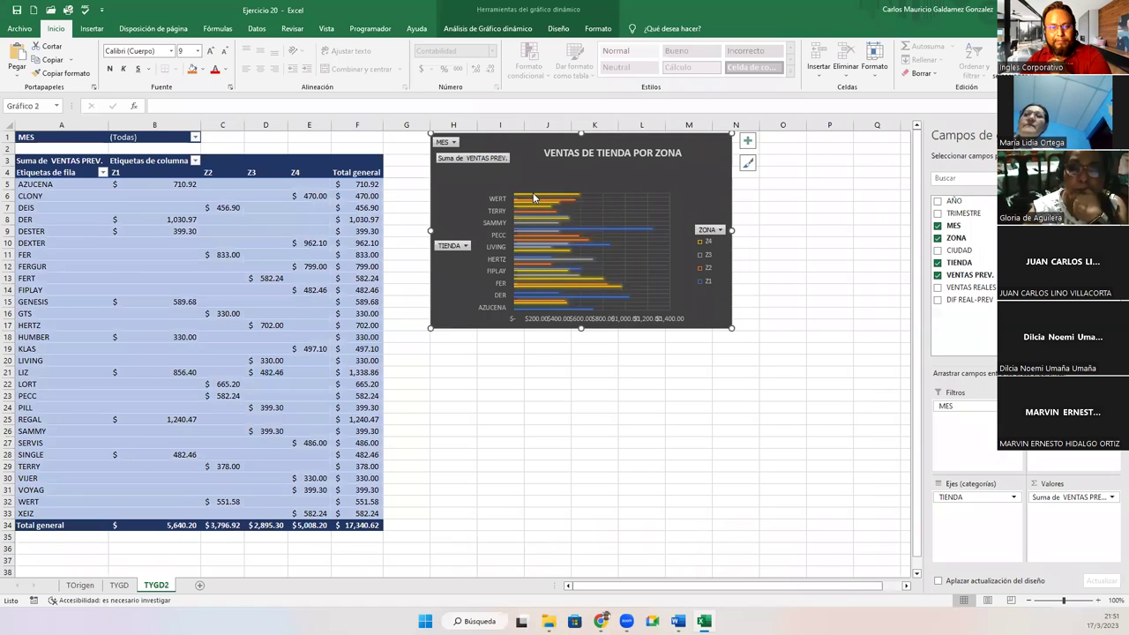
# Capture screenshots of the TYGD zone pivot table in H3:I8 and of its field layout with ZONA in rows and VENTAS PREV. in values.
pyautogui.click(119, 586)
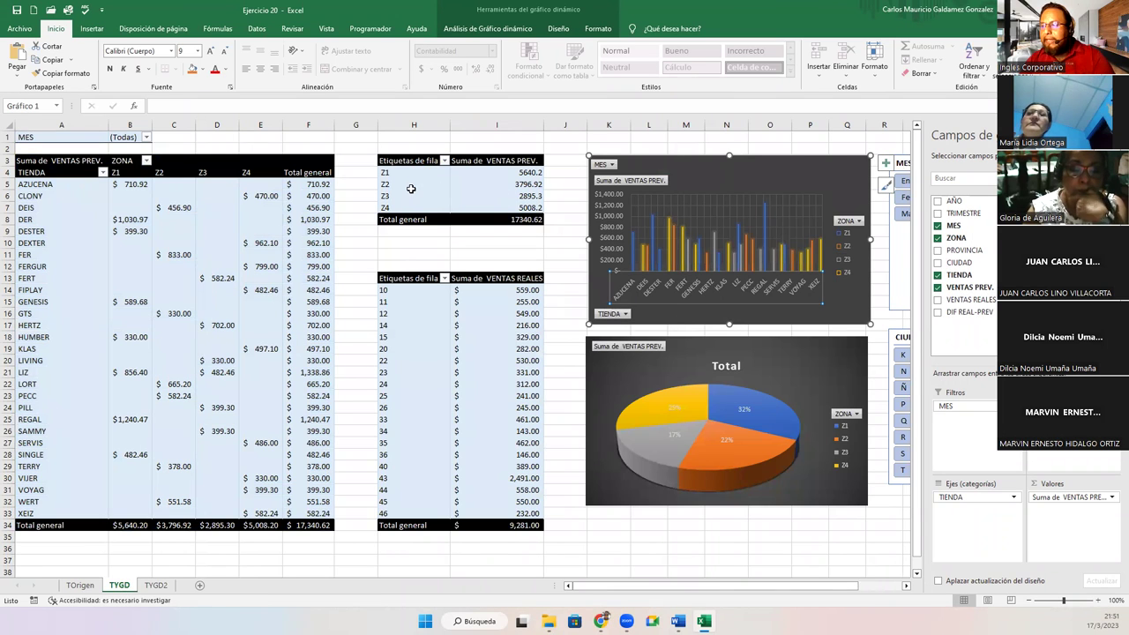
pyautogui.click(403, 285)
pyautogui.click(405, 196)
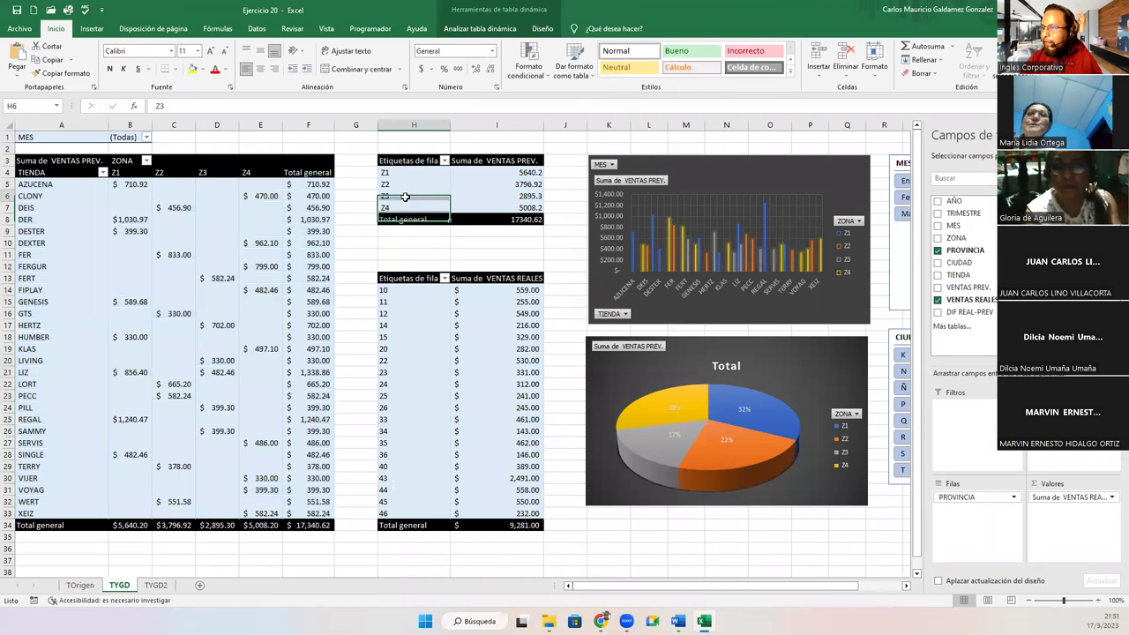
pyautogui.click(426, 336)
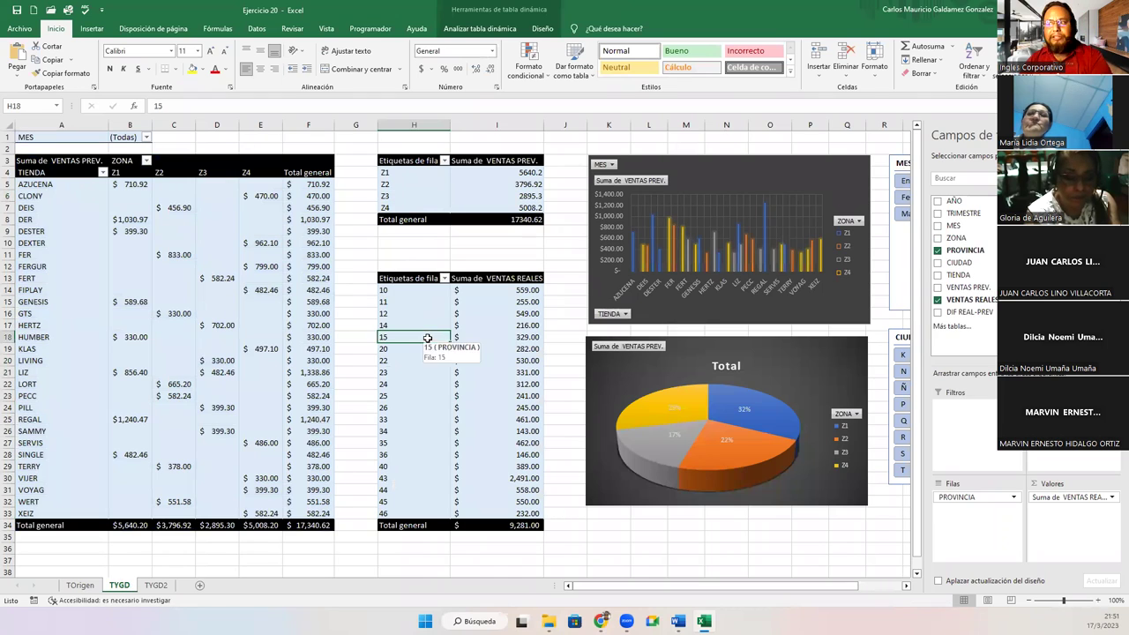
pyautogui.click(425, 190)
pyautogui.click(435, 184)
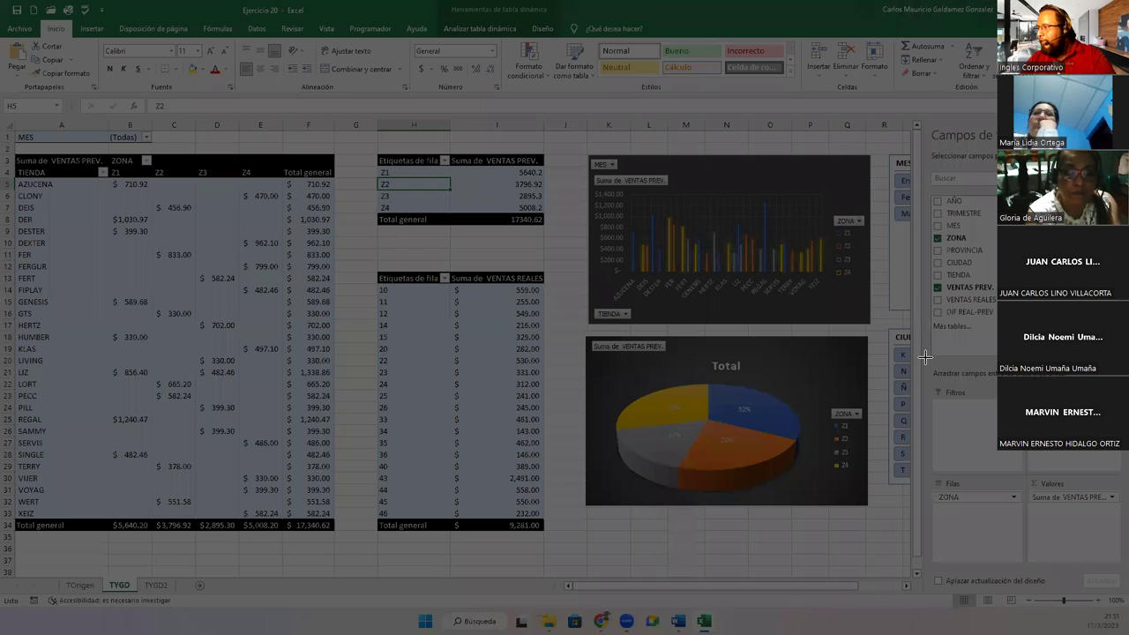
pyautogui.moveTo(926, 356); pyautogui.dragTo(1119, 573)
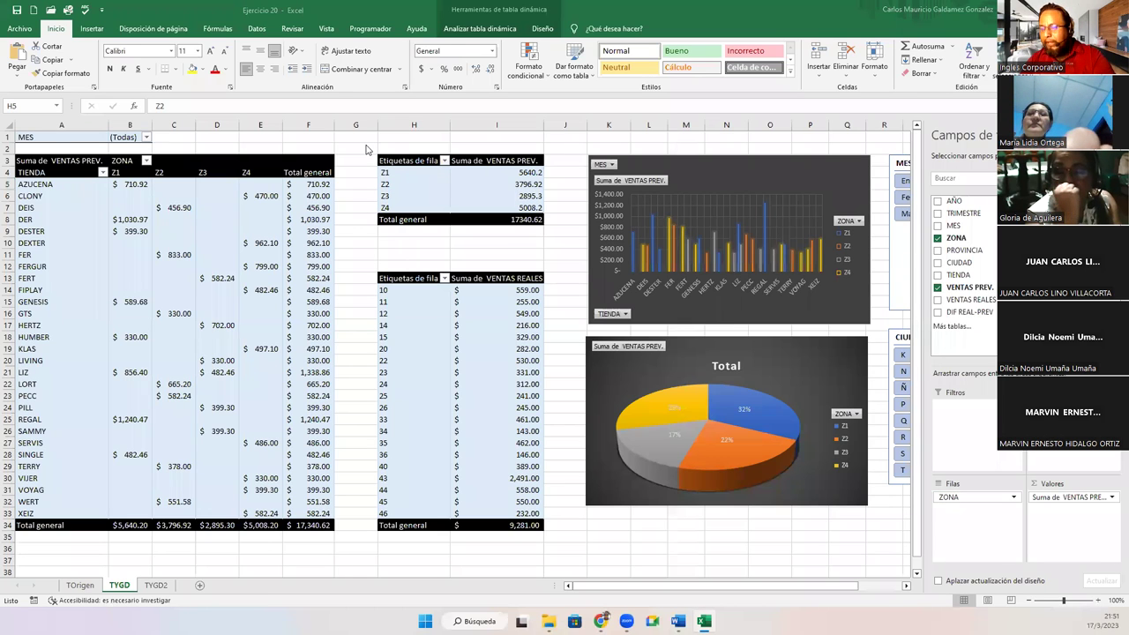
pyautogui.press('super+shift+s')
pyautogui.moveTo(367, 144); pyautogui.dragTo(555, 240)
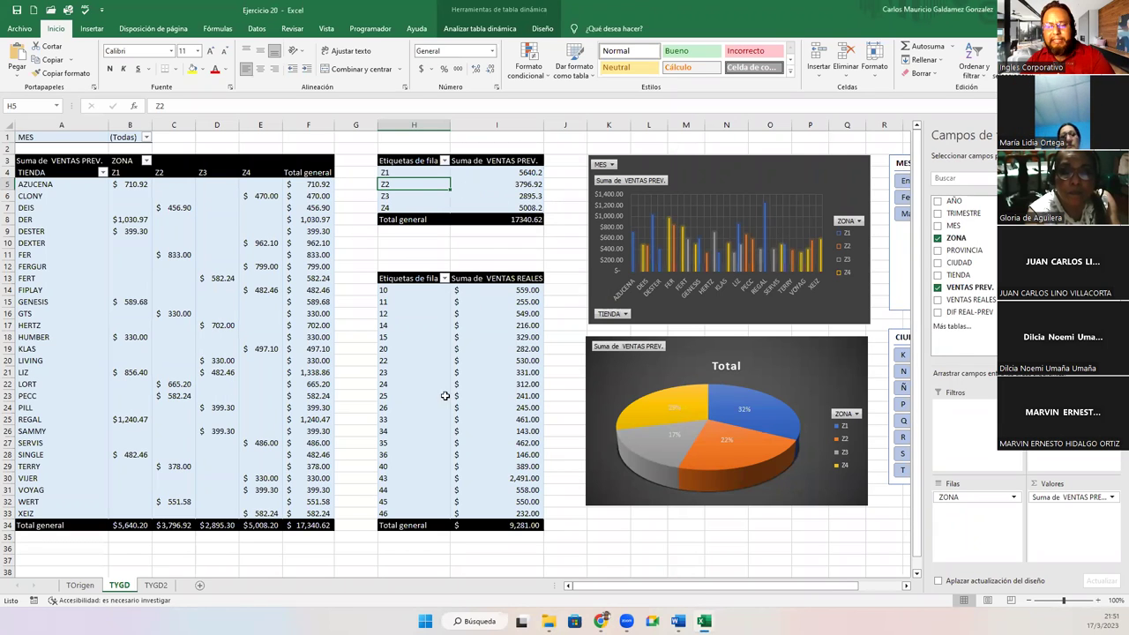
# Capture screenshots of the PROVINCIA field layout with VENTAS REALES as values and of its pivot table in H13:I34.
pyautogui.click(427, 374)
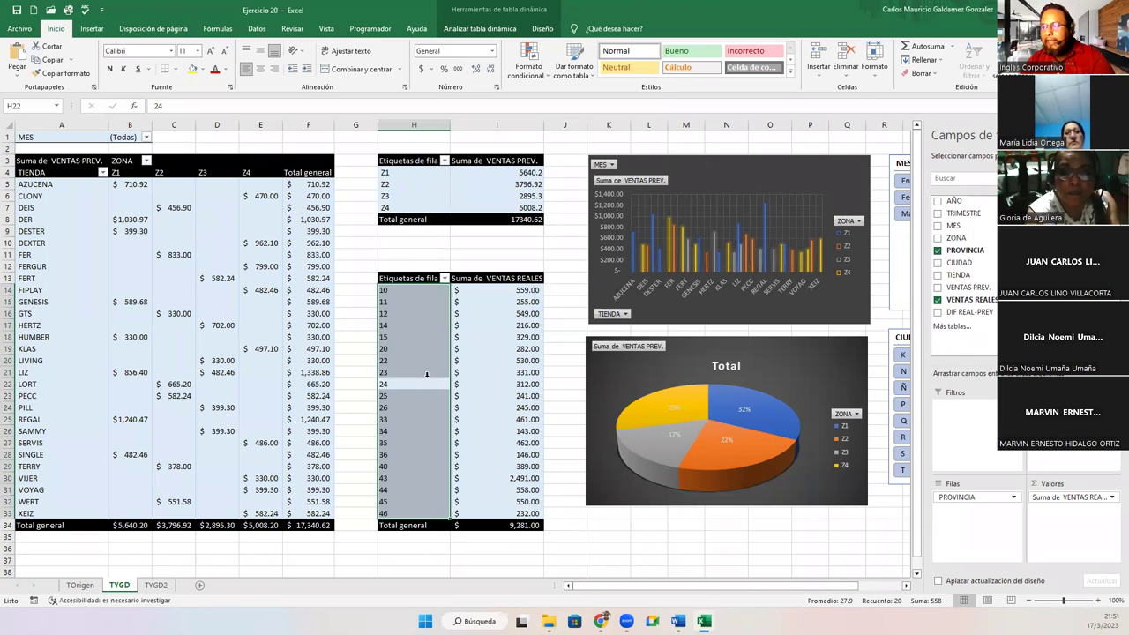
pyautogui.click(437, 337)
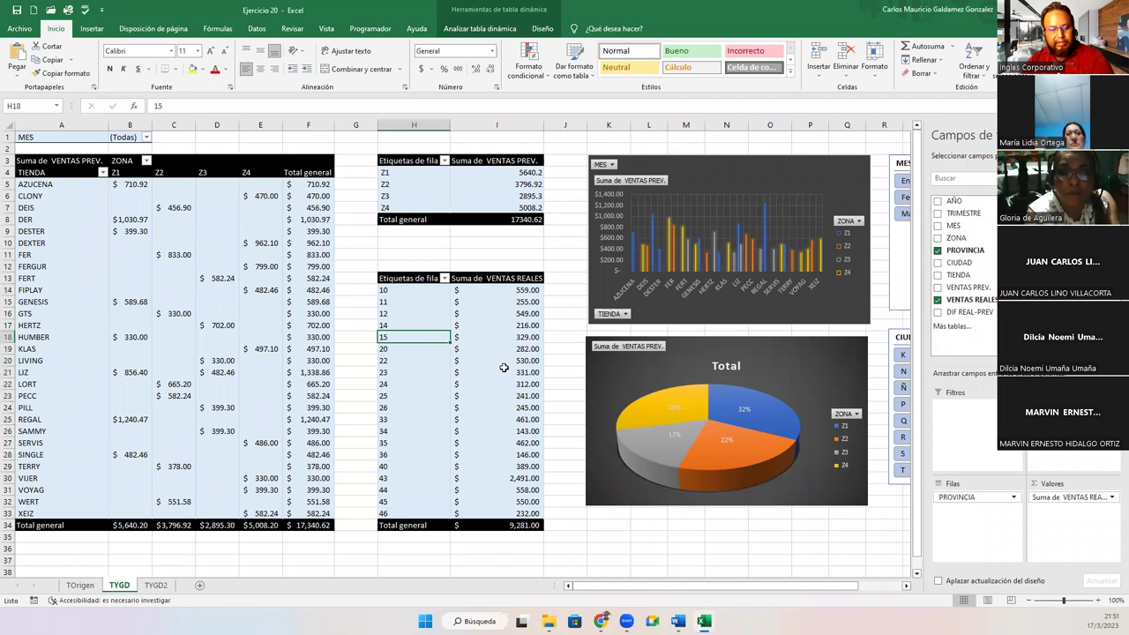
pyautogui.press('super+shift+s')
pyautogui.moveTo(927, 361); pyautogui.dragTo(1126, 575)
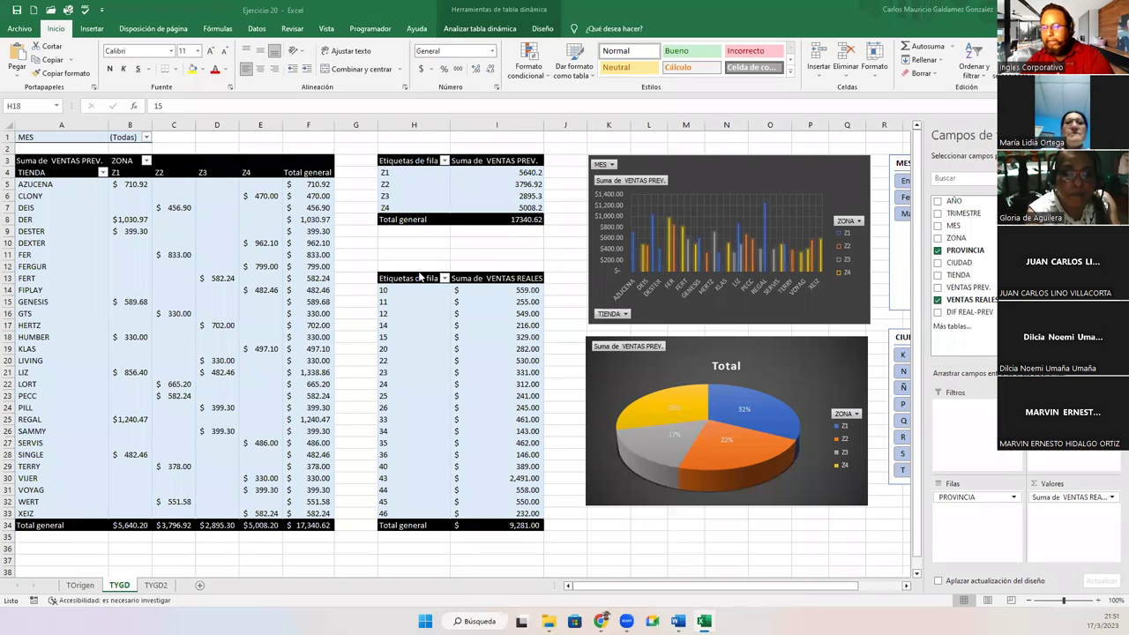
pyautogui.press('super+shift+s')
pyautogui.moveTo(376, 269); pyautogui.dragTo(545, 534)
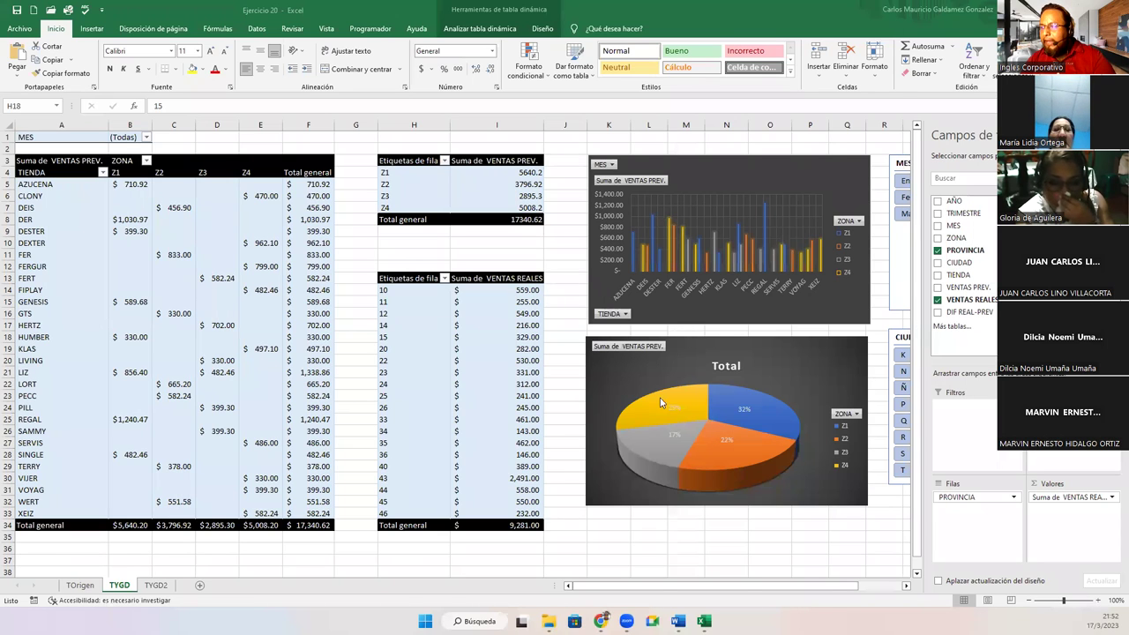
# Check the pie chart's source fields and the ZONA field settings, leaving the settings without changes.
pyautogui.click(632, 382)
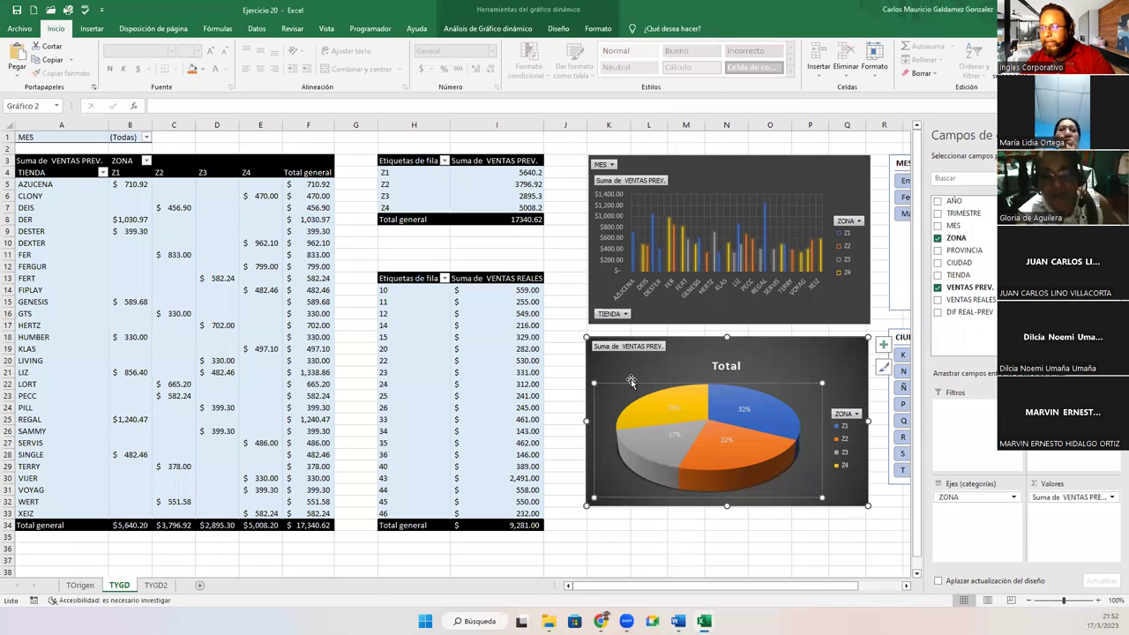
pyautogui.click(424, 187)
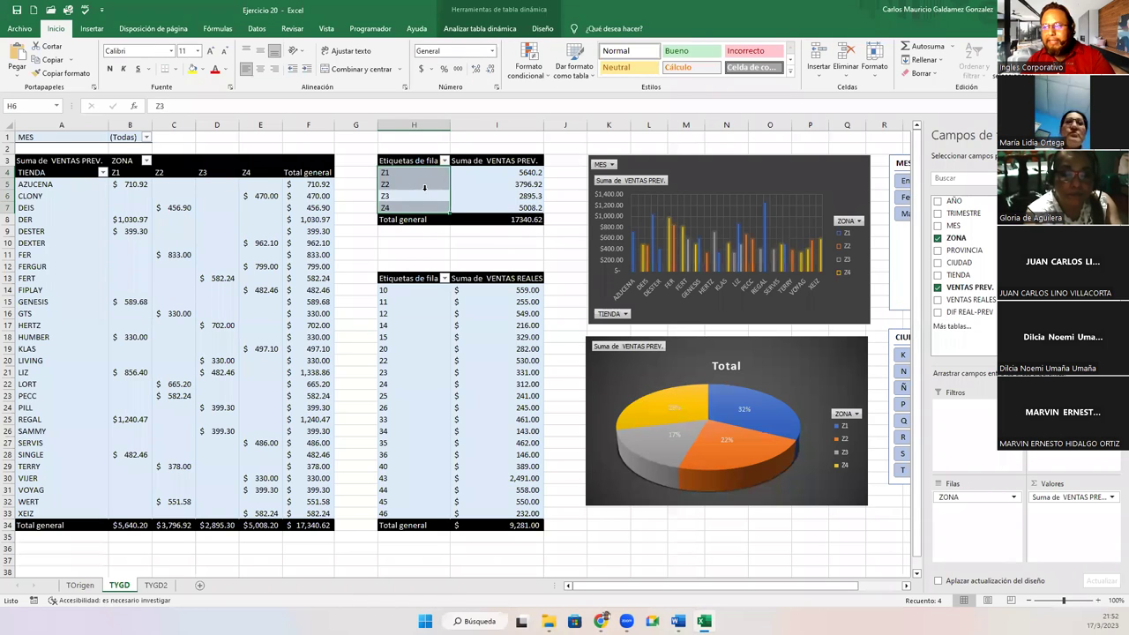
pyautogui.doubleClick(424, 187)
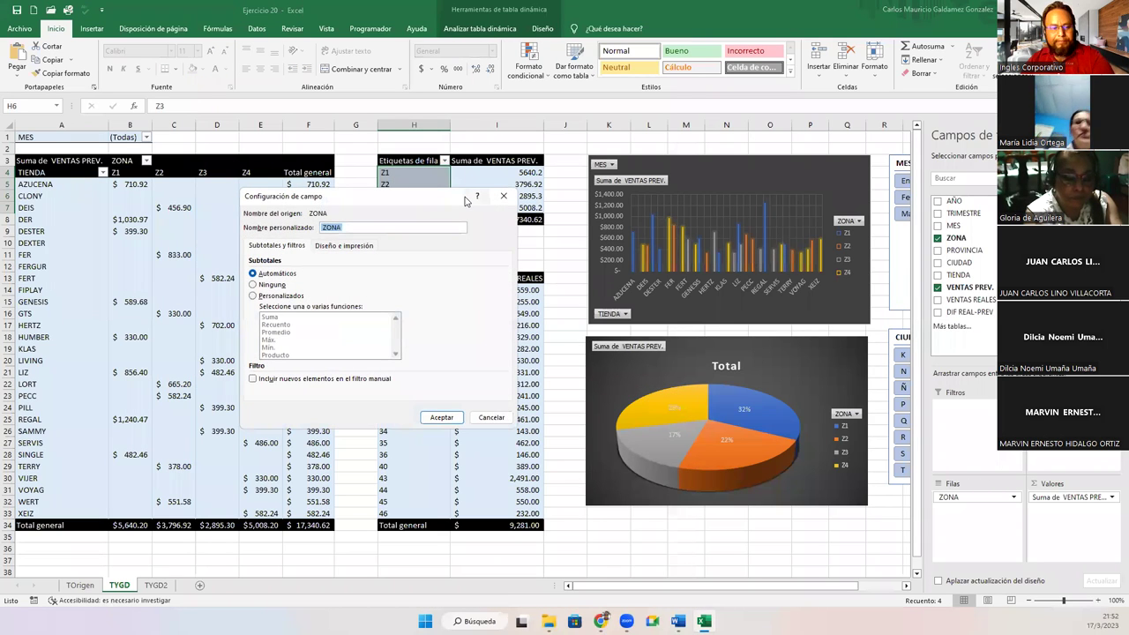
pyautogui.press('Escape')
# Extract the detail records behind the Z2 forecast sales total to a new sheet, and return to the TYGD sheet.
pyautogui.click(479, 181)
pyautogui.doubleClick(480, 182)
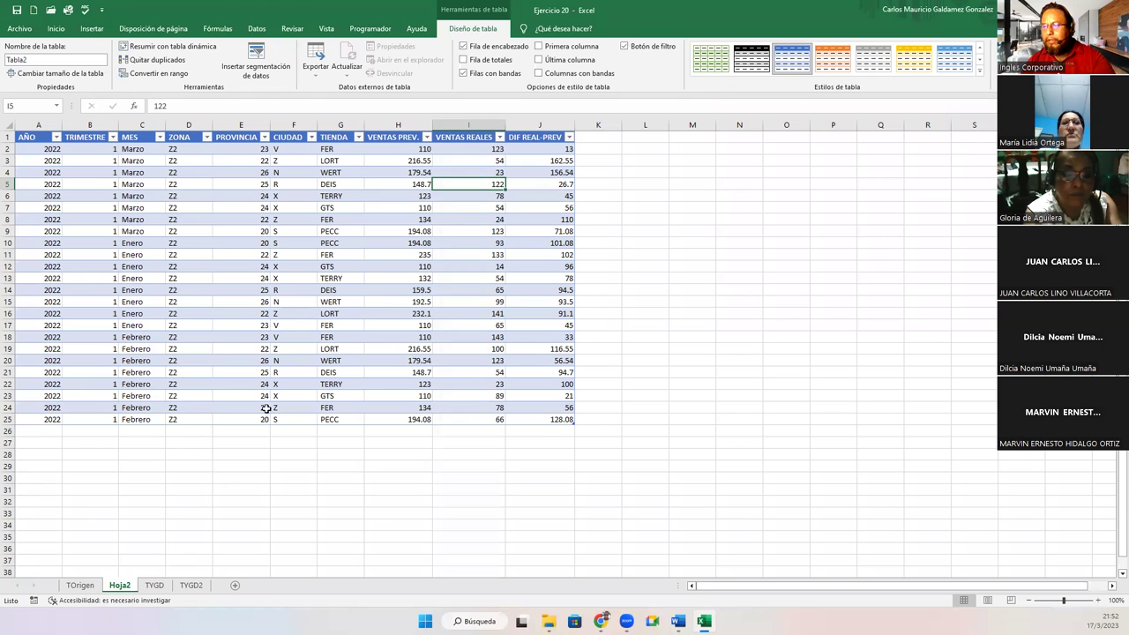
pyautogui.click(85, 586)
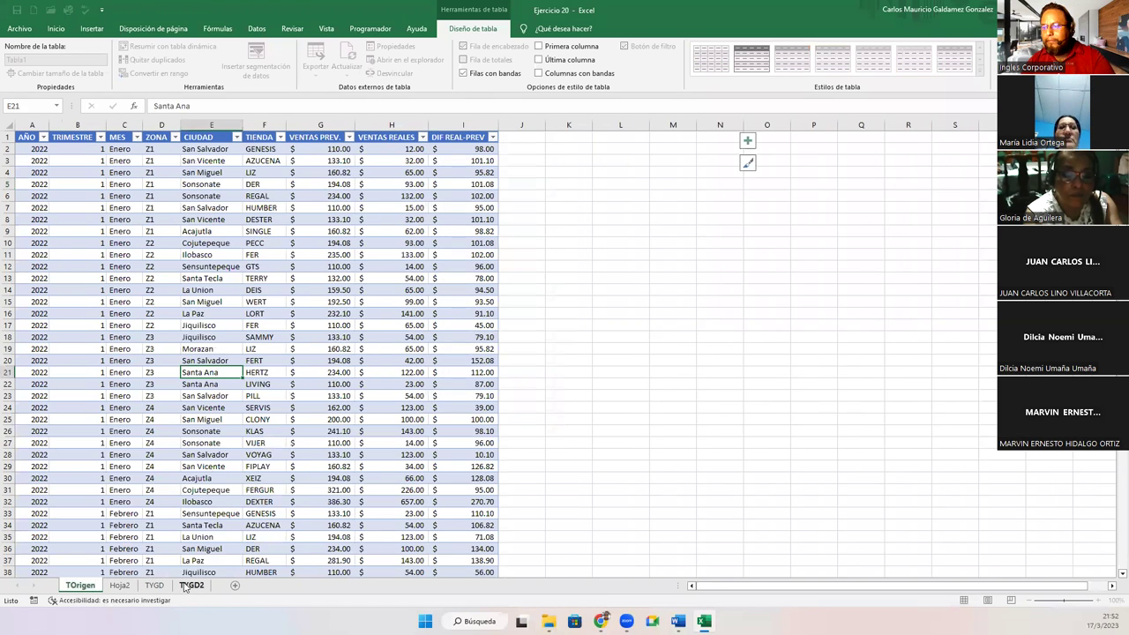
pyautogui.click(190, 585)
pyautogui.click(155, 586)
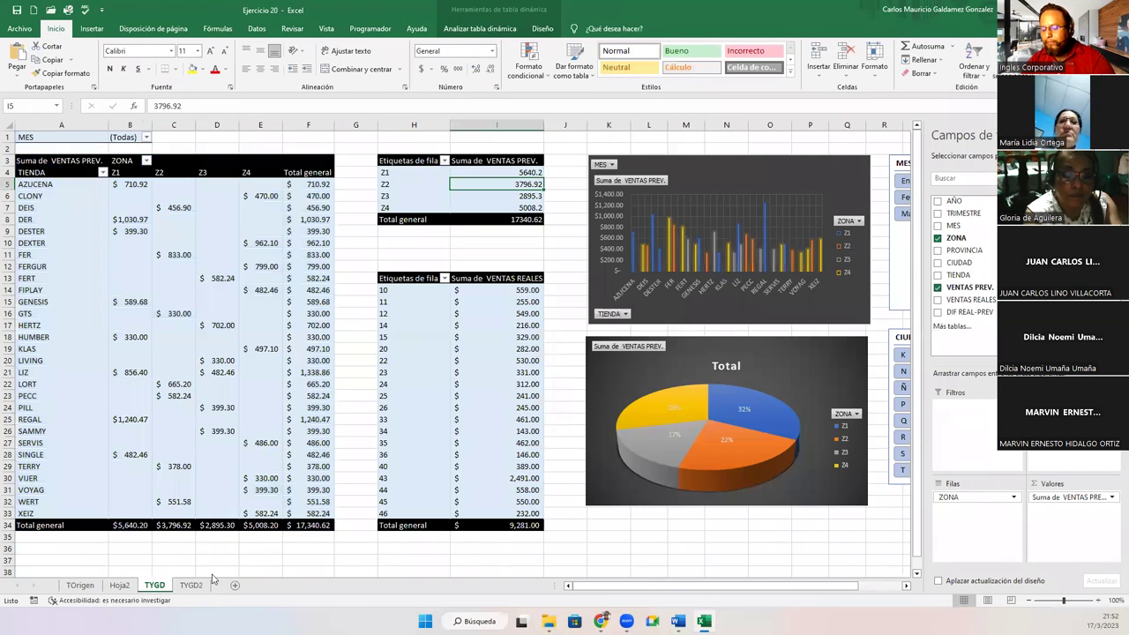
# Match the zone pivot table with its pie chart, and capture another screenshot of the table in H3:I8.
pyautogui.click(417, 188)
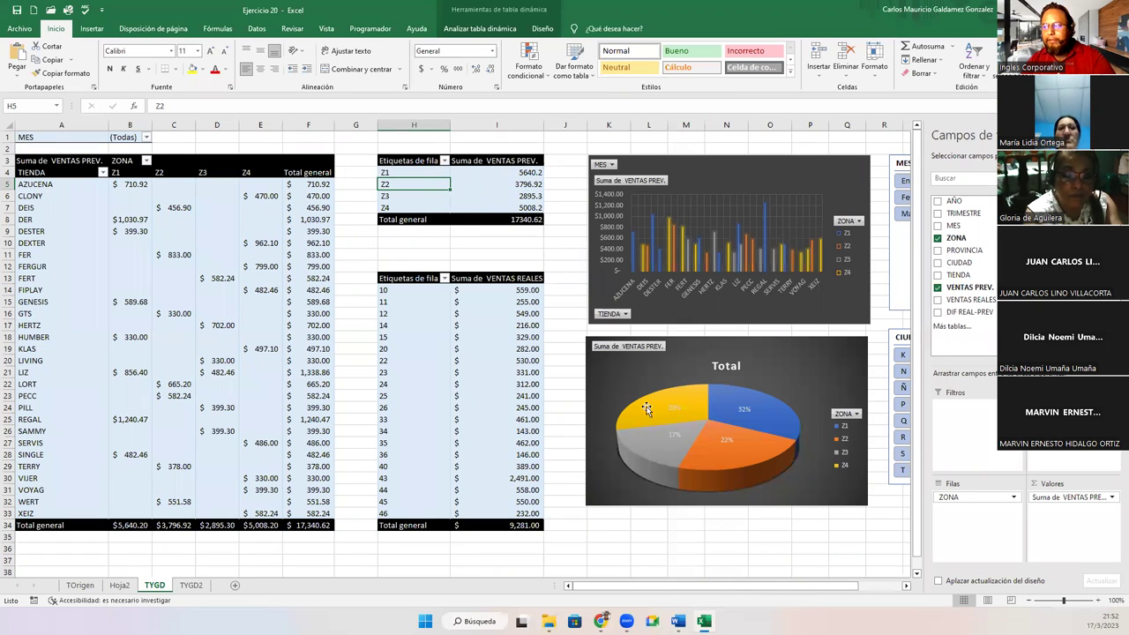
pyautogui.click(622, 379)
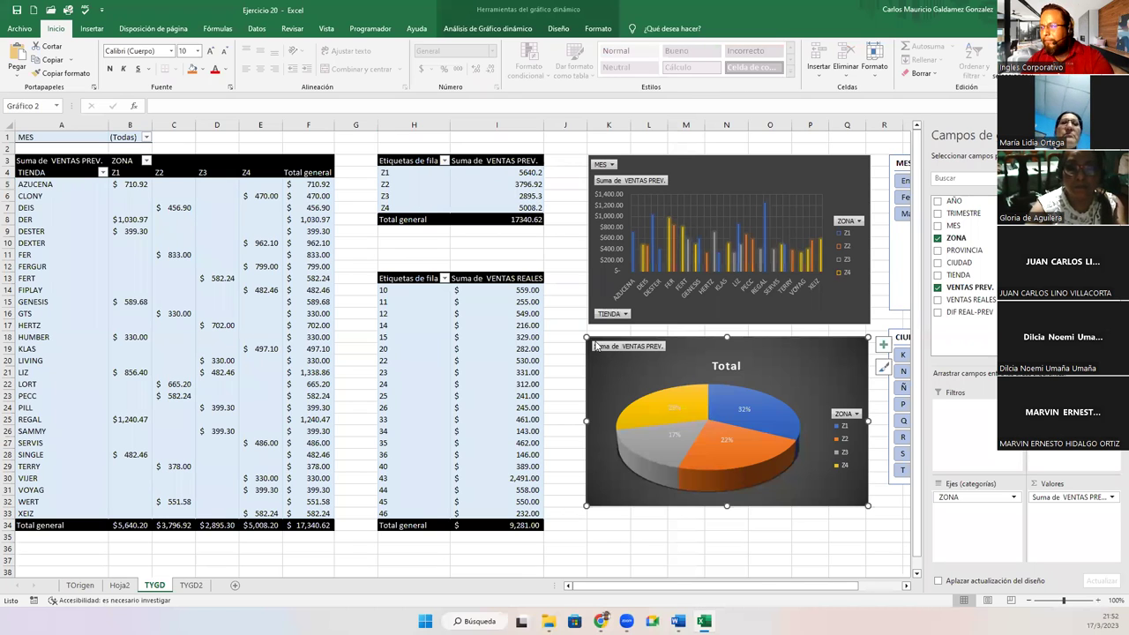
pyautogui.press('super+shift+s')
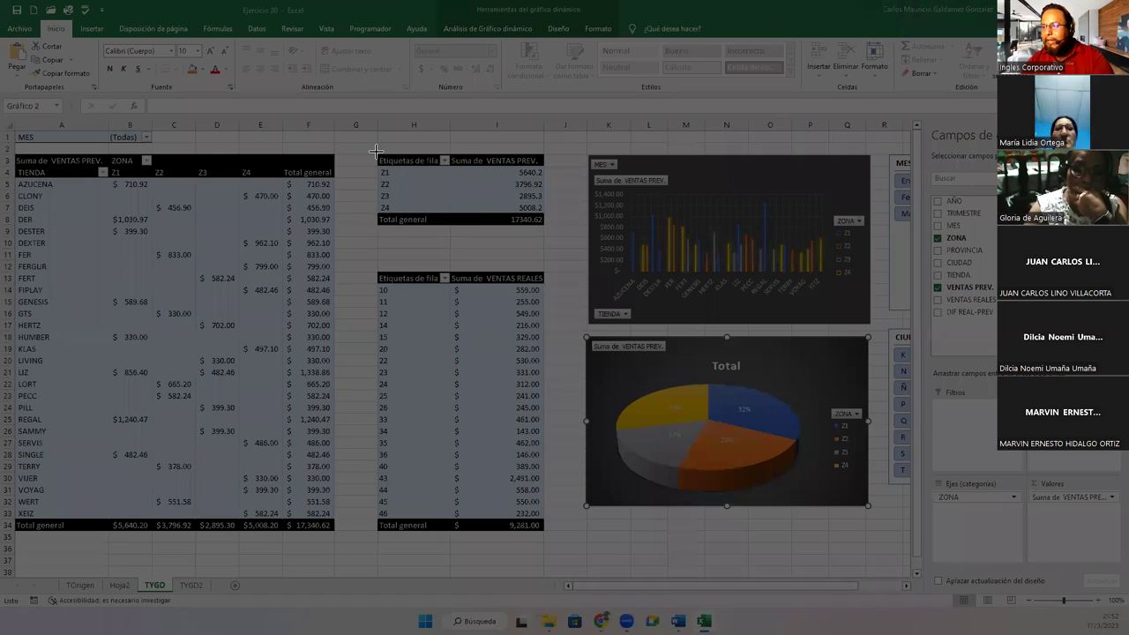
pyautogui.moveTo(374, 152); pyautogui.dragTo(549, 227)
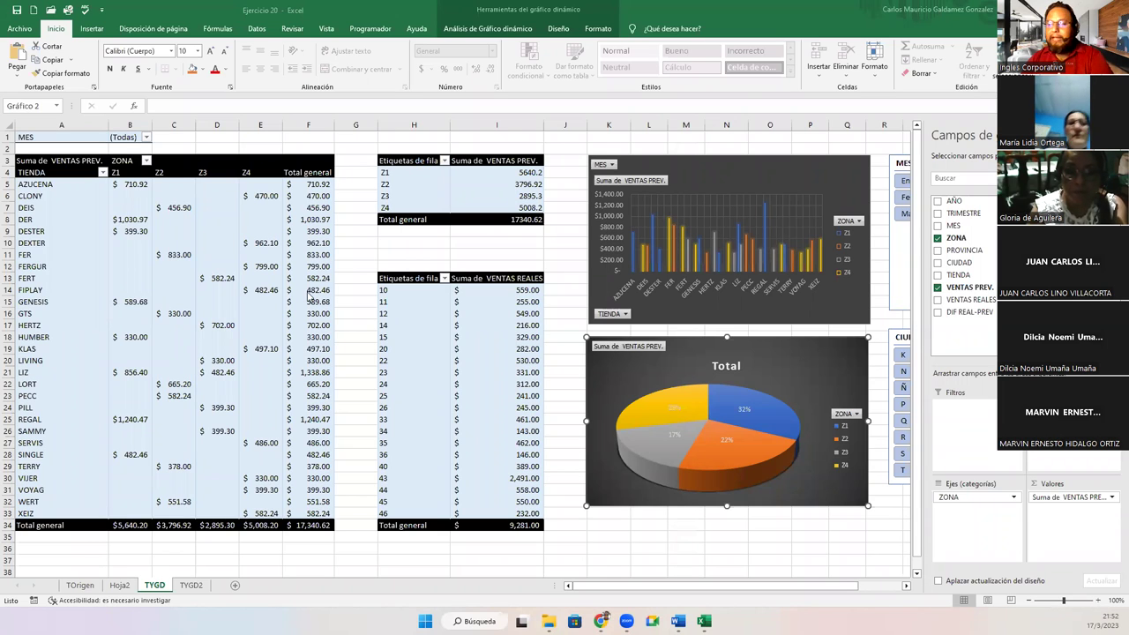
# Examine the MES and CIUDAD slicers alongside the column and pie pivot charts, and return to the TYGD2 sheet.
pyautogui.click(905, 586)
pyautogui.click(906, 586)
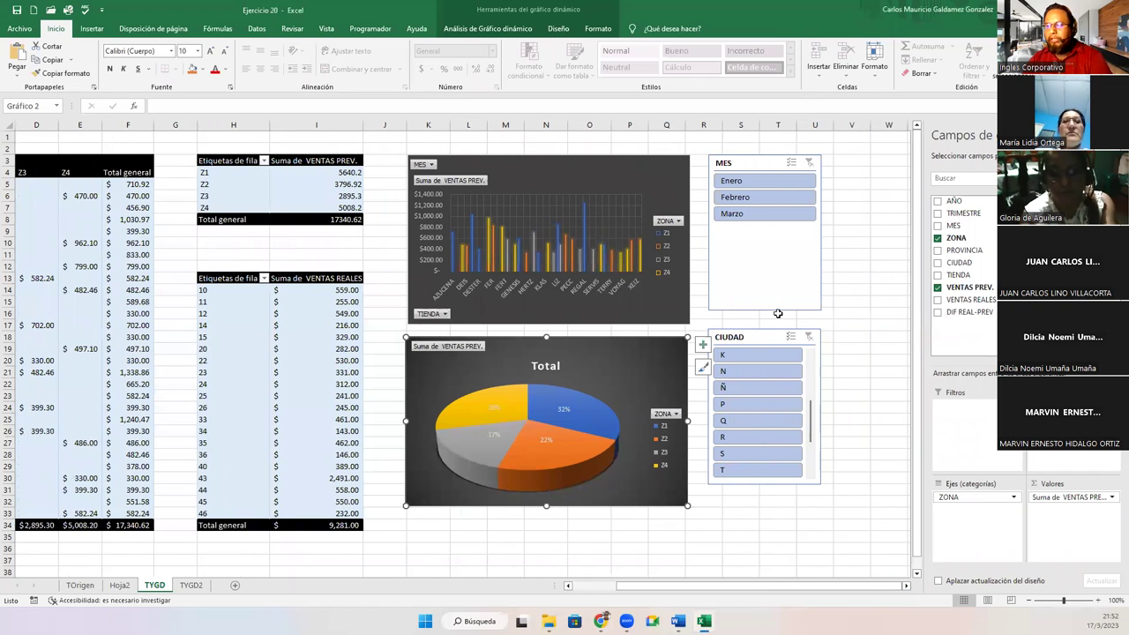
pyautogui.click(752, 262)
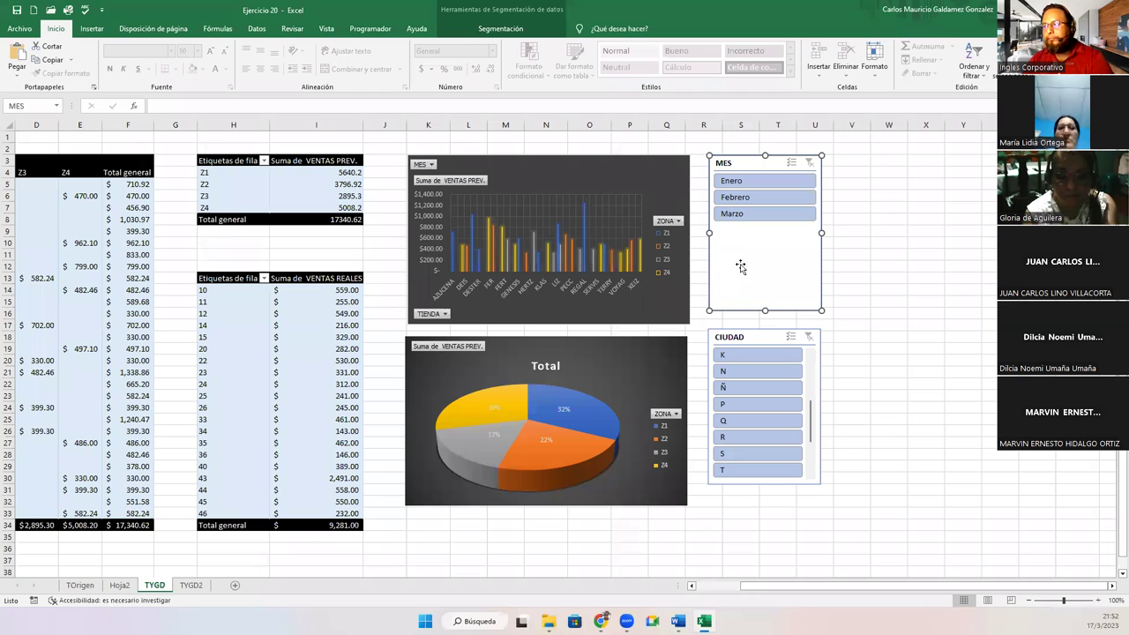
pyautogui.click(556, 172)
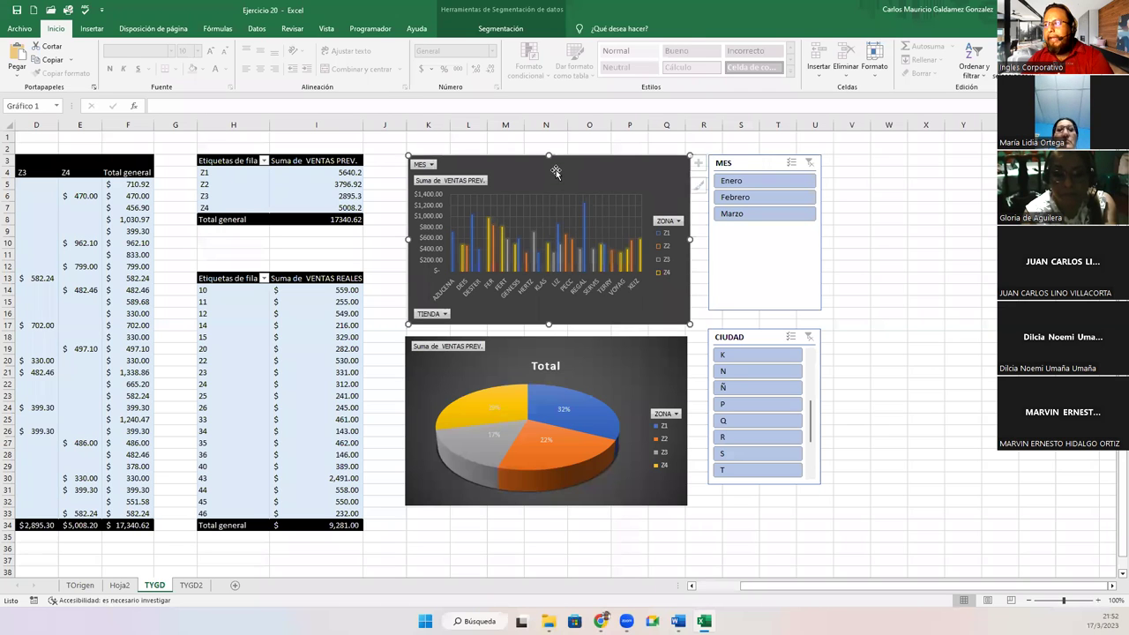
pyautogui.click(751, 256)
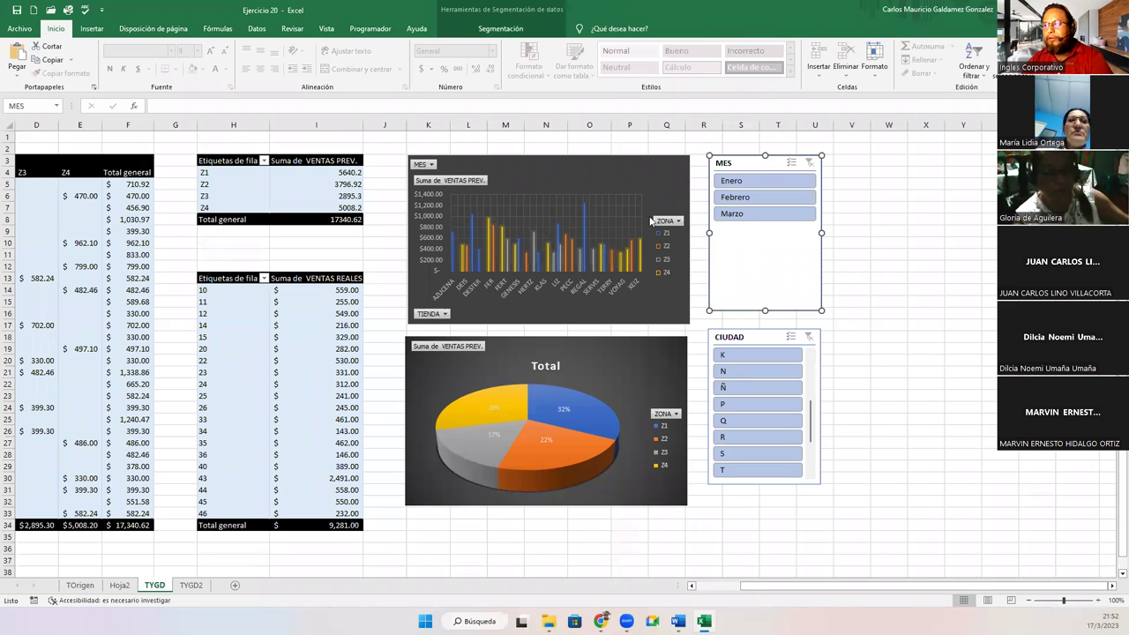
pyautogui.click(544, 169)
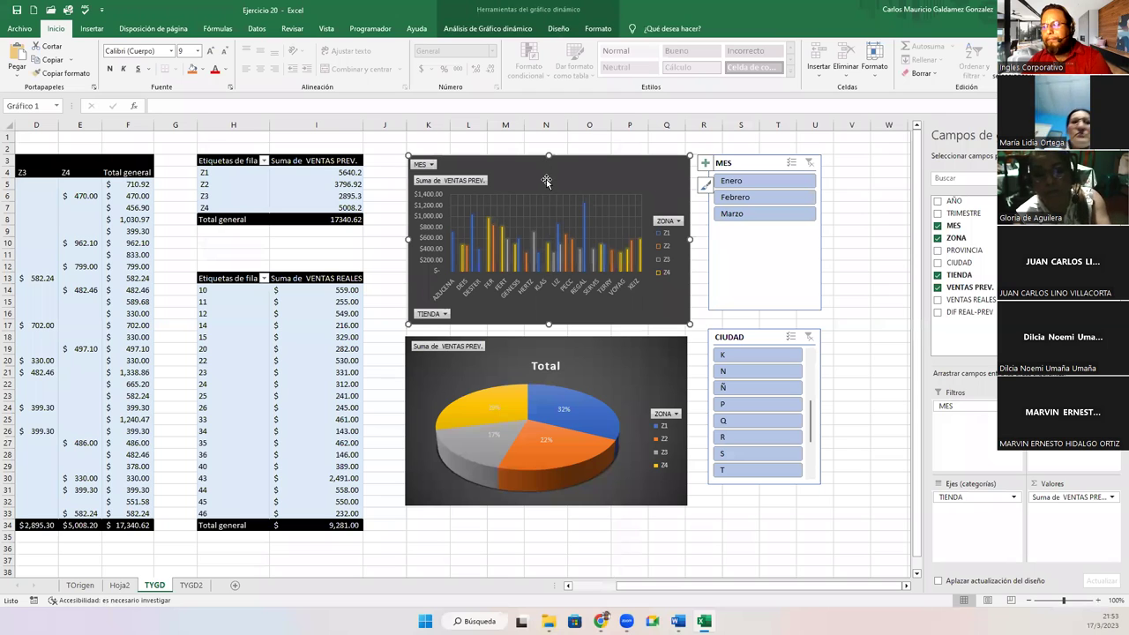
pyautogui.click(760, 339)
pyautogui.click(596, 362)
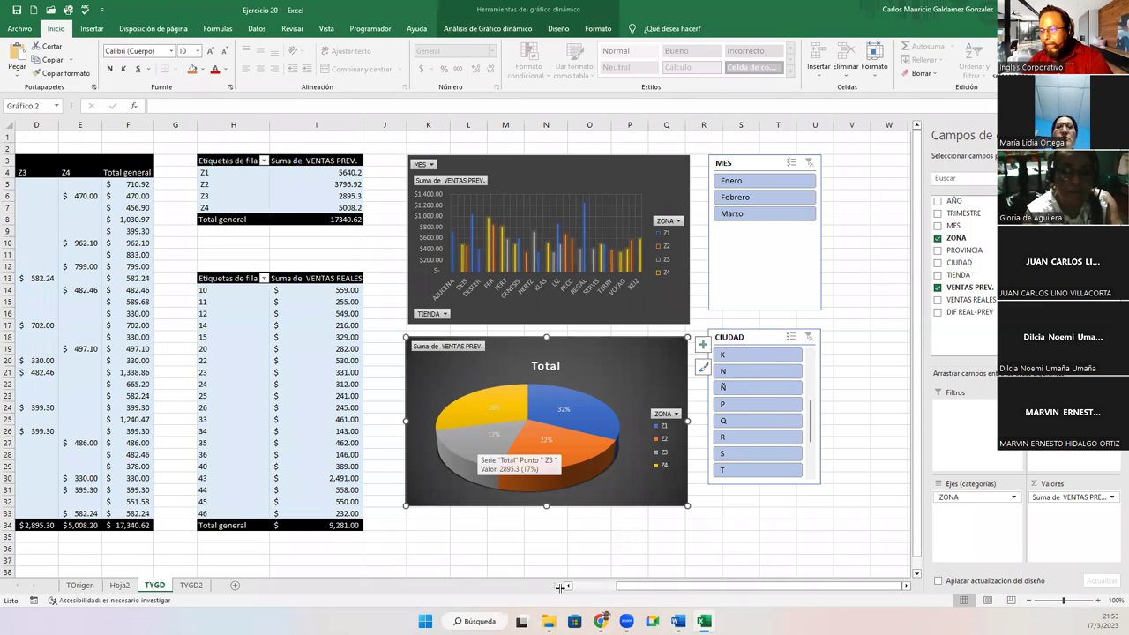
pyautogui.moveTo(630, 590); pyautogui.dragTo(262, 595)
pyautogui.click(190, 585)
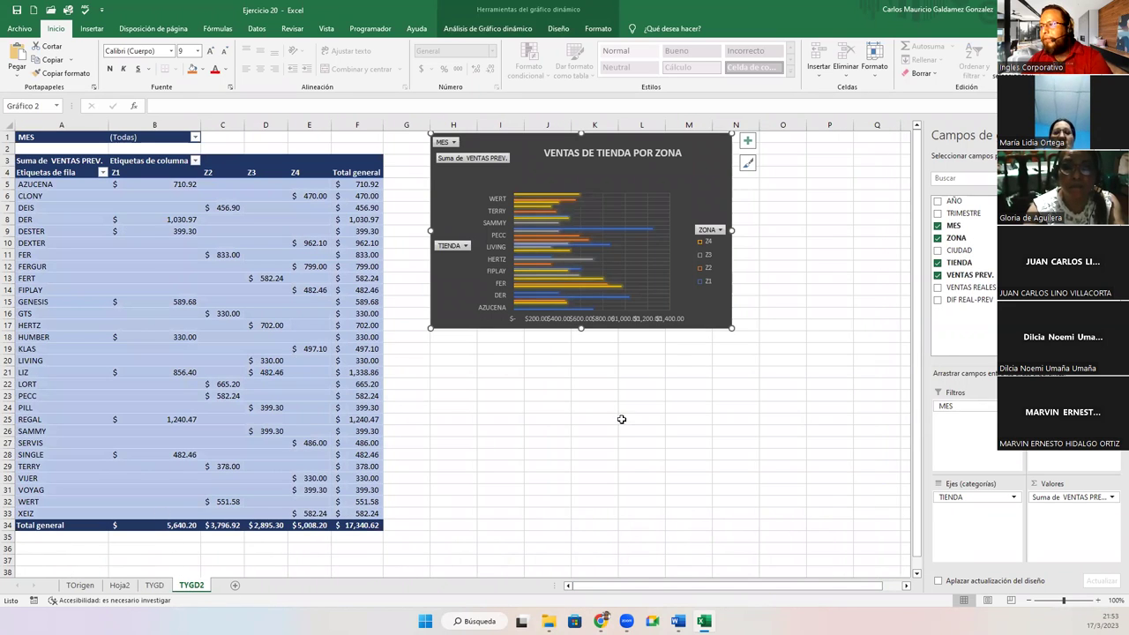
# Compare the TYGD sheet's slicers and charts with the TYGD2 pivot table and bar chart.
pyautogui.click(154, 586)
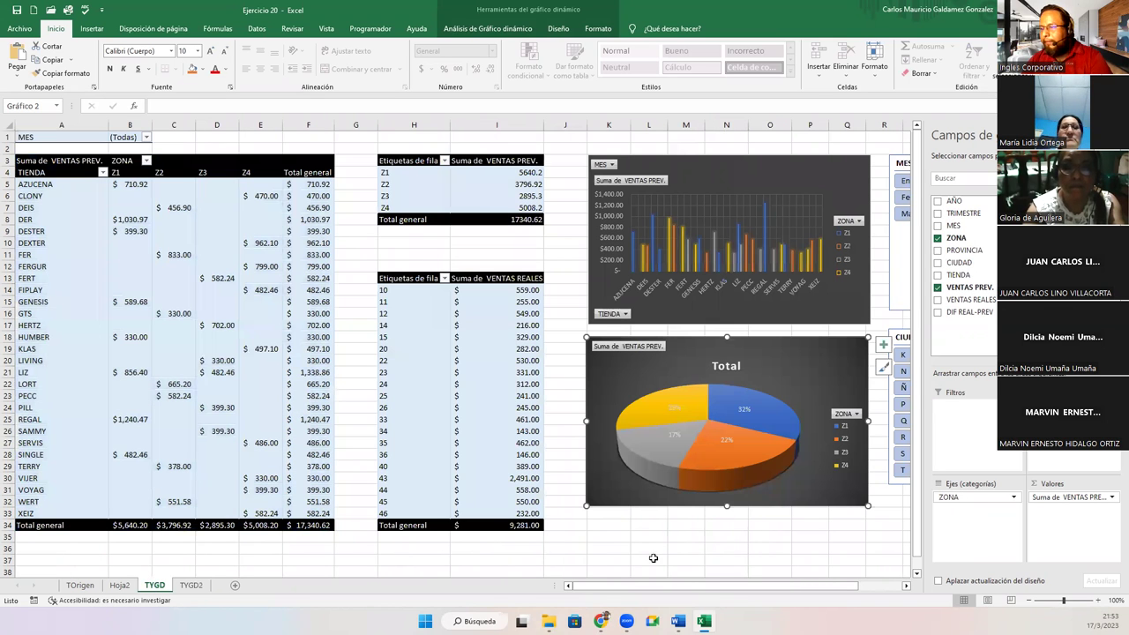
pyautogui.moveTo(668, 587); pyautogui.dragTo(716, 586)
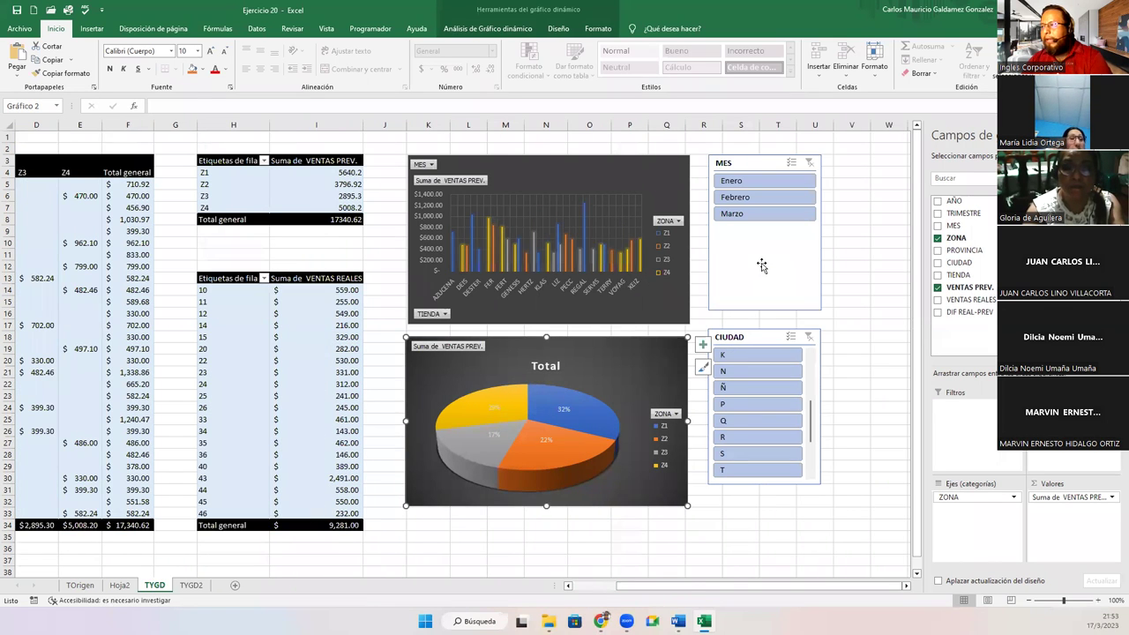
pyautogui.click(762, 267)
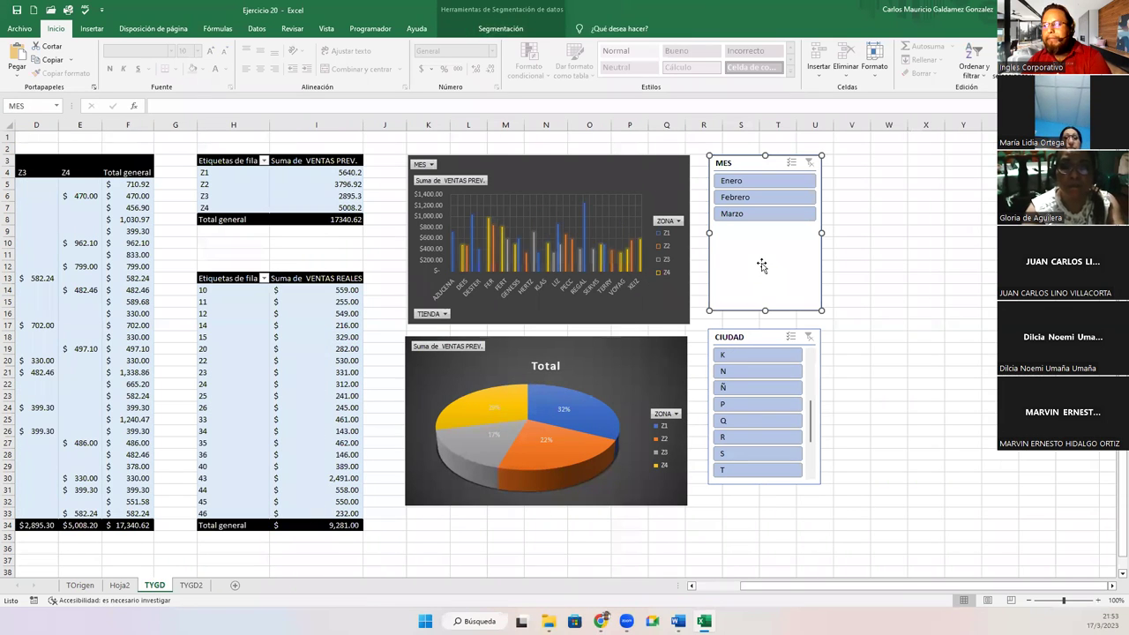
pyautogui.click(191, 586)
pyautogui.click(128, 263)
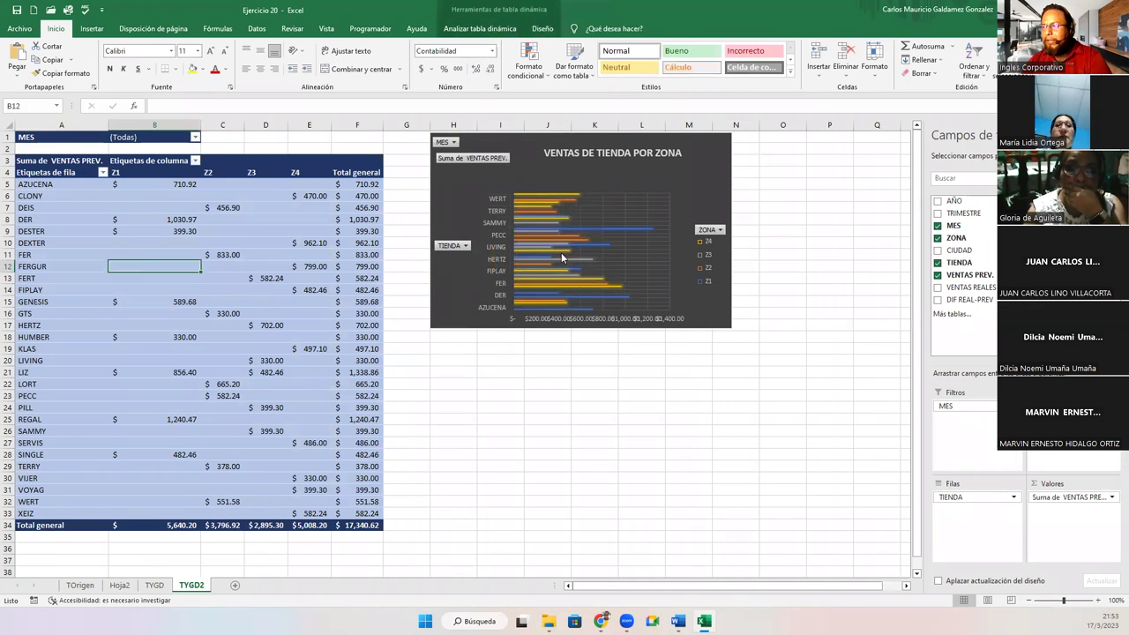
pyautogui.click(155, 585)
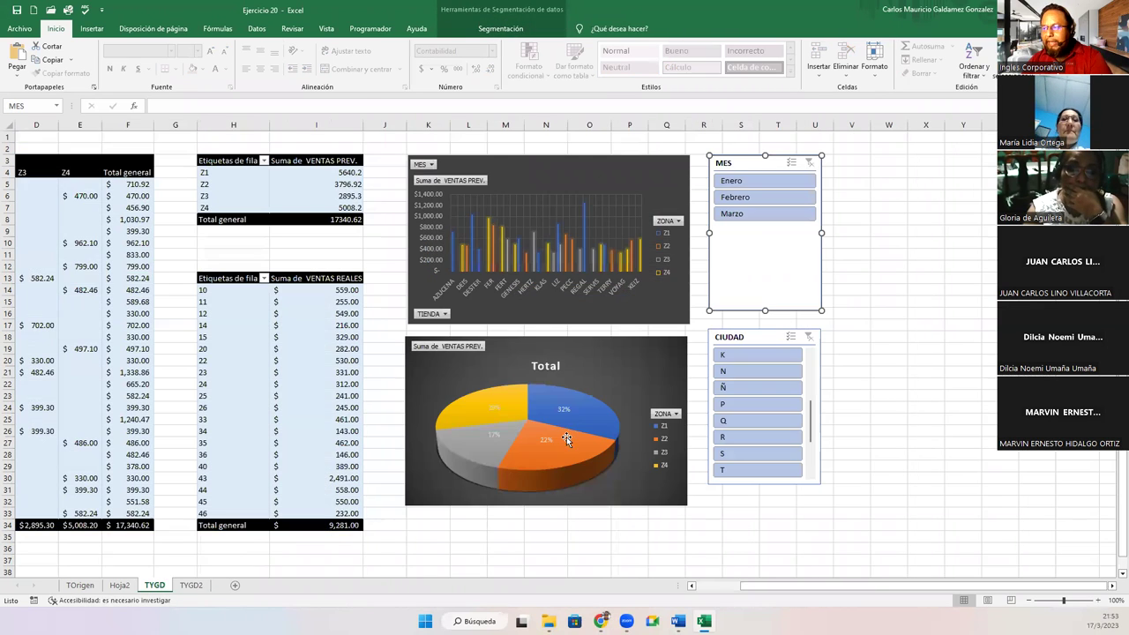
pyautogui.click(630, 342)
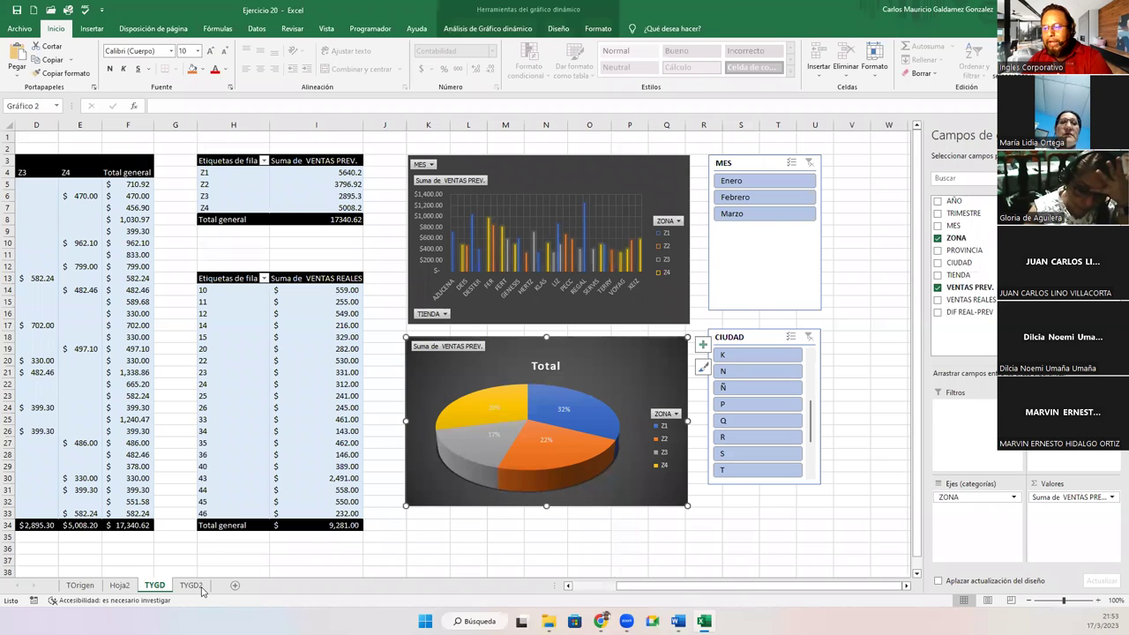
# Insert a CIUDAD slicer for the VENTAS DE TIENDA POR ZONA chart on TYGD2 and place it beside the chart around columns P to R.
pyautogui.click(191, 585)
pyautogui.click(524, 173)
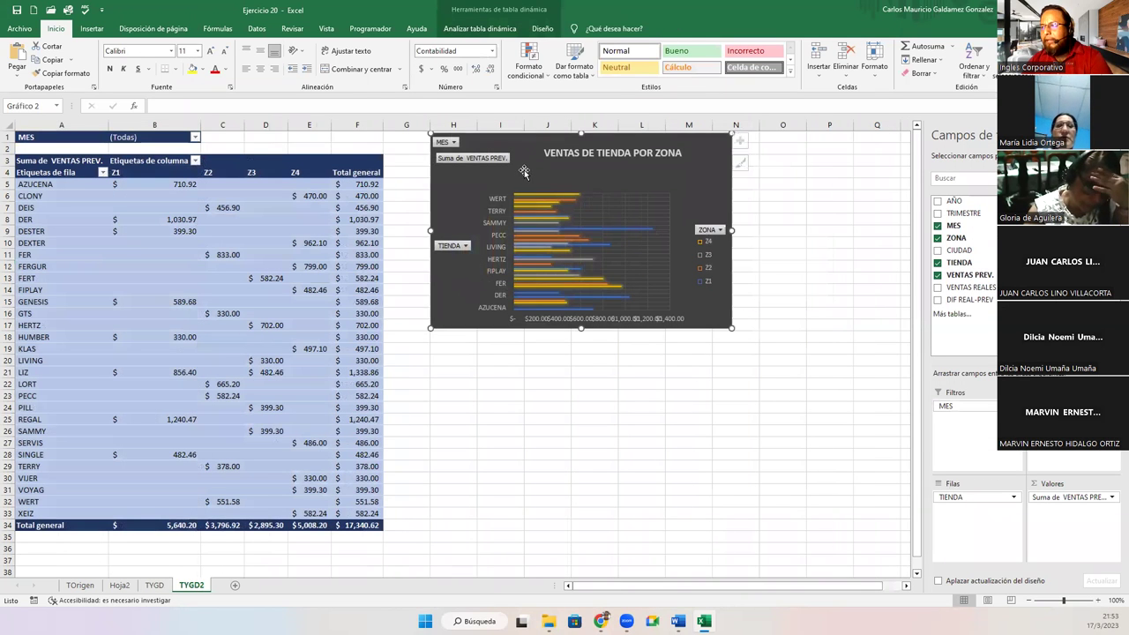
pyautogui.click(558, 28)
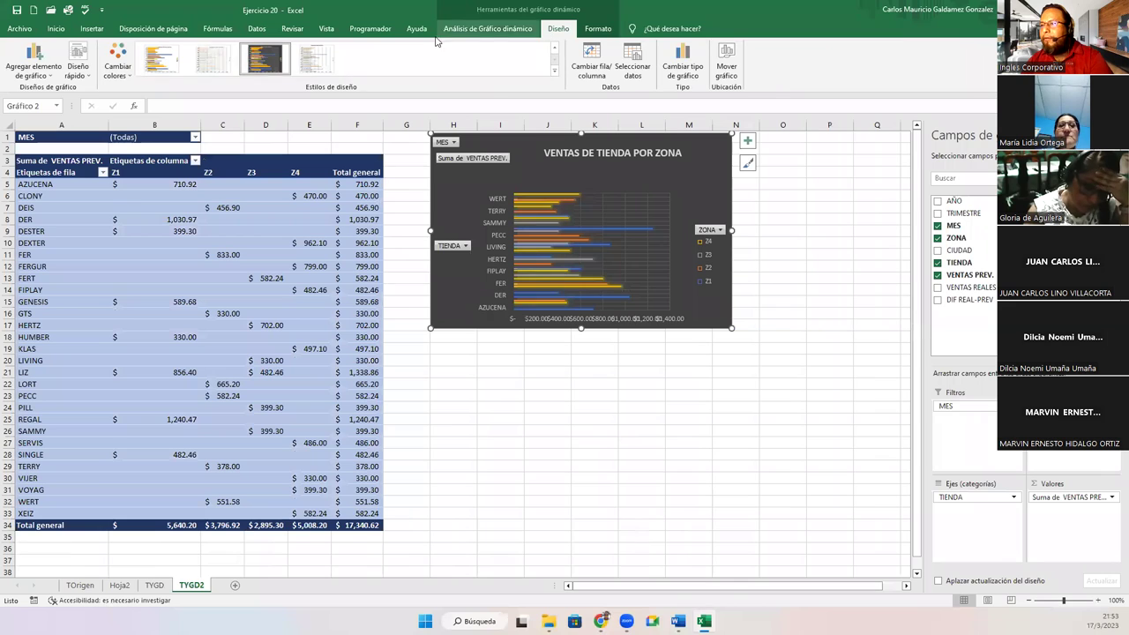
pyautogui.click(487, 28)
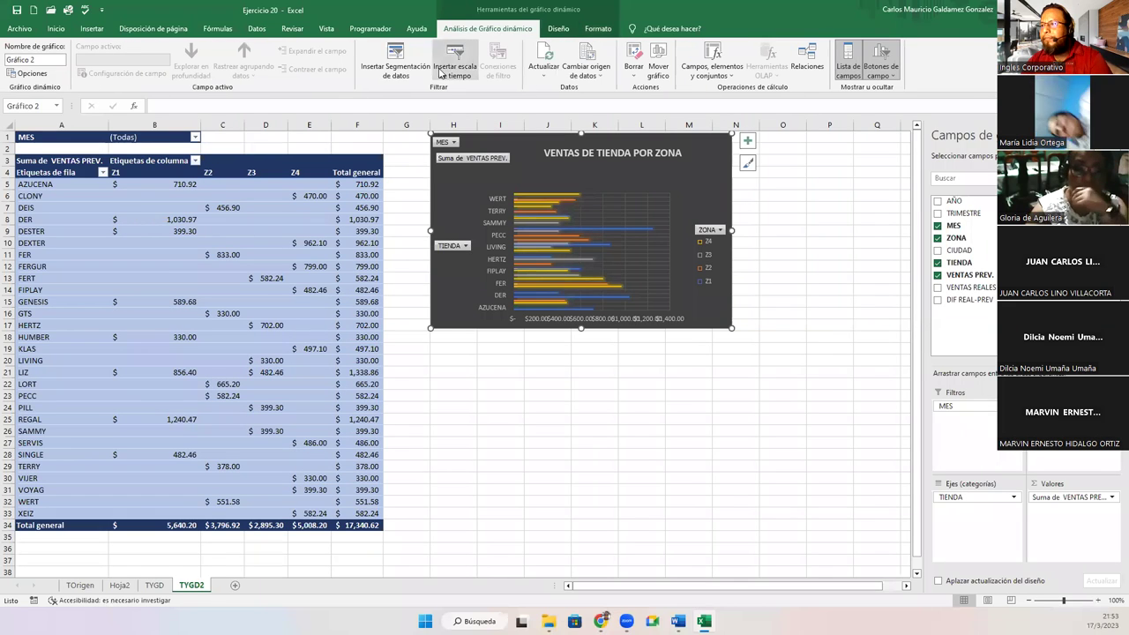
pyautogui.click(395, 58)
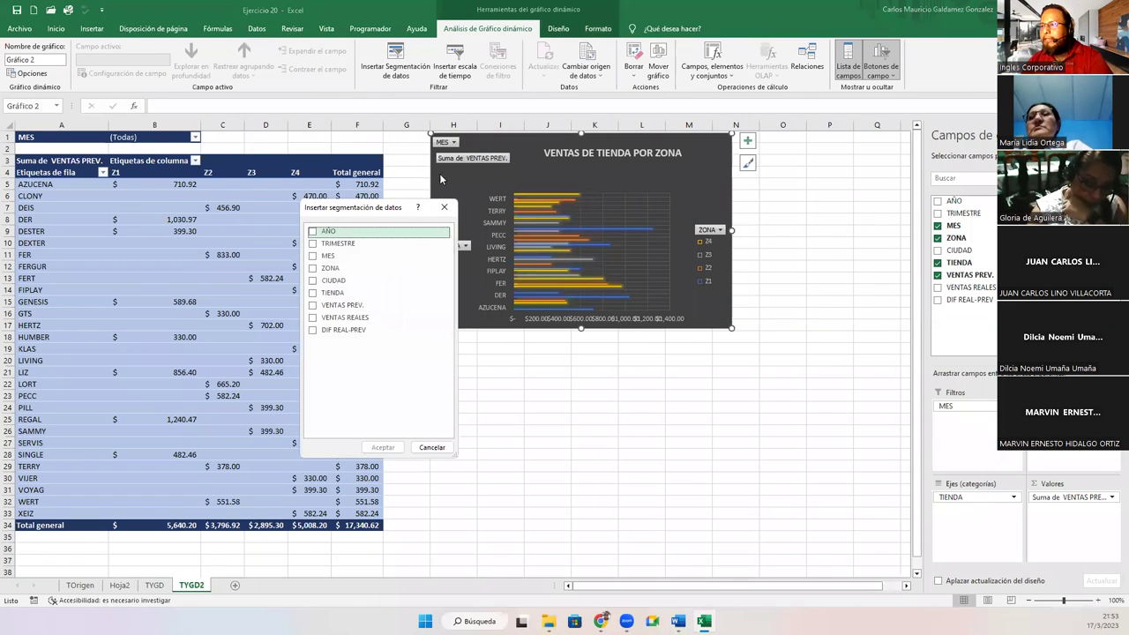
pyautogui.click(312, 280)
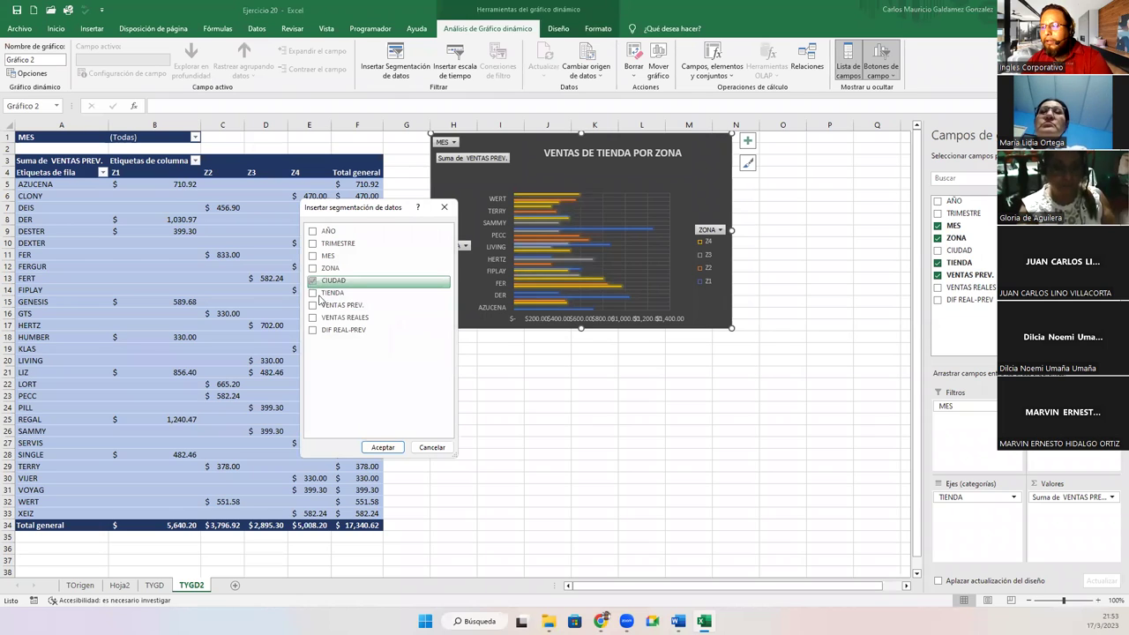
pyautogui.click(383, 448)
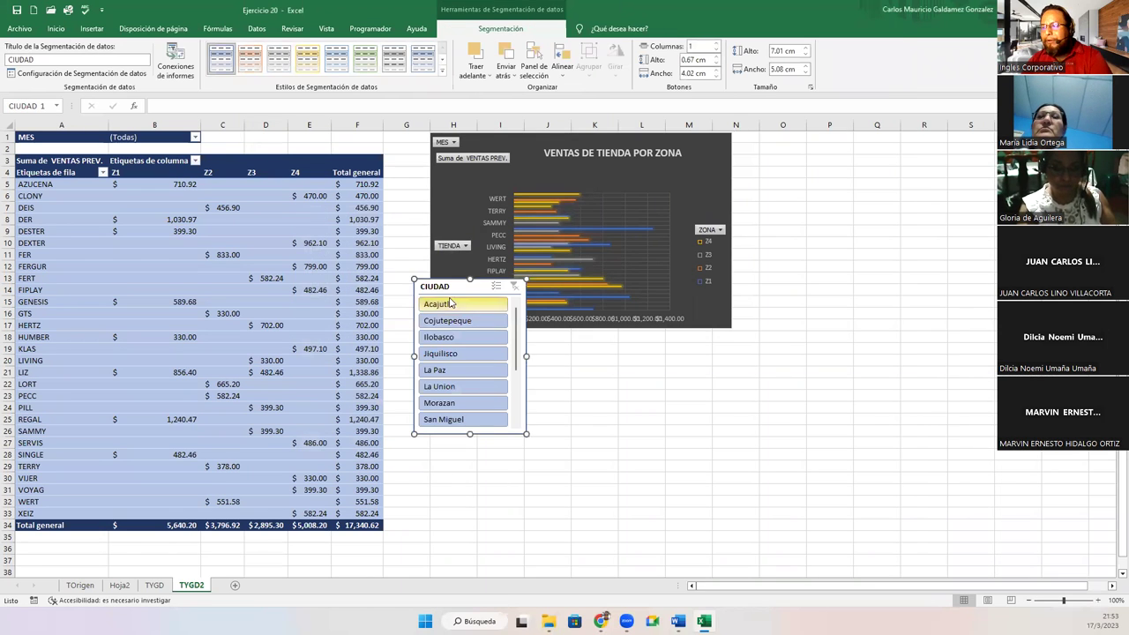
pyautogui.moveTo(448, 291); pyautogui.dragTo(839, 287)
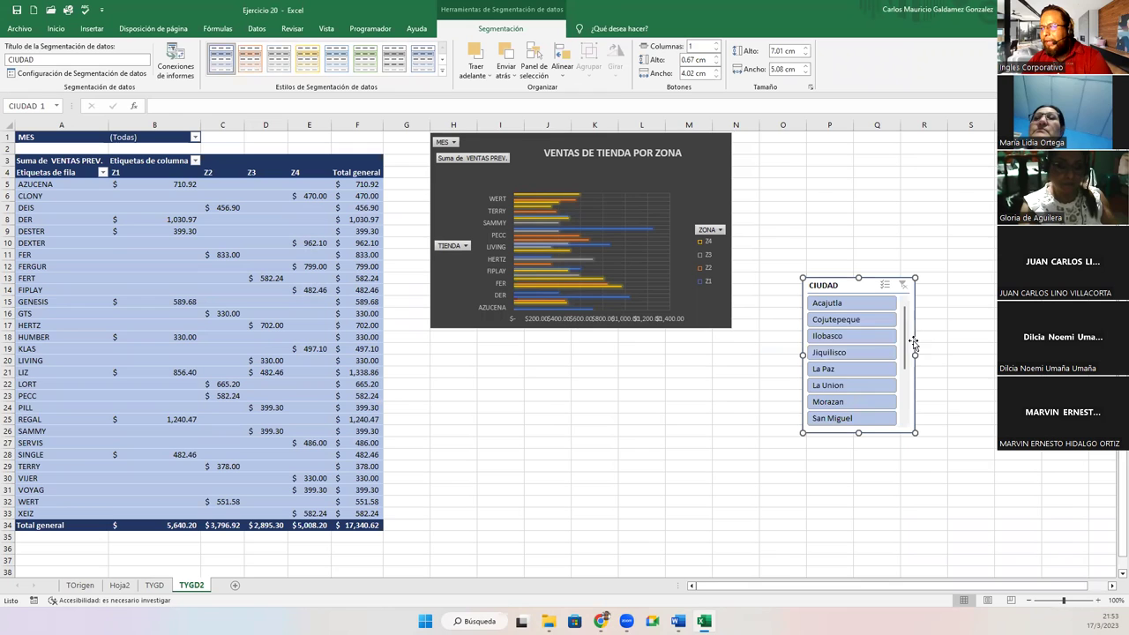
# Test the CIUDAD slicer with Acajutla, Cojutepeque, Ilobasco, Jiquilisco, La Paz and La Union one at a time, and clear its filter.
pyautogui.scroll(-3, 907, 355)
pyautogui.scroll(3, 907, 355)
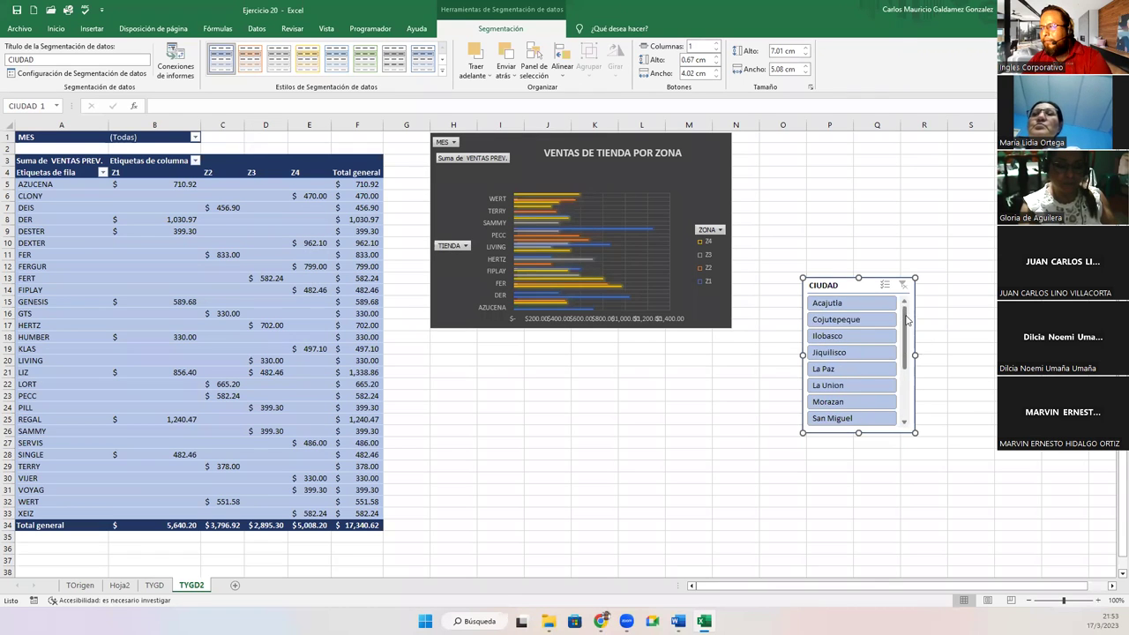
pyautogui.click(844, 304)
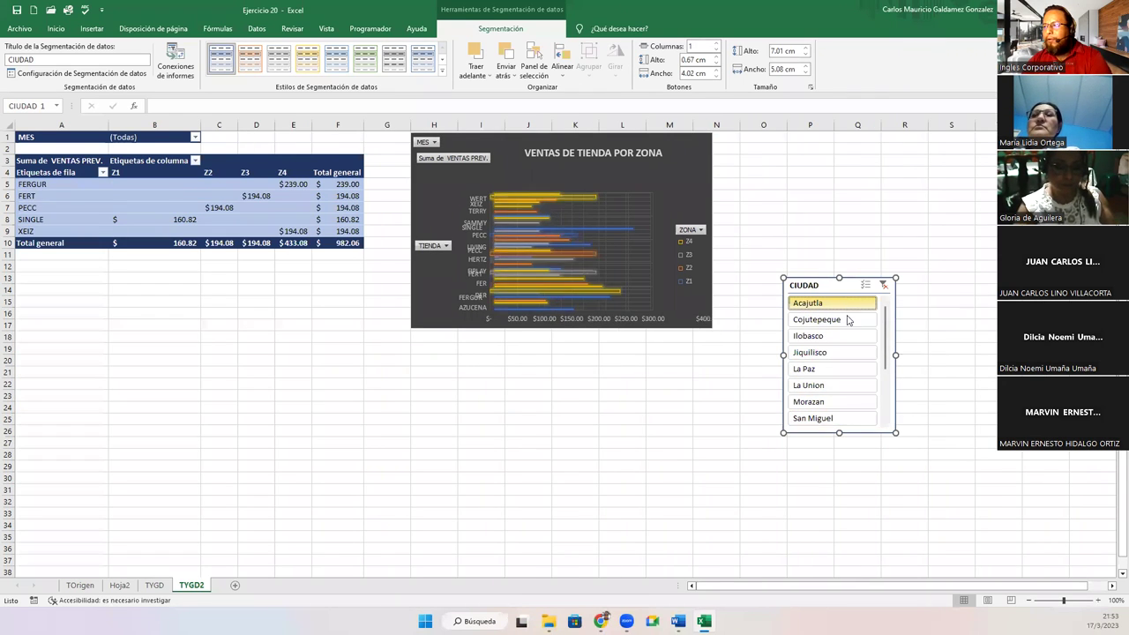
pyautogui.click(825, 323)
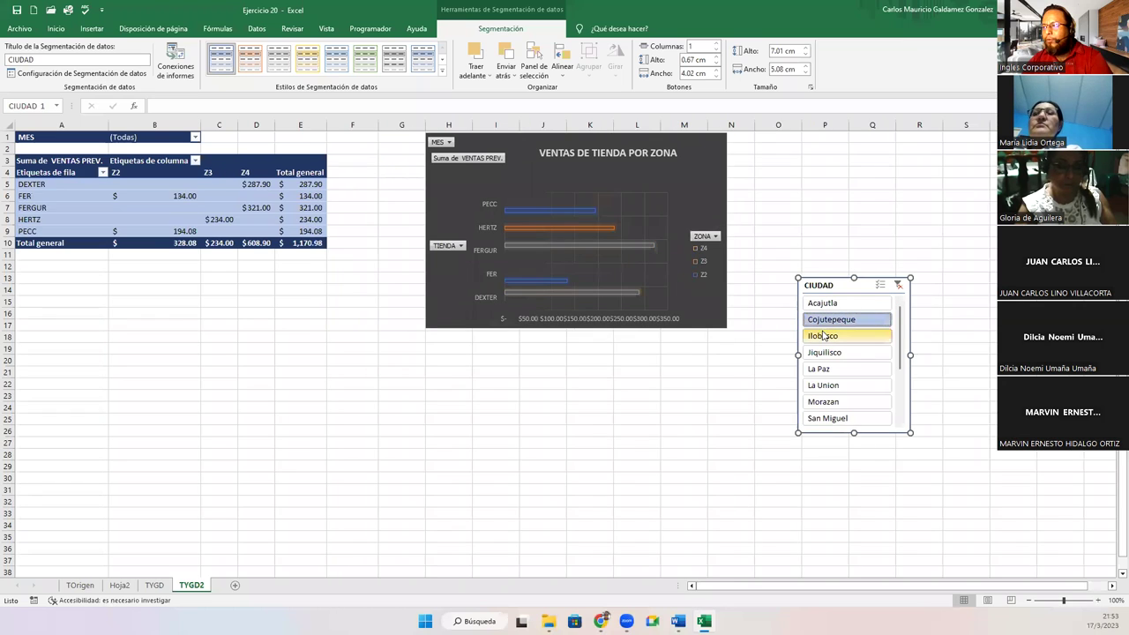
pyautogui.click(827, 337)
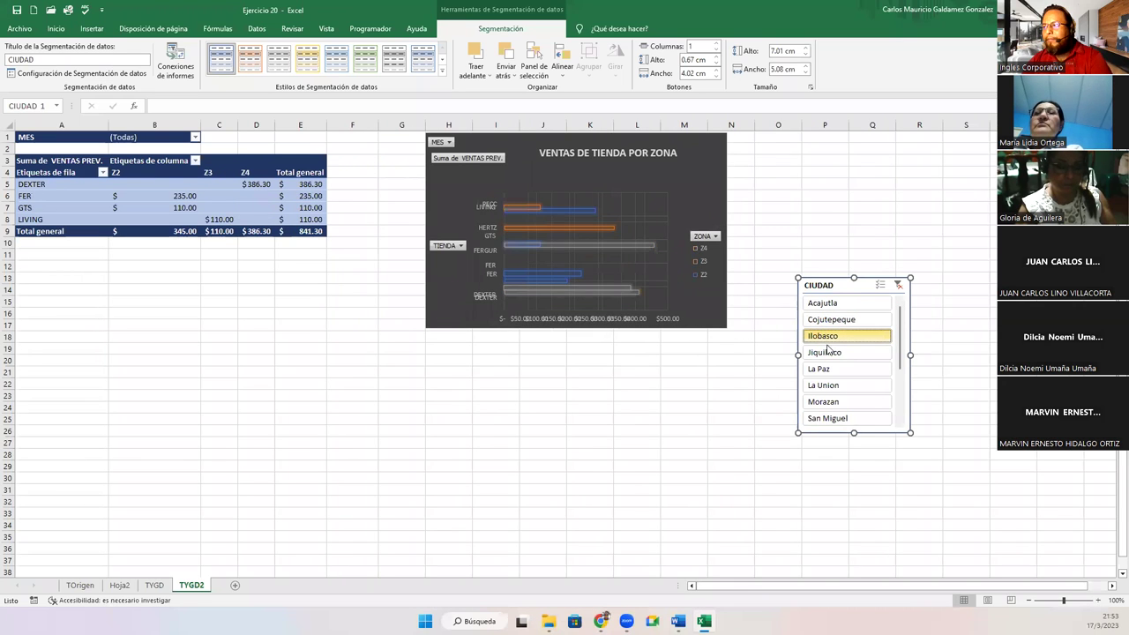
pyautogui.click(836, 358)
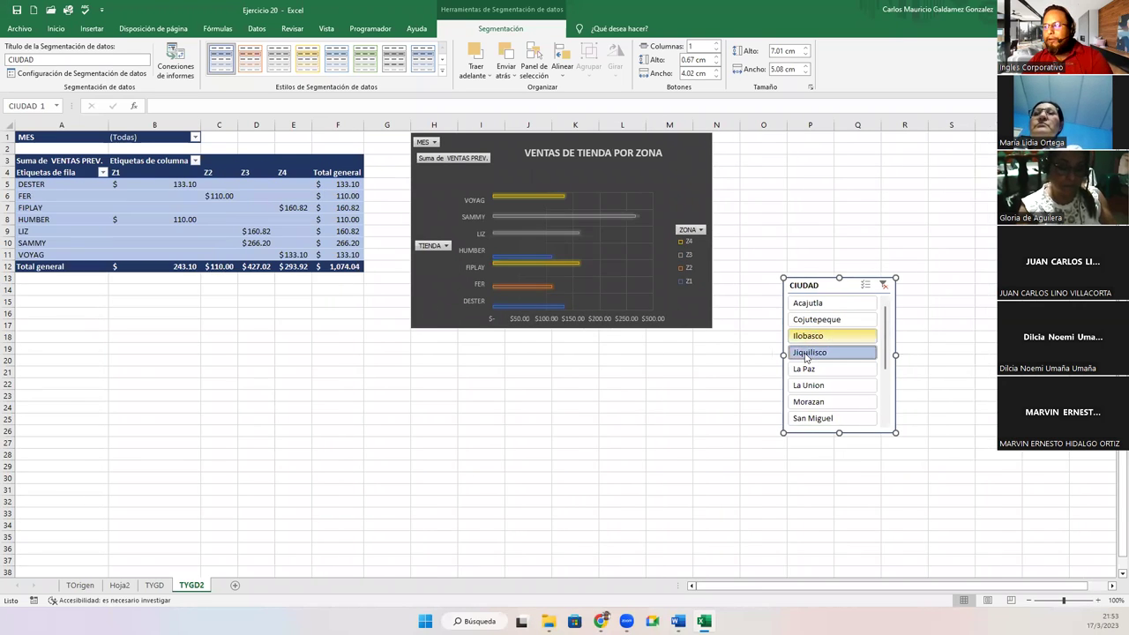
pyautogui.click(806, 370)
pyautogui.click(818, 390)
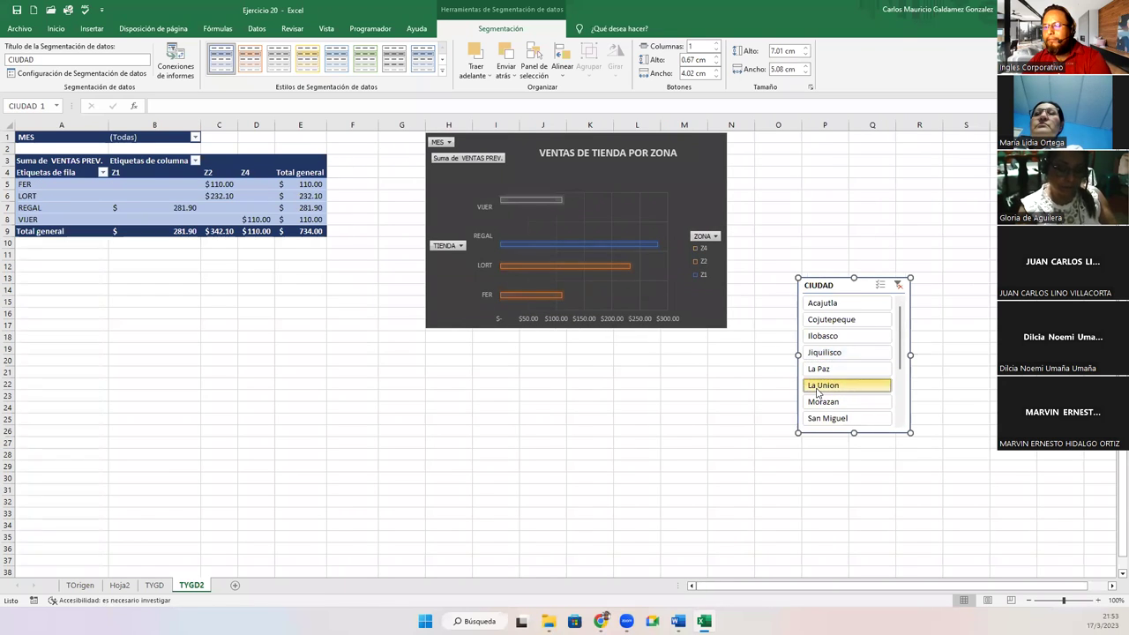
pyautogui.click(898, 285)
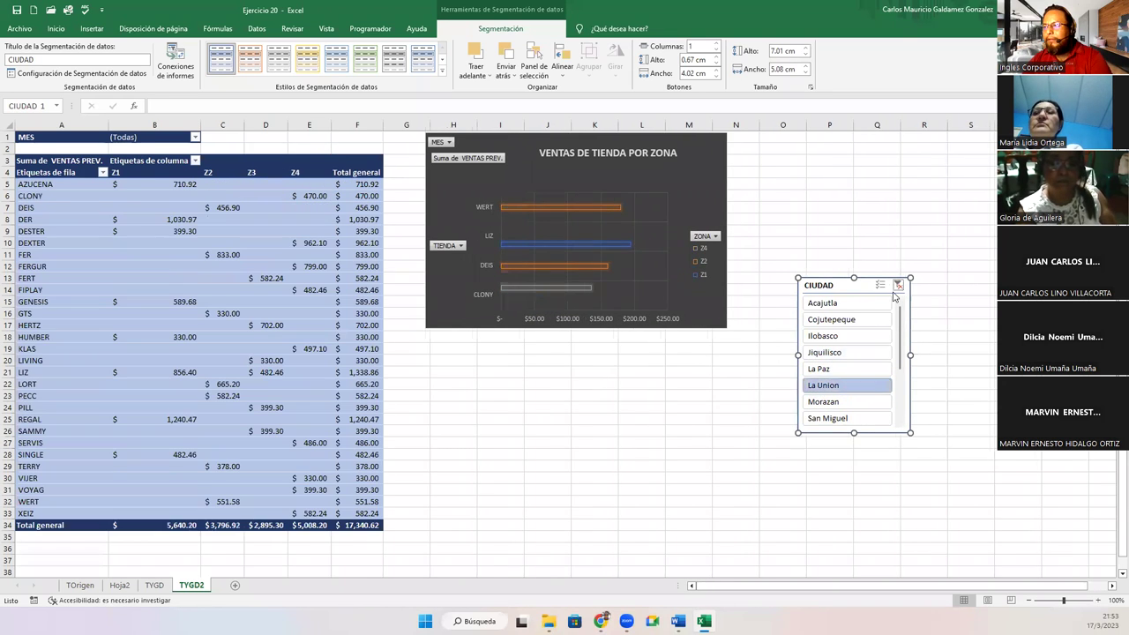
# Move the CIUDAD slicer down to about row 21, below the level of the bar chart.
pyautogui.moveTo(838, 285); pyautogui.dragTo(819, 373)
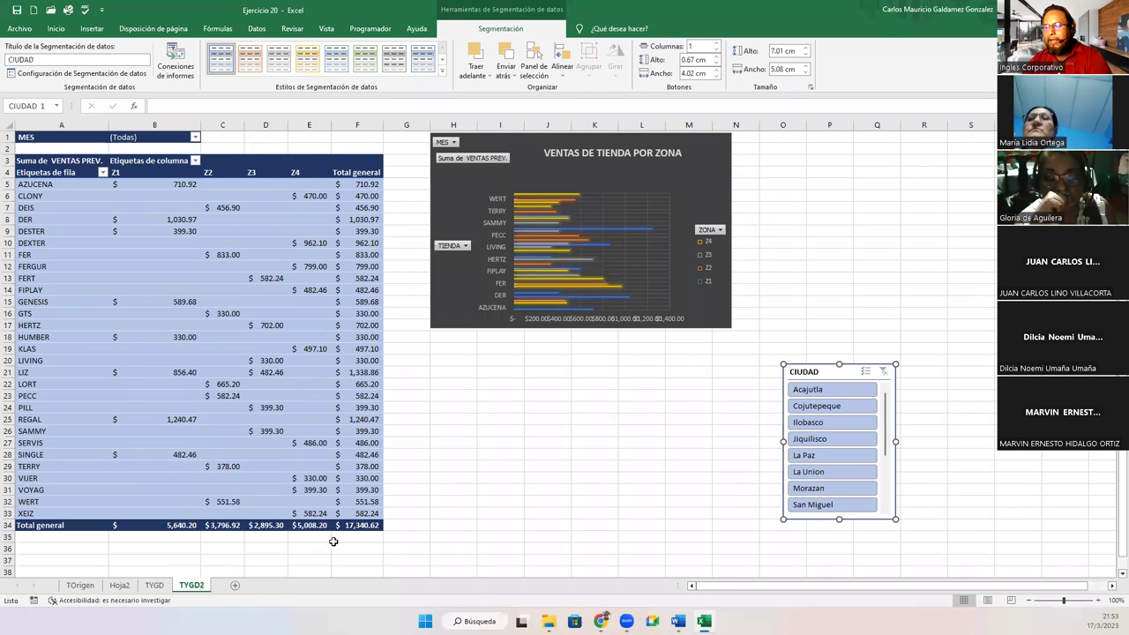
# Check the source fields of the TYGD sheet's province and zone pivot tables, and match the sheet's tables with their pivot charts.
pyautogui.click(154, 586)
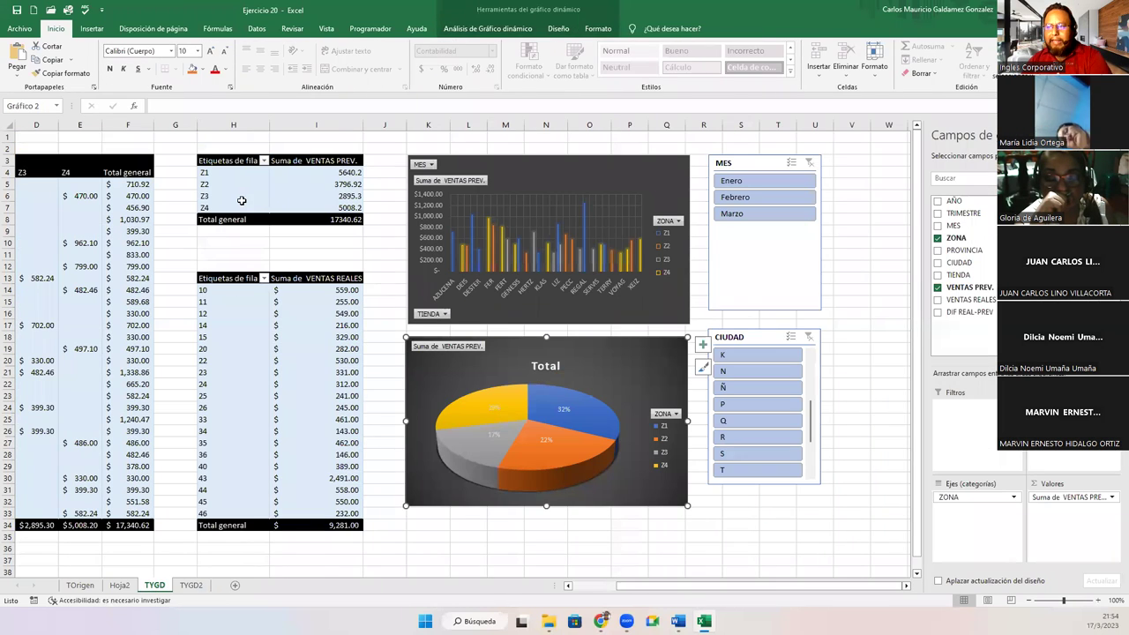
pyautogui.click(241, 353)
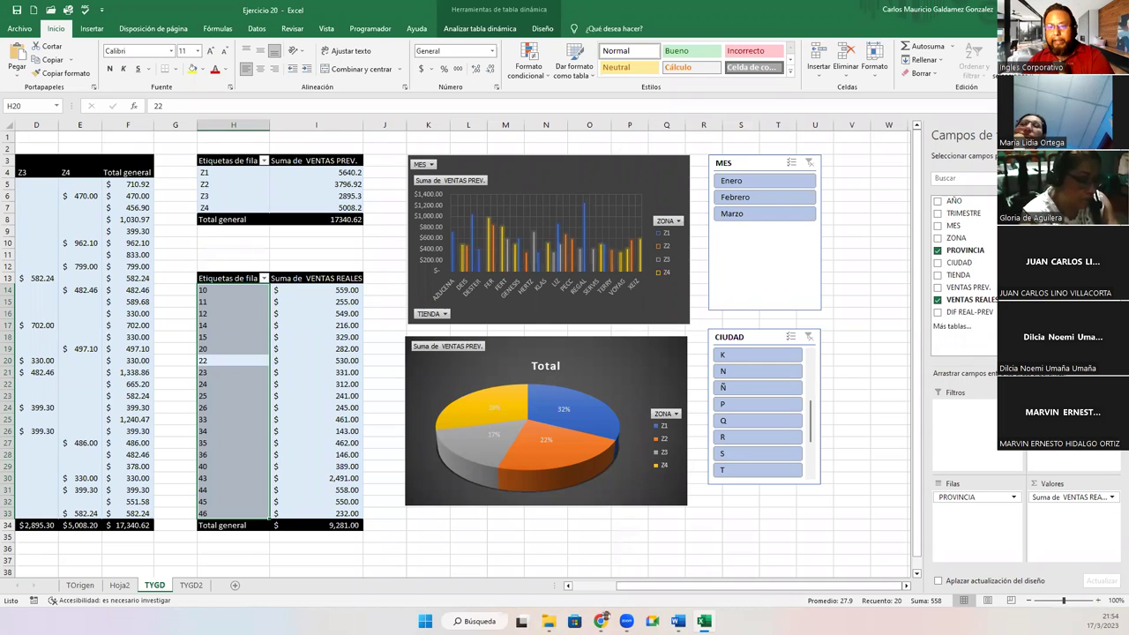
pyautogui.click(252, 196)
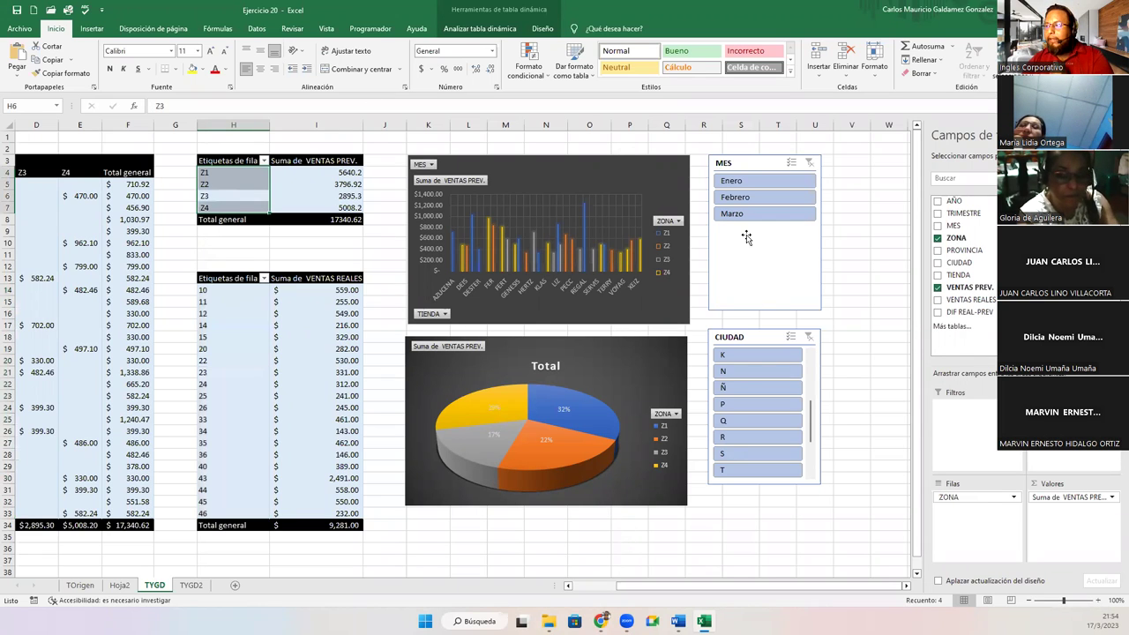
pyautogui.click(514, 177)
pyautogui.click(81, 265)
pyautogui.click(468, 381)
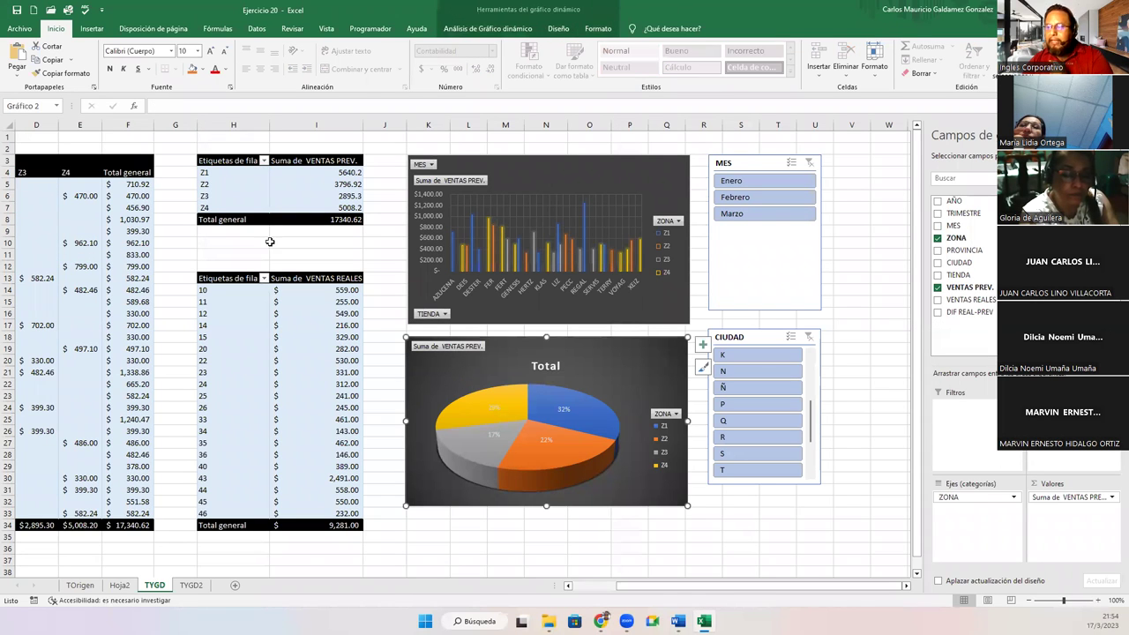
# Annotate the TYGD sheet with red rectangles around the zone pivot table and its pie chart.
pyautogui.click(239, 187)
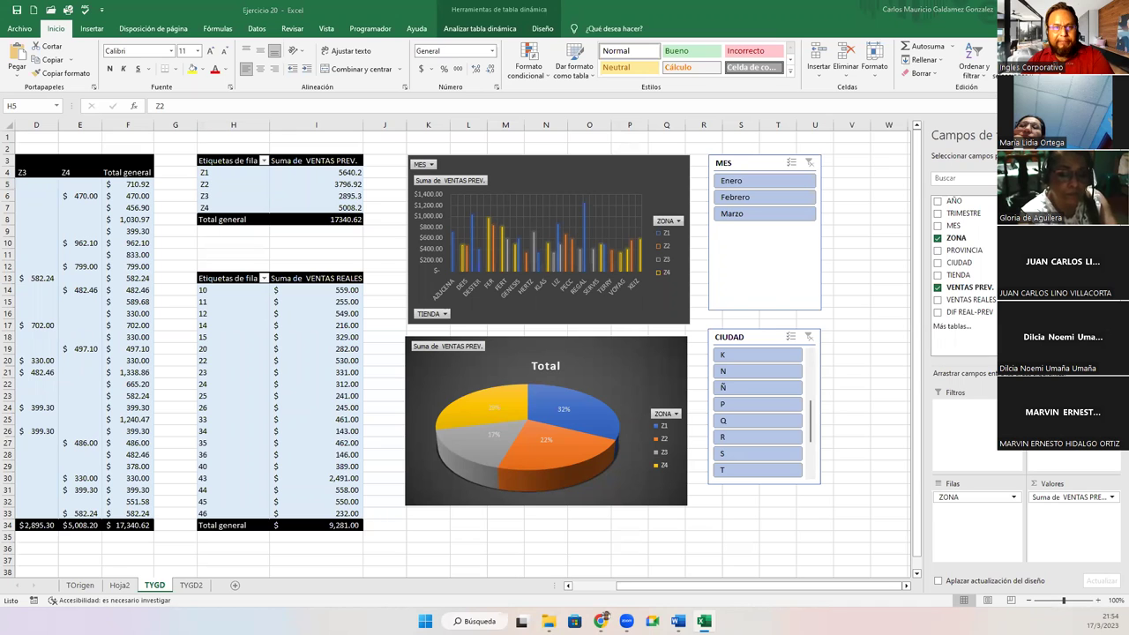
pyautogui.moveTo(187, 148); pyautogui.dragTo(373, 233)
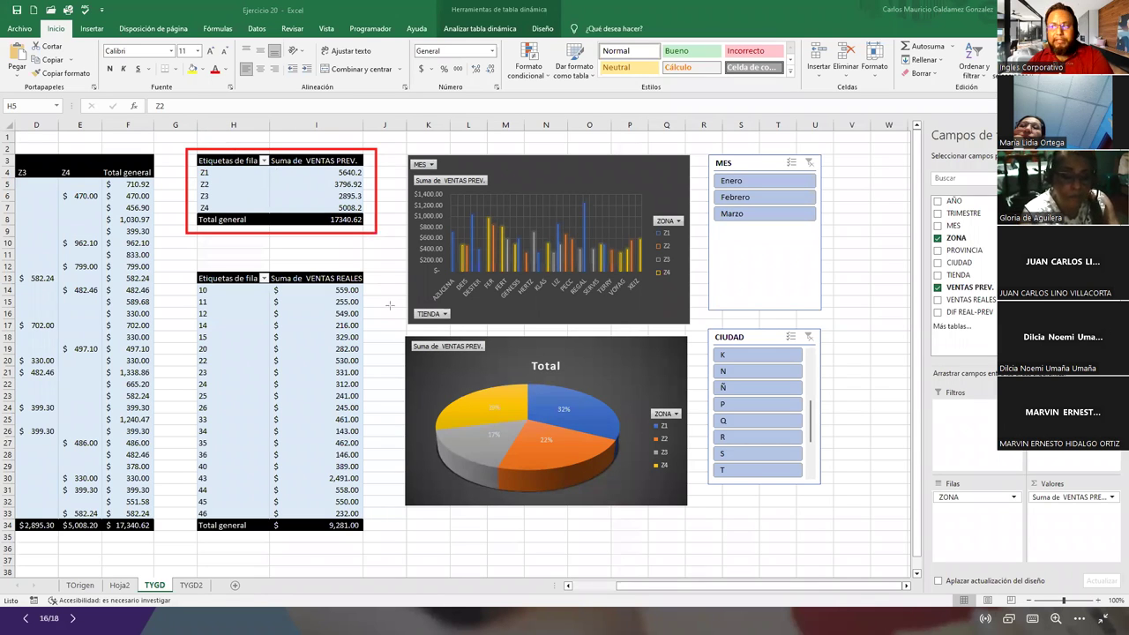
pyautogui.moveTo(404, 336)
pyautogui.mouseDown()
pyautogui.moveTo(563, 466)
pyautogui.moveTo(691, 515)
pyautogui.mouseUp()
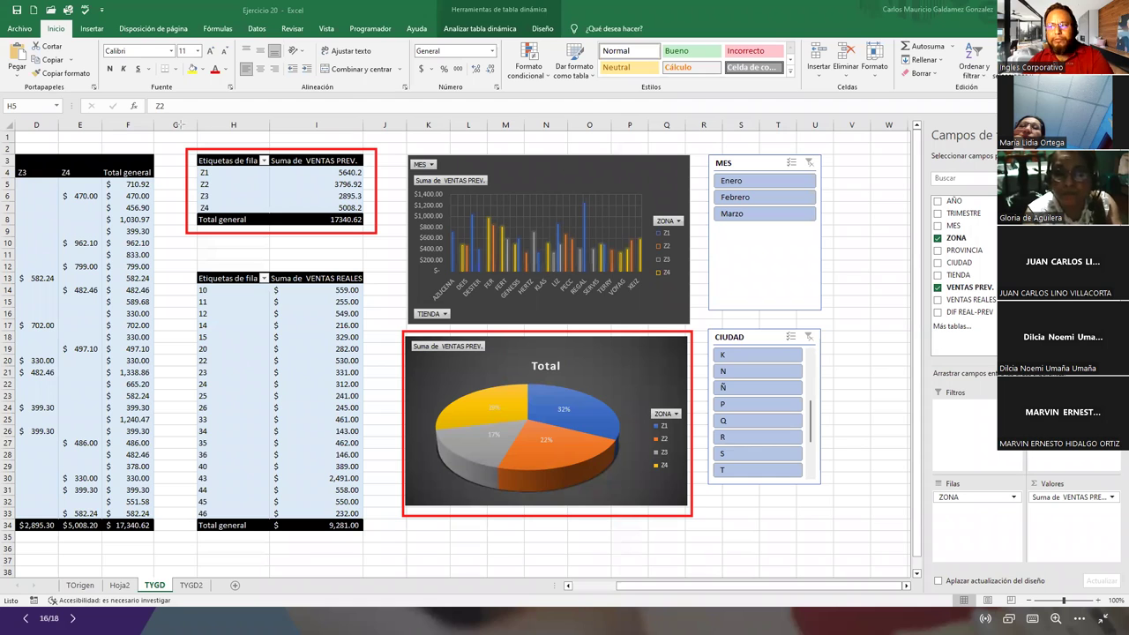
# Outline the store pivot table, column chart and MES slicer in purple, box the province table in black, and link the column chart to MES.
pyautogui.moveTo(404, 148)
pyautogui.mouseDown()
pyautogui.moveTo(661, 320)
pyautogui.moveTo(693, 328)
pyautogui.mouseUp()
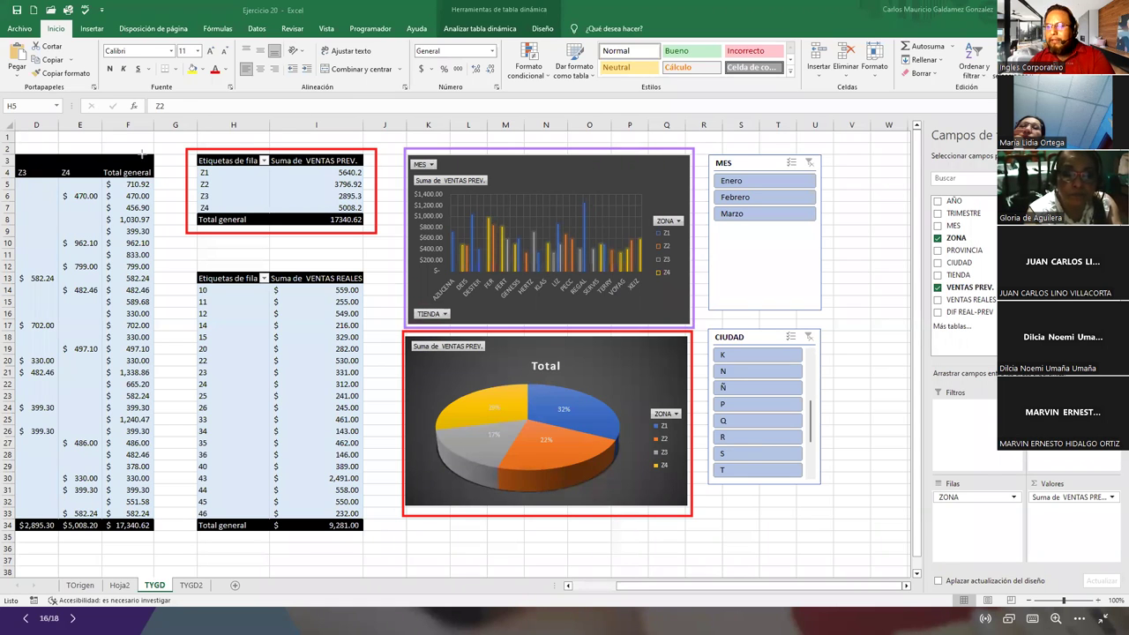
pyautogui.moveTo(158, 152)
pyautogui.mouseDown()
pyautogui.moveTo(102, 155)
pyautogui.moveTo(12, 338)
pyautogui.moveTo(14, 534)
pyautogui.mouseUp()
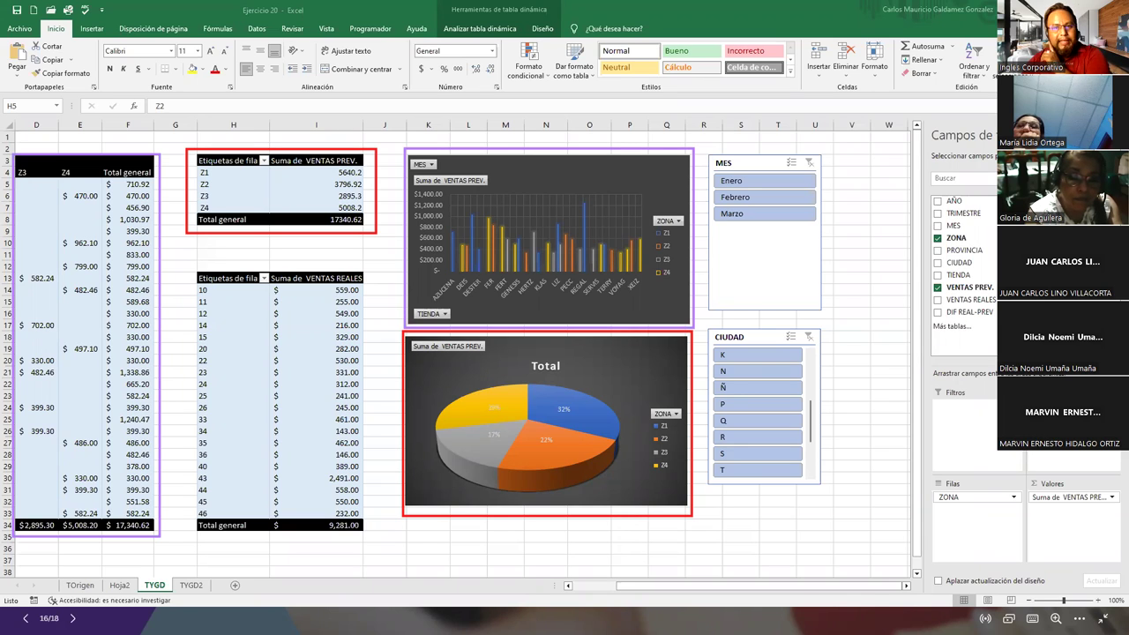
pyautogui.moveTo(192, 267); pyautogui.dragTo(369, 540)
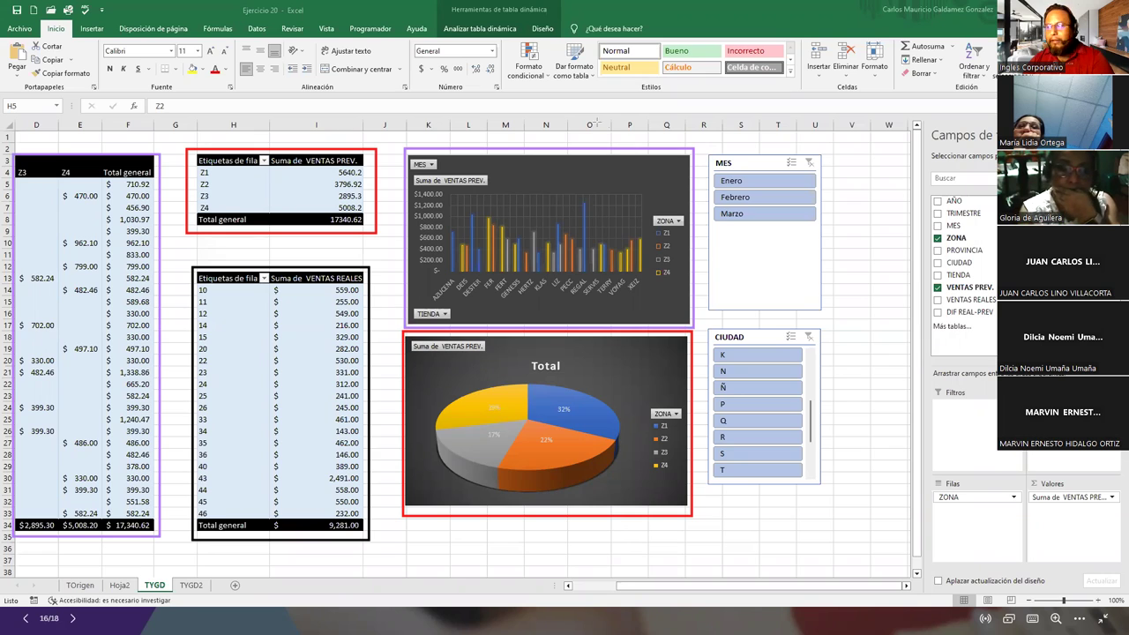
pyautogui.moveTo(702, 147)
pyautogui.mouseDown()
pyautogui.moveTo(779, 304)
pyautogui.moveTo(827, 314)
pyautogui.mouseUp()
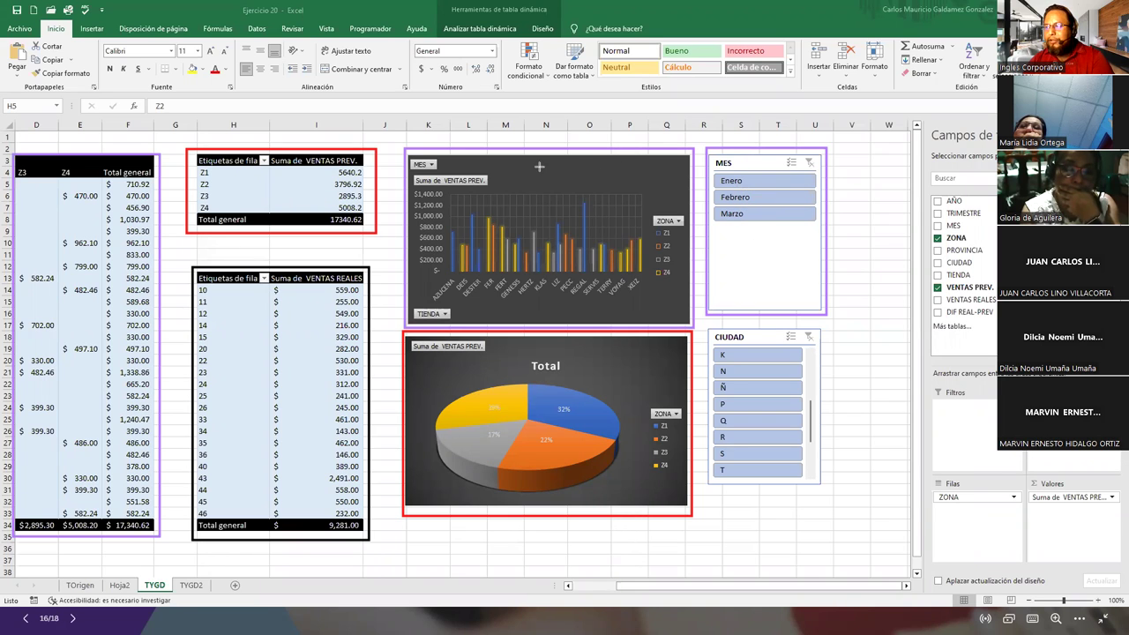
pyautogui.moveTo(518, 168); pyautogui.dragTo(714, 165)
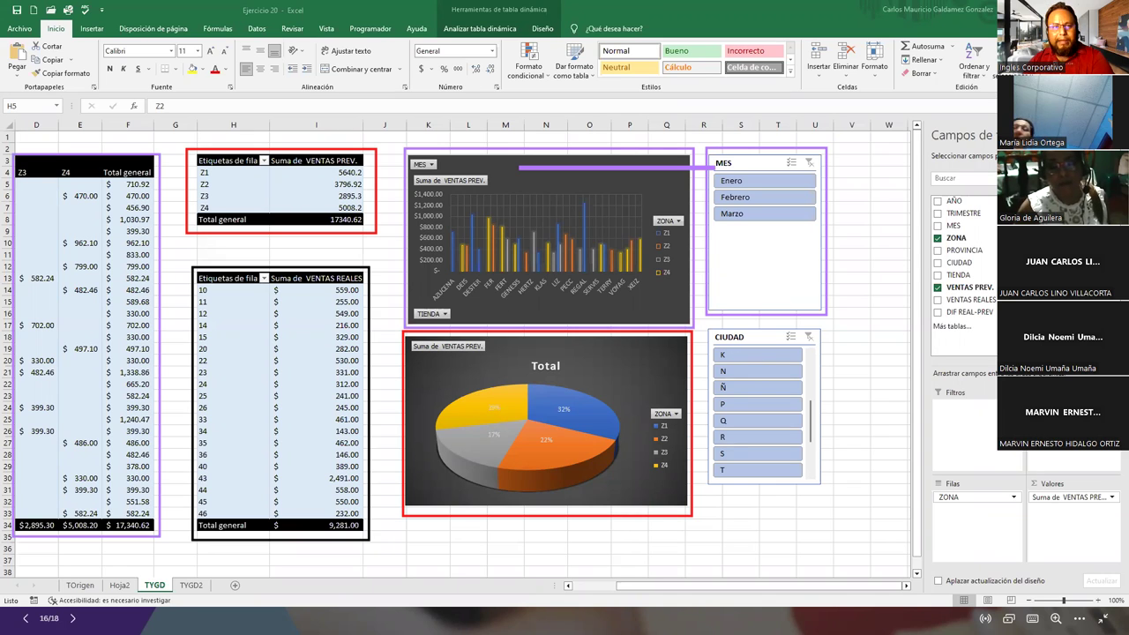
# Filter the zone pivot table and pie chart by city K, and clear the CIUDAD slicer's filter.
pyautogui.click(724, 357)
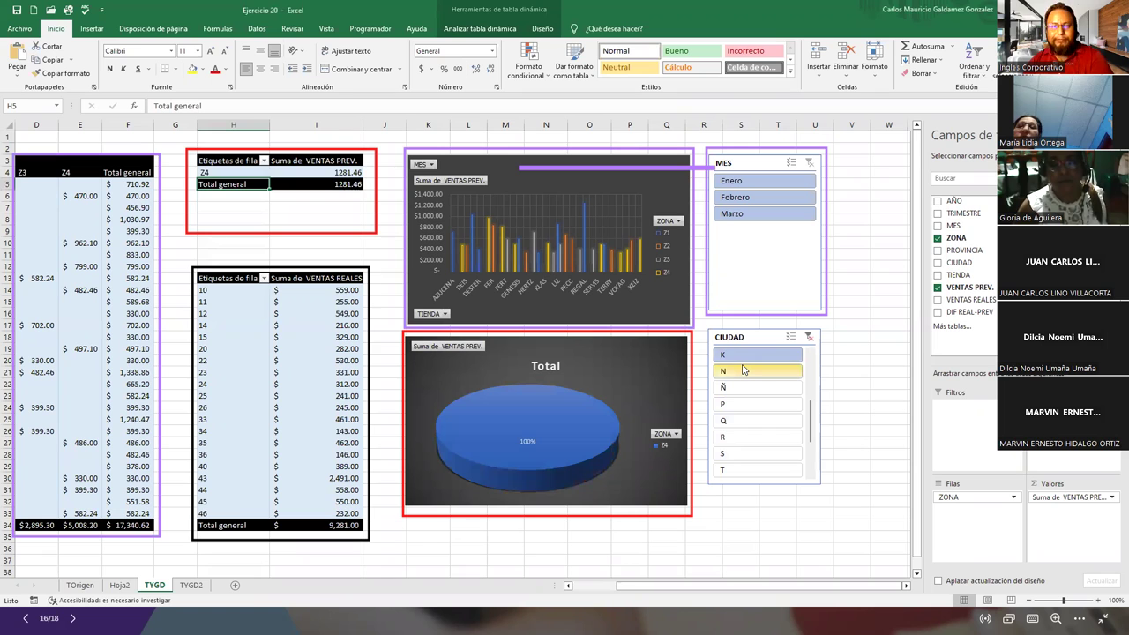
pyautogui.click(809, 337)
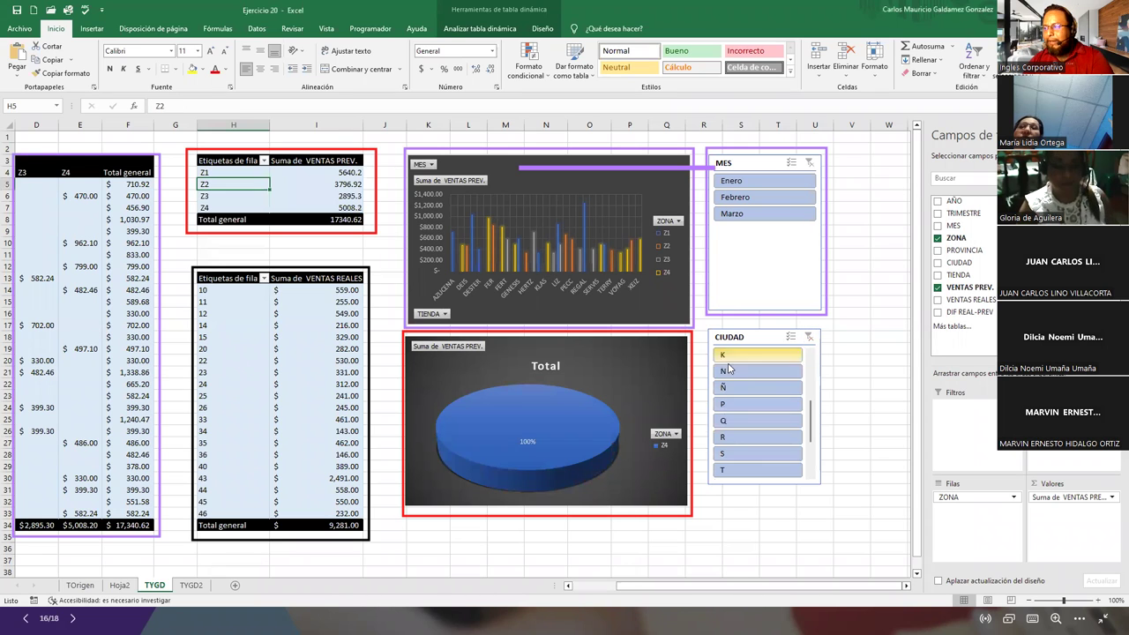
# Outline the CIUDAD slicer with a red rectangle to match the zone pivot table and its pie chart.
pyautogui.click(289, 183)
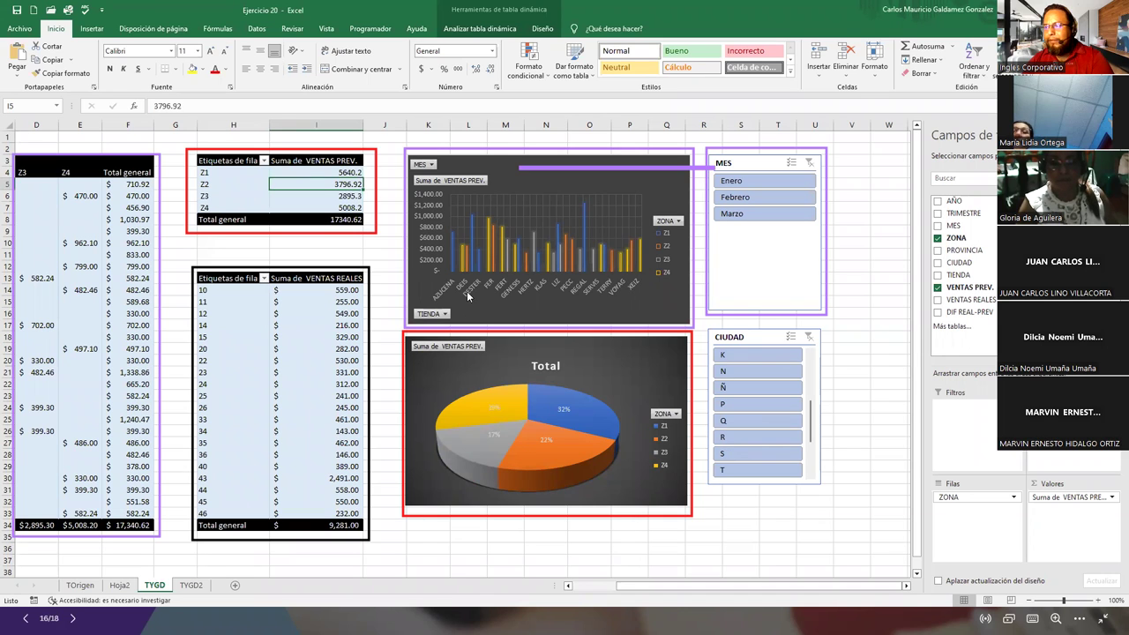
pyautogui.click(654, 374)
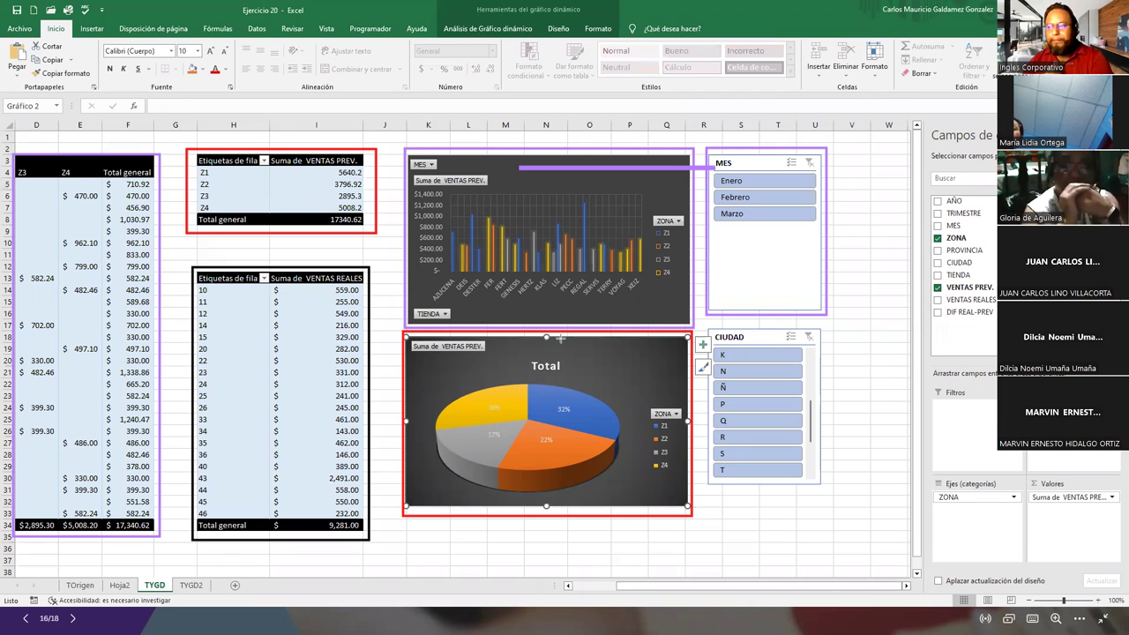
pyautogui.moveTo(779, 428); pyautogui.dragTo(809, 476)
pyautogui.hotkey('ctrl', 'z')
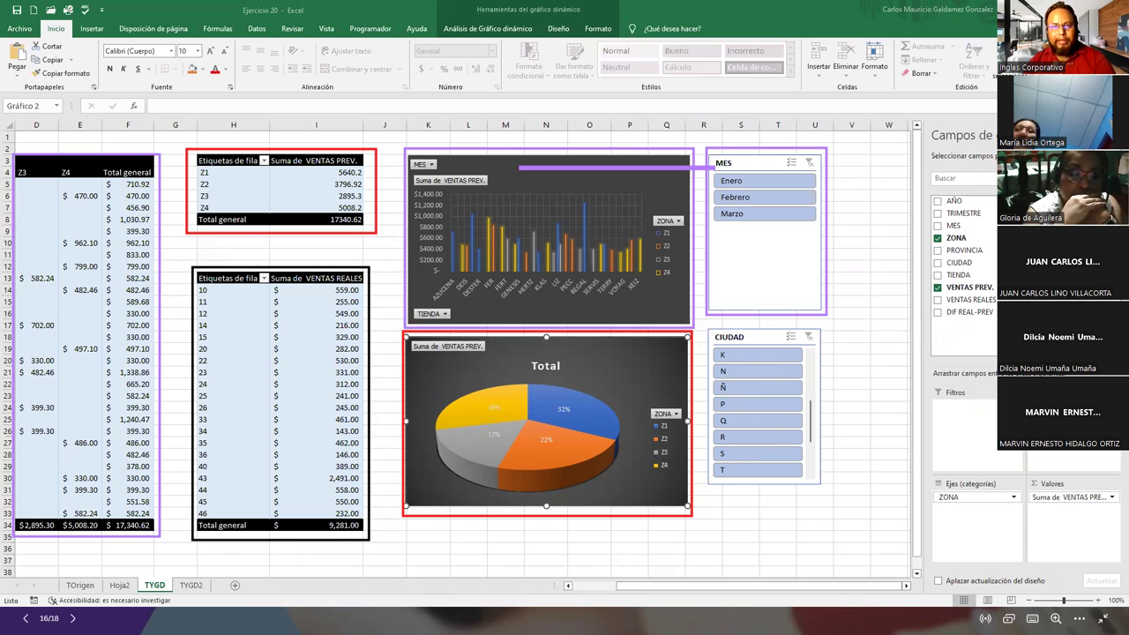
pyautogui.moveTo(703, 325)
pyautogui.mouseDown()
pyautogui.moveTo(736, 378)
pyautogui.moveTo(773, 517)
pyautogui.moveTo(830, 499)
pyautogui.mouseUp()
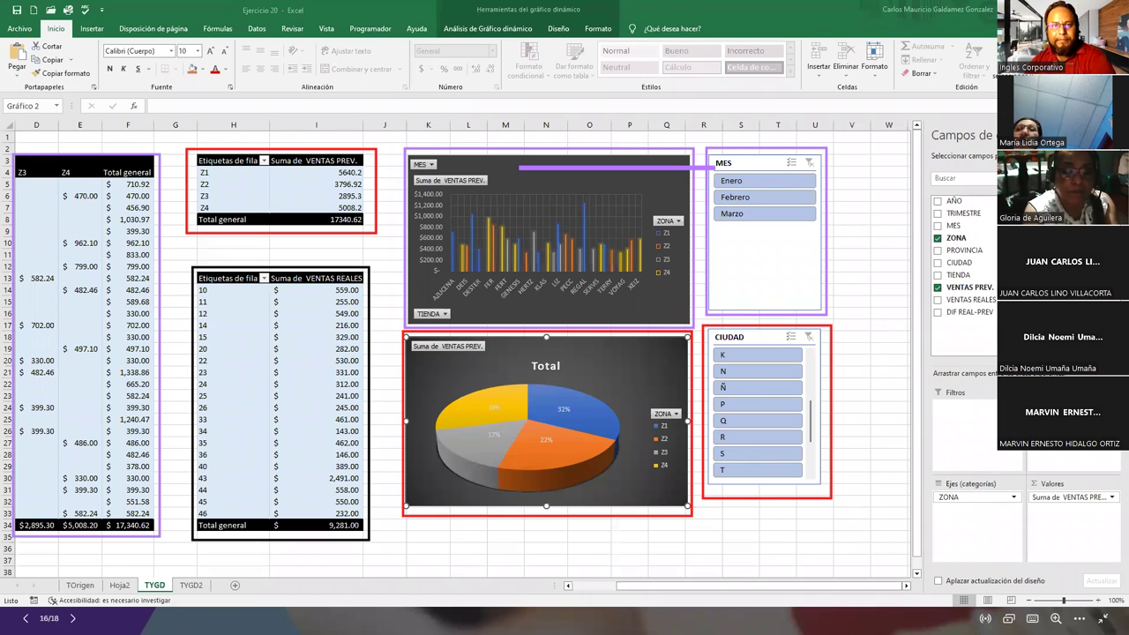
# Mark each TYGD pivot table, both pivot charts and the MES and CIUDAD slicers with red arrows, group by group.
pyautogui.moveTo(143, 202); pyautogui.dragTo(97, 273)
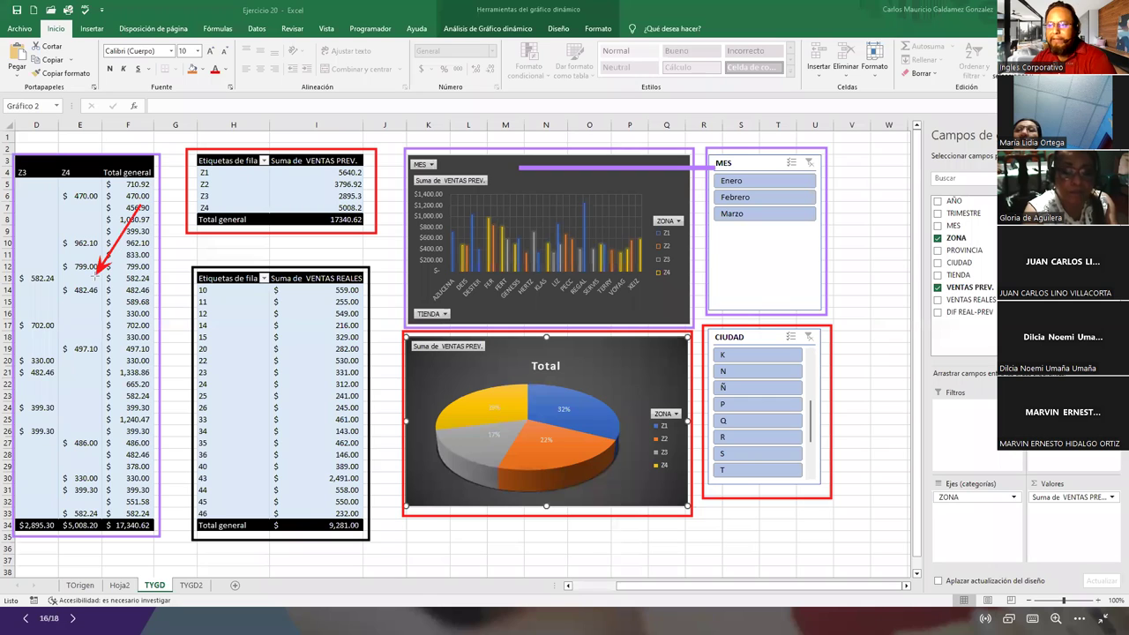
pyautogui.moveTo(417, 218); pyautogui.dragTo(505, 223)
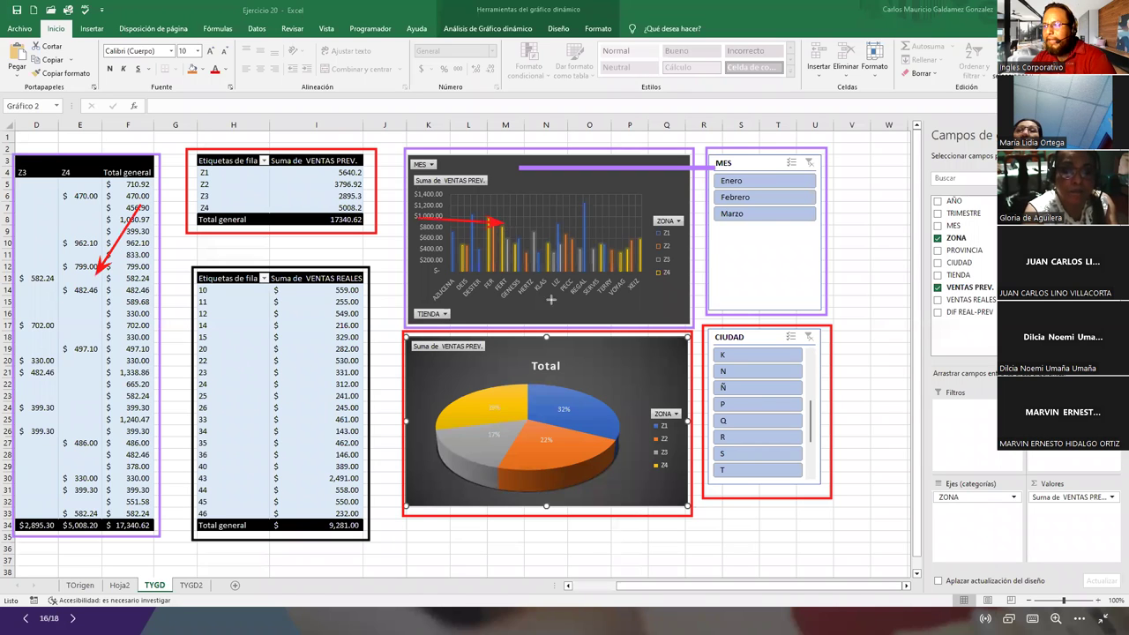
pyautogui.moveTo(650, 307); pyautogui.dragTo(756, 250)
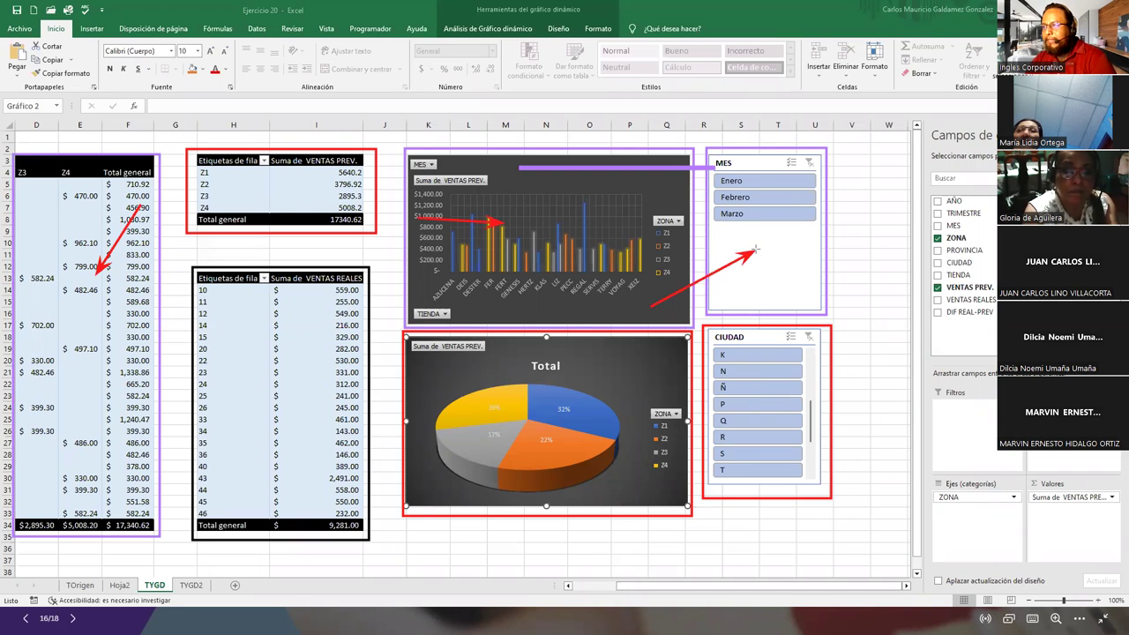
pyautogui.moveTo(220, 325); pyautogui.dragTo(291, 392)
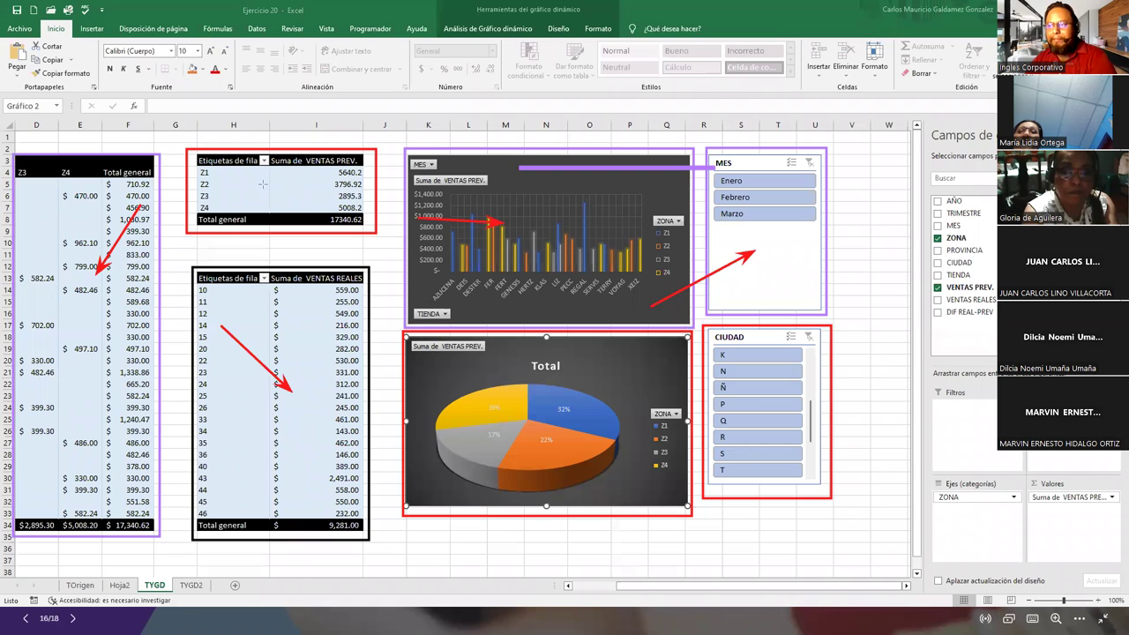
pyautogui.moveTo(224, 173); pyautogui.dragTo(299, 203)
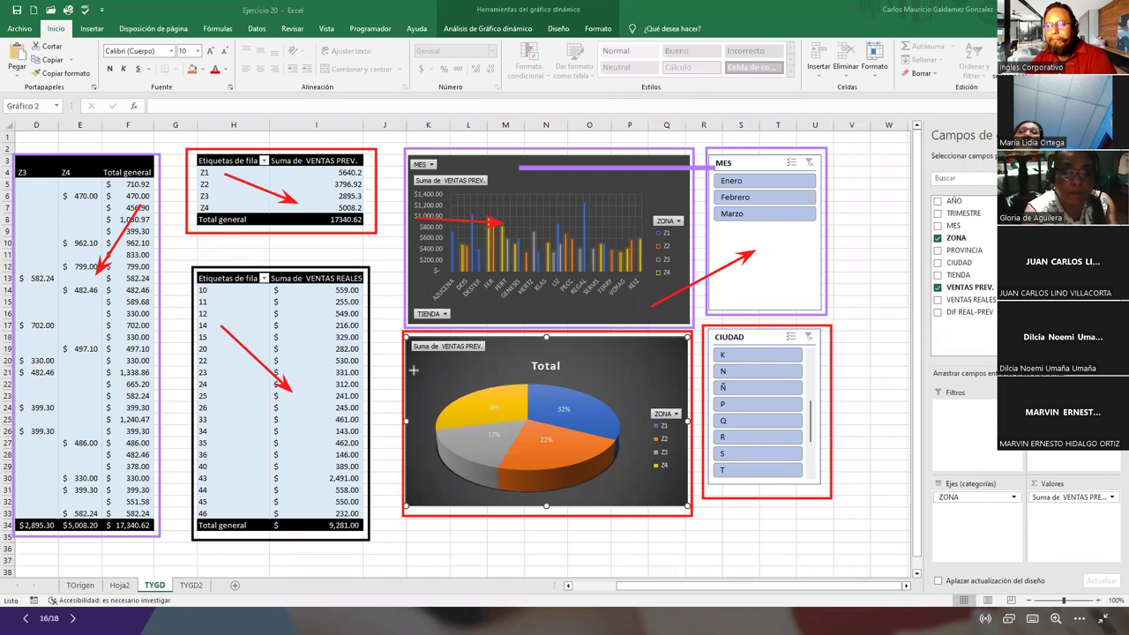
pyautogui.moveTo(418, 359); pyautogui.dragTo(522, 392)
pyautogui.moveTo(681, 500); pyautogui.dragTo(770, 446)
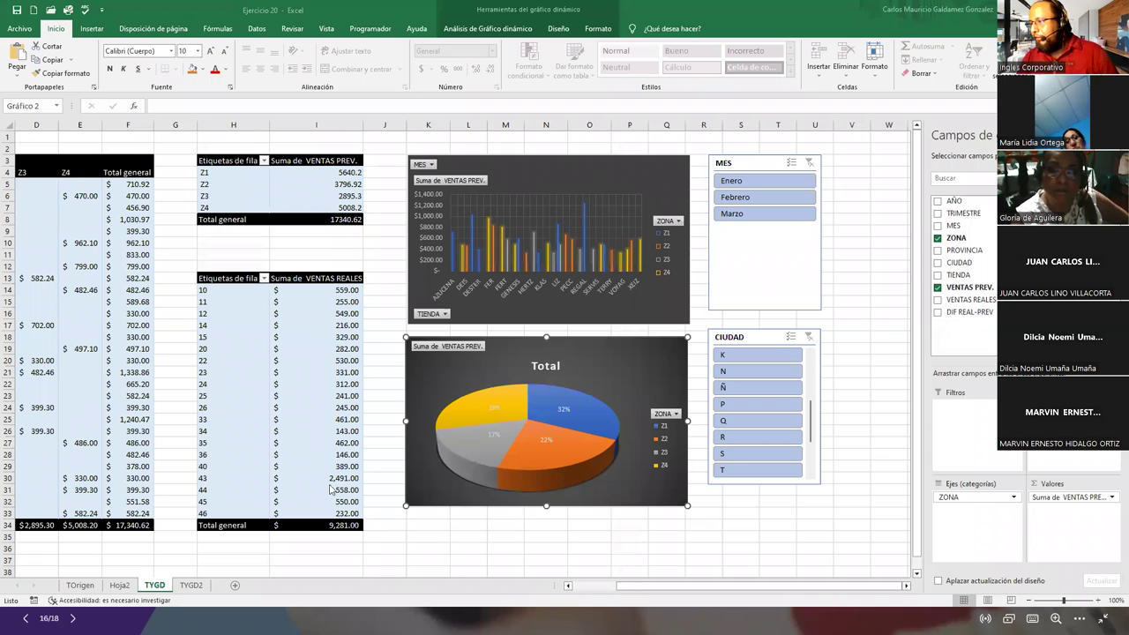
# Examine the row label field of TYGD's province pivot table and compare the TOrigen and Hoja2 source tables with the TYGD2 sheet.
pyautogui.click(581, 589)
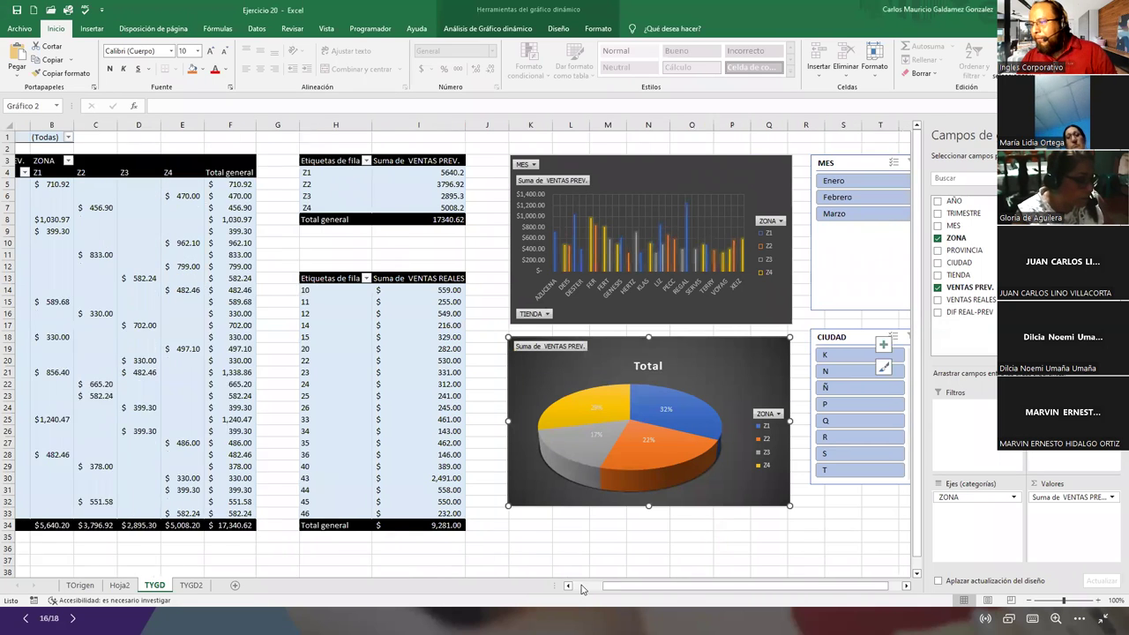
pyautogui.click(763, 546)
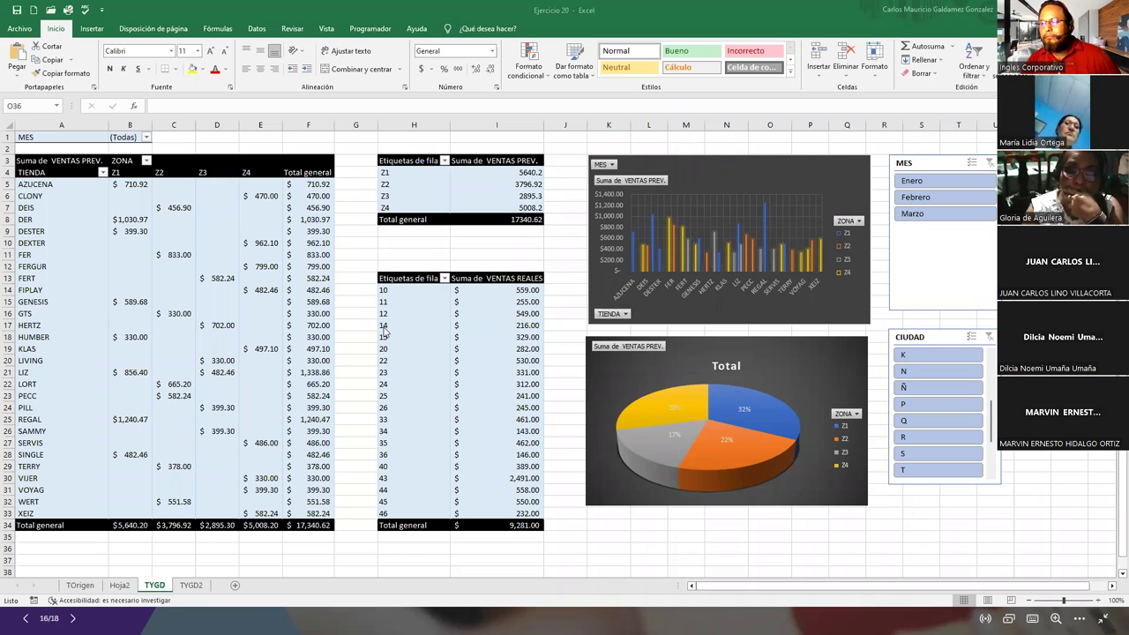
pyautogui.click(402, 278)
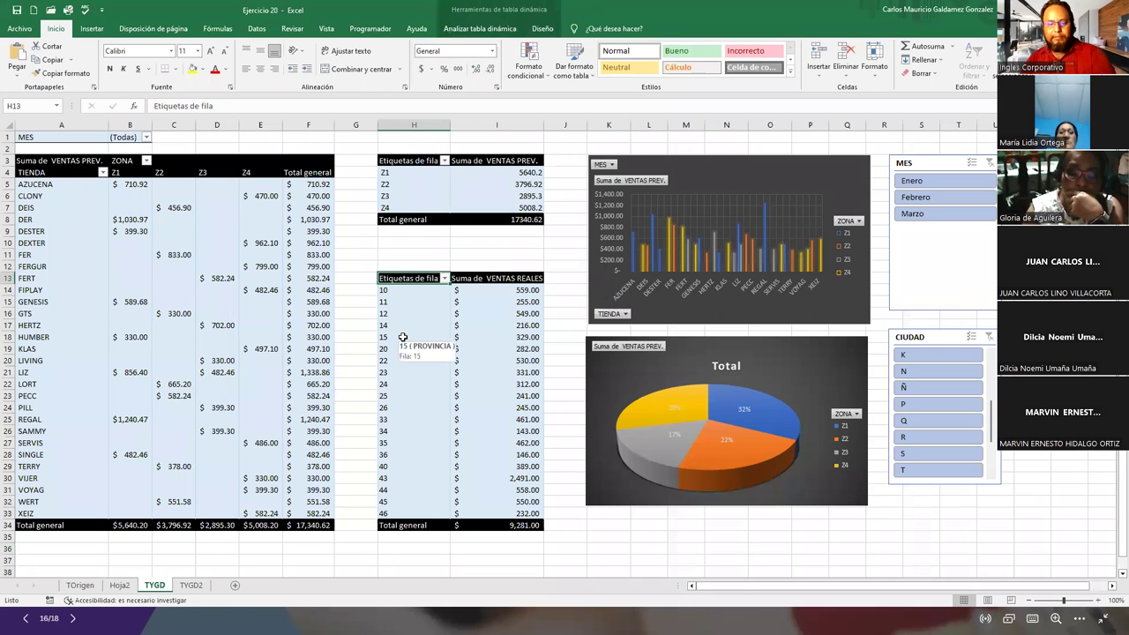
pyautogui.write('F')
pyautogui.press('Escape')
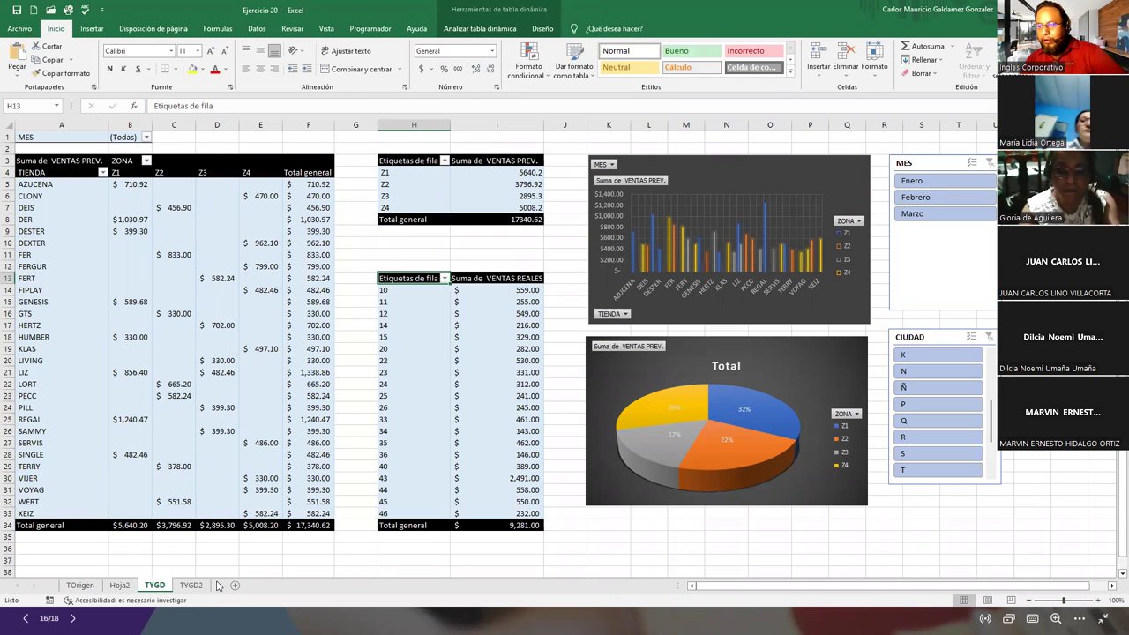
pyautogui.click(80, 586)
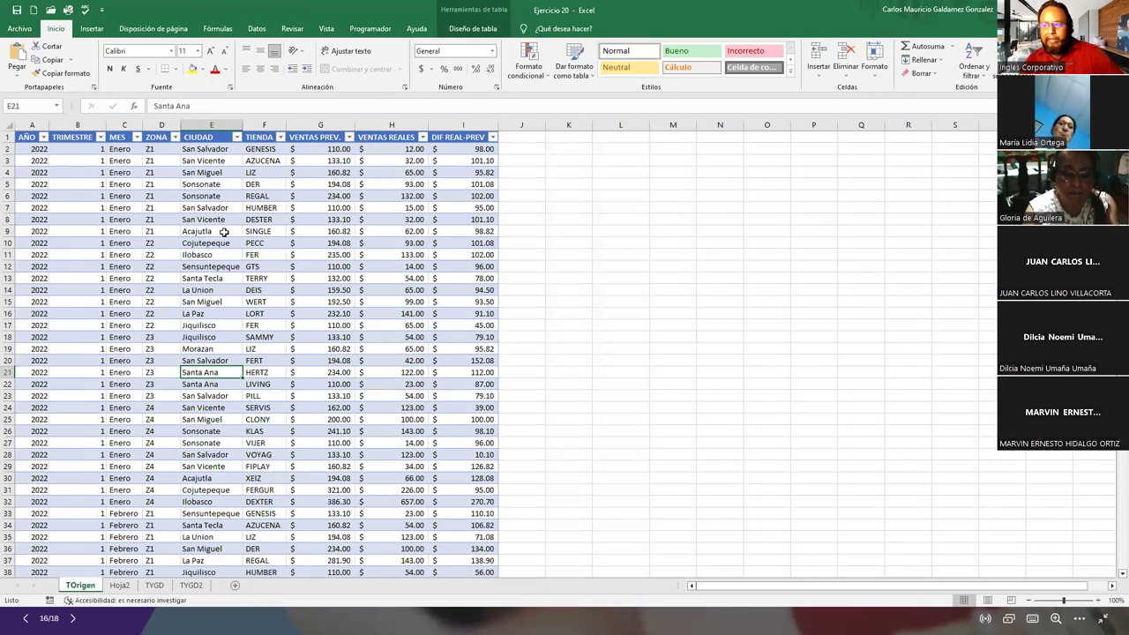
pyautogui.click(119, 587)
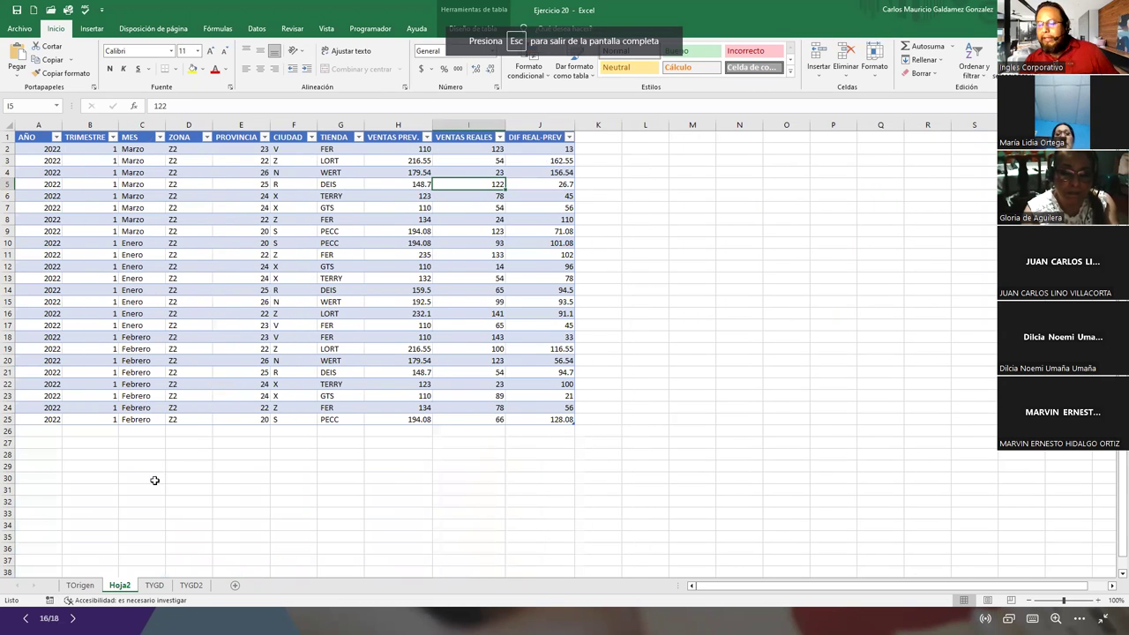
pyautogui.click(154, 586)
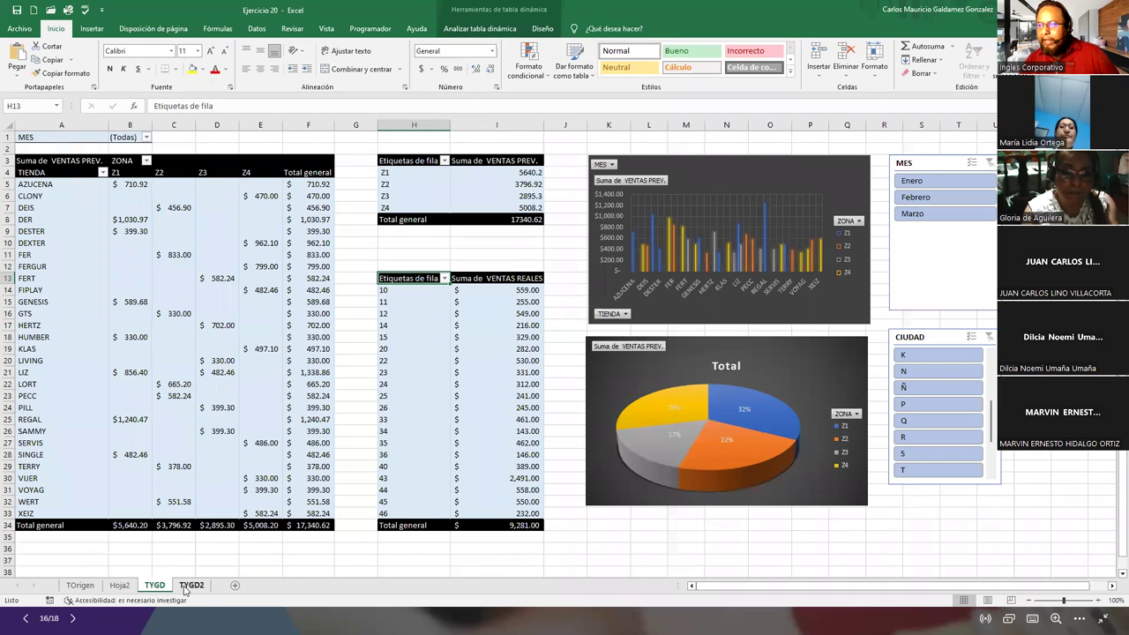
pyautogui.click(192, 586)
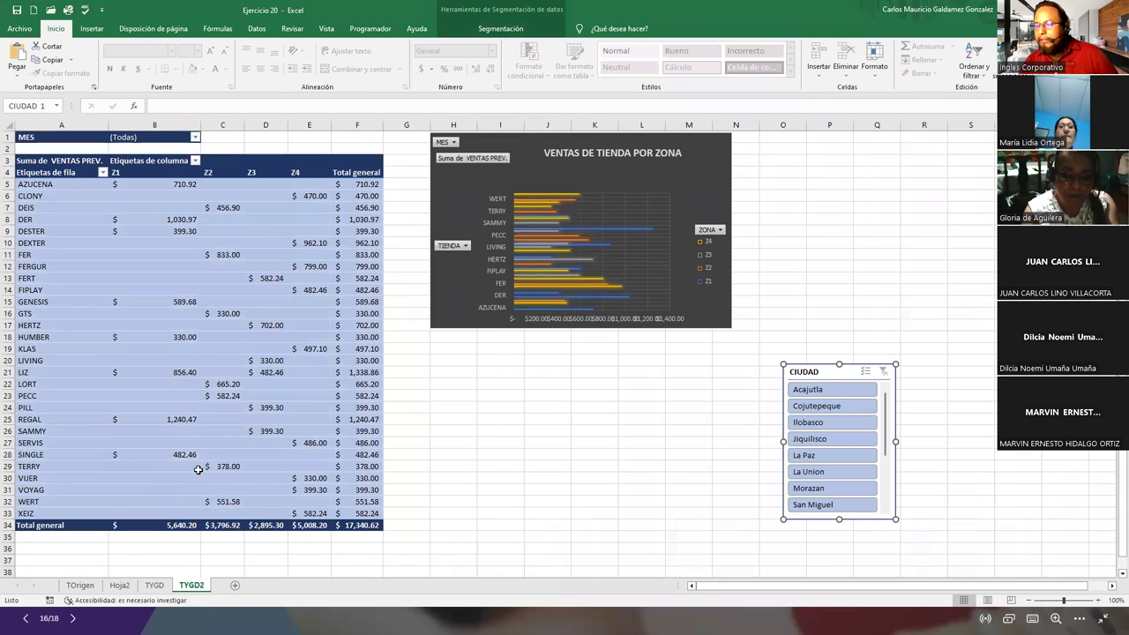
pyautogui.click(154, 586)
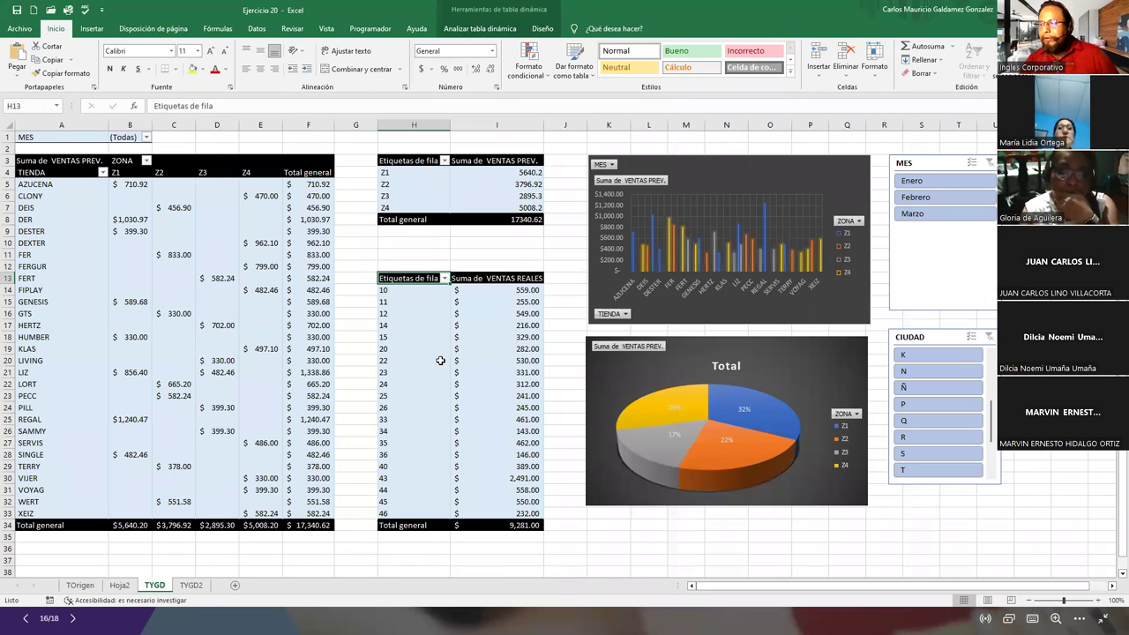
pyautogui.click(440, 361)
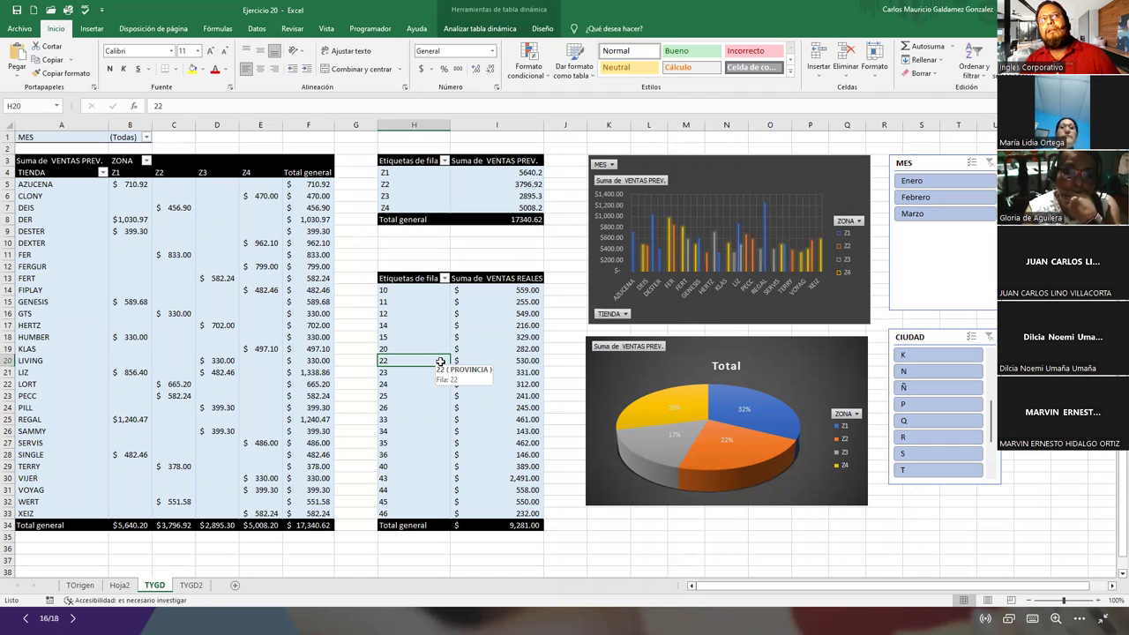
pyautogui.click(412, 278)
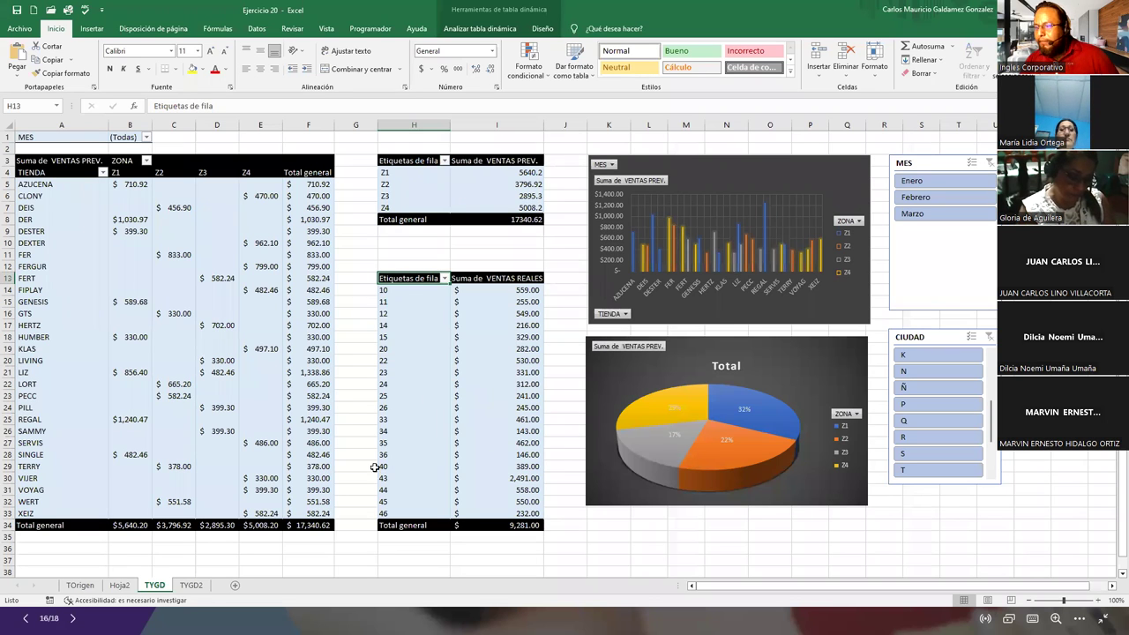
# Move TYGD2's bar chart and CIUDAD slicer away from the pivot table to free space around cell H3, using TYGD's layout as reference.
pyautogui.click(191, 586)
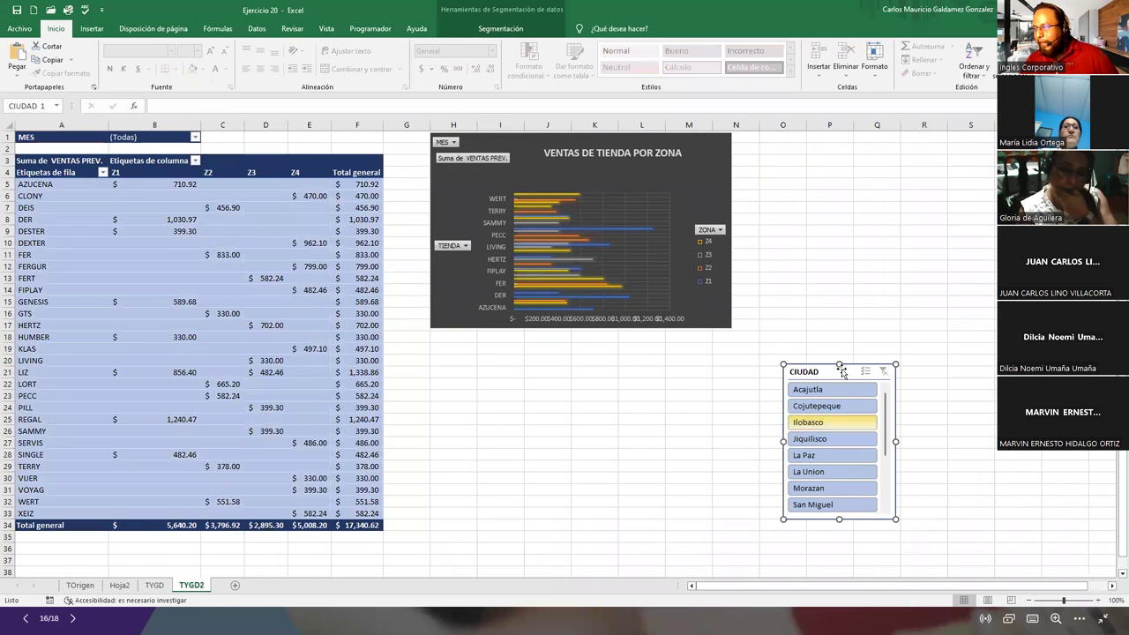
pyautogui.moveTo(822, 374); pyautogui.dragTo(958, 142)
pyautogui.moveTo(723, 139); pyautogui.dragTo(967, 170)
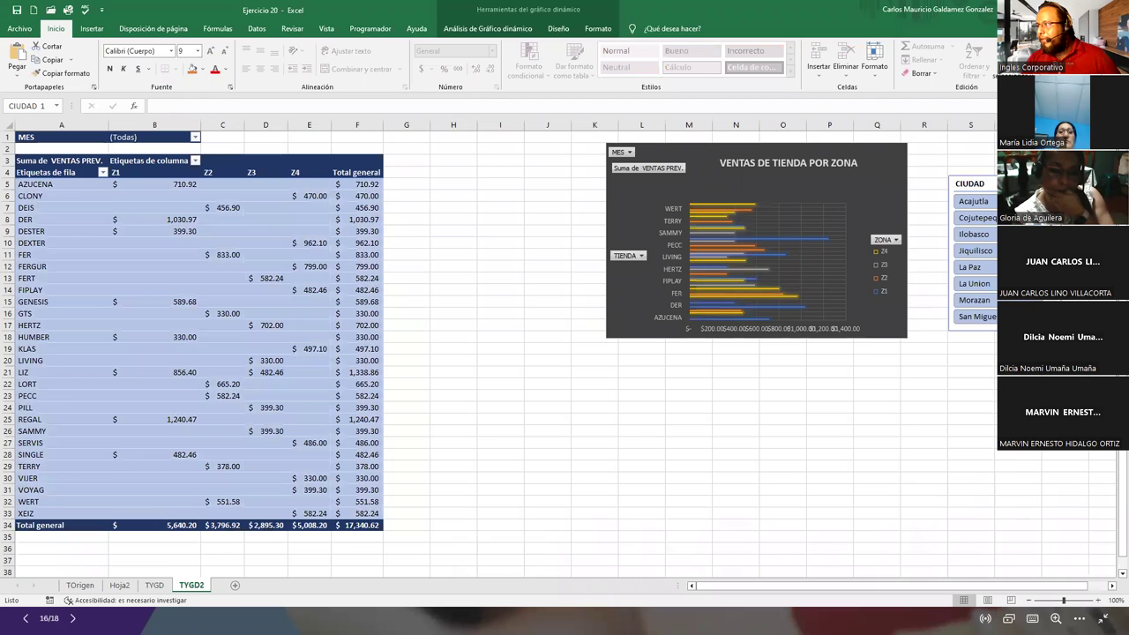
pyautogui.click(156, 586)
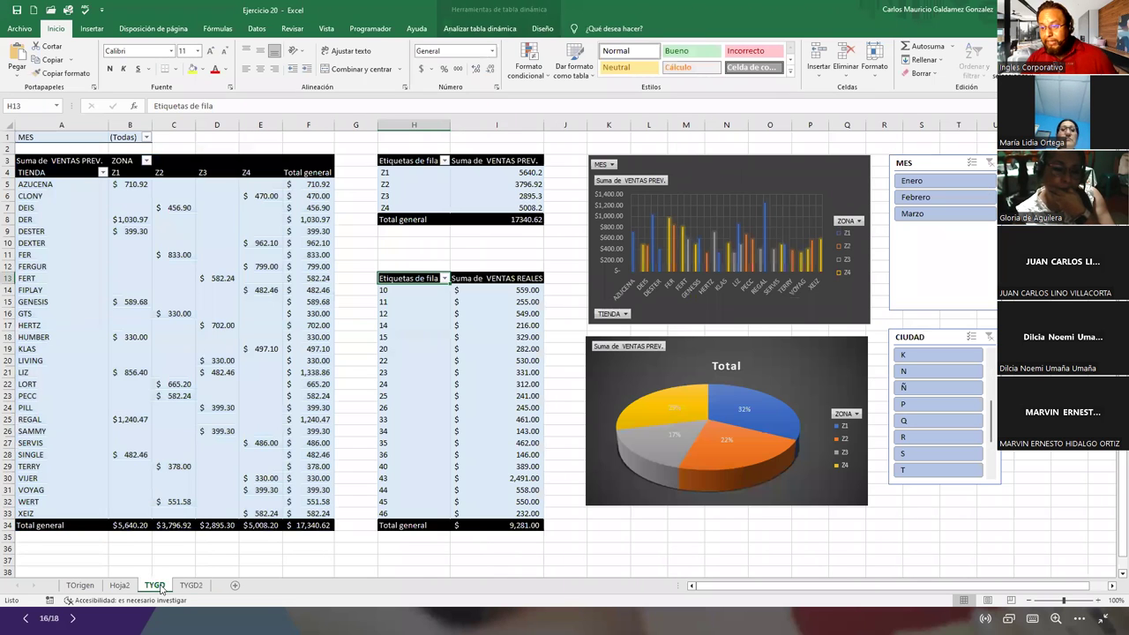
pyautogui.click(416, 186)
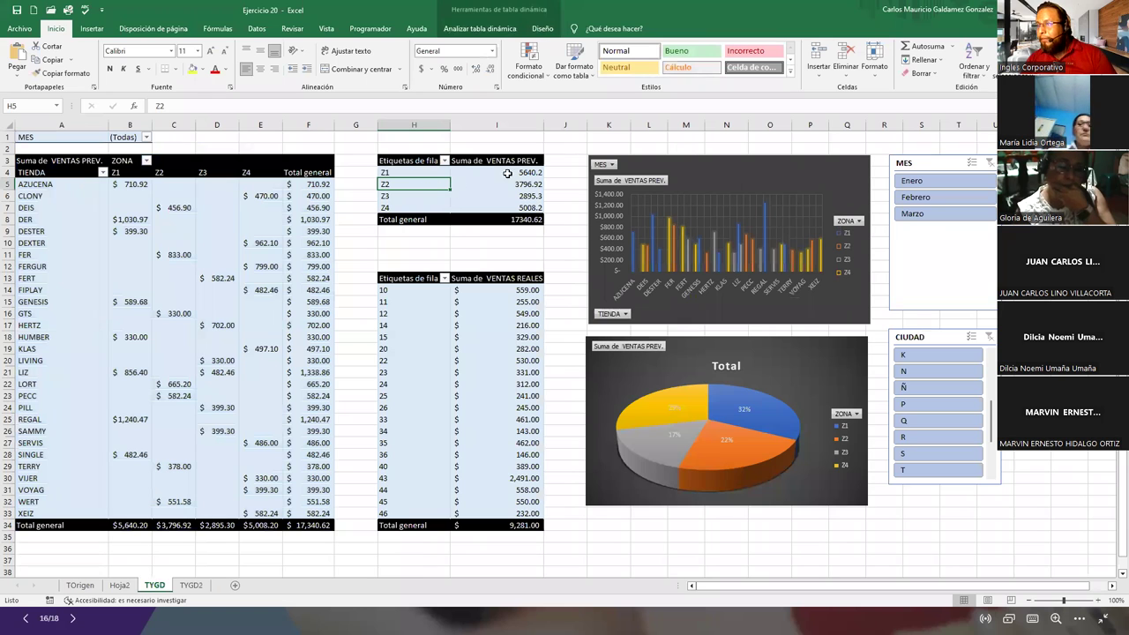
pyautogui.click(191, 586)
pyautogui.click(444, 161)
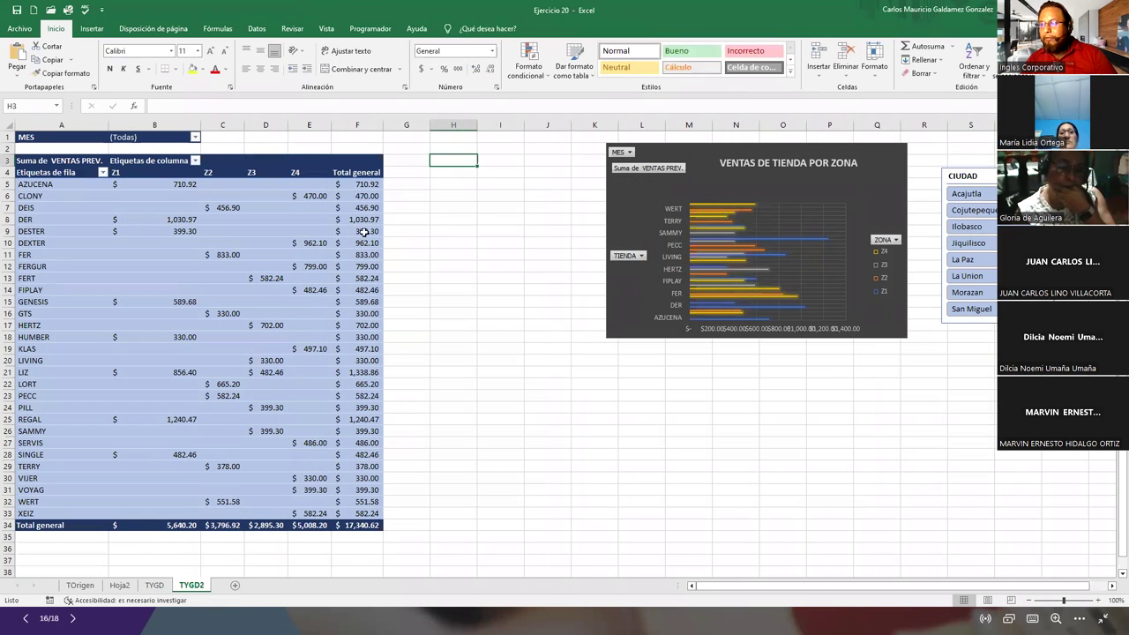
# Insert the recommended pivot table Suma de VENTAS REALES por ZONA from the TOrigen table on a new sheet.
pyautogui.click(84, 585)
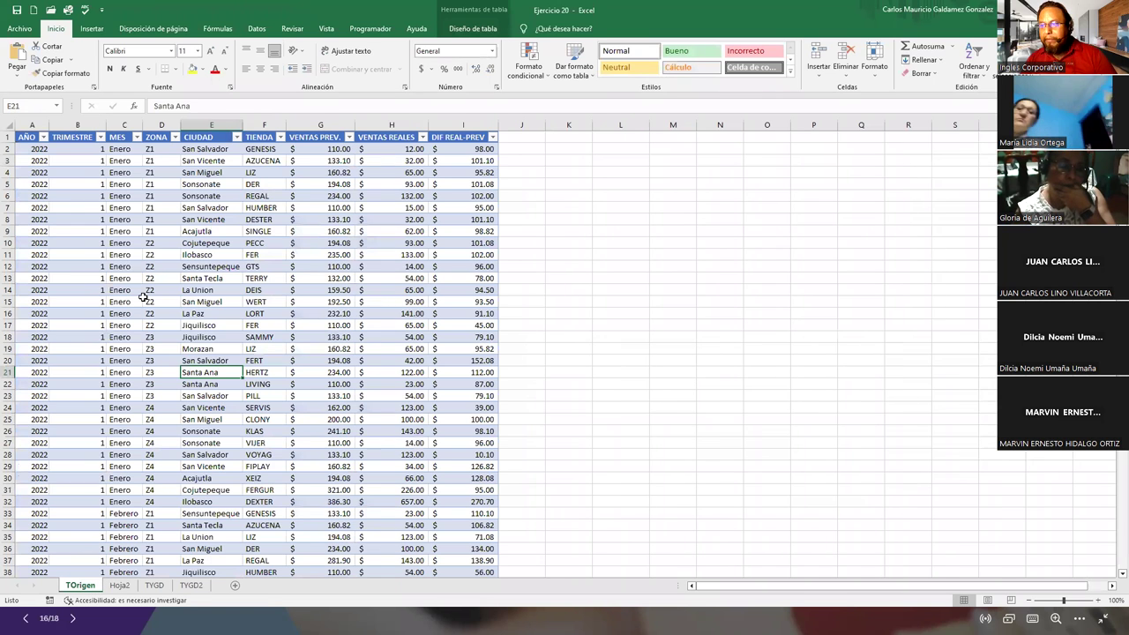
pyautogui.click(93, 29)
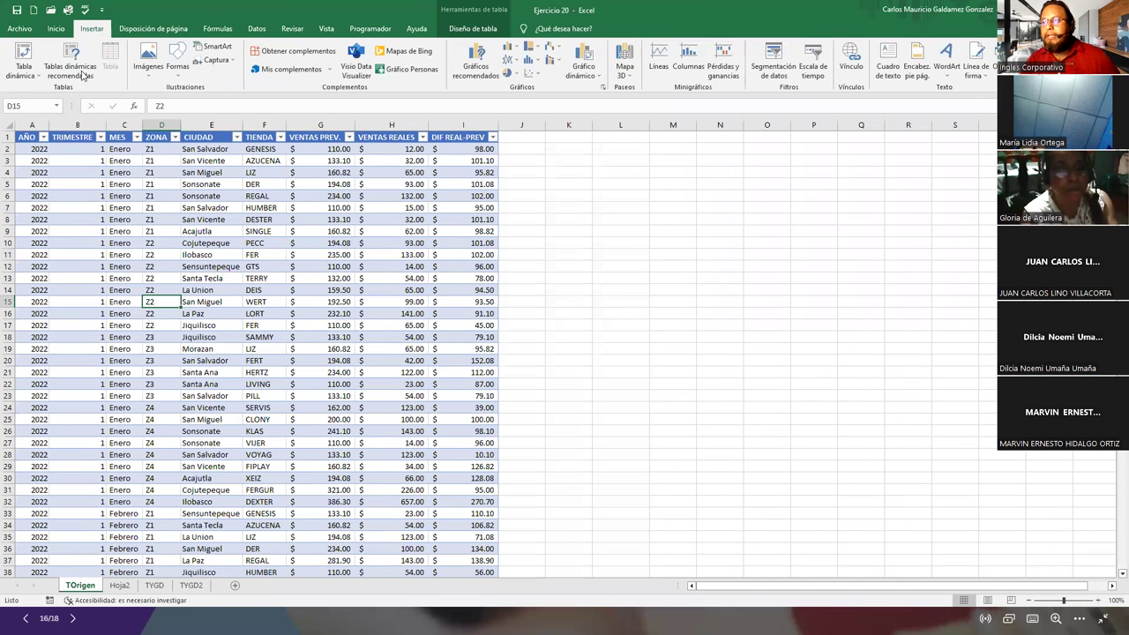
pyautogui.click(69, 55)
pyautogui.click(273, 310)
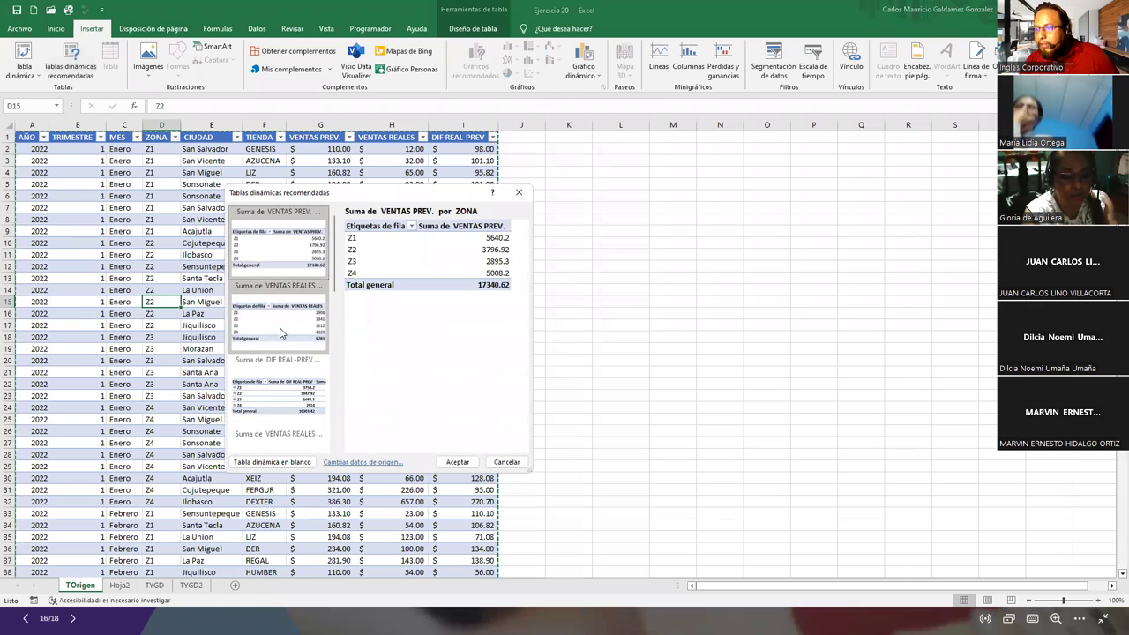
pyautogui.click(456, 463)
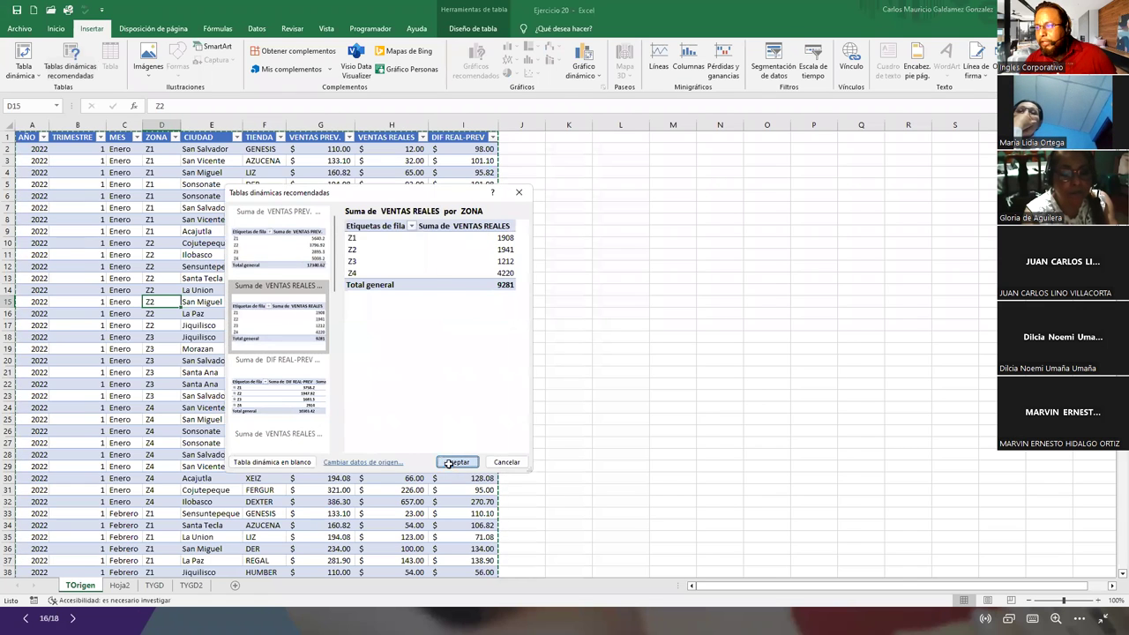
pyautogui.click(100, 182)
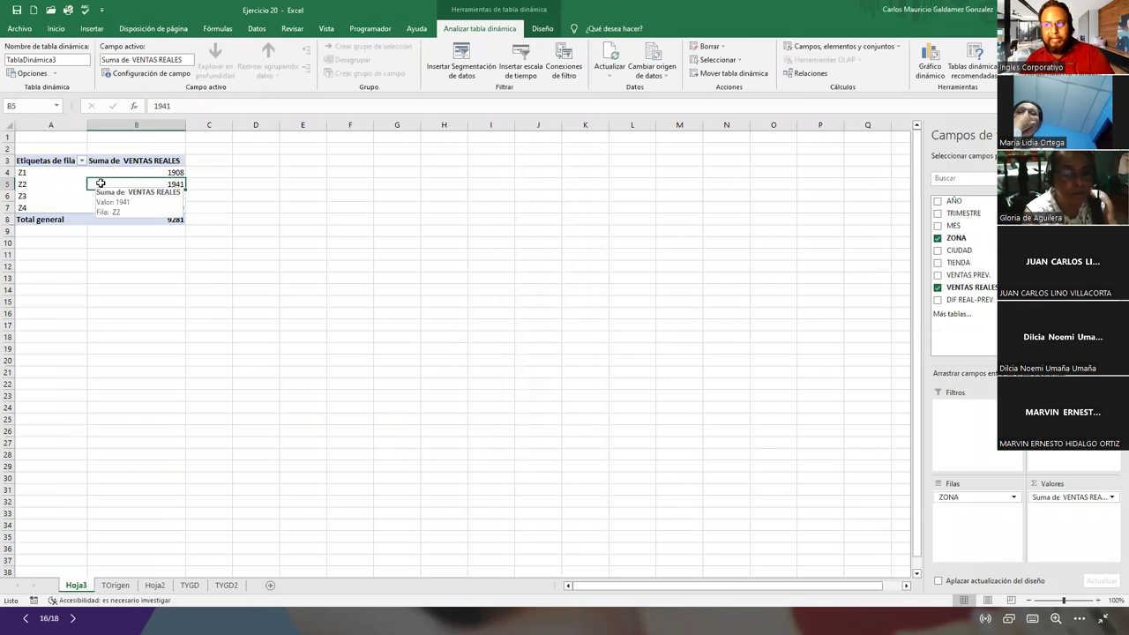
# Move the new zone pivot table to cell H3 of TYGD2 and autofit column I to its contents.
pyautogui.click(735, 73)
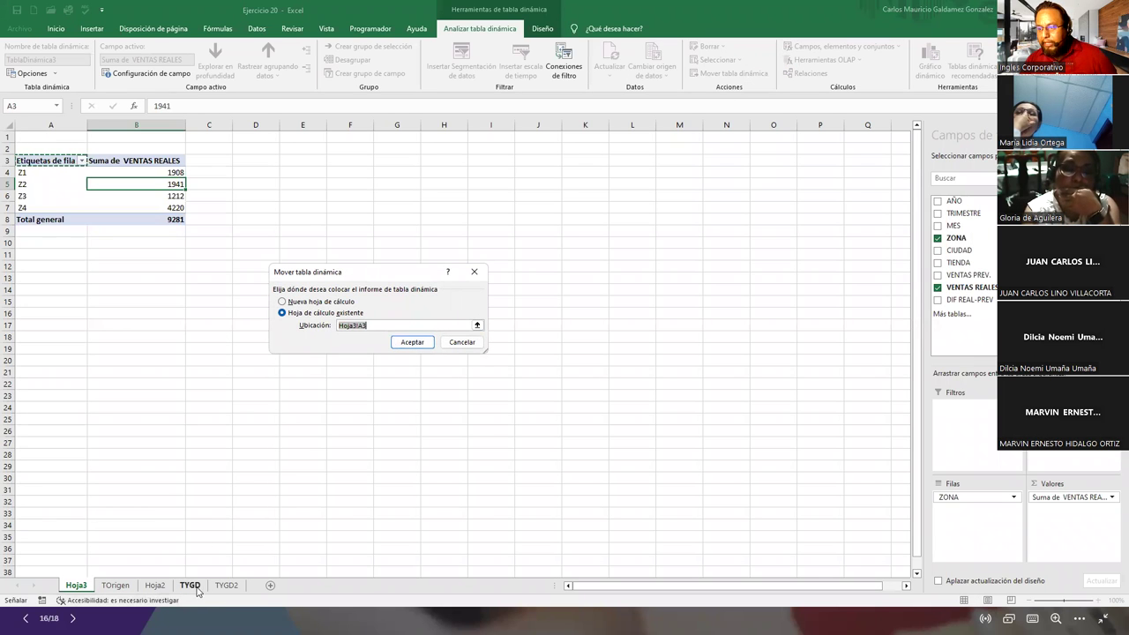
pyautogui.click(226, 586)
pyautogui.click(440, 160)
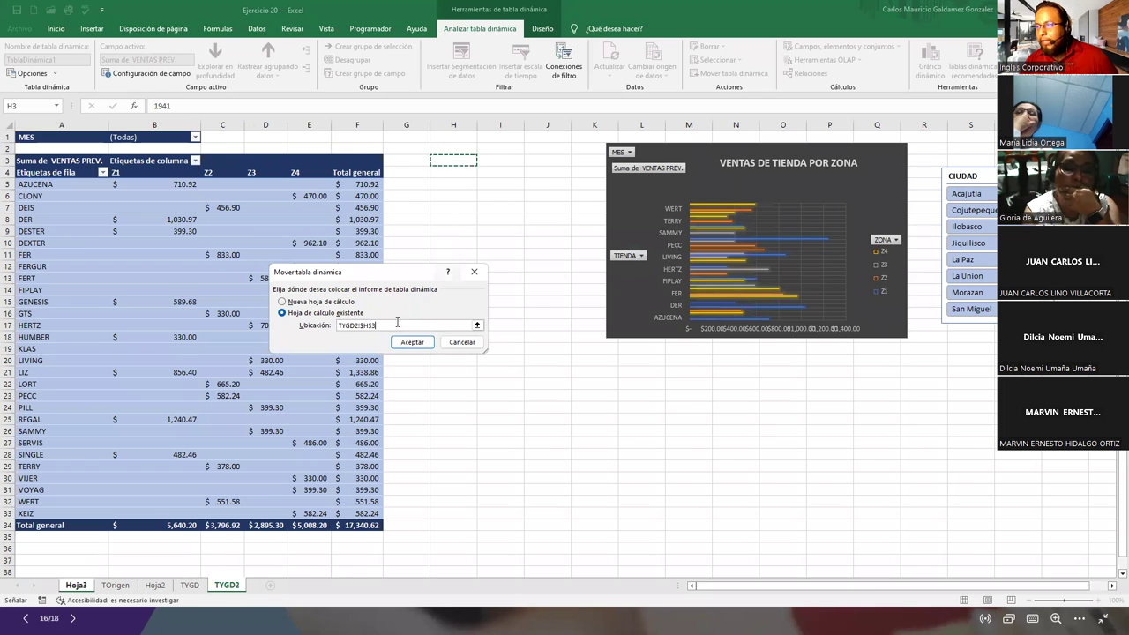
pyautogui.click(412, 342)
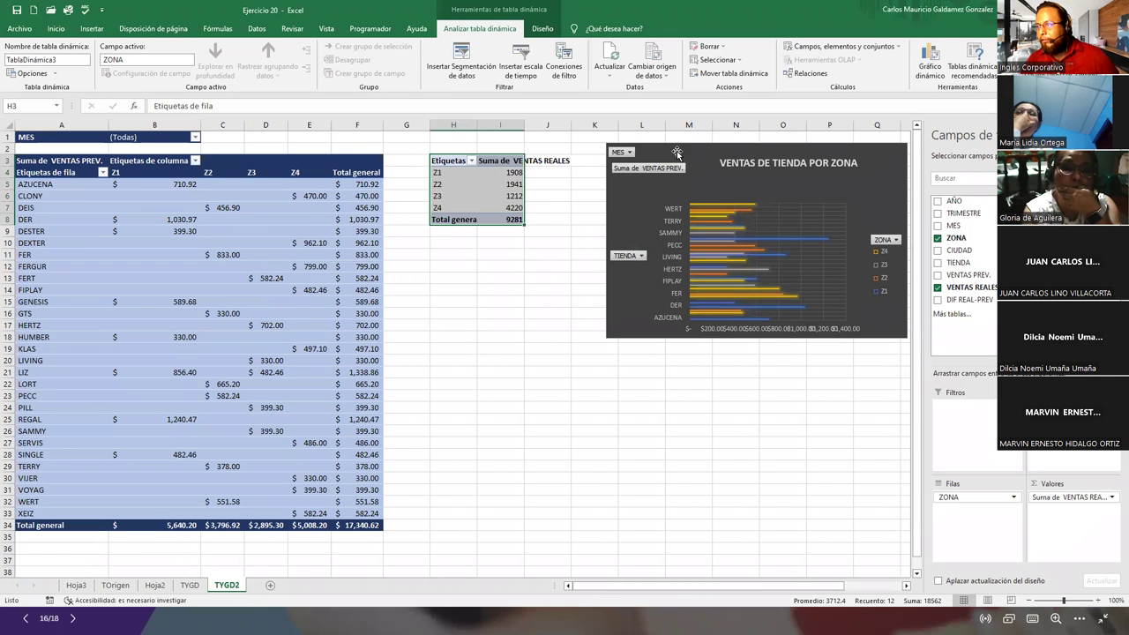
pyautogui.click(521, 125)
pyautogui.doubleClick(526, 126)
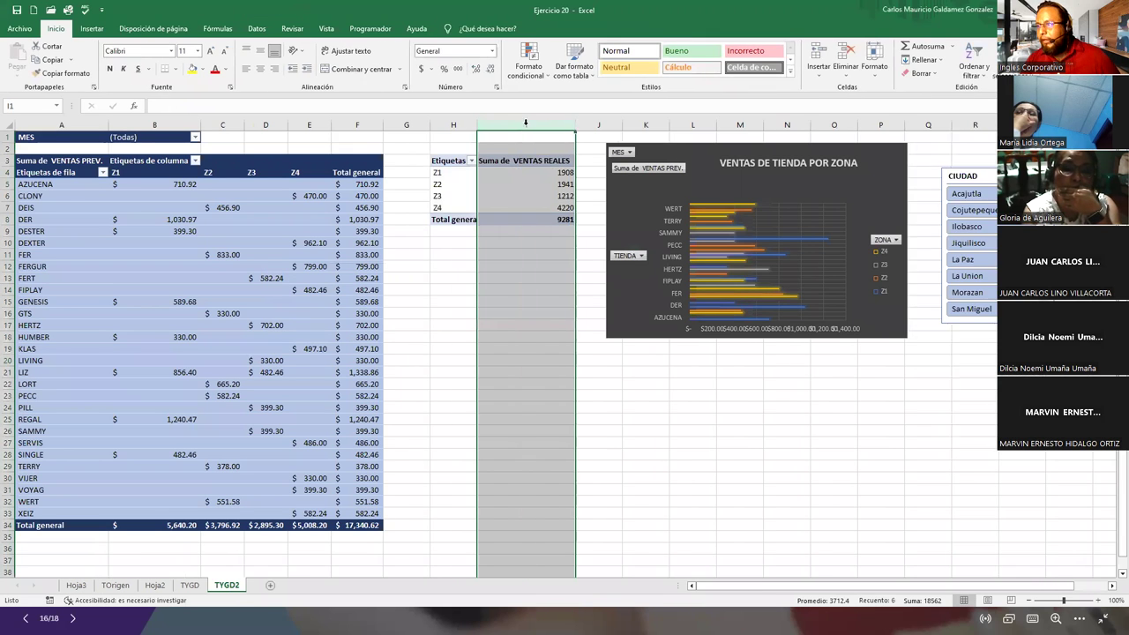
# Clear all fields from the zone pivot table at H3 of TYGD2 after checking the TOrigen source table.
pyautogui.click(450, 162)
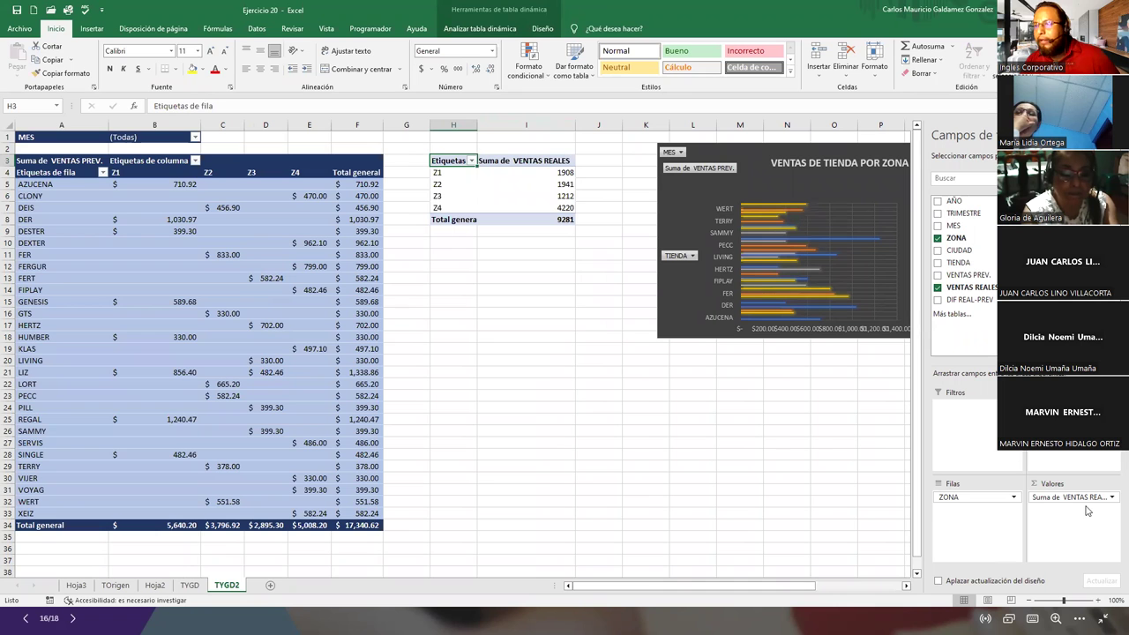
pyautogui.click(116, 587)
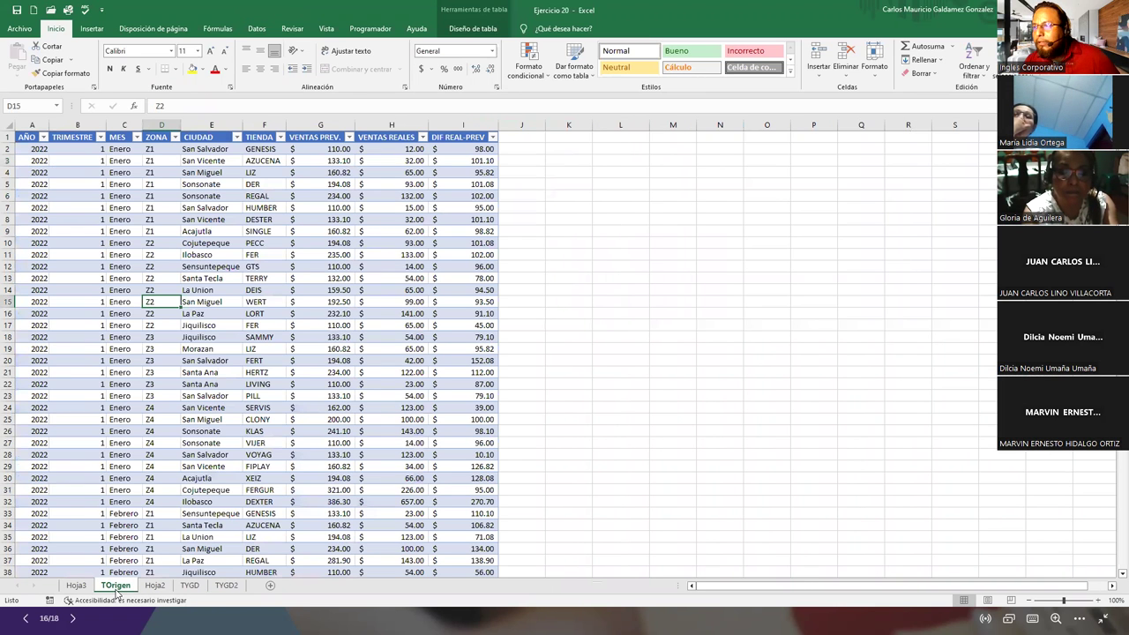
pyautogui.click(226, 585)
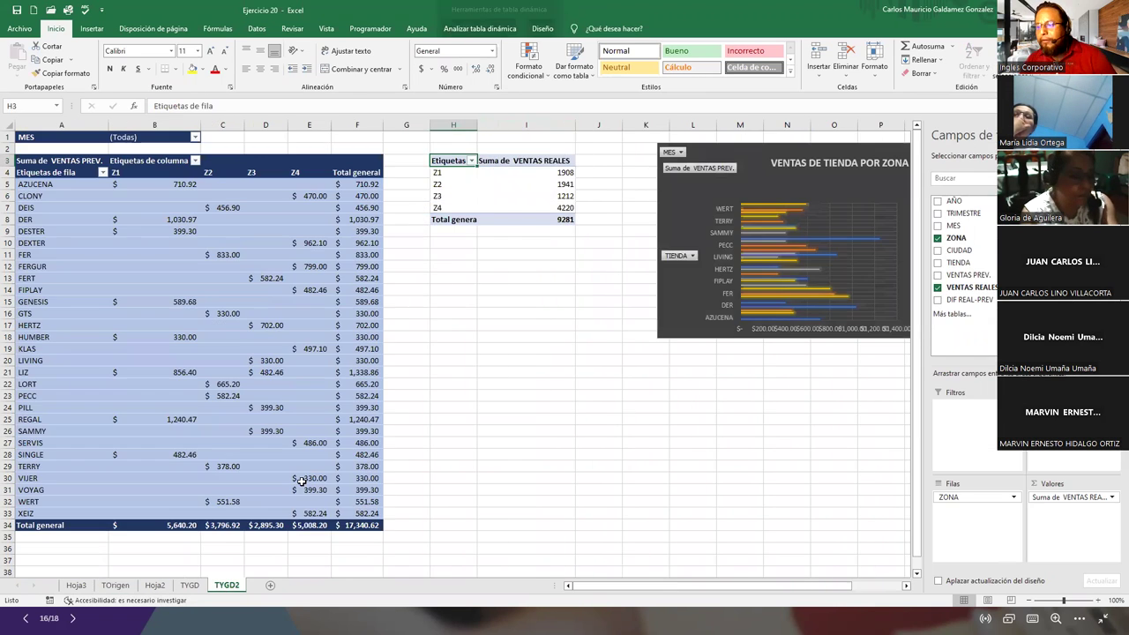
pyautogui.click(493, 204)
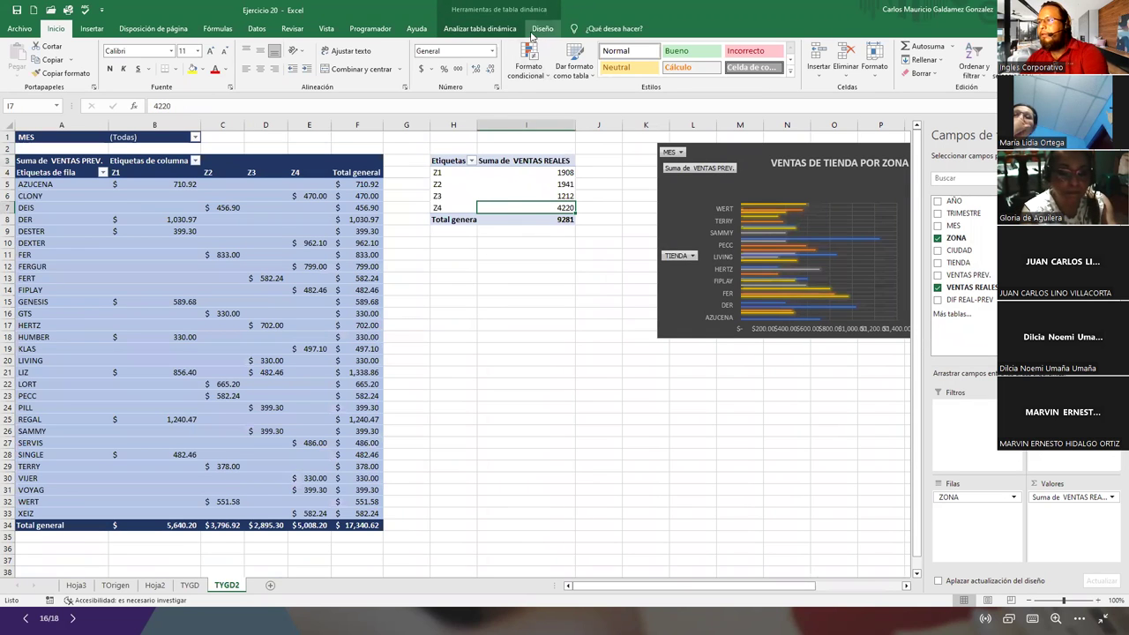
pyautogui.click(499, 28)
pyautogui.click(710, 46)
pyautogui.click(725, 61)
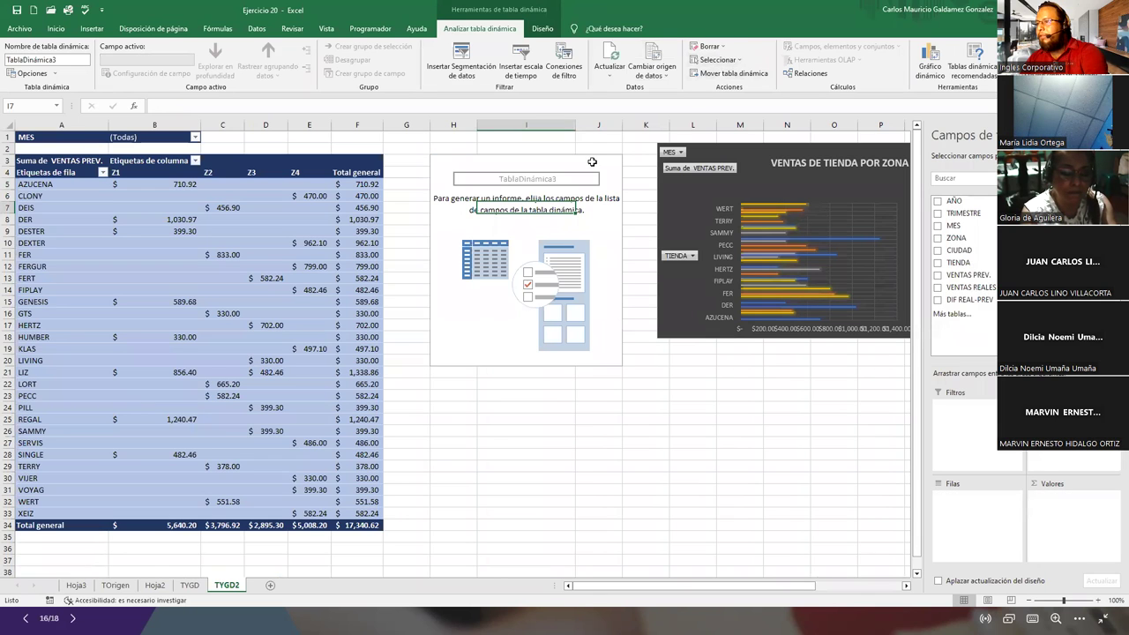
pyautogui.click(468, 157)
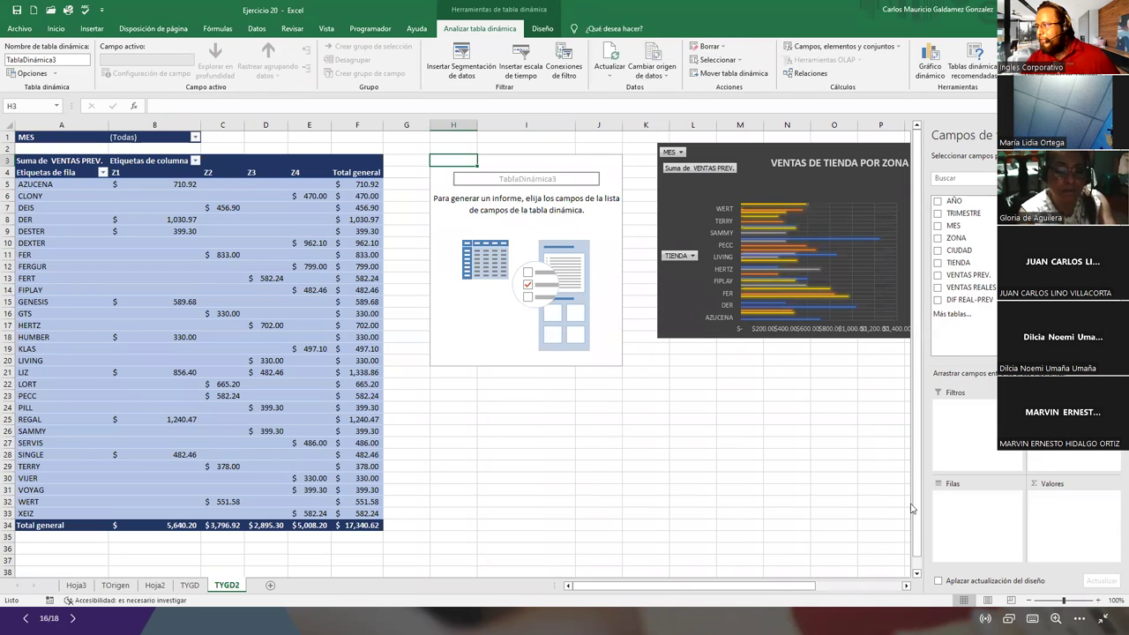
# Rebuild the empty pivot table on TYGD2 with ZONA as rows and the sum of VENTAS PREV. as values, matching TYGD.
pyautogui.click(190, 586)
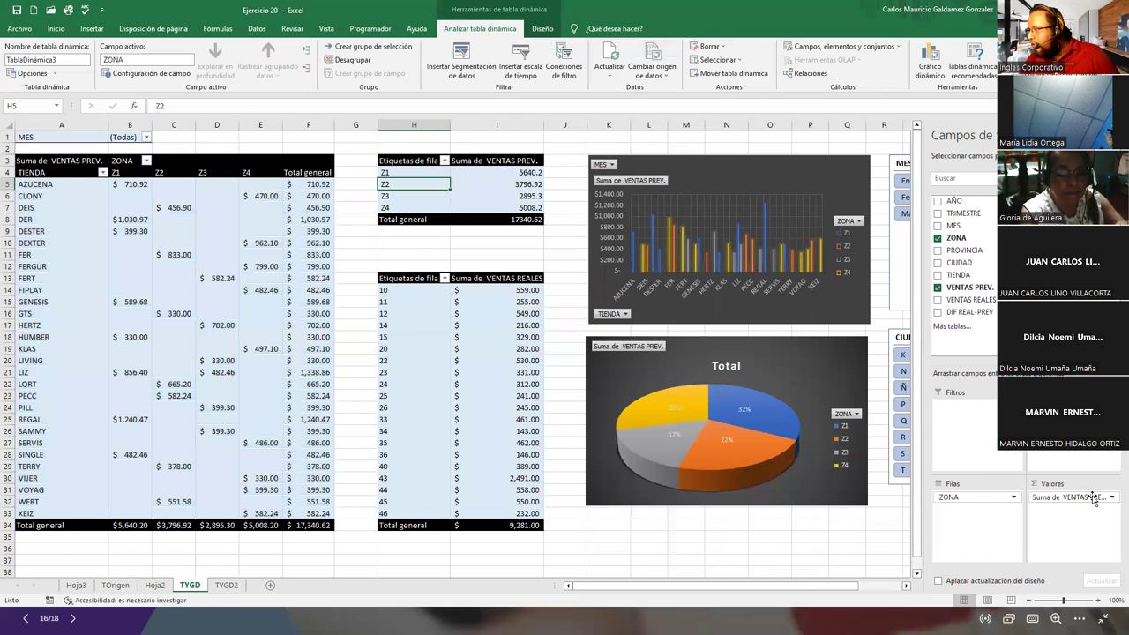
pyautogui.click(227, 585)
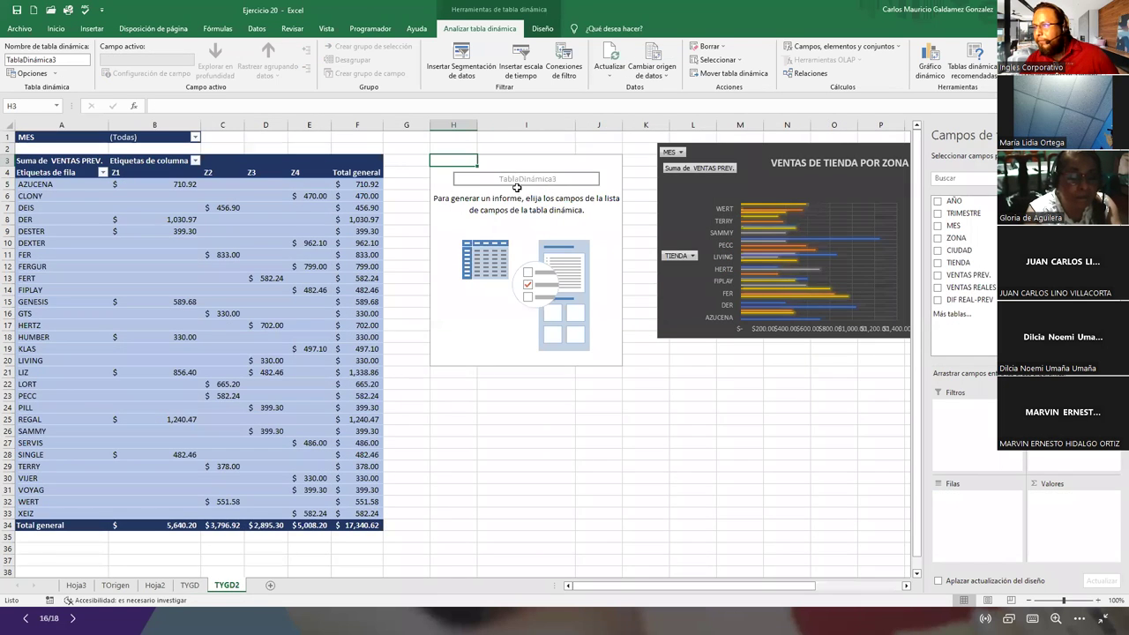
pyautogui.moveTo(952, 238); pyautogui.dragTo(957, 530)
pyautogui.moveTo(983, 274); pyautogui.dragTo(1073, 523)
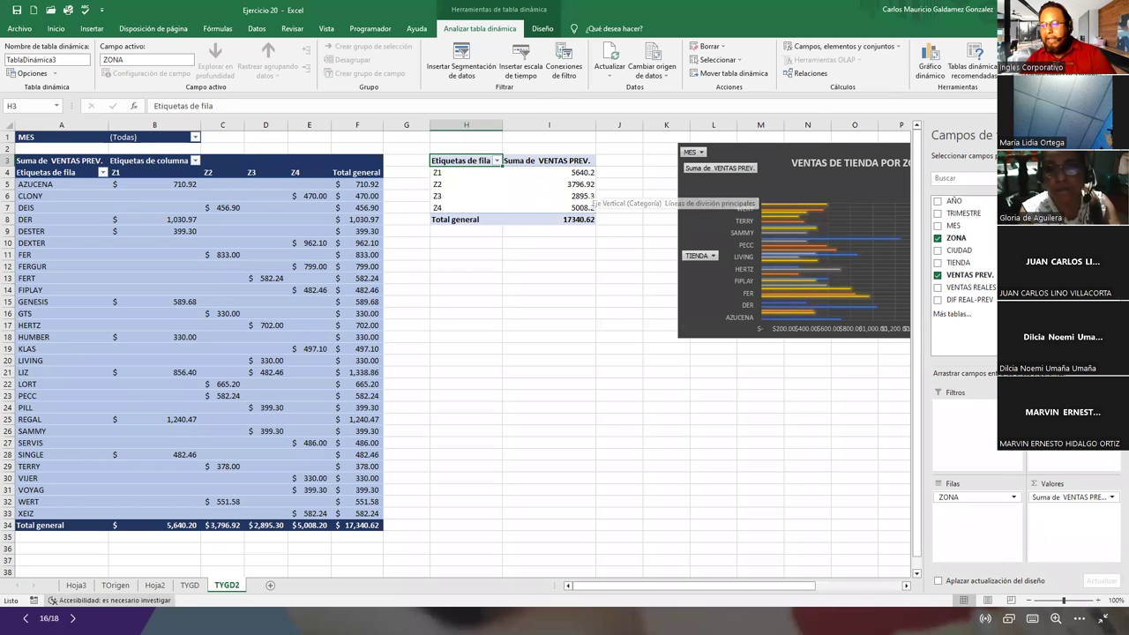
# Examine TYGD's province pivot table and compare it with the TYGD2 sheet and the TOrigen source data.
pyautogui.click(190, 584)
pyautogui.click(430, 380)
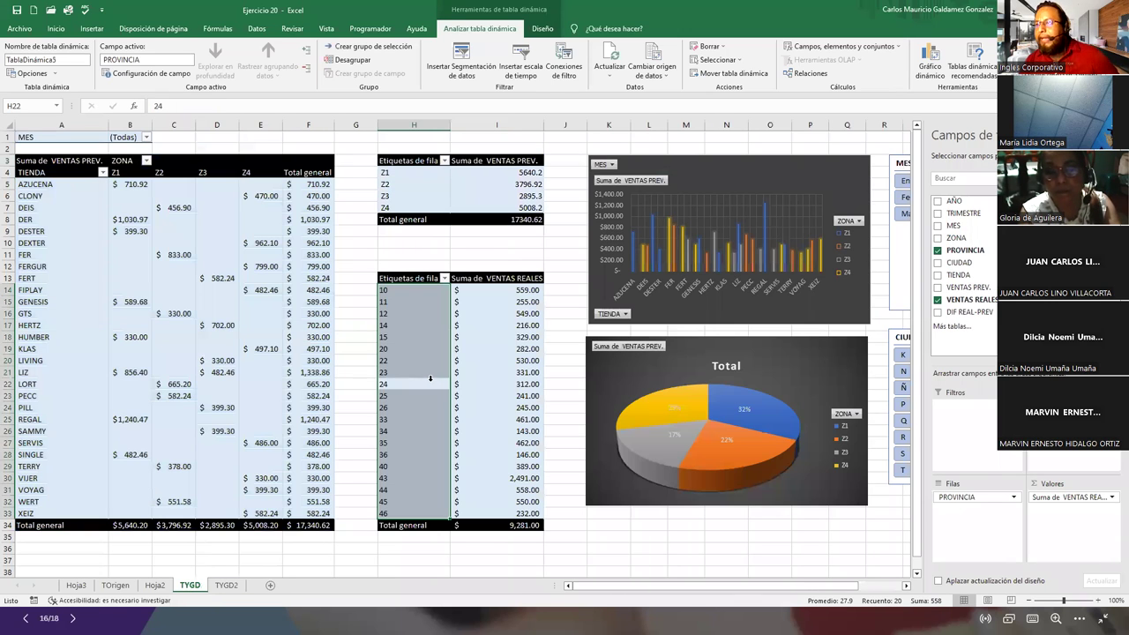
pyautogui.hotkey('ctrl', 'Up')
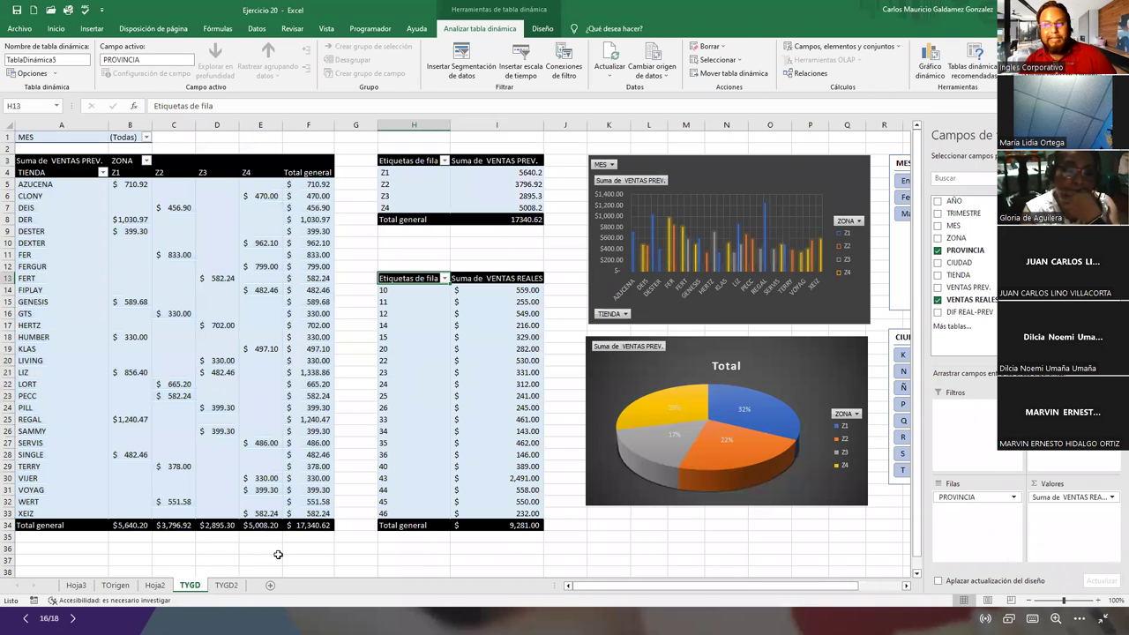
pyautogui.click(226, 585)
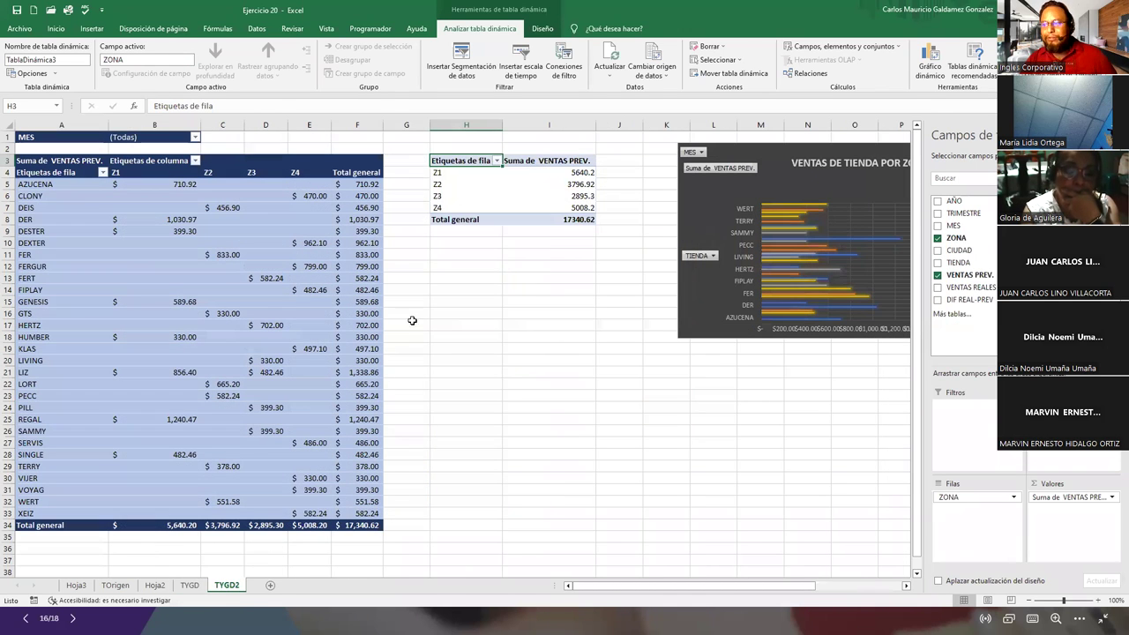
pyautogui.click(76, 585)
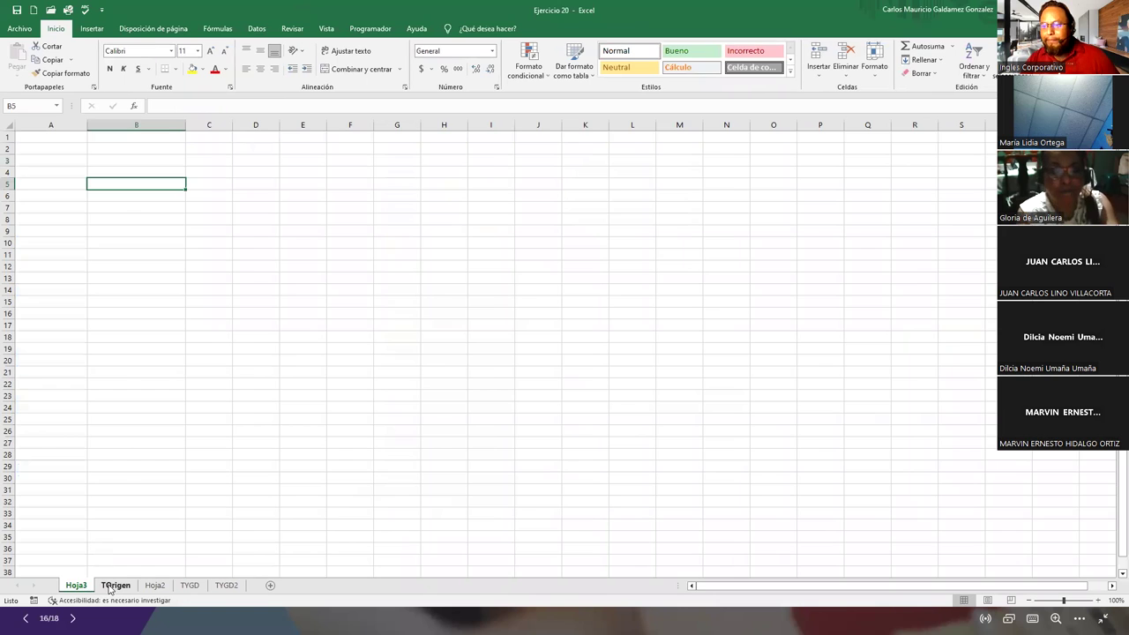
pyautogui.click(115, 585)
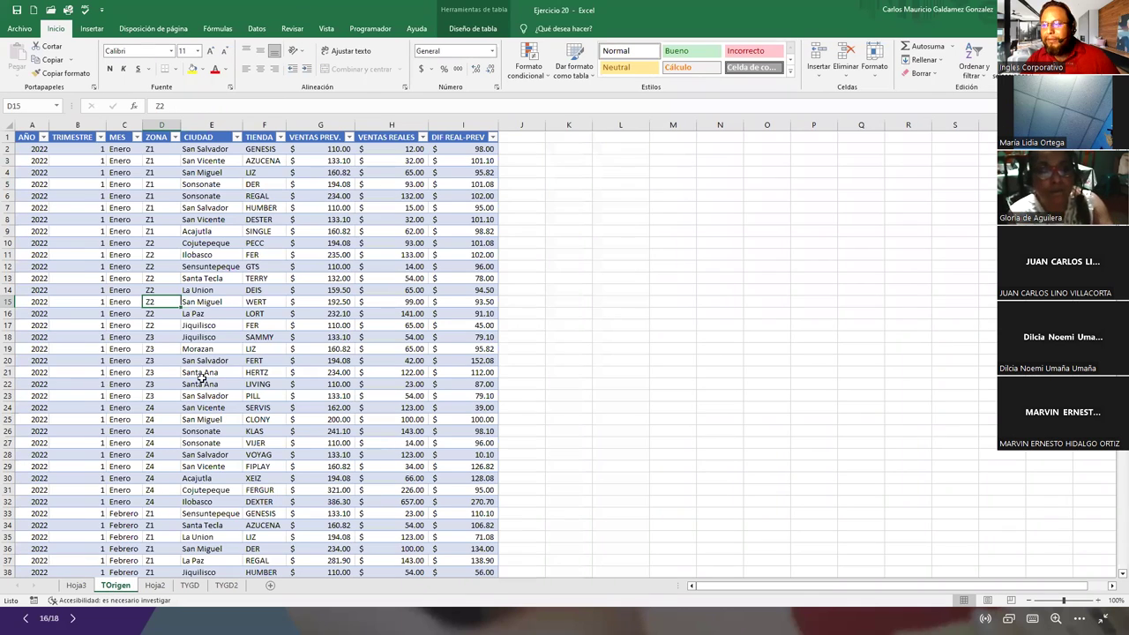
pyautogui.click(226, 586)
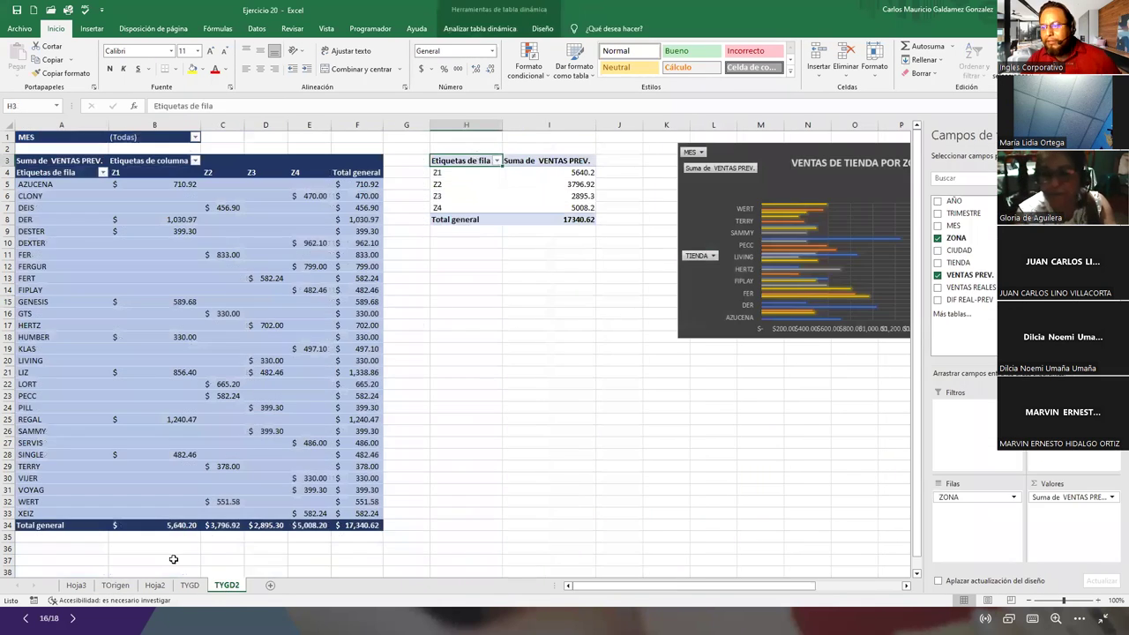
# Insert the recommended pivot table that counts TIENDA by CIUDAD and MES from the TOrigen table on a new sheet.
pyautogui.click(115, 585)
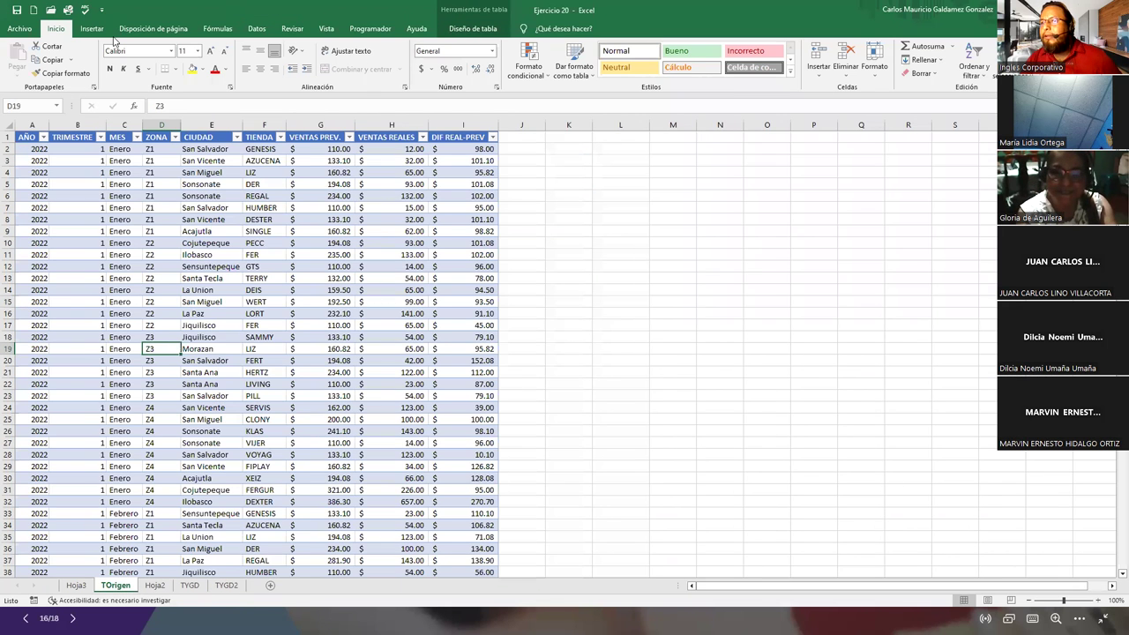
pyautogui.click(91, 28)
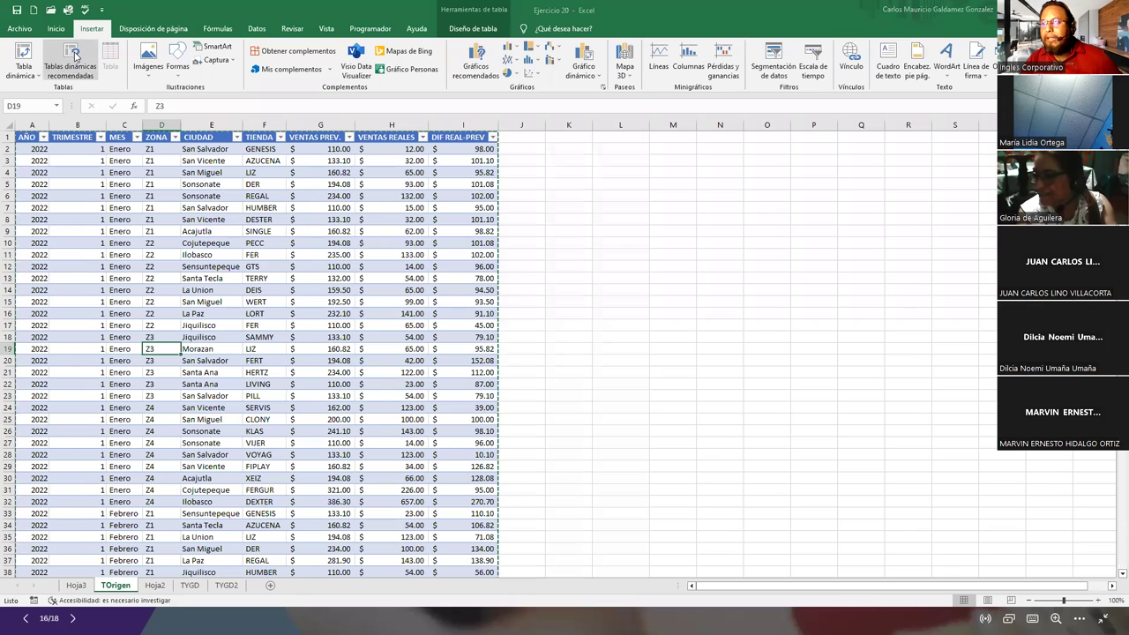
pyautogui.click(69, 60)
pyautogui.scroll(-5, 313, 336)
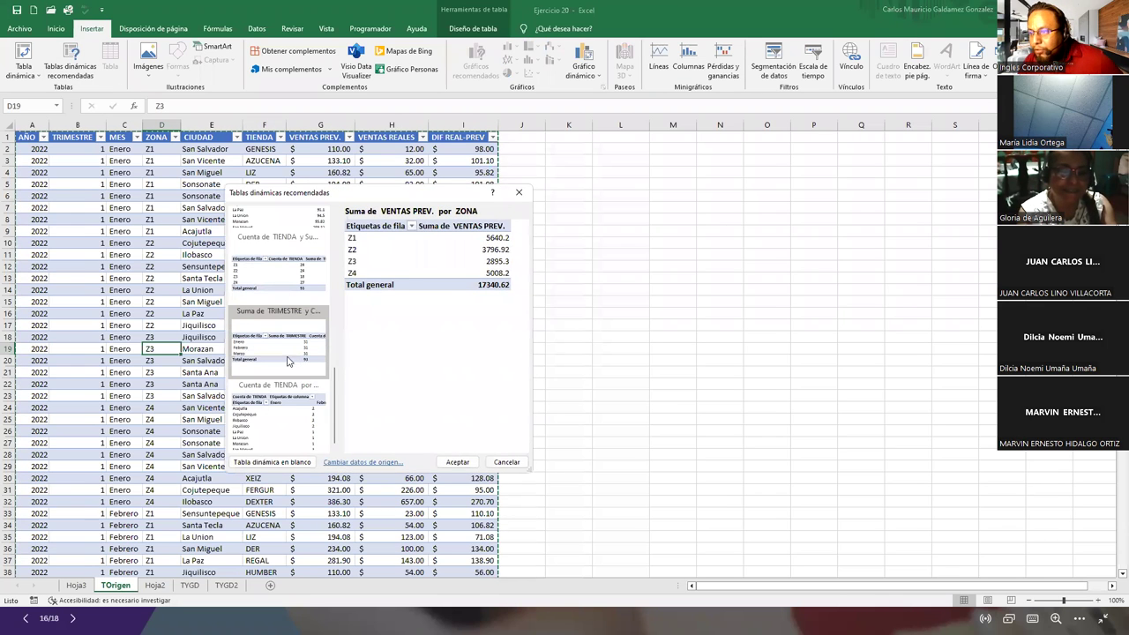
pyautogui.click(256, 419)
pyautogui.click(455, 461)
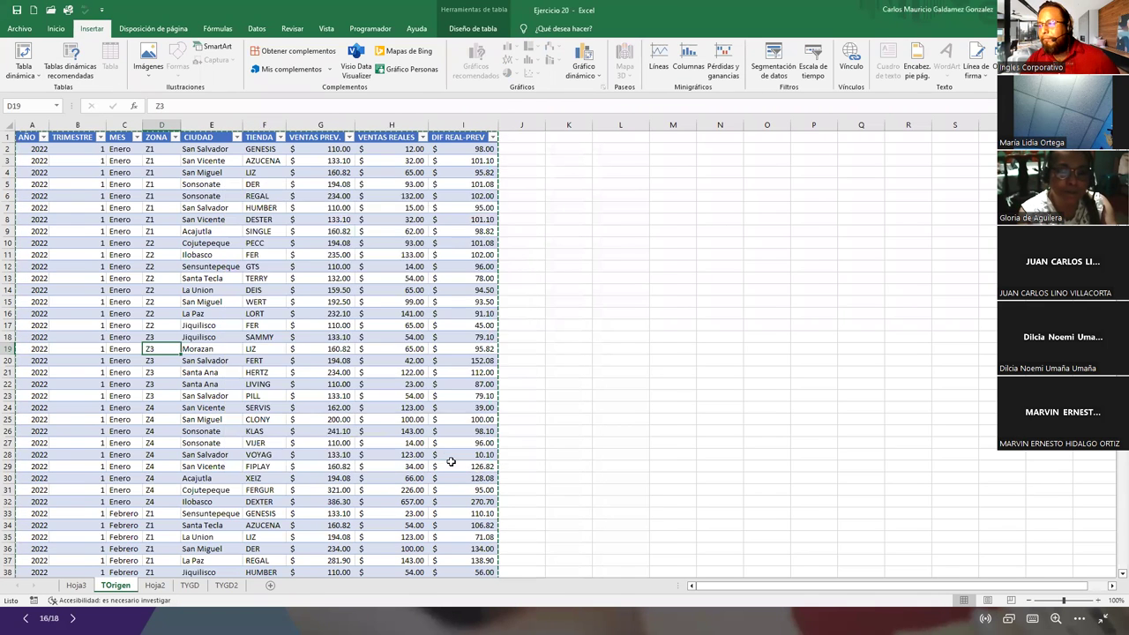
# Move the new city pivot table to cell H11 of the existing TYGD2 sheet.
pyautogui.click(734, 73)
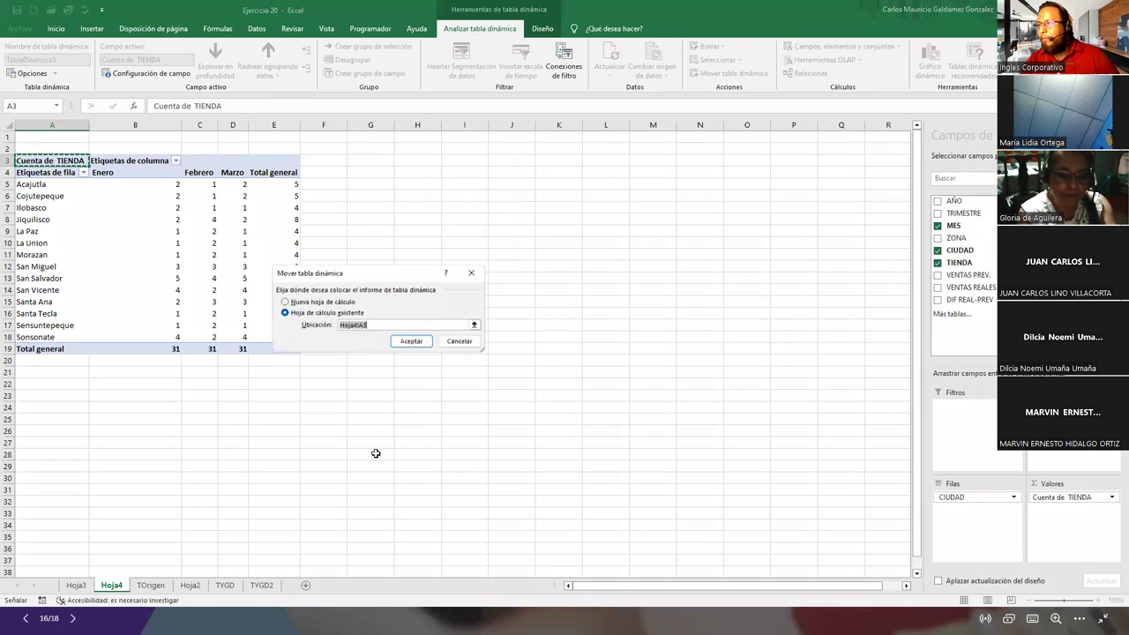
pyautogui.click(262, 585)
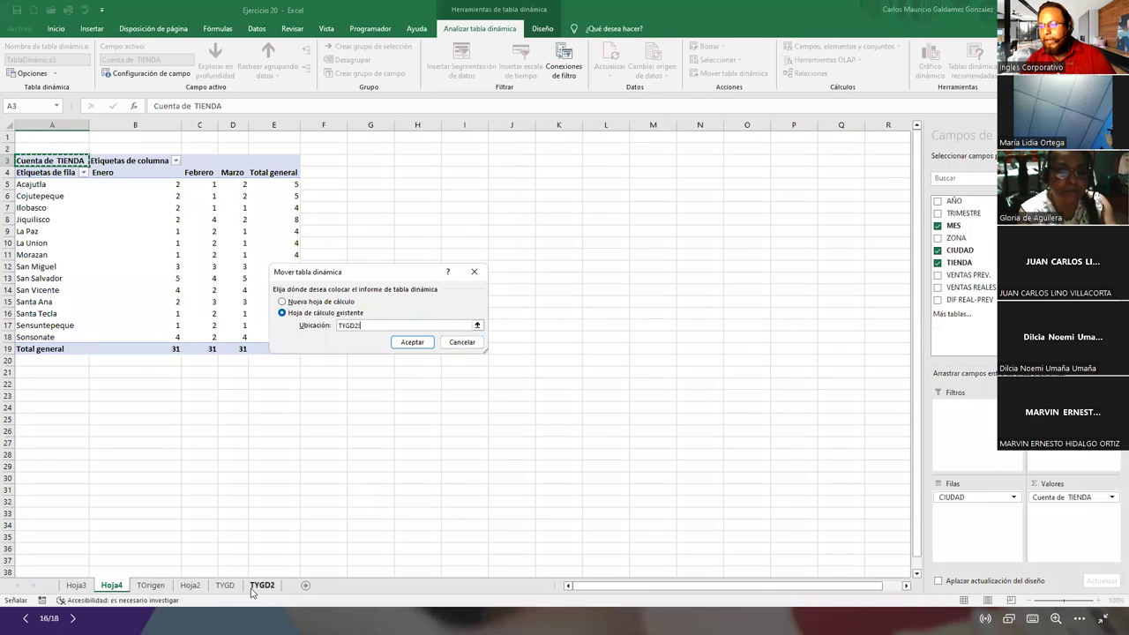
pyautogui.click(441, 254)
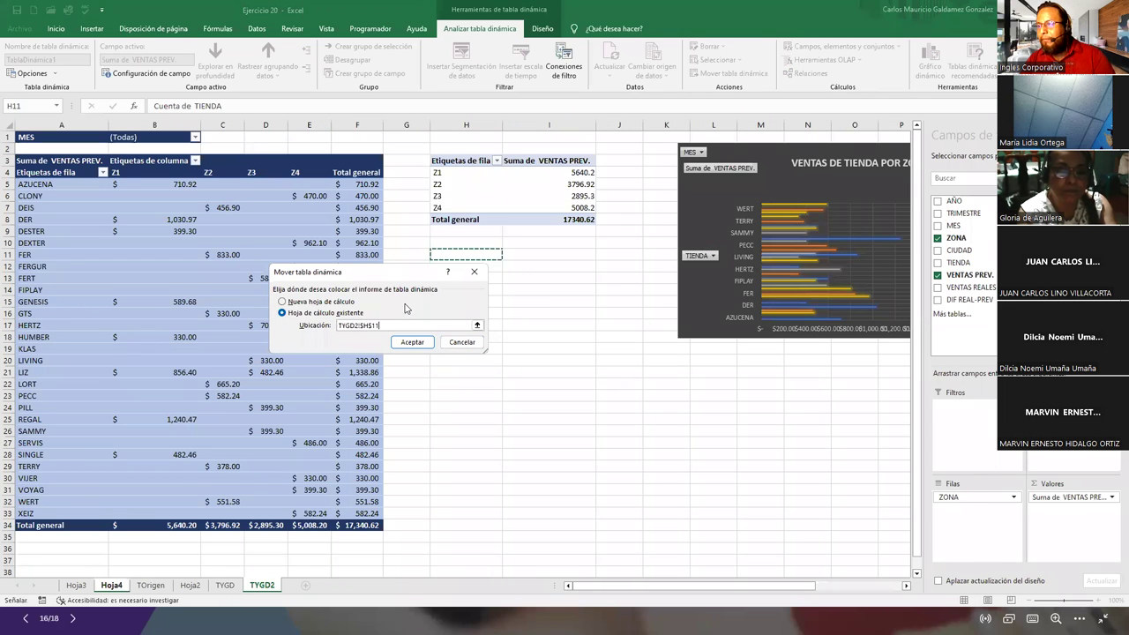
pyautogui.click(408, 342)
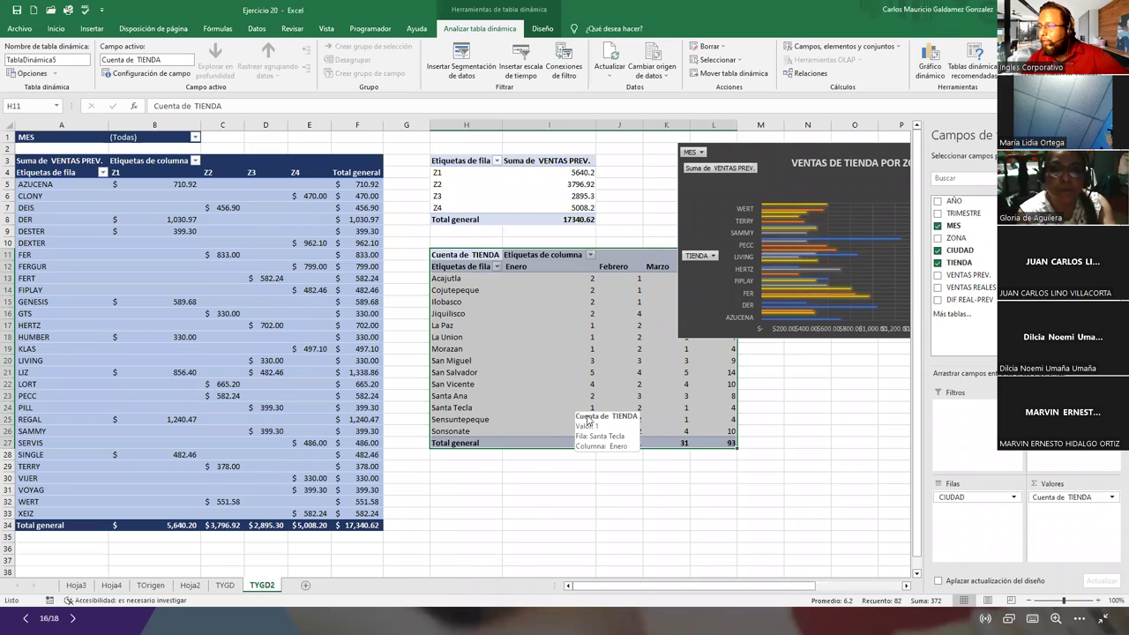
# Try to summarize the city pivot table's TIENDA values by Suma, and undo the change.
pyautogui.click(1067, 499)
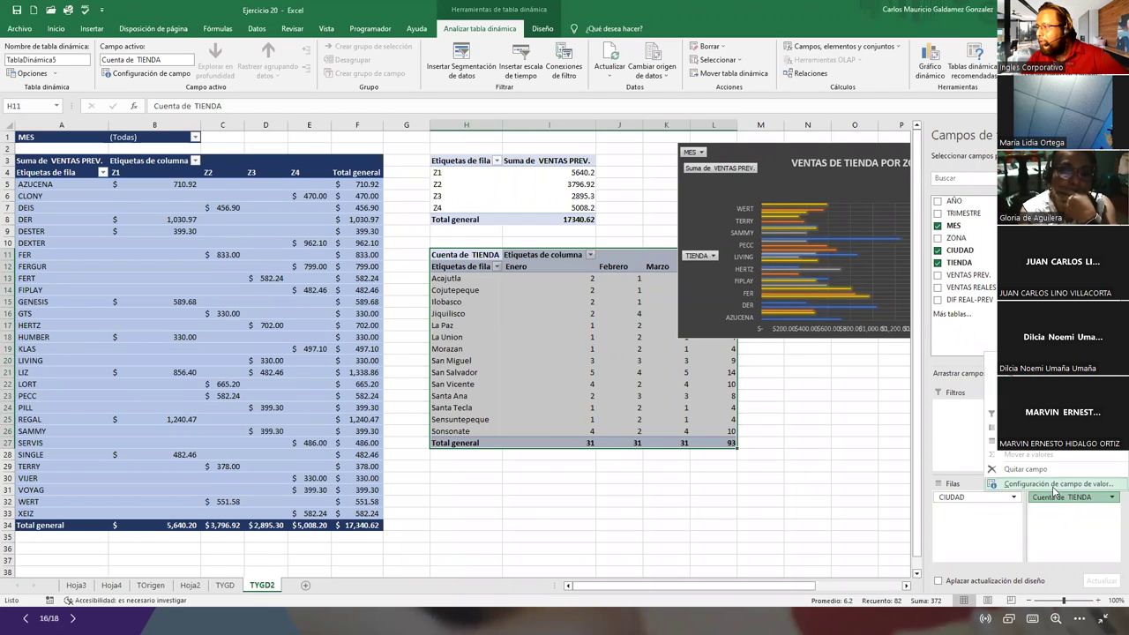
pyautogui.click(1054, 484)
pyautogui.click(306, 321)
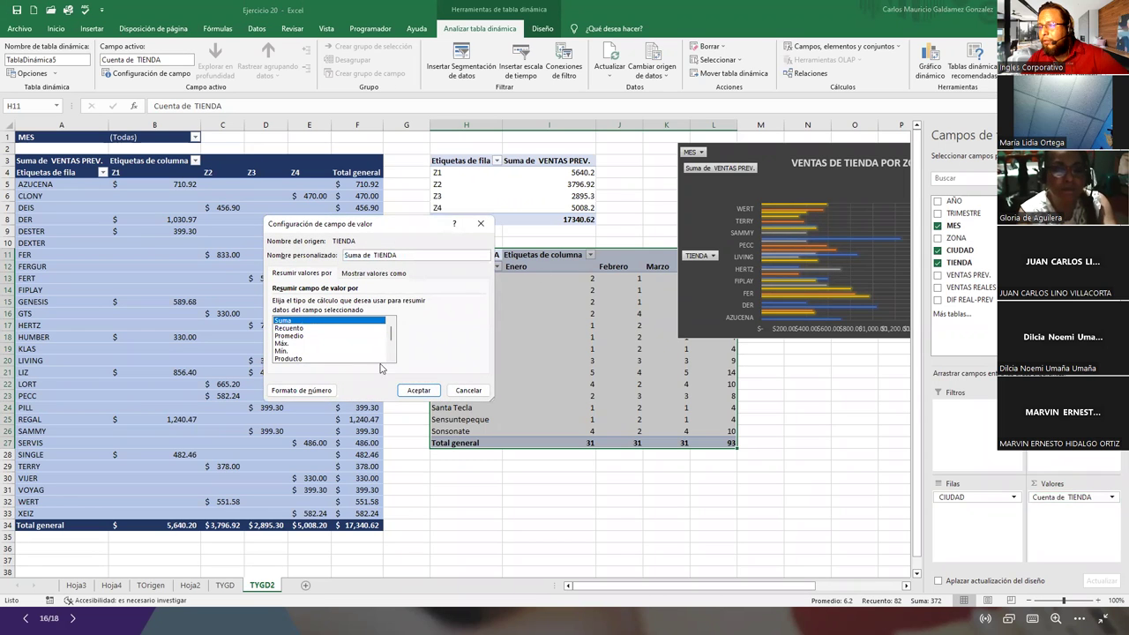
pyautogui.click(418, 390)
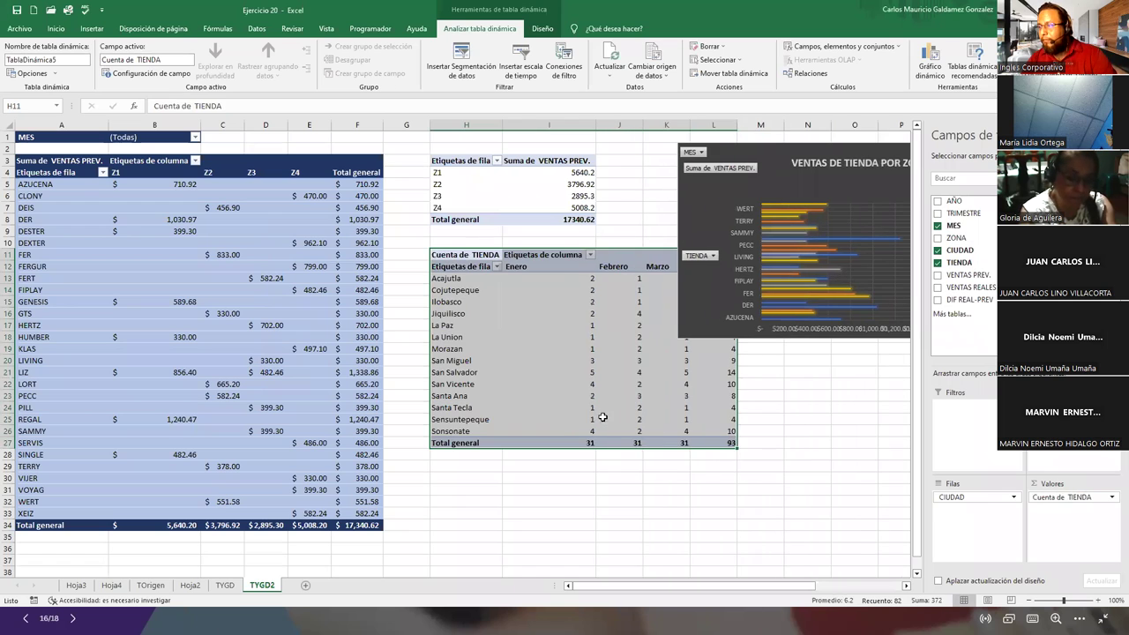
pyautogui.hotkey('ctrl', 'z')
# Select the whole city pivot table and move it down so it starts at cell H18.
pyautogui.click(434, 254)
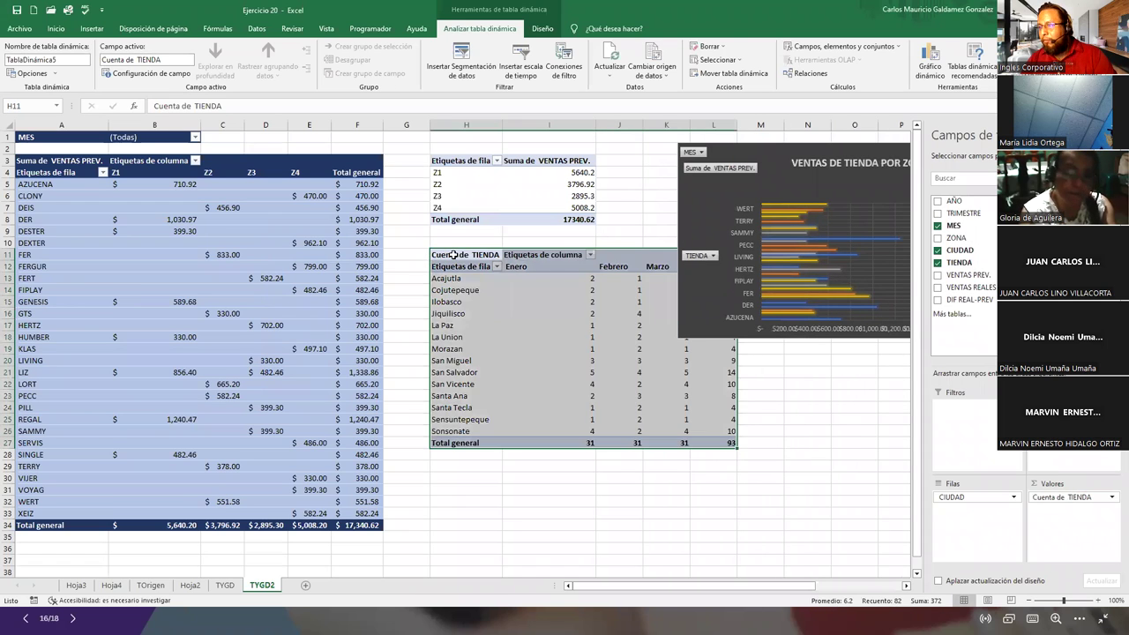
pyautogui.click(451, 255)
pyautogui.keyDown('shift'); pyautogui.click(714, 446); pyautogui.keyUp('shift')
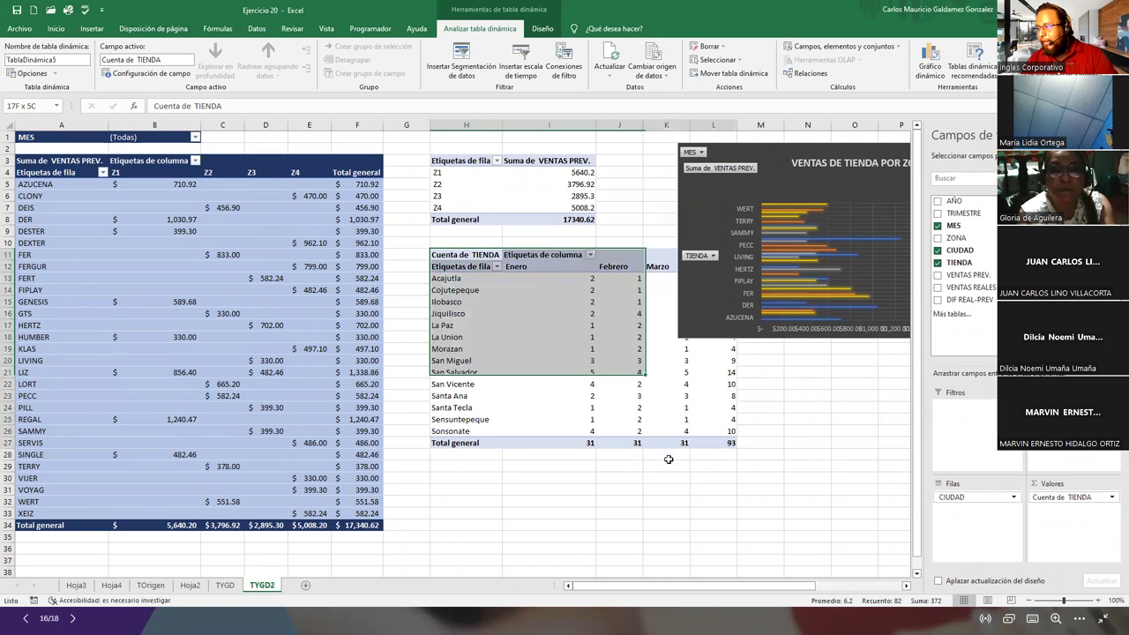
pyautogui.moveTo(642, 451); pyautogui.dragTo(642, 534)
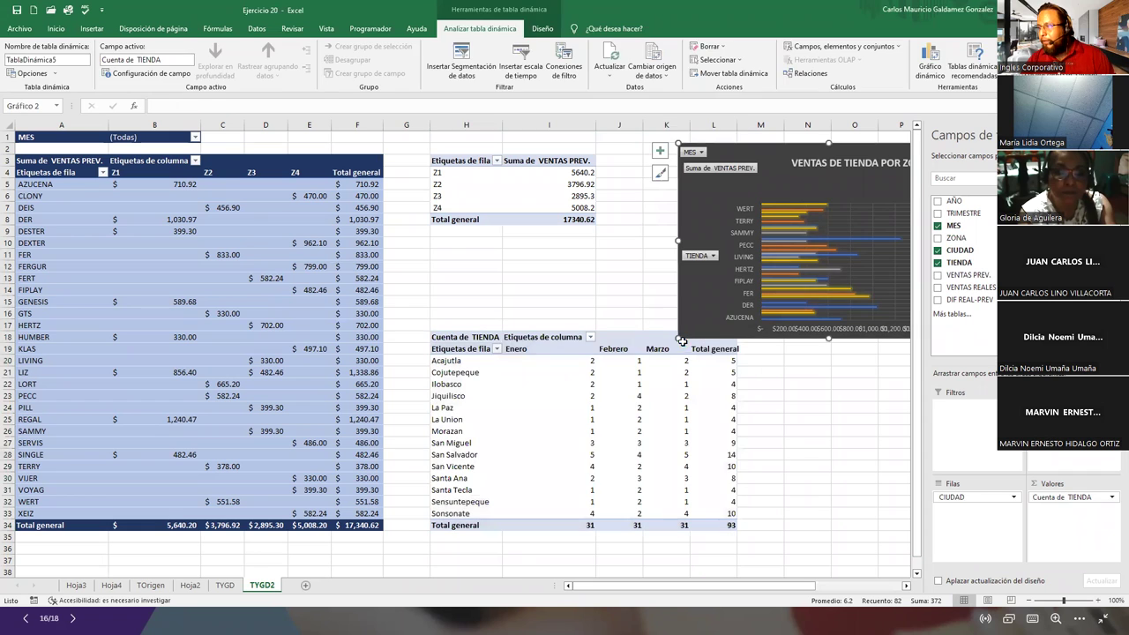
# Shrink TYGD2's bar chart, place it beside the zone pivot table, and capture a screen clip of the city pivot table area.
pyautogui.click(709, 322)
pyautogui.moveTo(678, 338); pyautogui.dragTo(716, 292)
pyautogui.moveTo(817, 183); pyautogui.dragTo(719, 194)
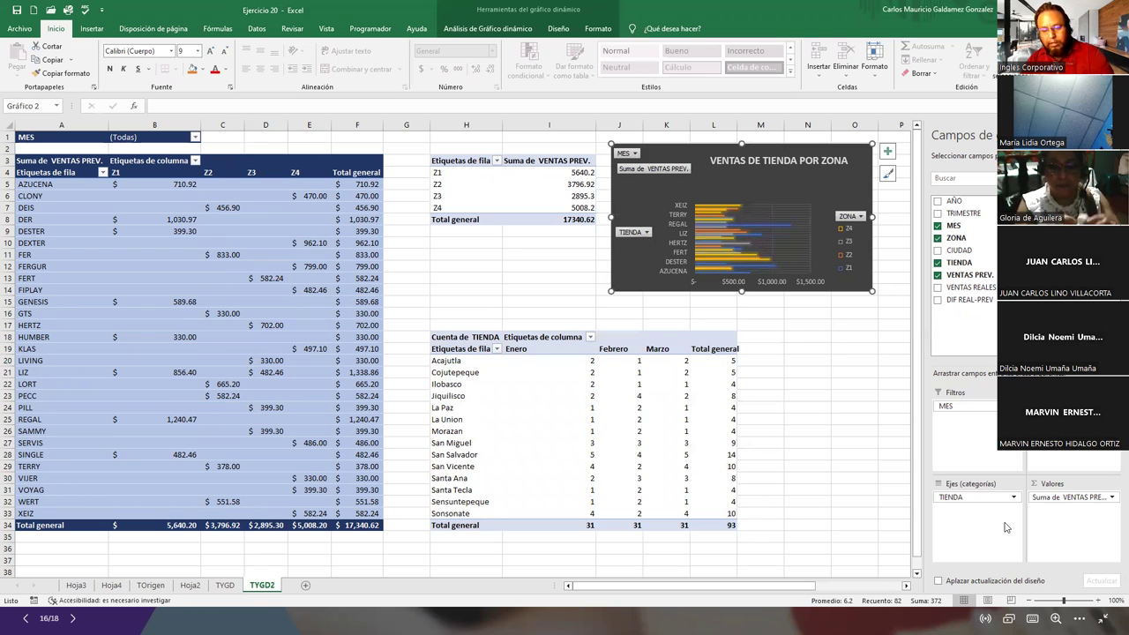
pyautogui.press('super+shift+s')
pyautogui.moveTo(423, 317); pyautogui.dragTo(1111, 567)
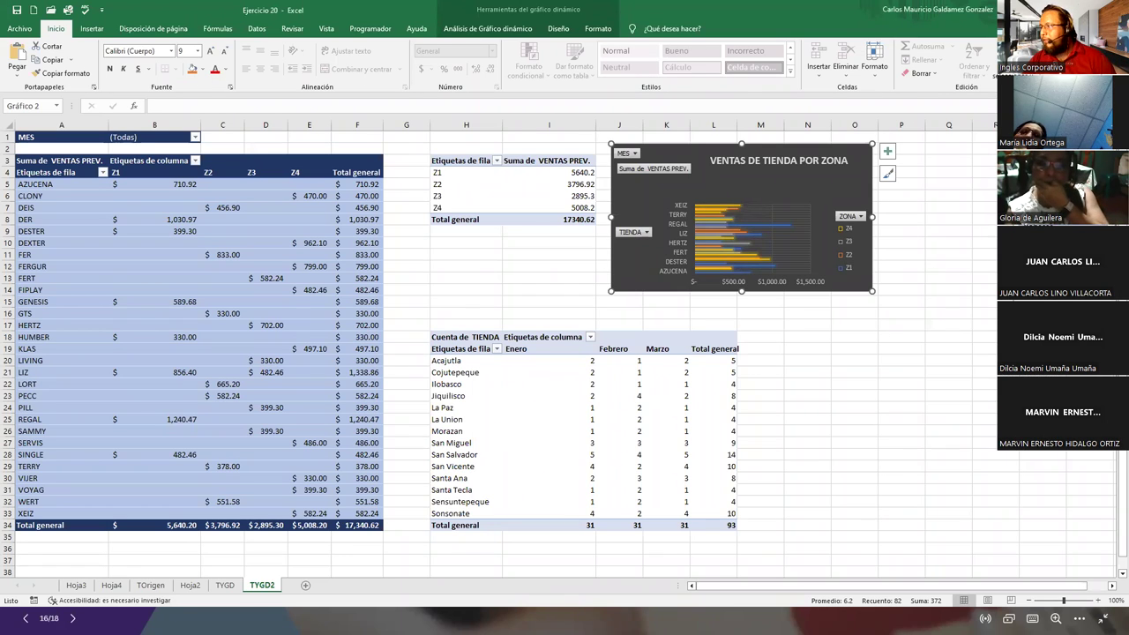
# Test the CIUDAD slicer by filtering to Acajutla, clear the filter, and place the slicer beside the bar chart.
pyautogui.moveTo(936, 196); pyautogui.dragTo(813, 355)
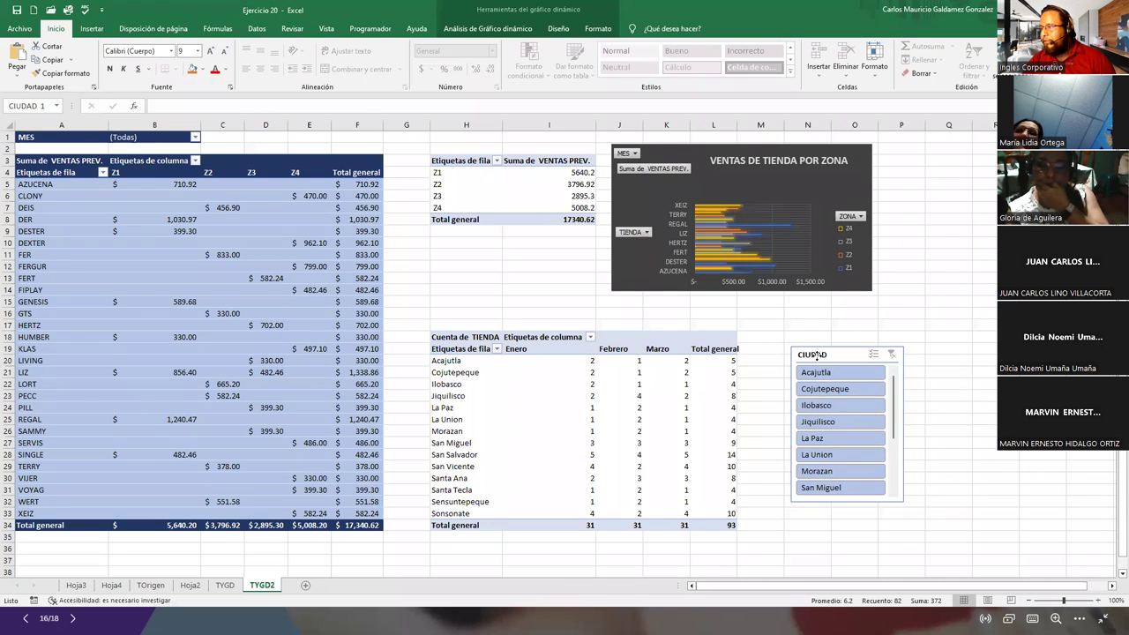
pyautogui.click(821, 374)
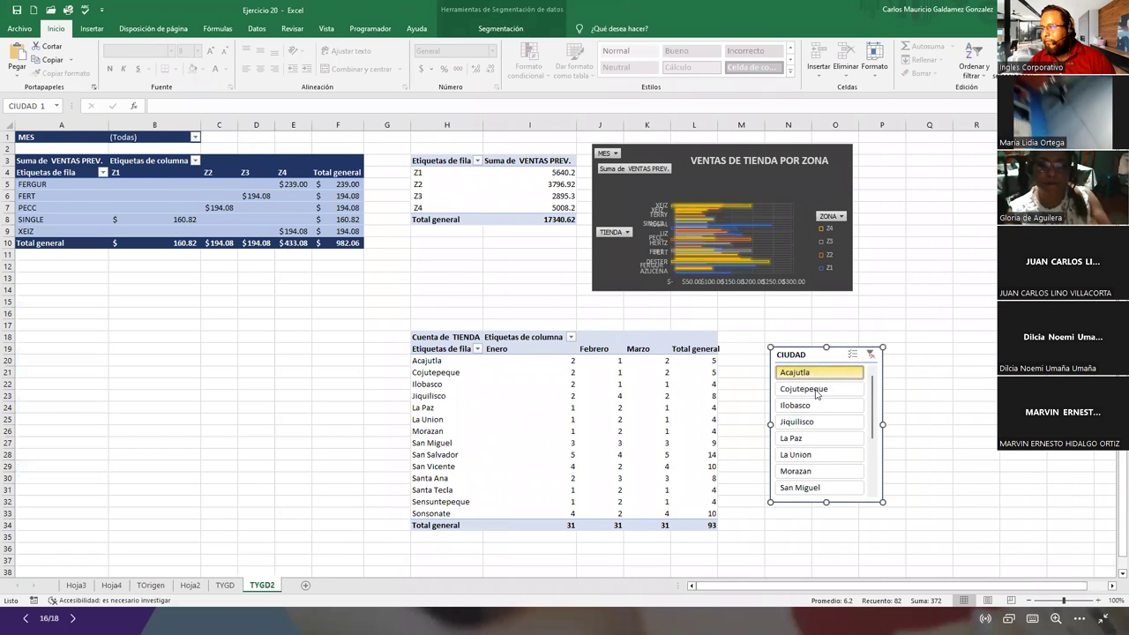
pyautogui.click(869, 354)
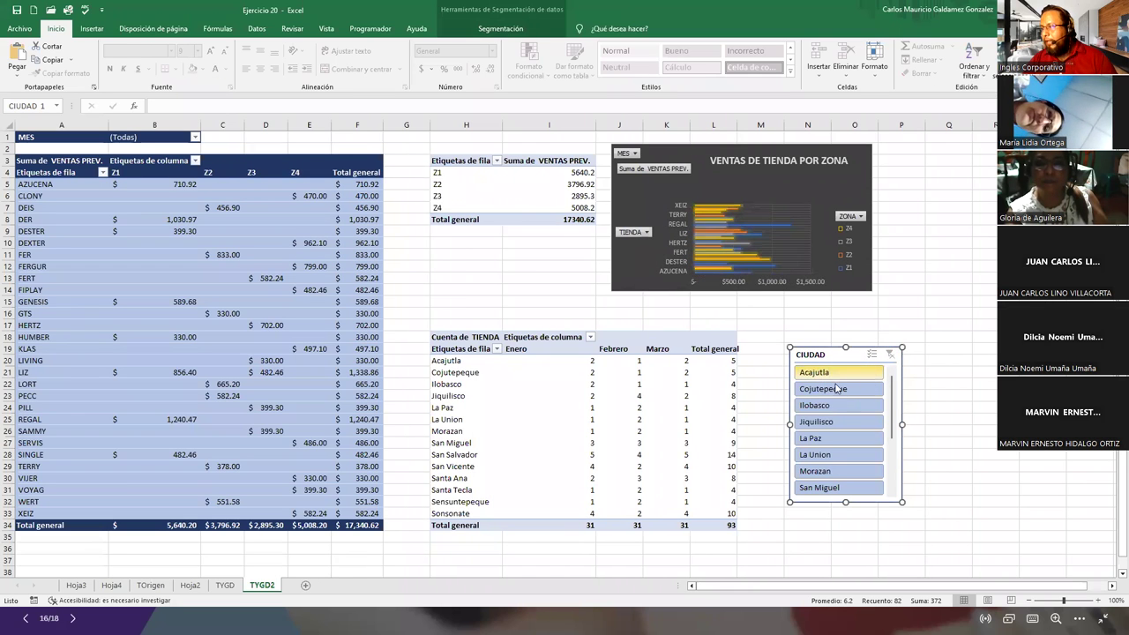
pyautogui.moveTo(831, 357); pyautogui.dragTo(961, 173)
pyautogui.click(508, 174)
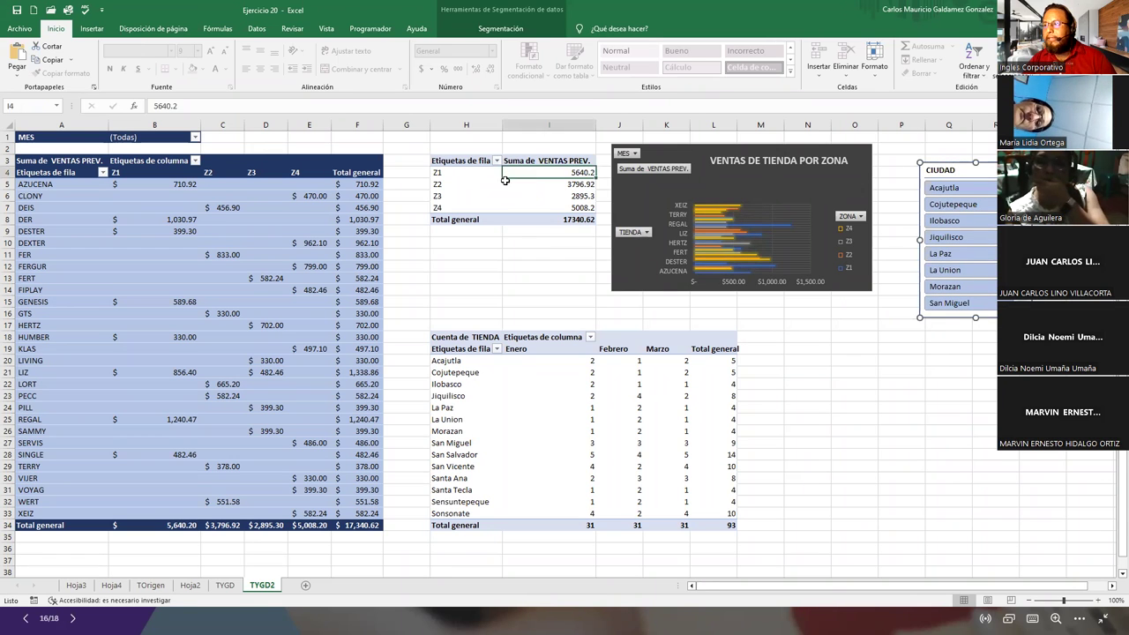
# Insert a Circular 3D pivot chart from the zone pivot table and place it beside the city pivot table.
pyautogui.click(102, 31)
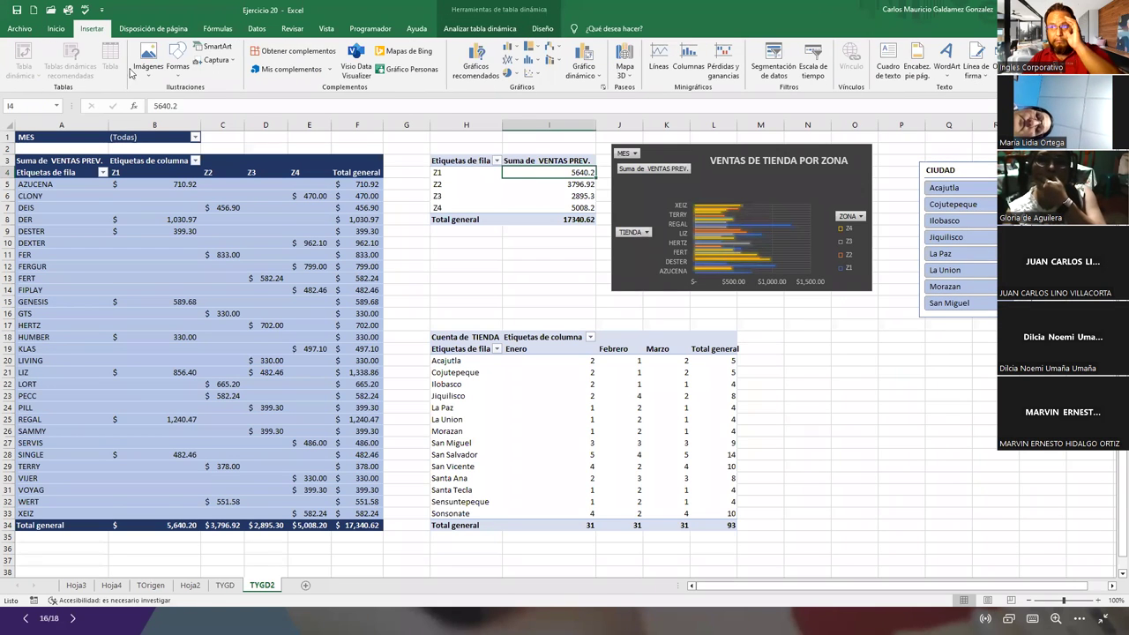
pyautogui.click(578, 66)
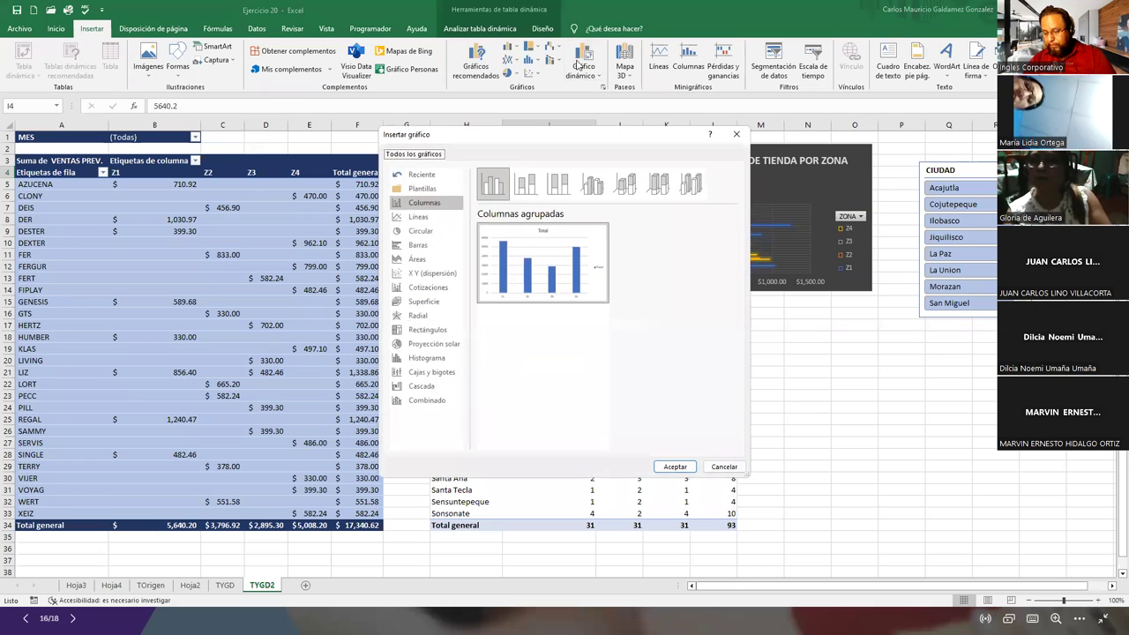
pyautogui.click(420, 230)
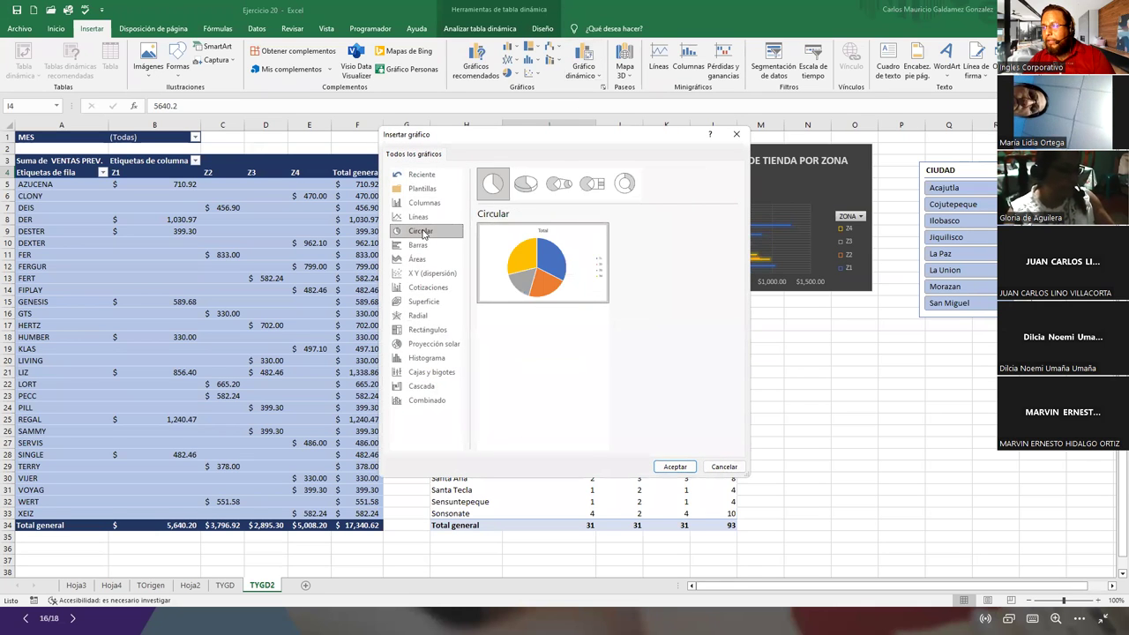
pyautogui.click(525, 183)
pyautogui.click(674, 467)
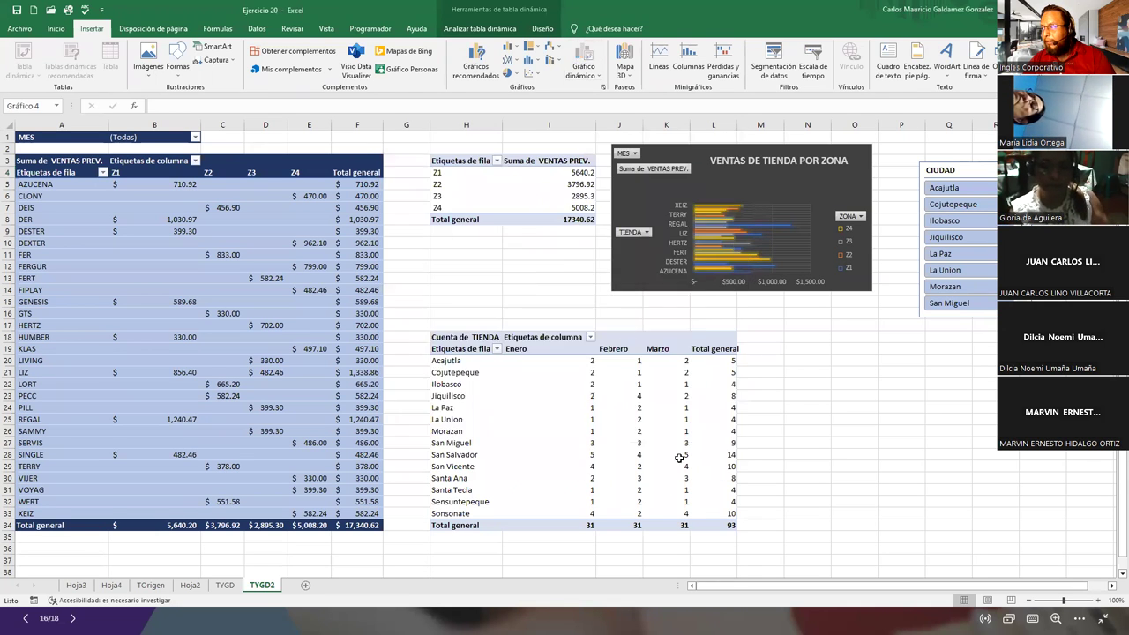
pyautogui.moveTo(540, 281); pyautogui.dragTo(872, 358)
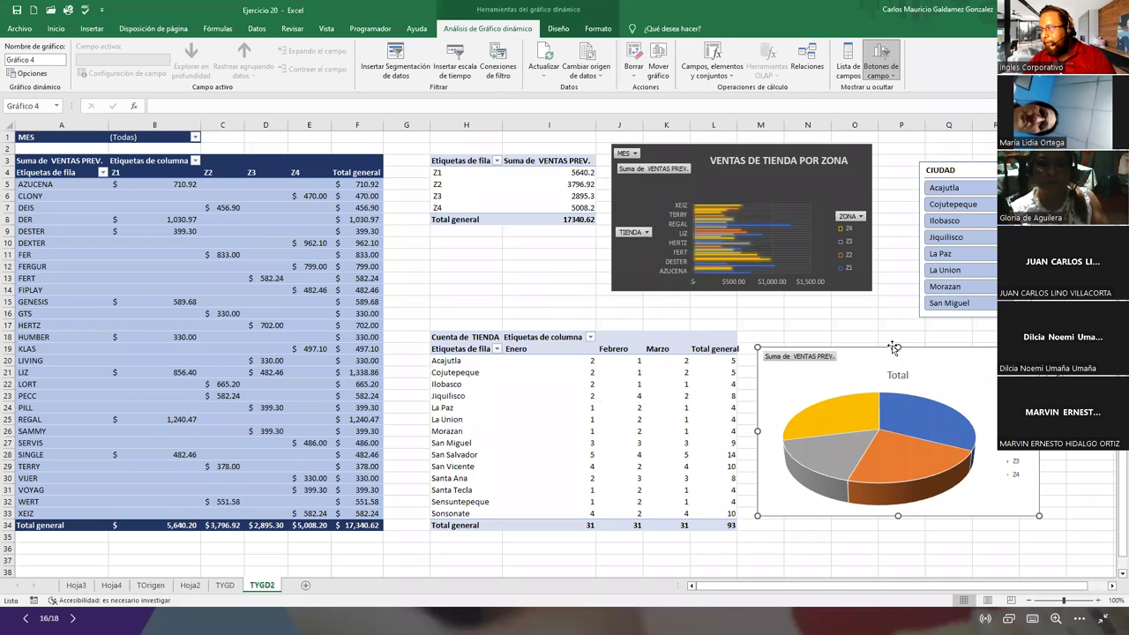
# Test the CIUDAD slicer by filtering to Jiquilisco, Ilobasco and Cojutepeque in turn.
pyautogui.click(966, 238)
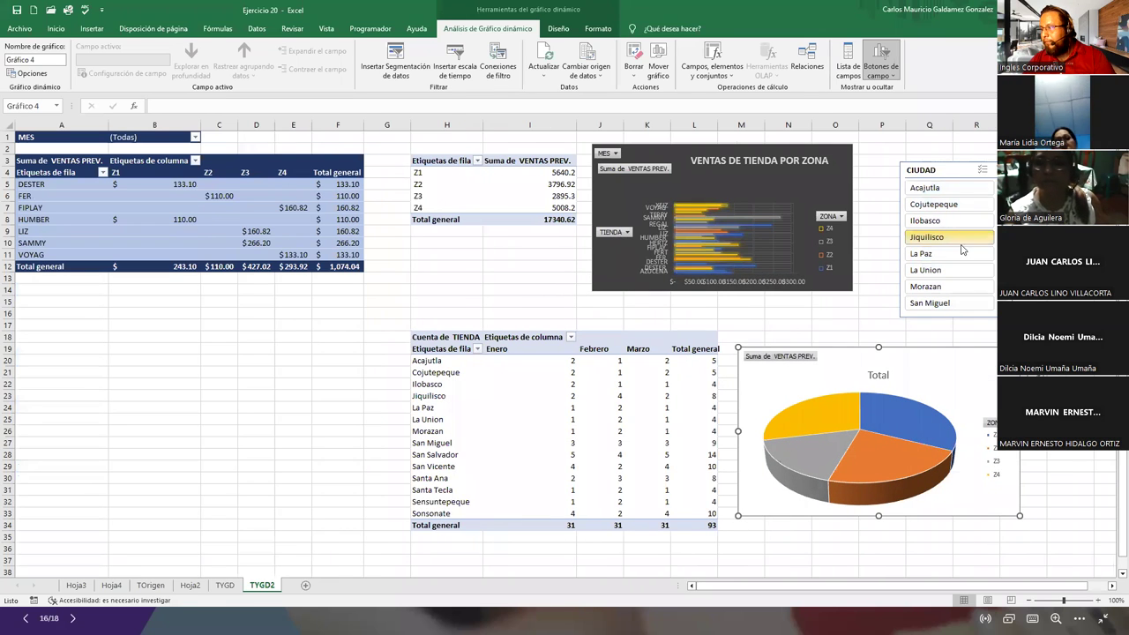
pyautogui.click(945, 220)
pyautogui.click(941, 205)
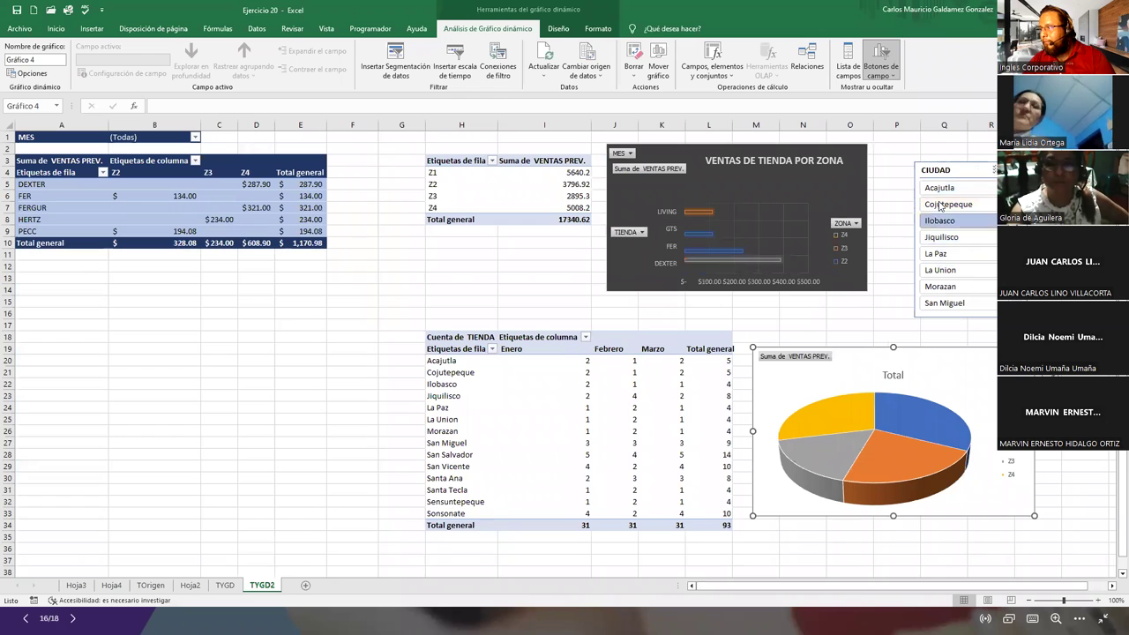
pyautogui.click(940, 220)
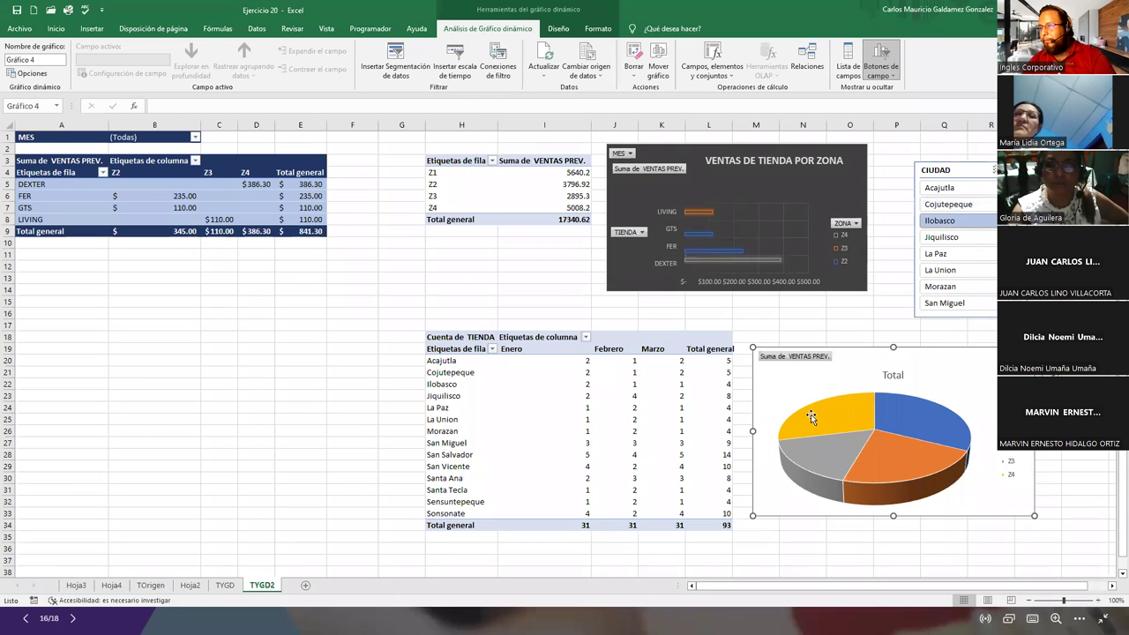
pyautogui.click(940, 236)
# Undo the slicer filtering, the pie chart's move and the pie chart's insertion.
pyautogui.hotkey('ctrl', 'z')
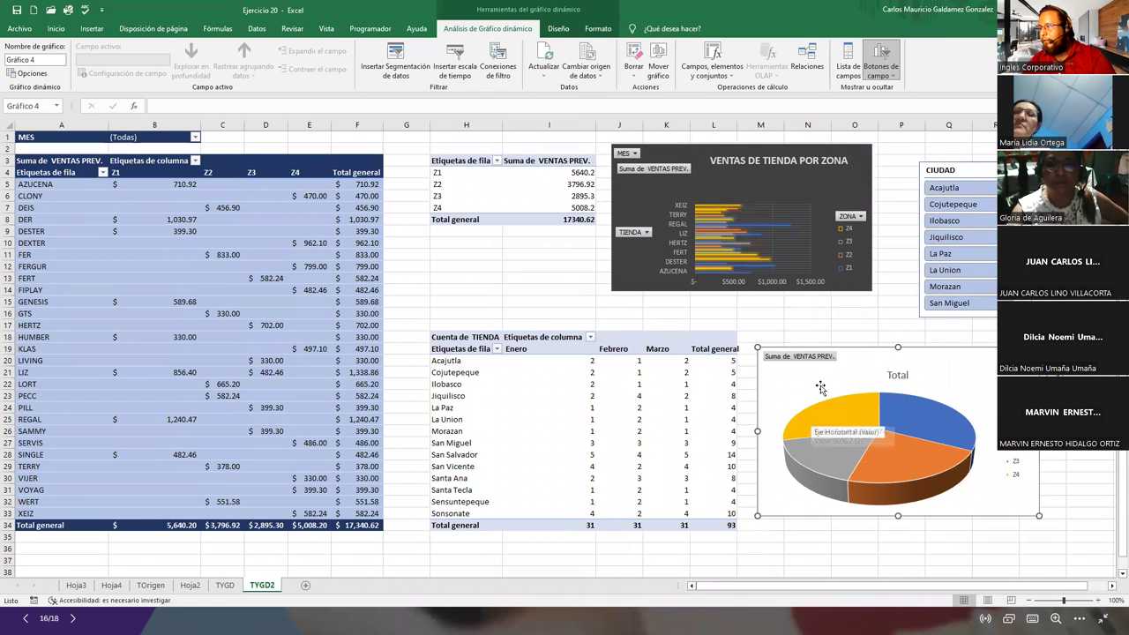
pyautogui.hotkey('ctrl', 'z')
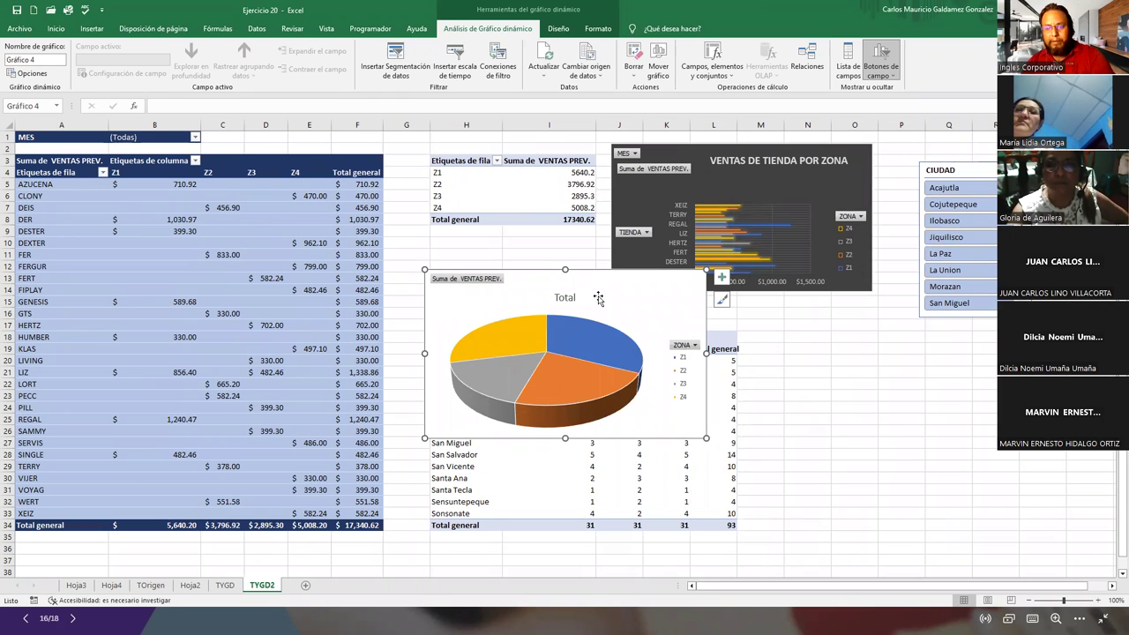
pyautogui.hotkey('ctrl', 'z')
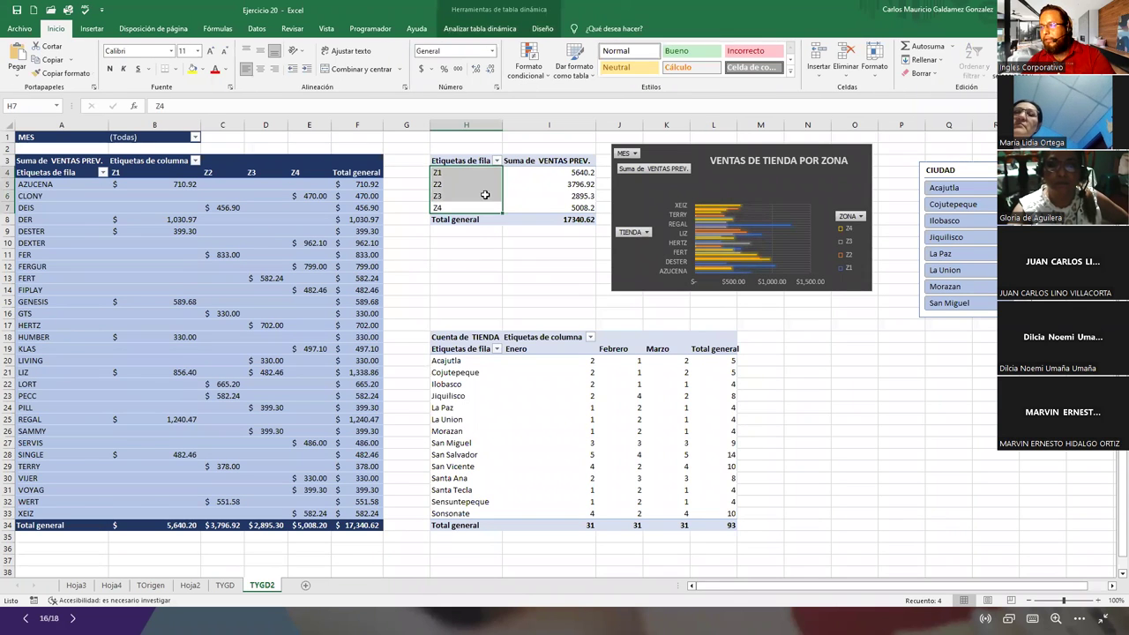
# Insert a Circular 3D pivot chart based on the zone pivot table and place it to the right of the city pivot table.
pyautogui.click(462, 163)
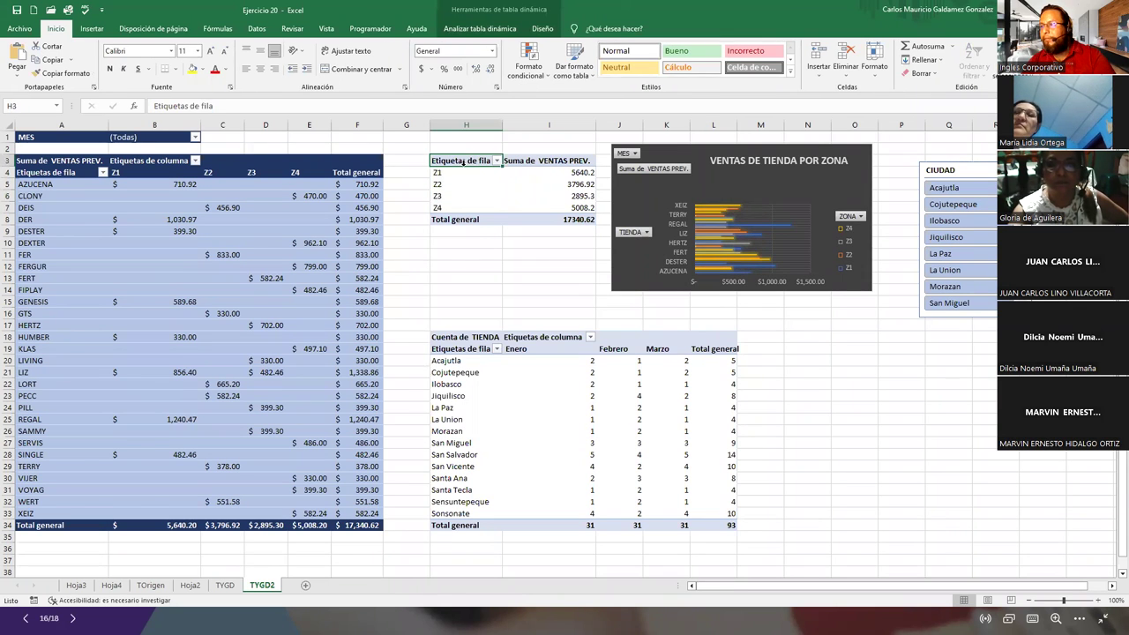
pyautogui.click(471, 29)
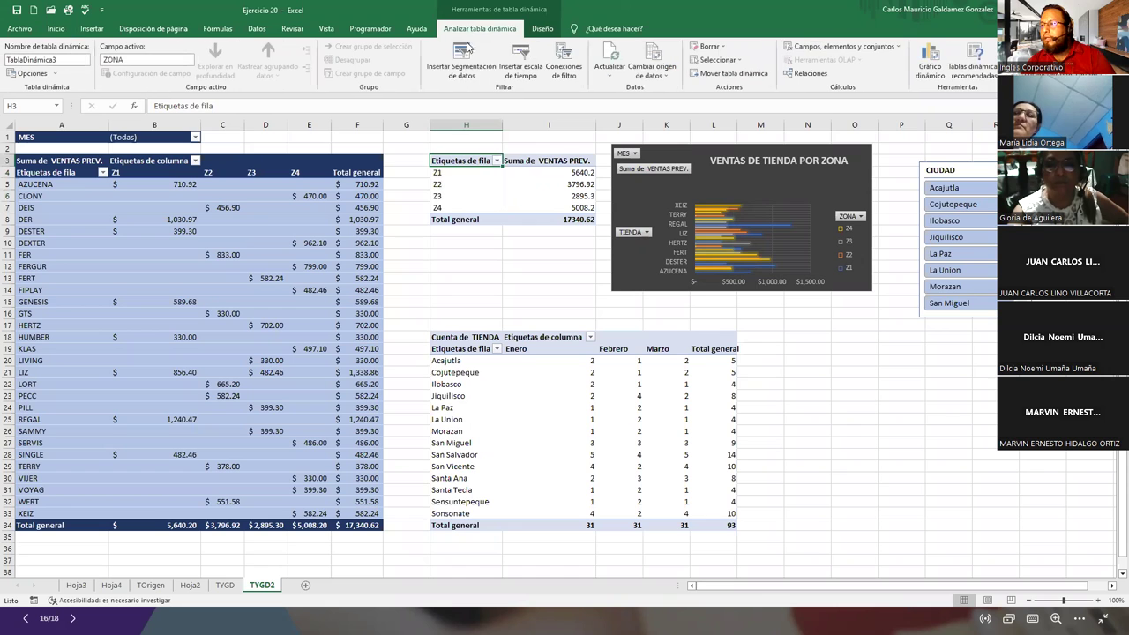
pyautogui.click(55, 29)
pyautogui.click(92, 30)
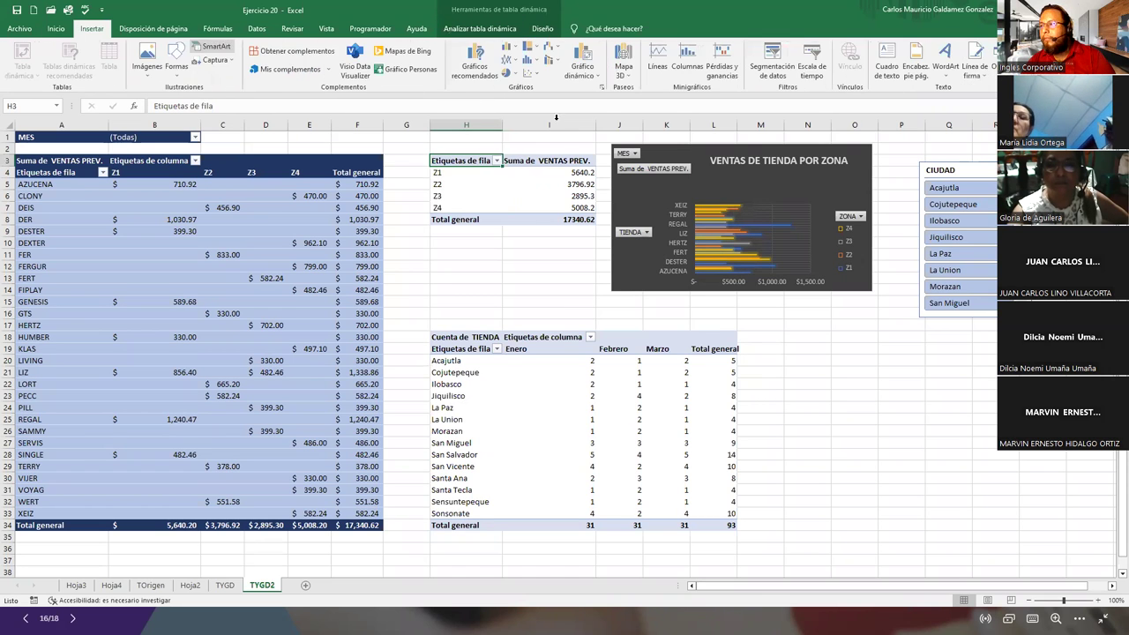
pyautogui.click(604, 87)
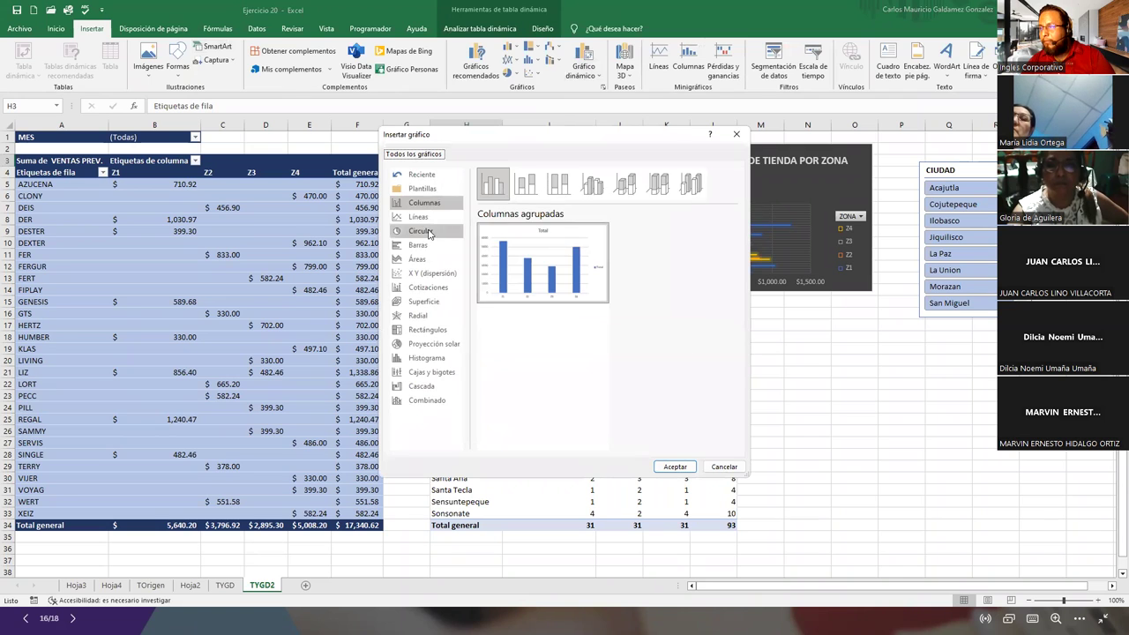
pyautogui.click(420, 230)
pyautogui.click(527, 183)
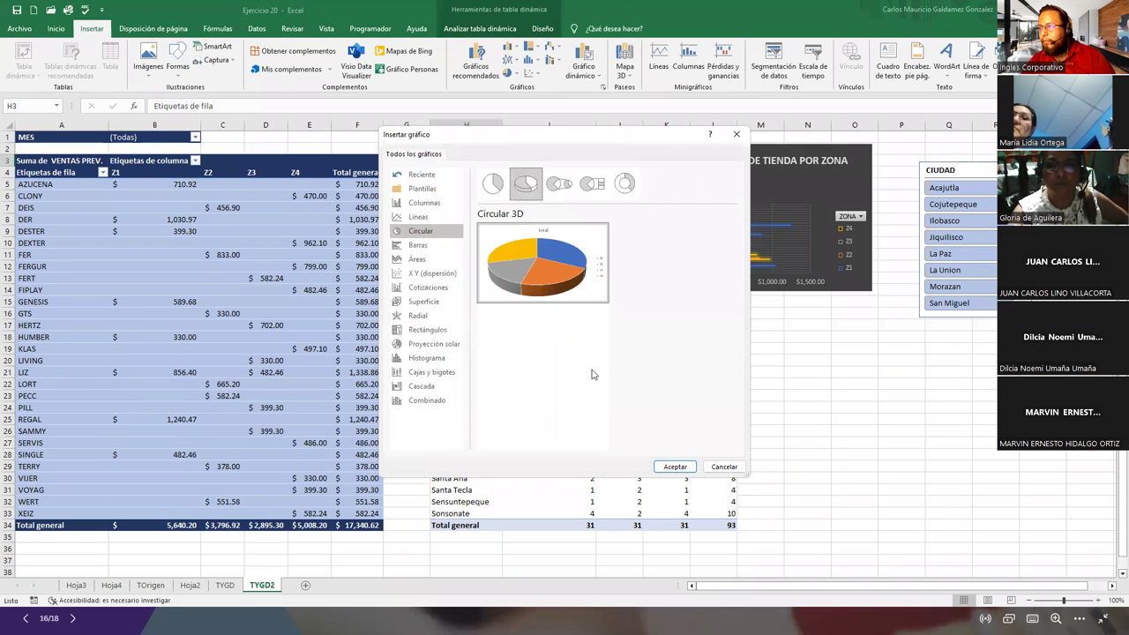
pyautogui.click(674, 467)
pyautogui.moveTo(609, 299); pyautogui.dragTo(1003, 389)
# Filter the pie chart's ZONA field to show only Z1 and Z2.
pyautogui.click(1058, 438)
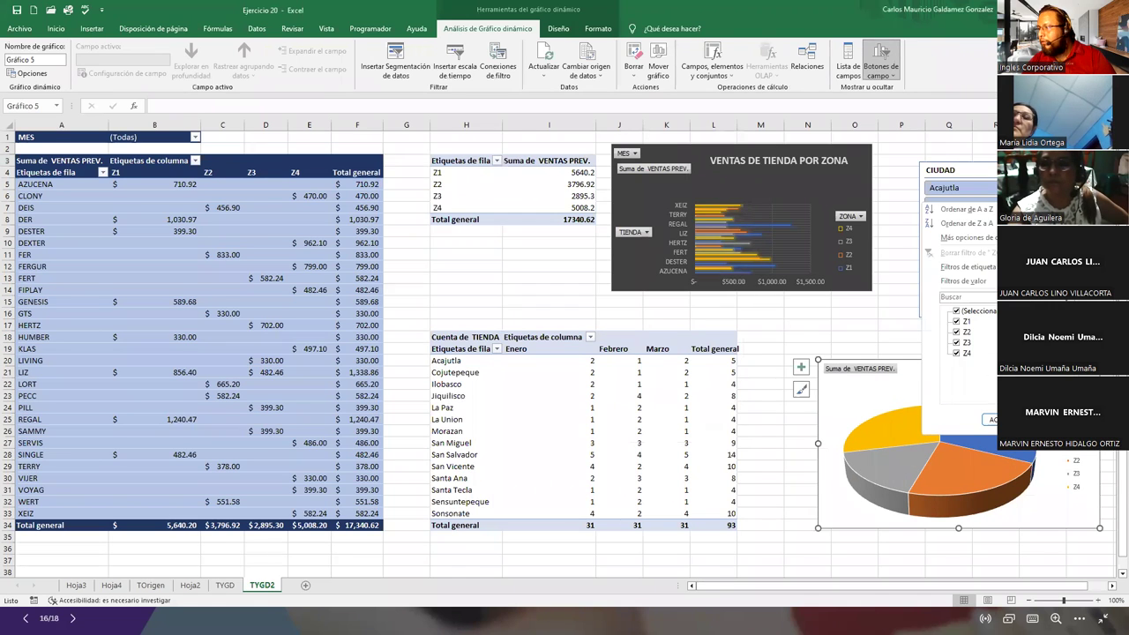
pyautogui.click(956, 311)
pyautogui.click(956, 321)
pyautogui.click(956, 331)
pyautogui.click(988, 420)
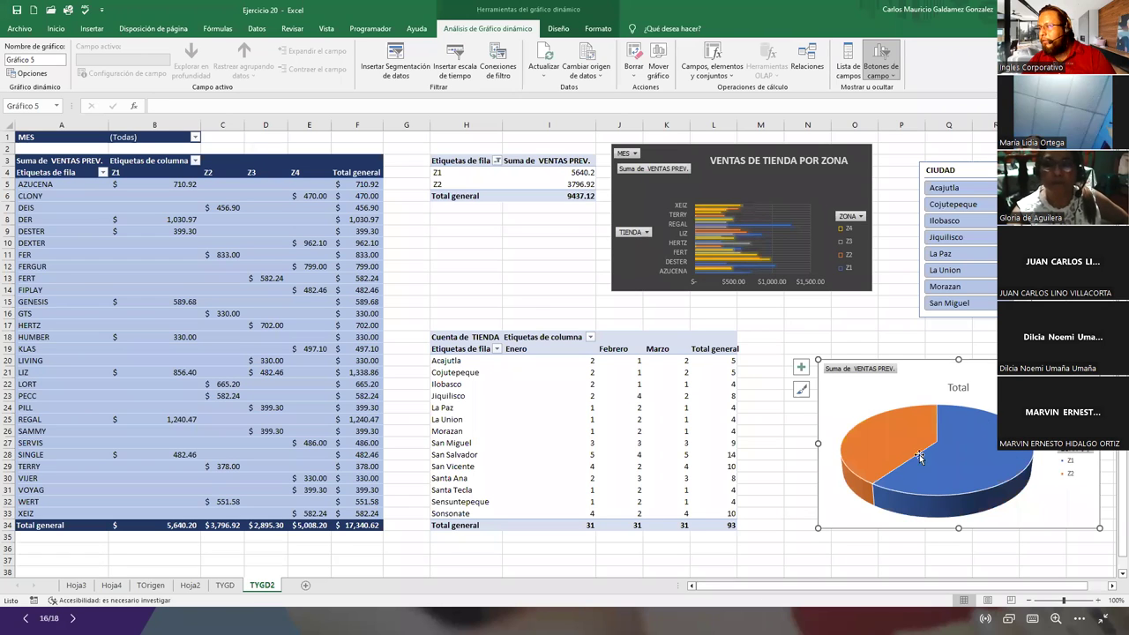
# Move the pie chart closer to the city pivot table and the CIUDAD slicer closer to the bar chart.
pyautogui.moveTo(966, 368); pyautogui.dragTo(935, 365)
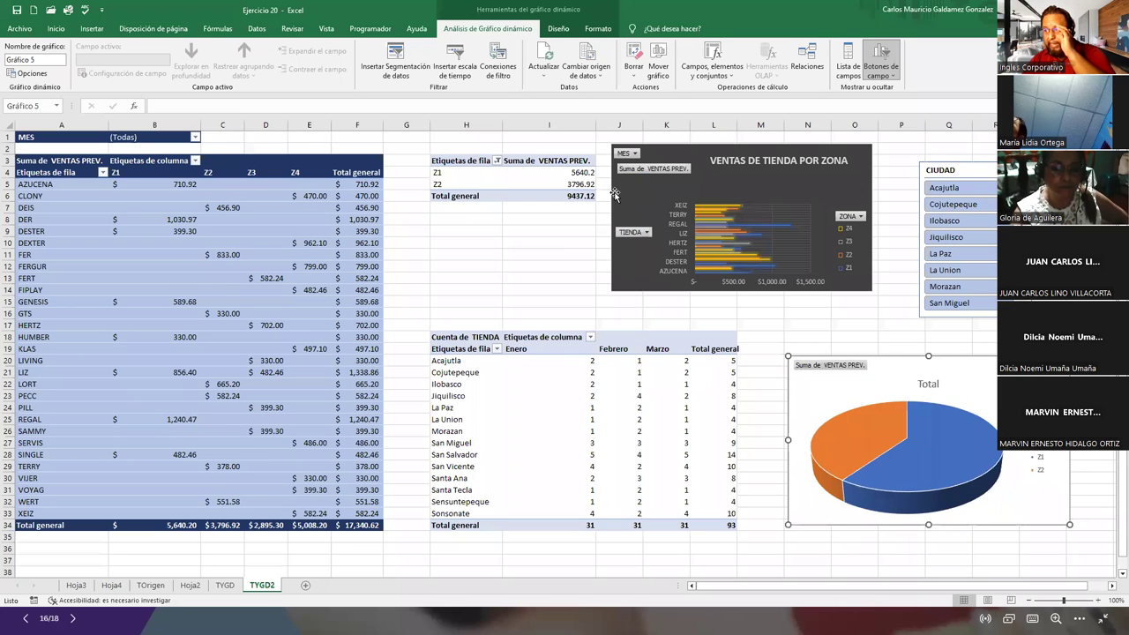
pyautogui.moveTo(968, 167); pyautogui.dragTo(950, 155)
# Filter with the CIUDAD slicer by single cities: Jiquilisco, Cojutepeque, San Miguel and La Union.
pyautogui.click(946, 224)
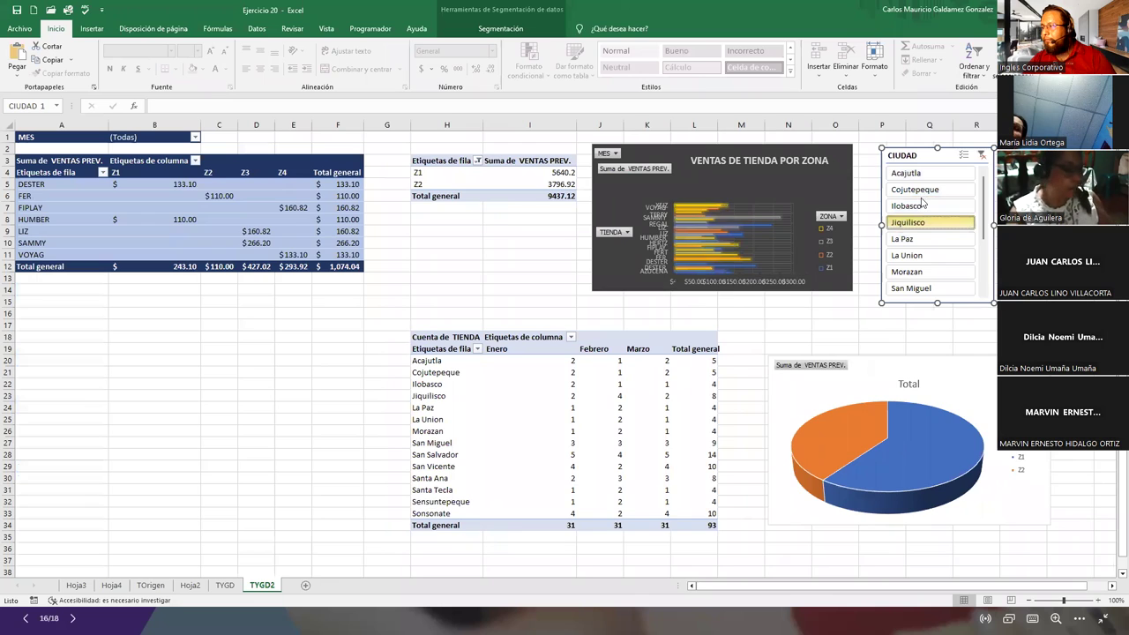
pyautogui.click(922, 190)
pyautogui.click(942, 288)
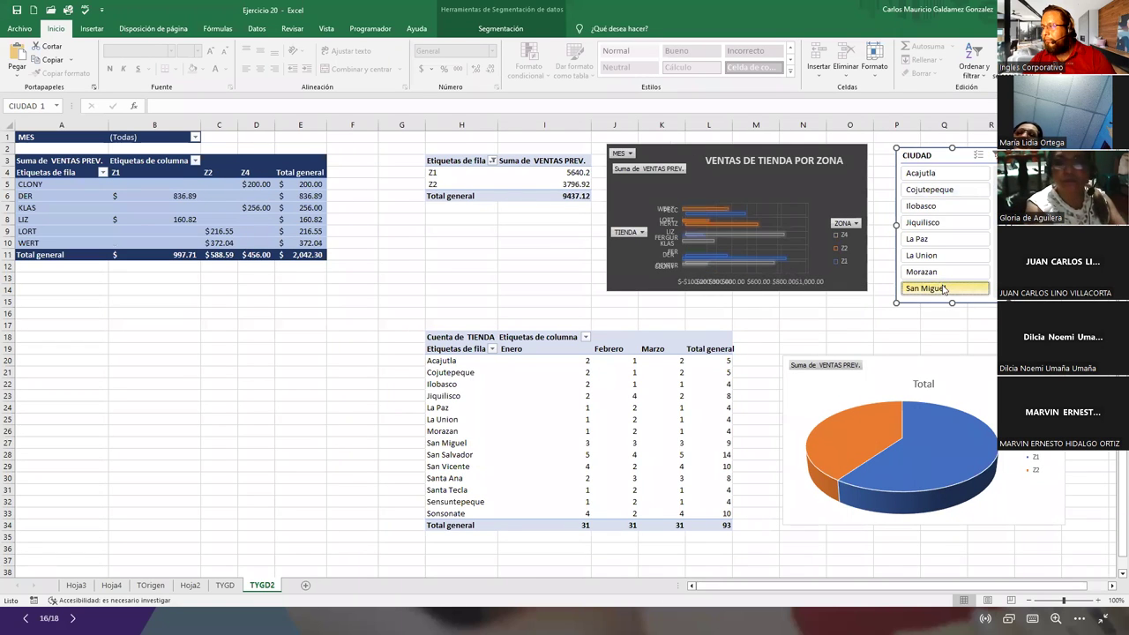
pyautogui.click(941, 254)
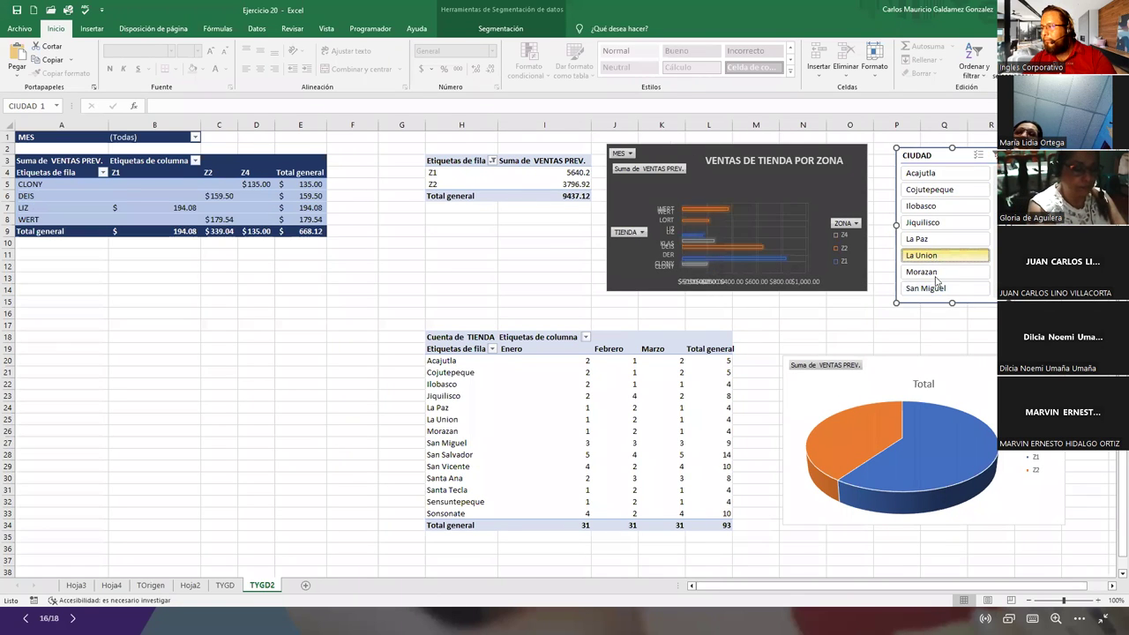
# Filter by several cities at once in the CIUDAD slicer, including Morazan, Cojutepeque, Ilobasco and Jiquilisco, and clear the slicer's filter.
pyautogui.keyDown('shift'); pyautogui.click(942, 289); pyautogui.keyUp('shift')
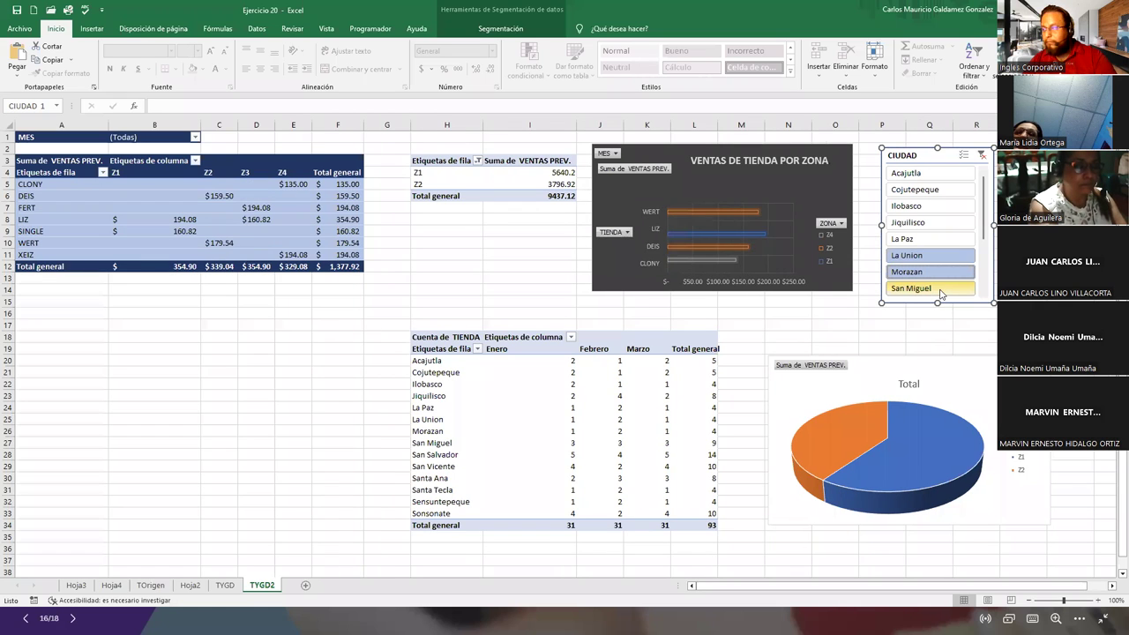
pyautogui.keyDown('ctrl'); pyautogui.click(917, 196); pyautogui.keyUp('ctrl')
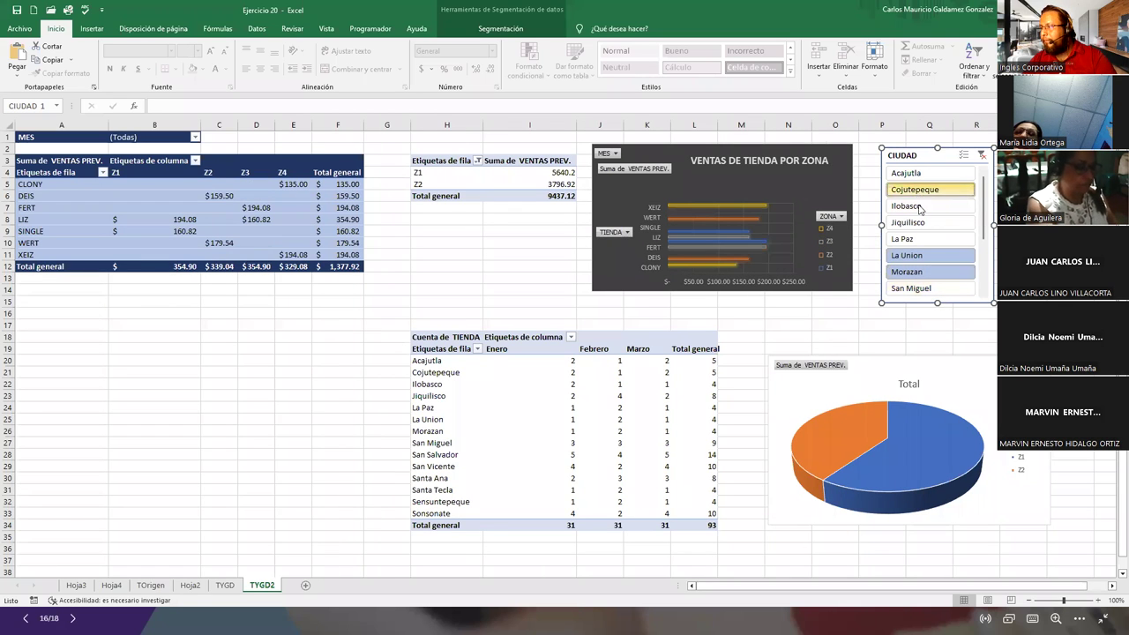
pyautogui.keyDown('ctrl'); pyautogui.click(921, 208); pyautogui.keyUp('ctrl')
pyautogui.keyDown('ctrl'); pyautogui.click(921, 223); pyautogui.keyUp('ctrl')
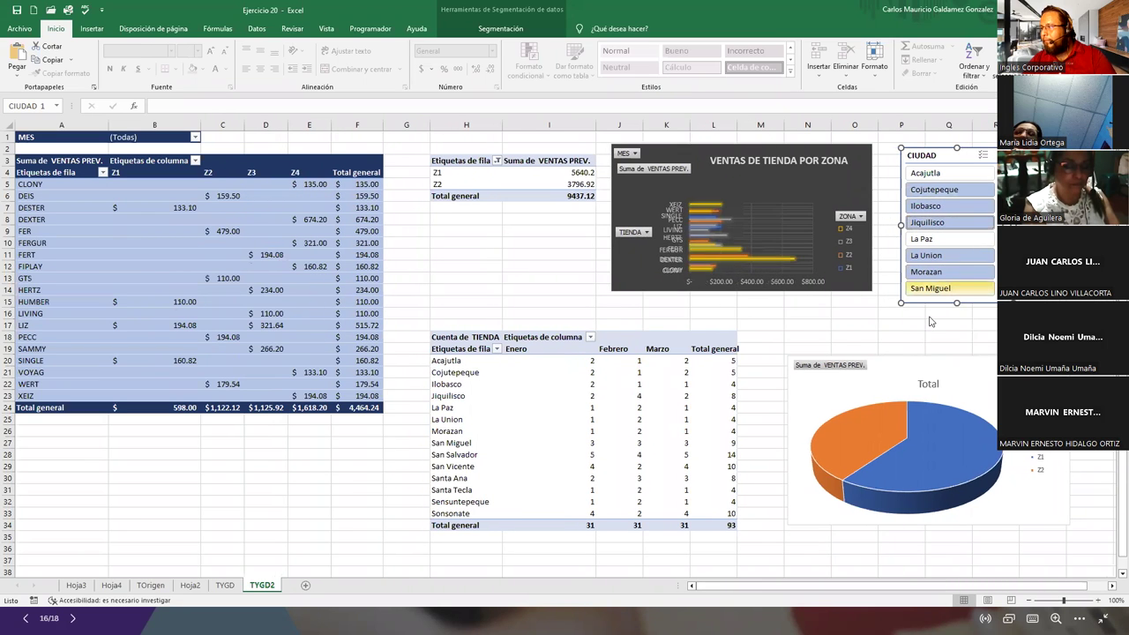
pyautogui.click(948, 222)
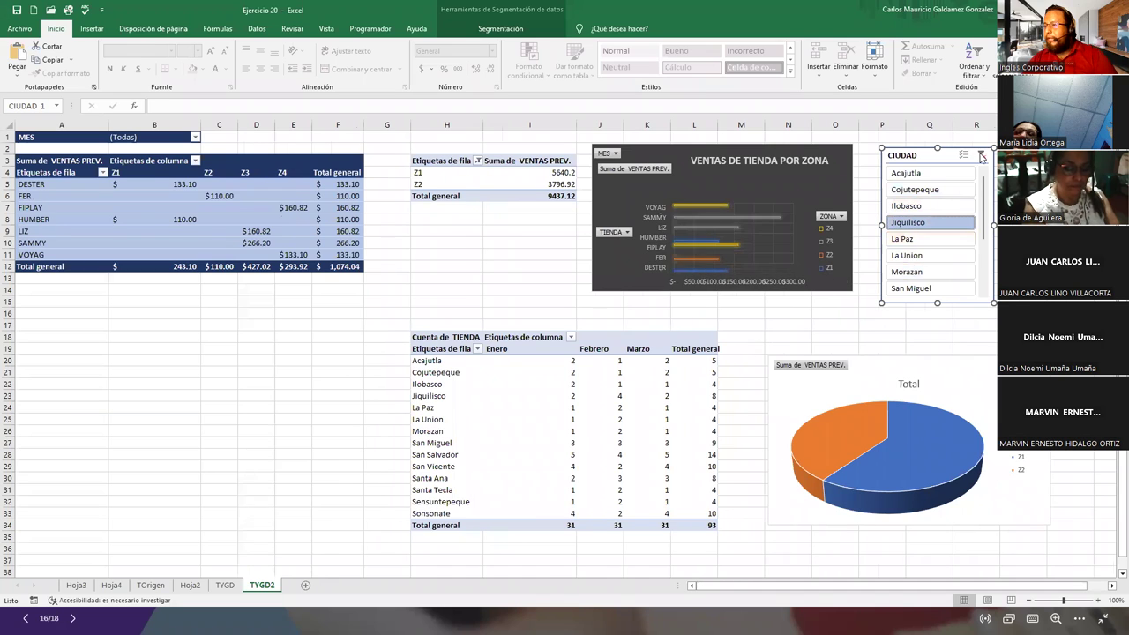
pyautogui.click(981, 155)
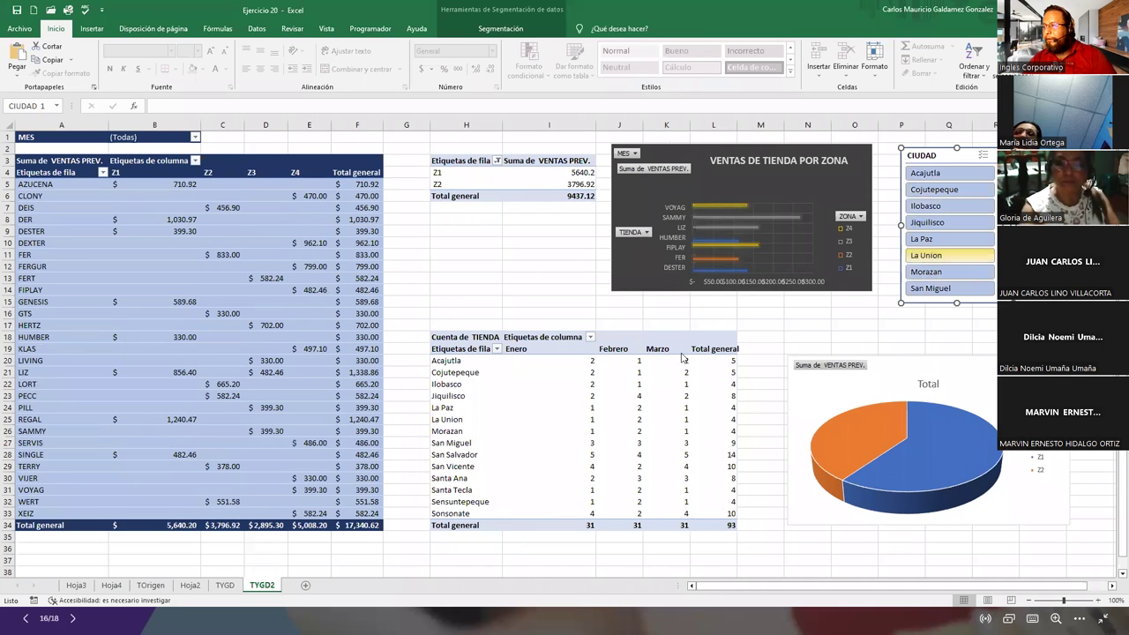
pyautogui.click(483, 230)
pyautogui.moveTo(444, 346); pyautogui.dragTo(719, 524)
pyautogui.moveTo(446, 162); pyautogui.dragTo(538, 192)
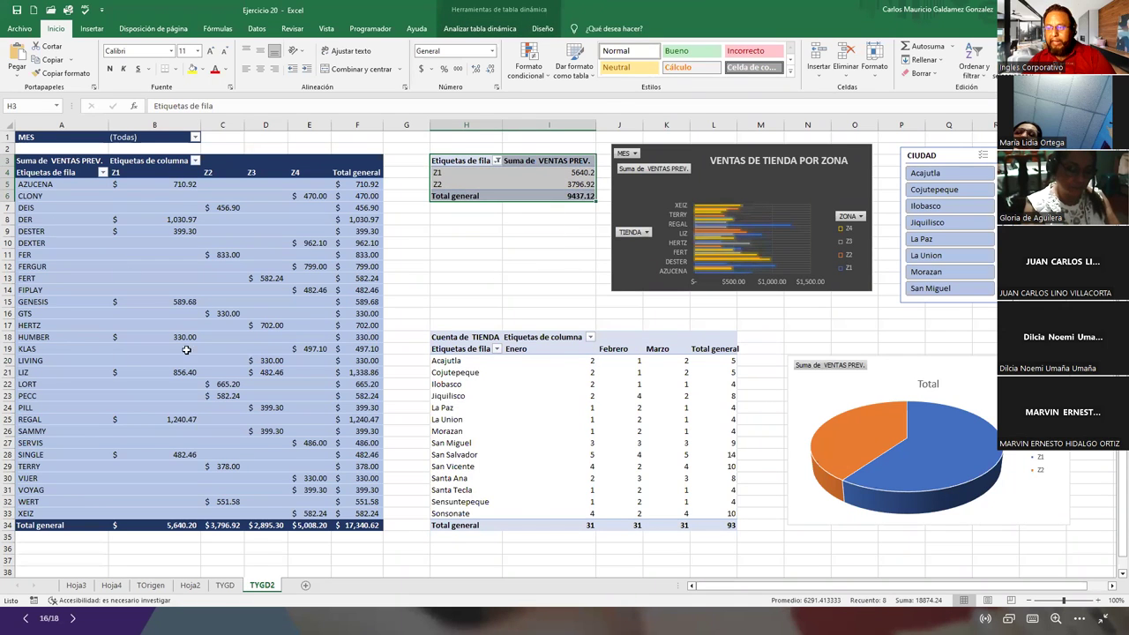
pyautogui.click(525, 396)
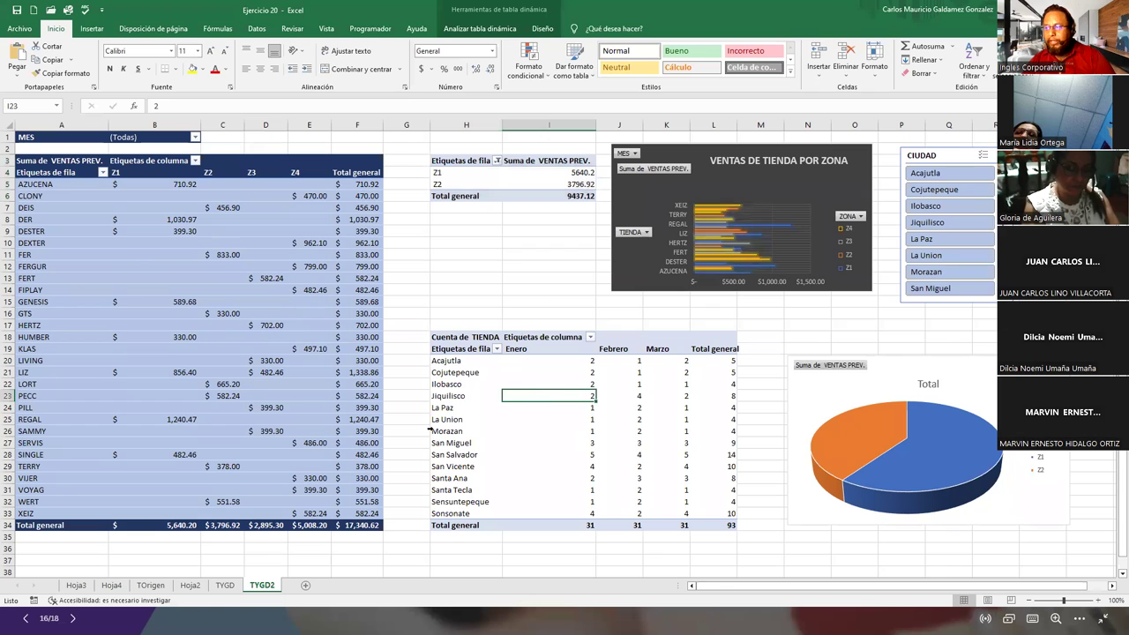
pyautogui.click(475, 250)
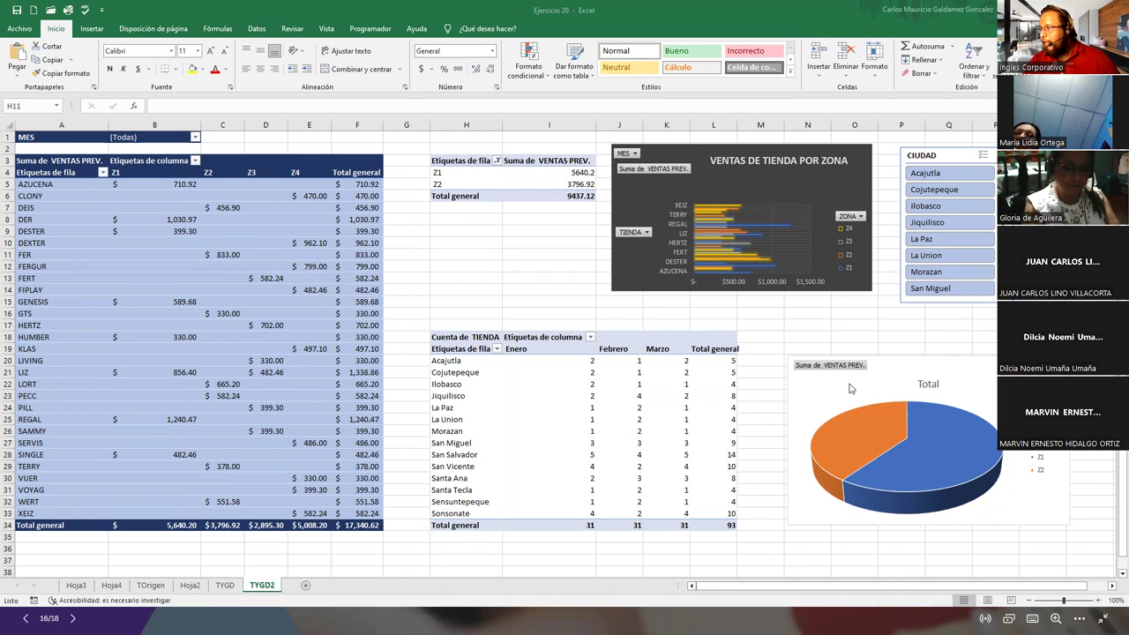
pyautogui.press('Escape')
# Show all zones in the pie chart by selecting everything in its ZONA filter, and move the chart slightly up.
pyautogui.click(1058, 454)
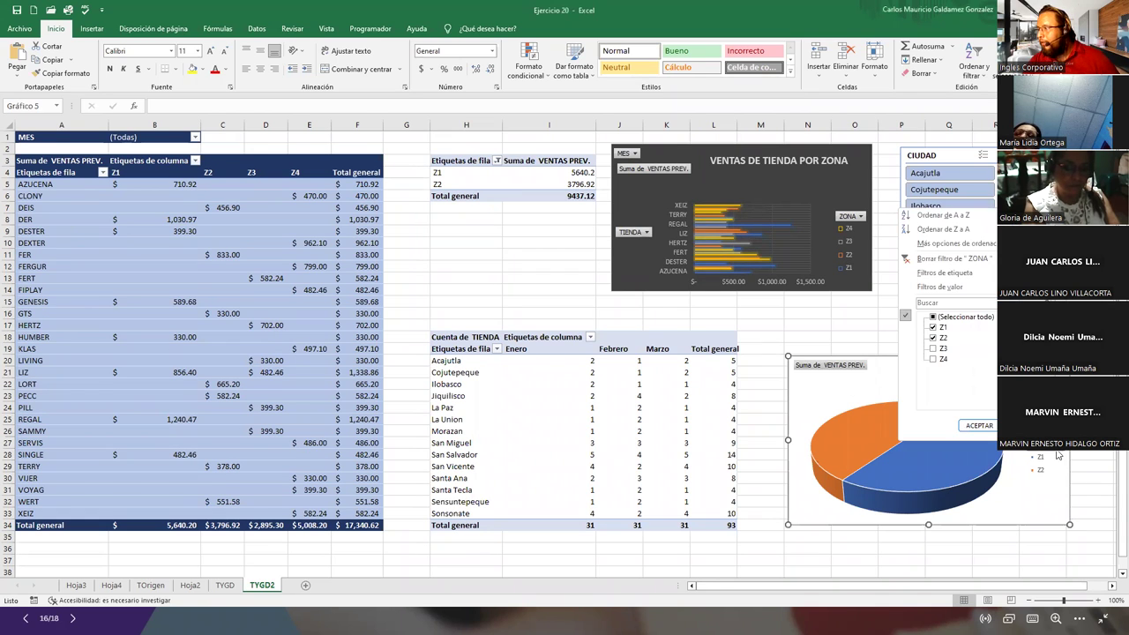
pyautogui.click(932, 319)
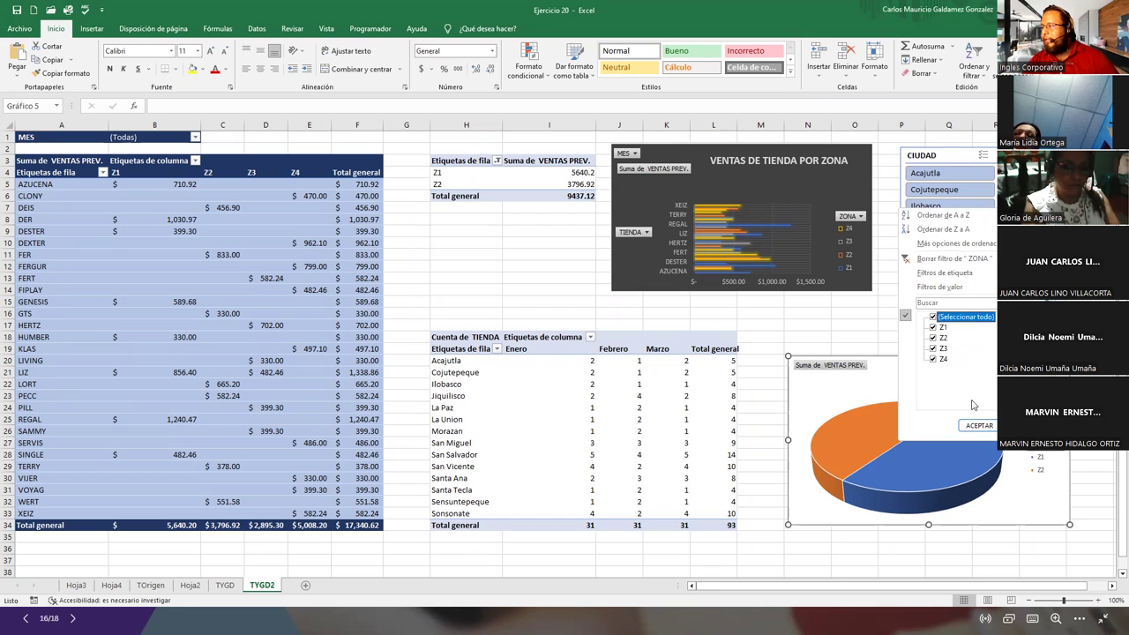
pyautogui.click(979, 425)
pyautogui.moveTo(851, 397); pyautogui.dragTo(838, 377)
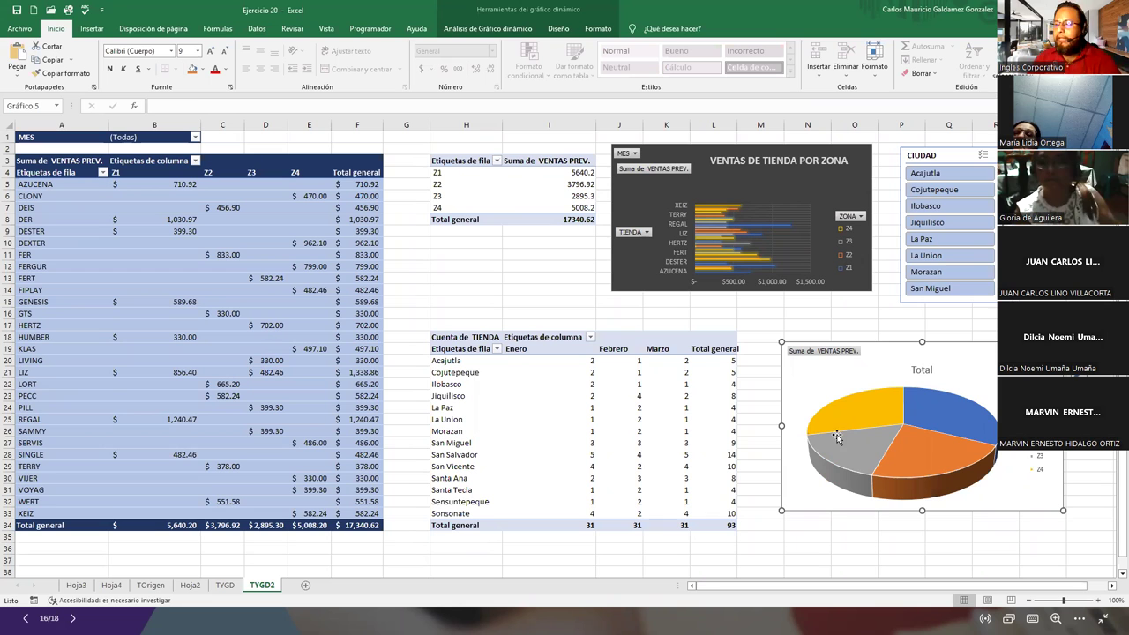
# Check the CIUDAD slicer on the model sheet TYGD.
pyautogui.click(228, 587)
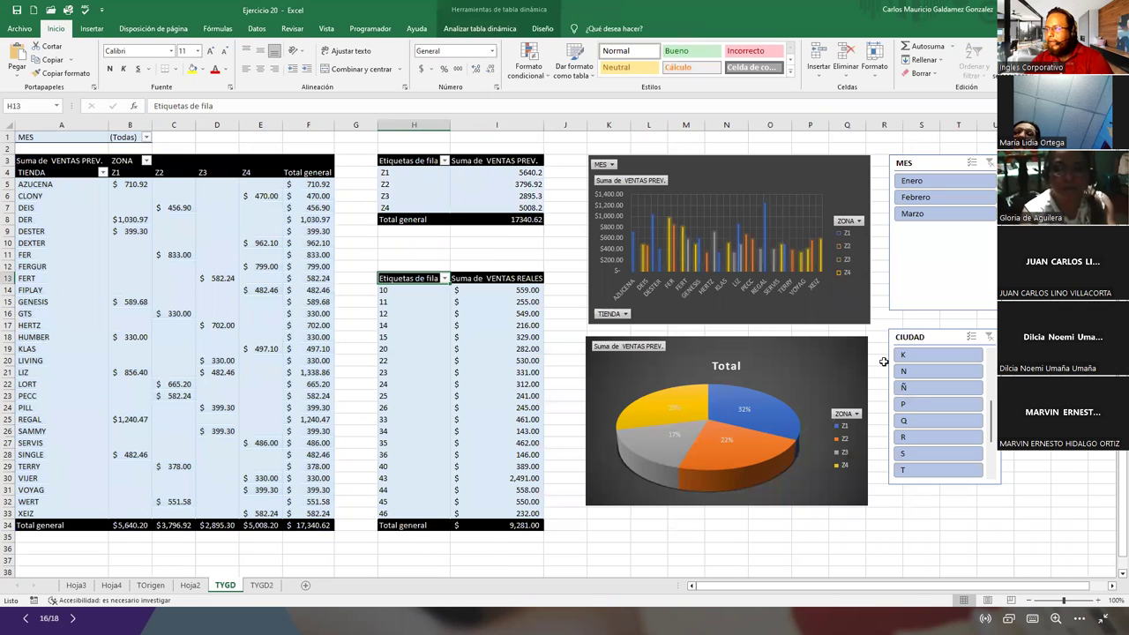
pyautogui.click(903, 342)
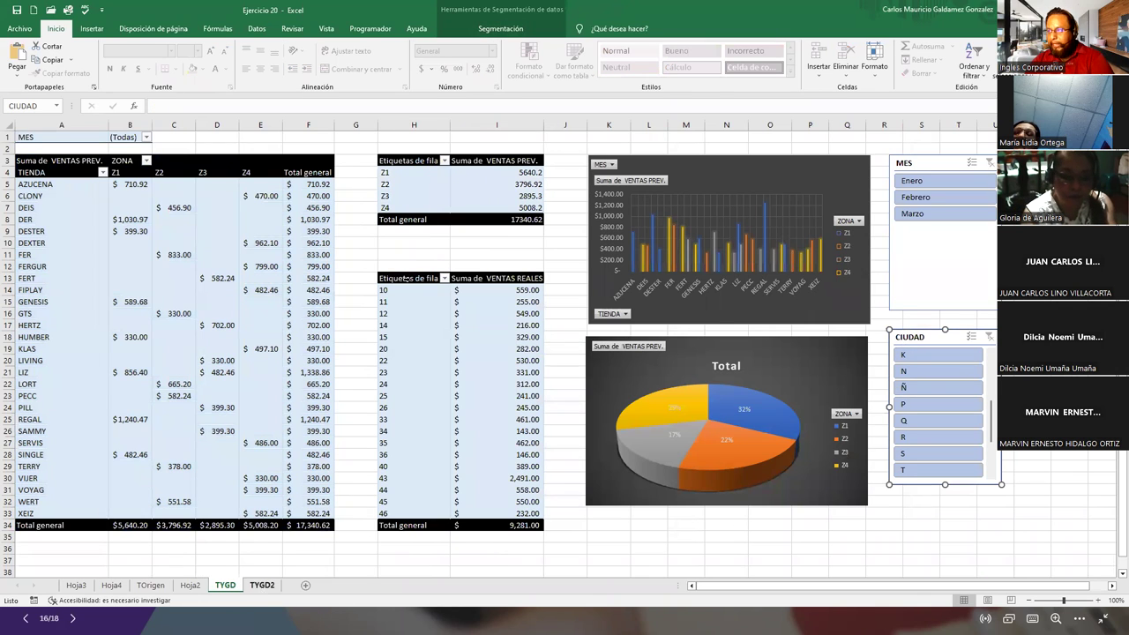
# Return to sheet TYGD2, check the pie chart's Z2 slice and deselect the chart.
pyautogui.click(262, 585)
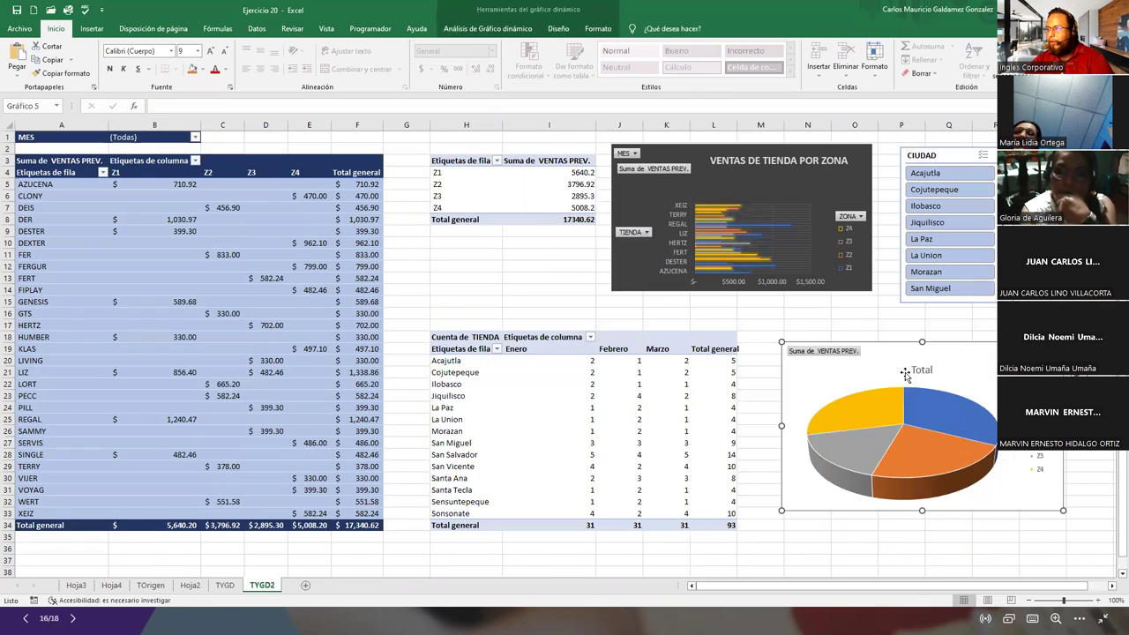
pyautogui.moveTo(901, 458)
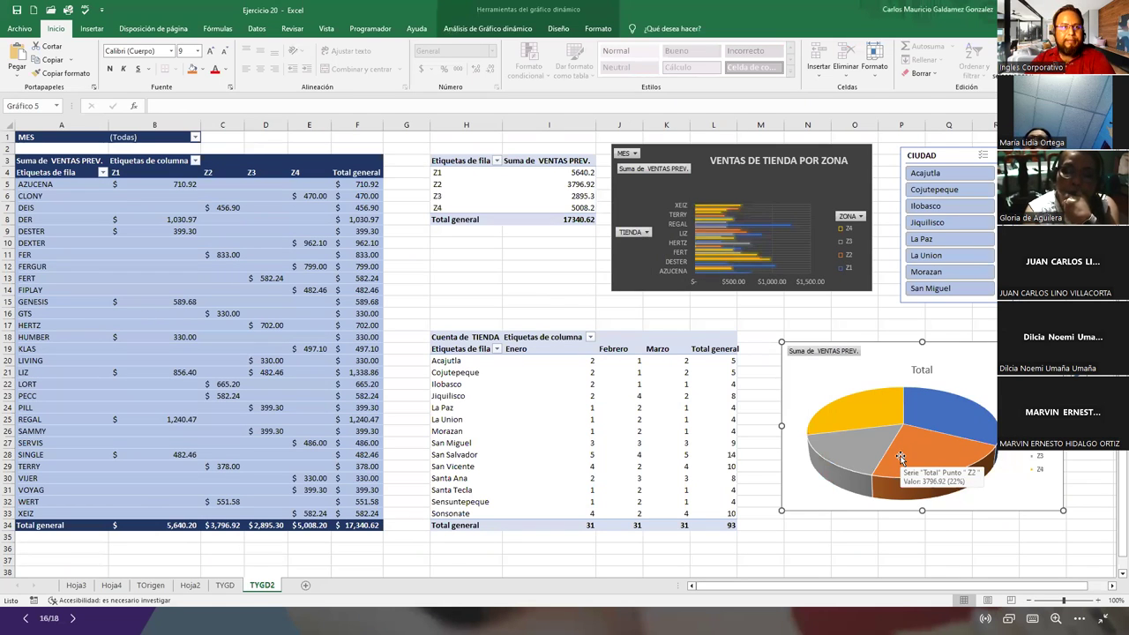
pyautogui.click(461, 268)
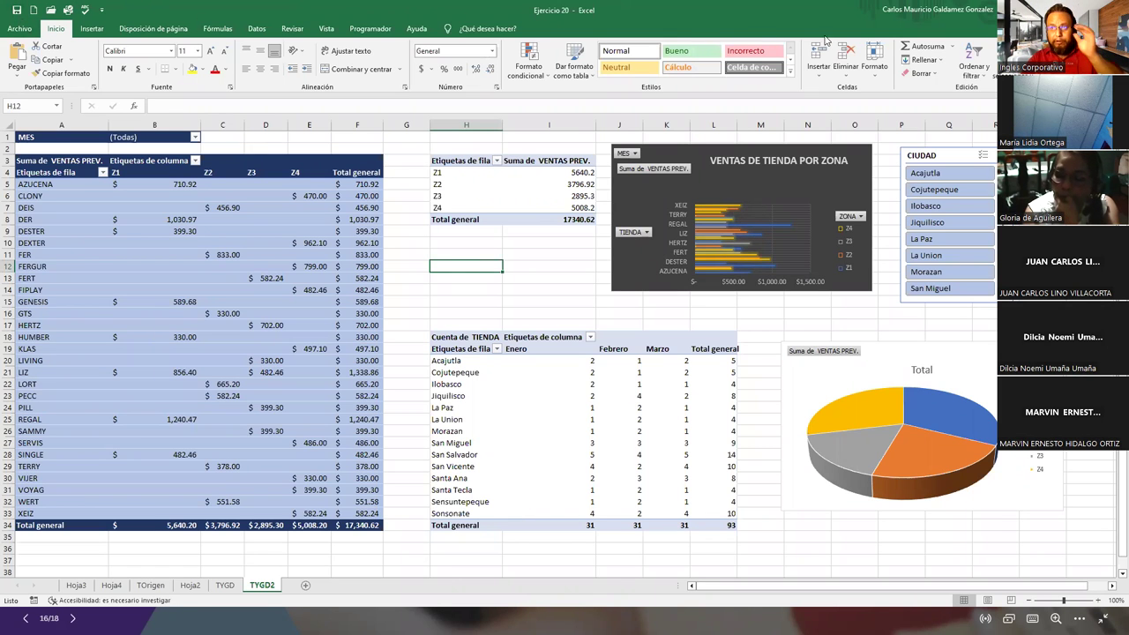
pyautogui.click(743, 295)
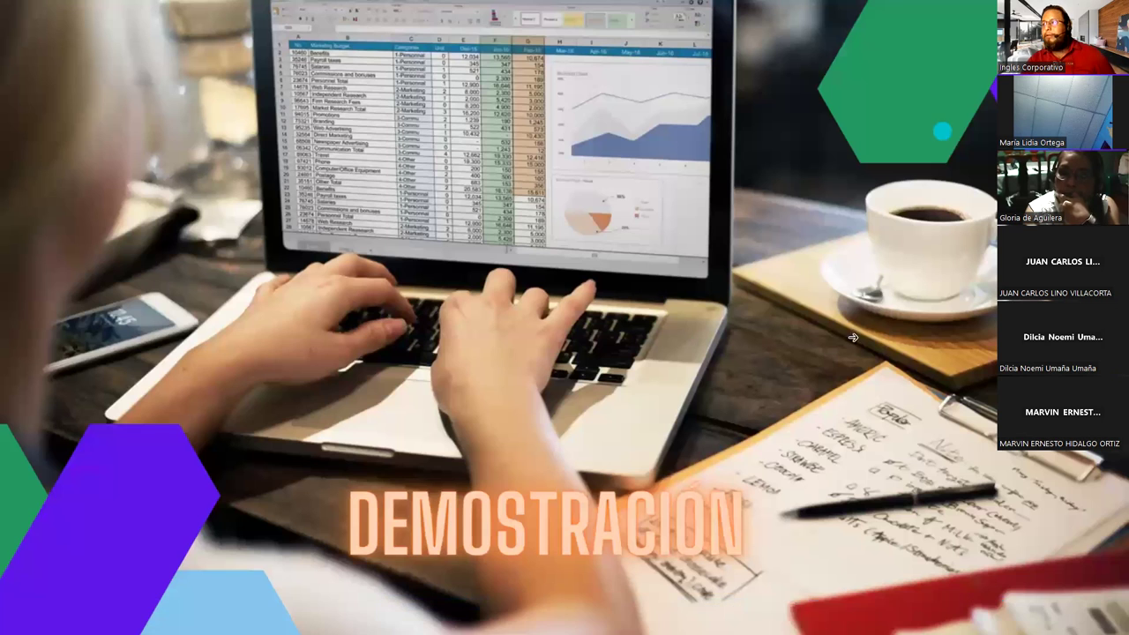
pyautogui.click(759, 275)
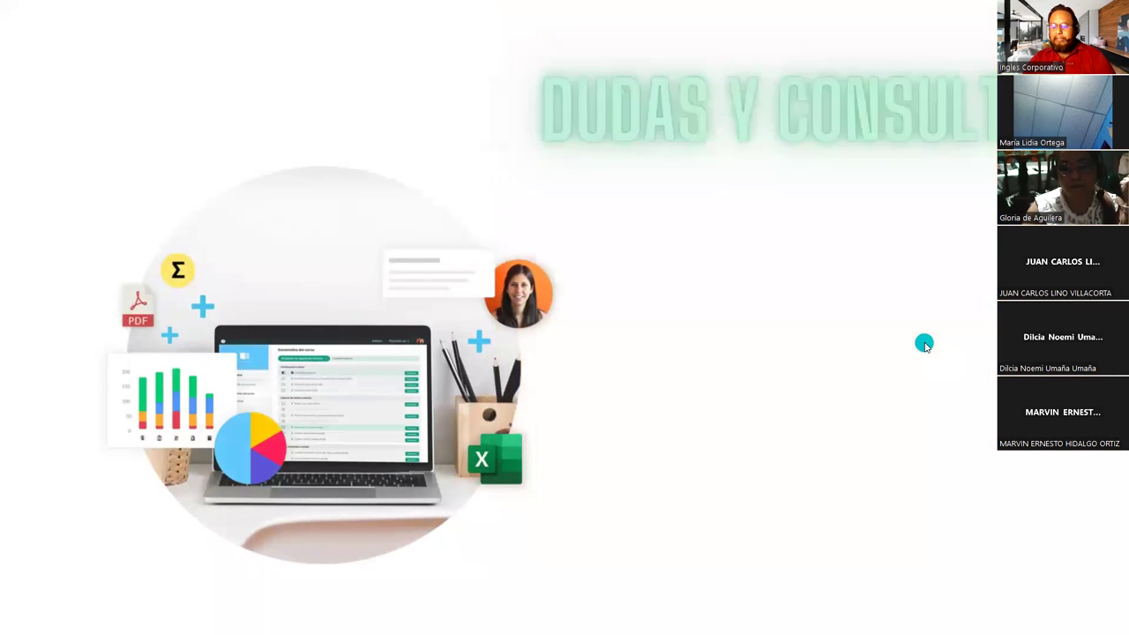
pyautogui.click(924, 342)
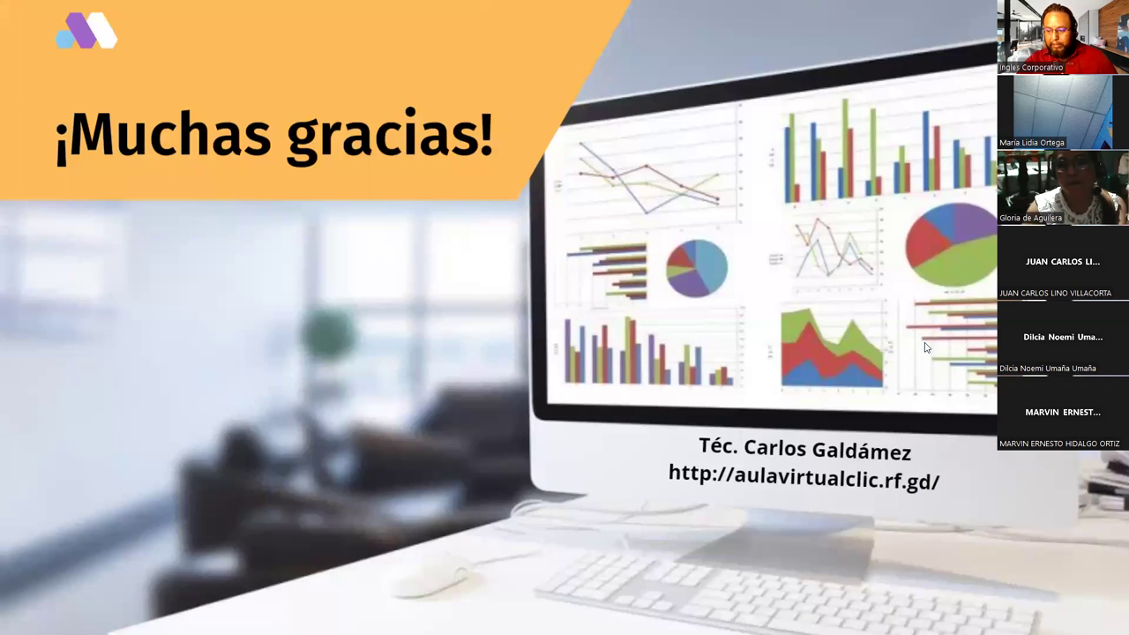